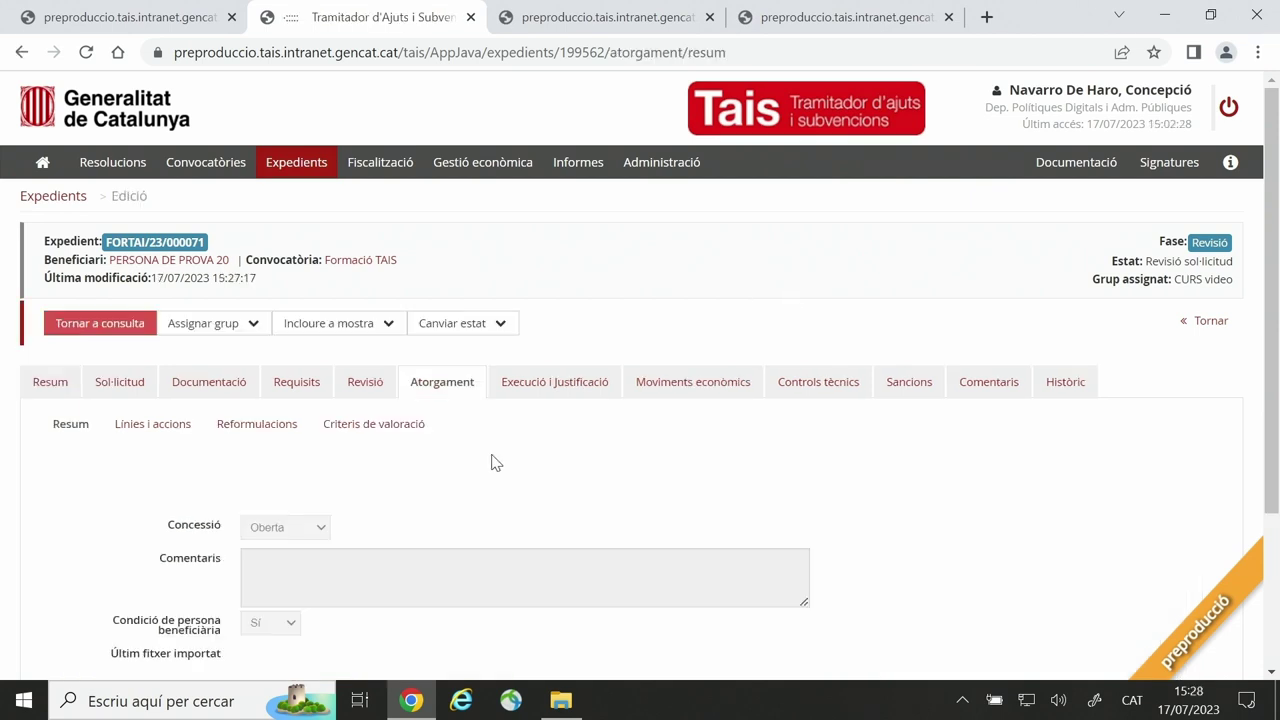
Step: Review the Línies i accions data in the file's summary and application, including the FORMACIÓ action's requested attributes and amounts
left_click(47, 390)
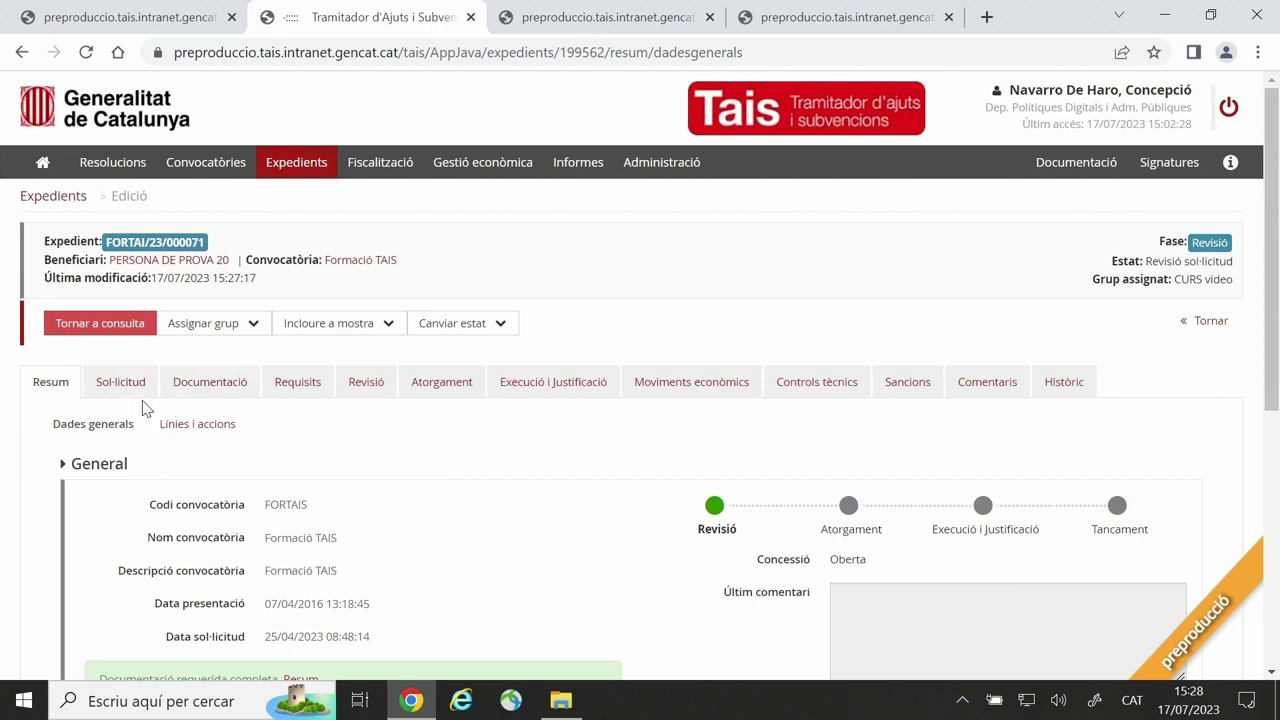
left_click(185, 428)
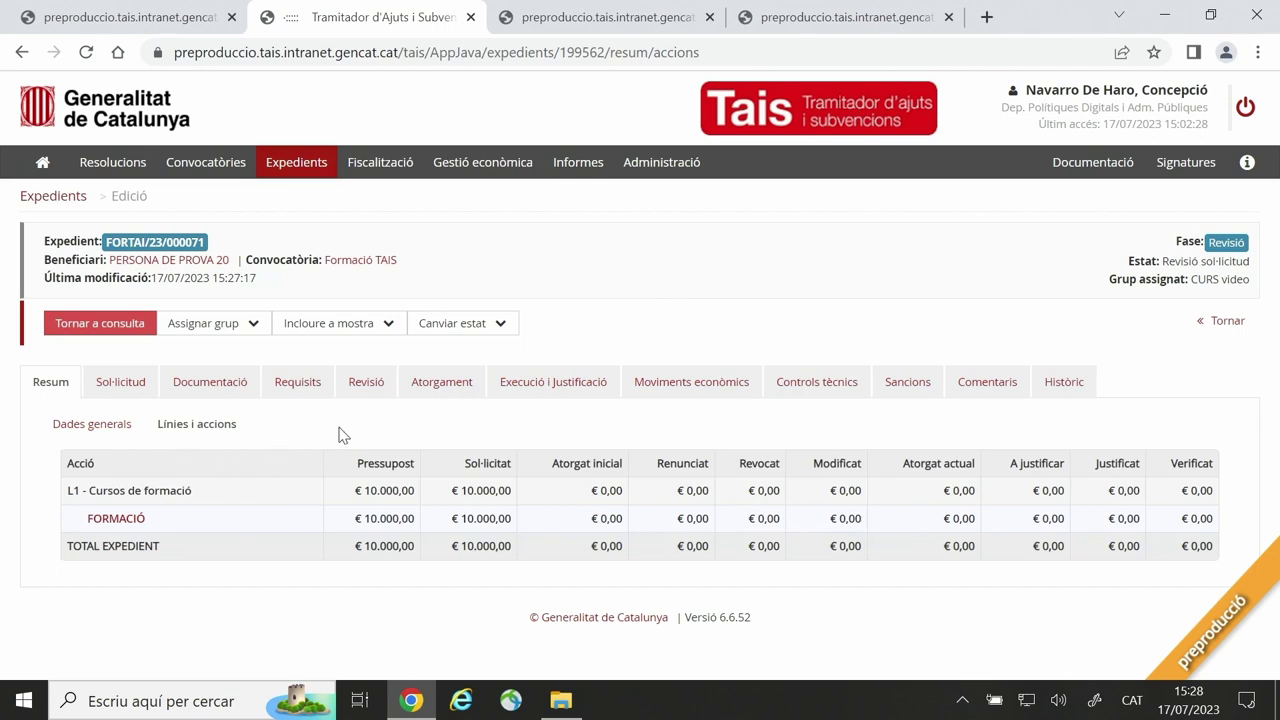
left_click(122, 388)
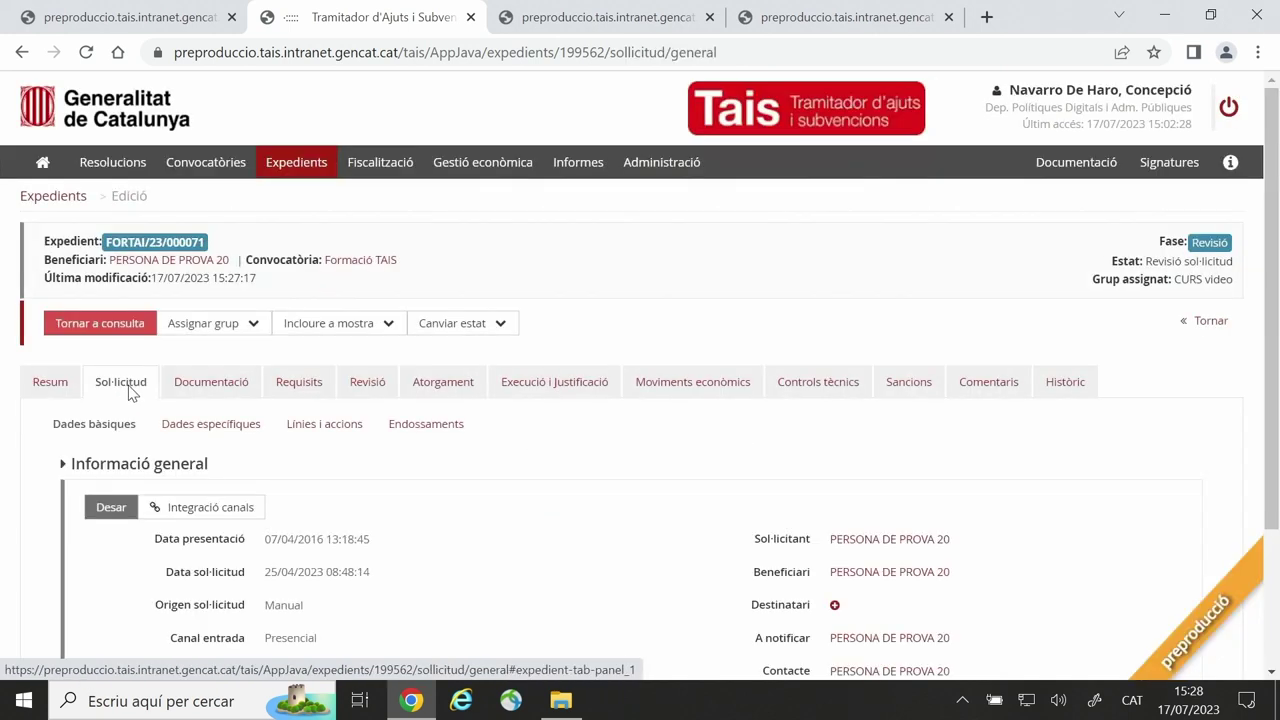
left_click(340, 430)
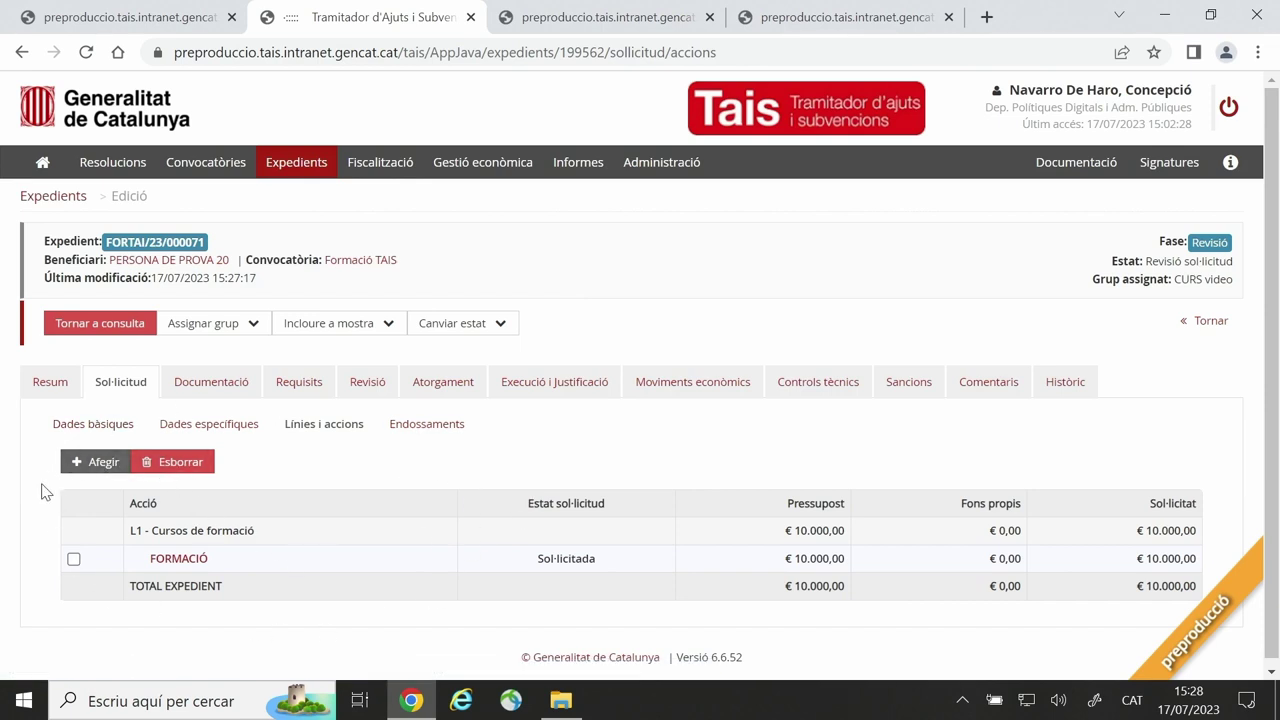
left_click(182, 561)
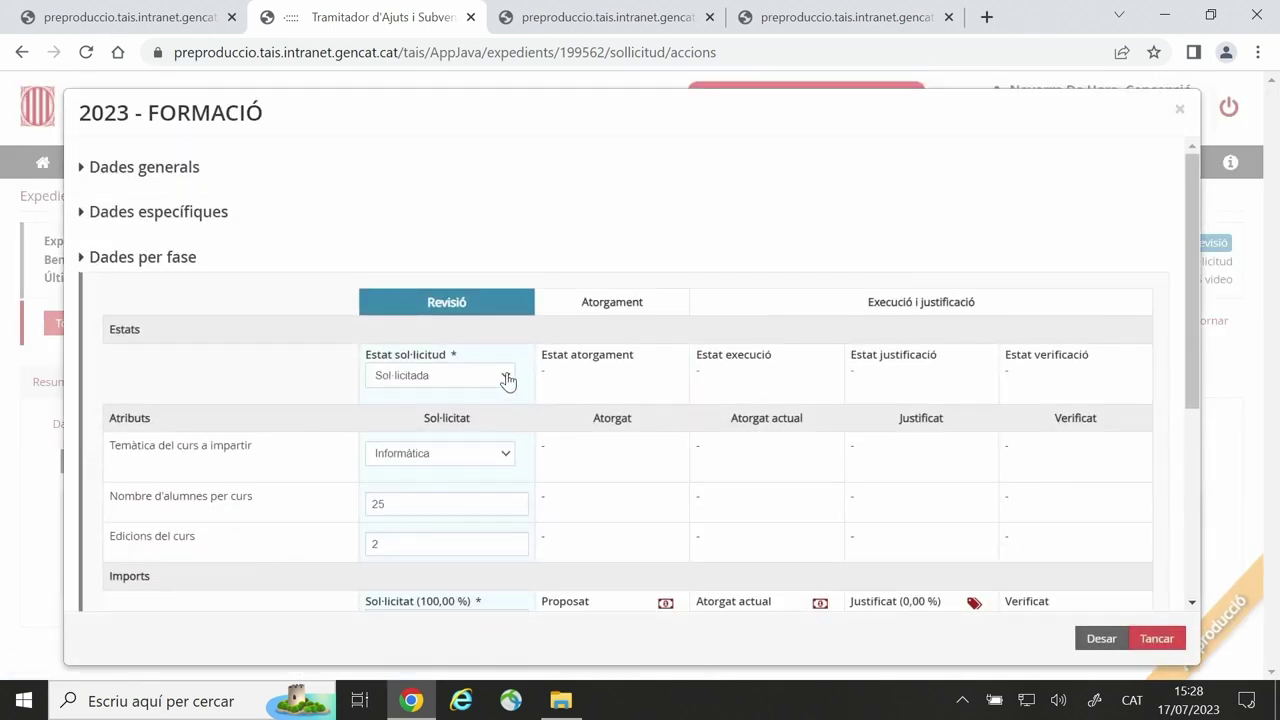
scroll(506, 451, "down", 2)
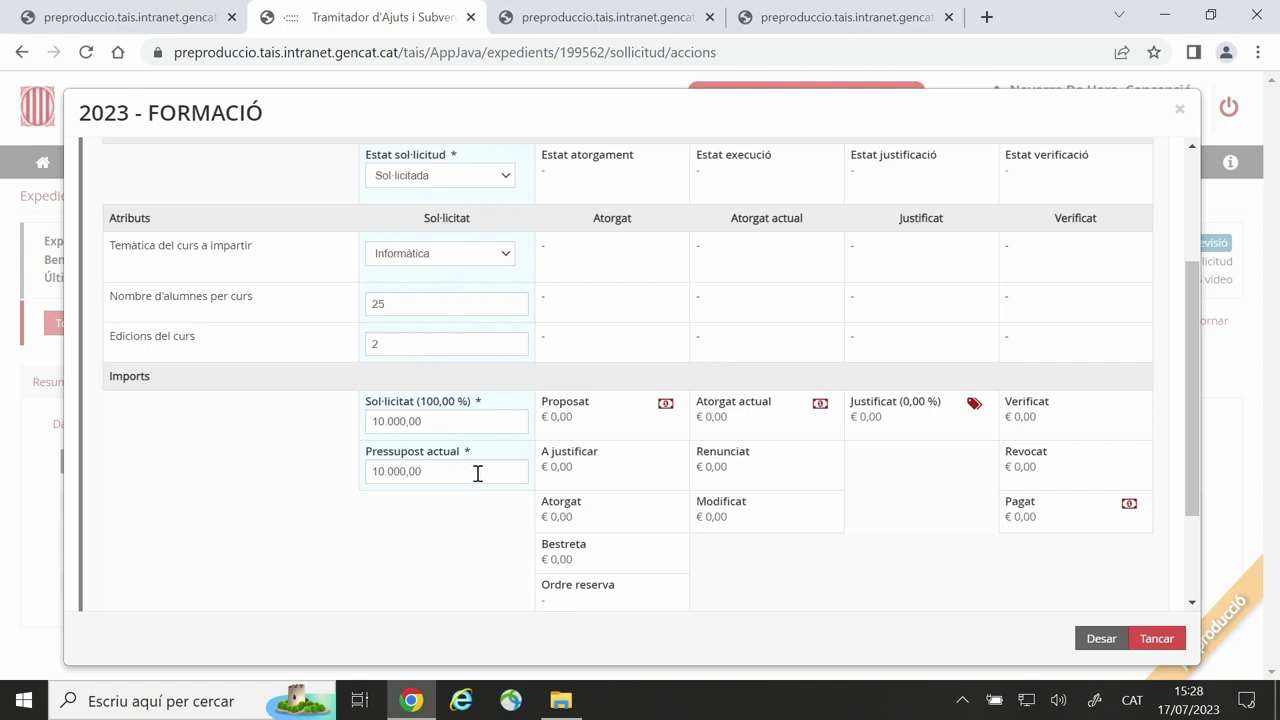
scroll(457, 465, "up", 2)
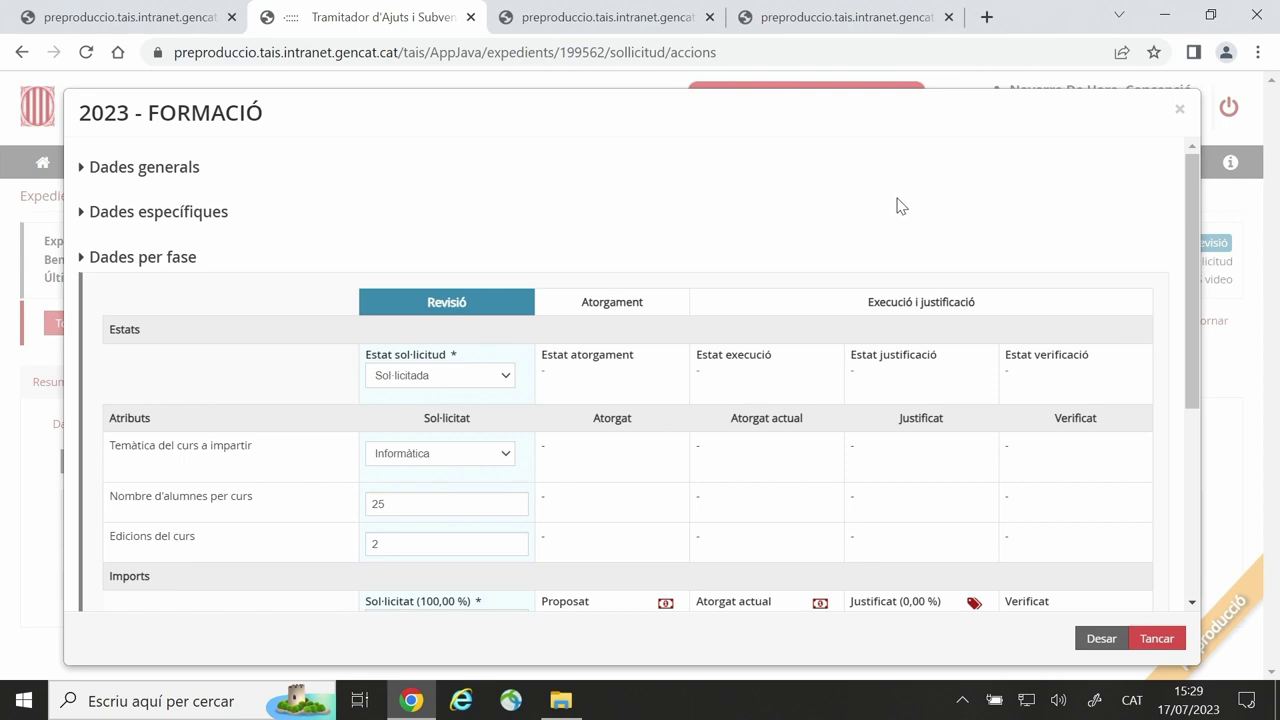
left_click(1177, 116)
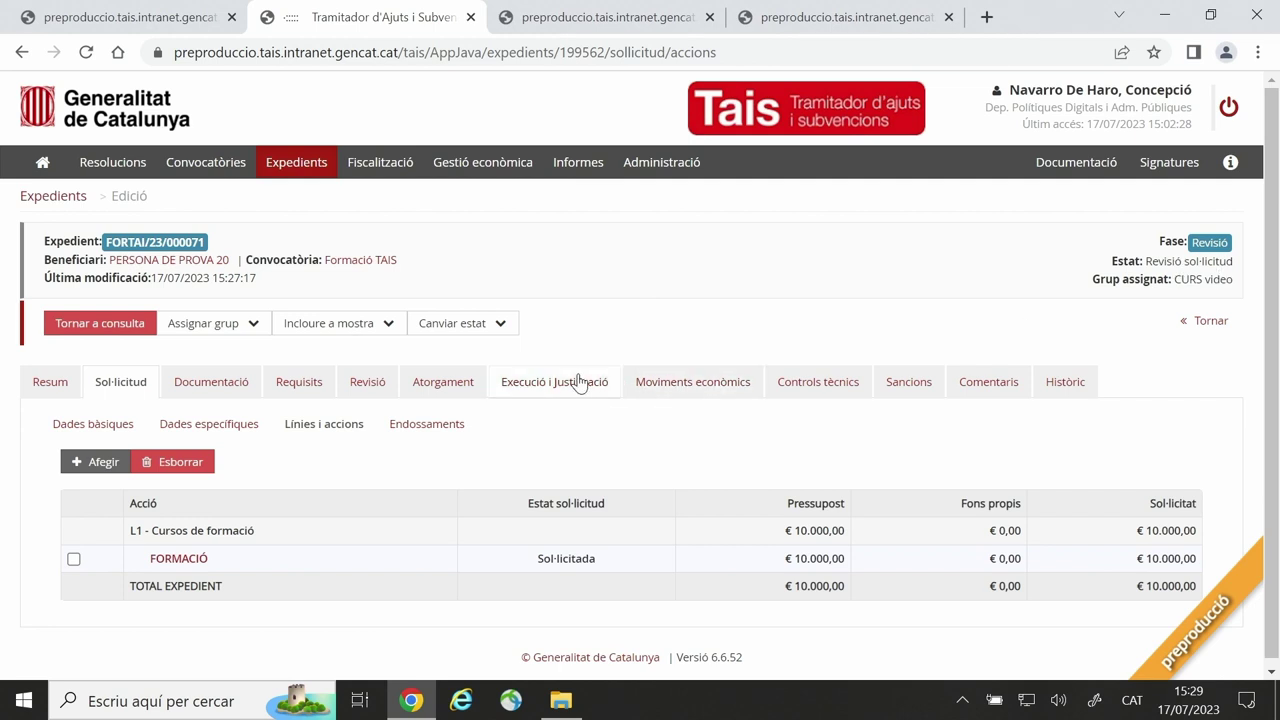
Step: Change the file's state with the decision Sol·licitud correcta and save it
left_click(500, 323)
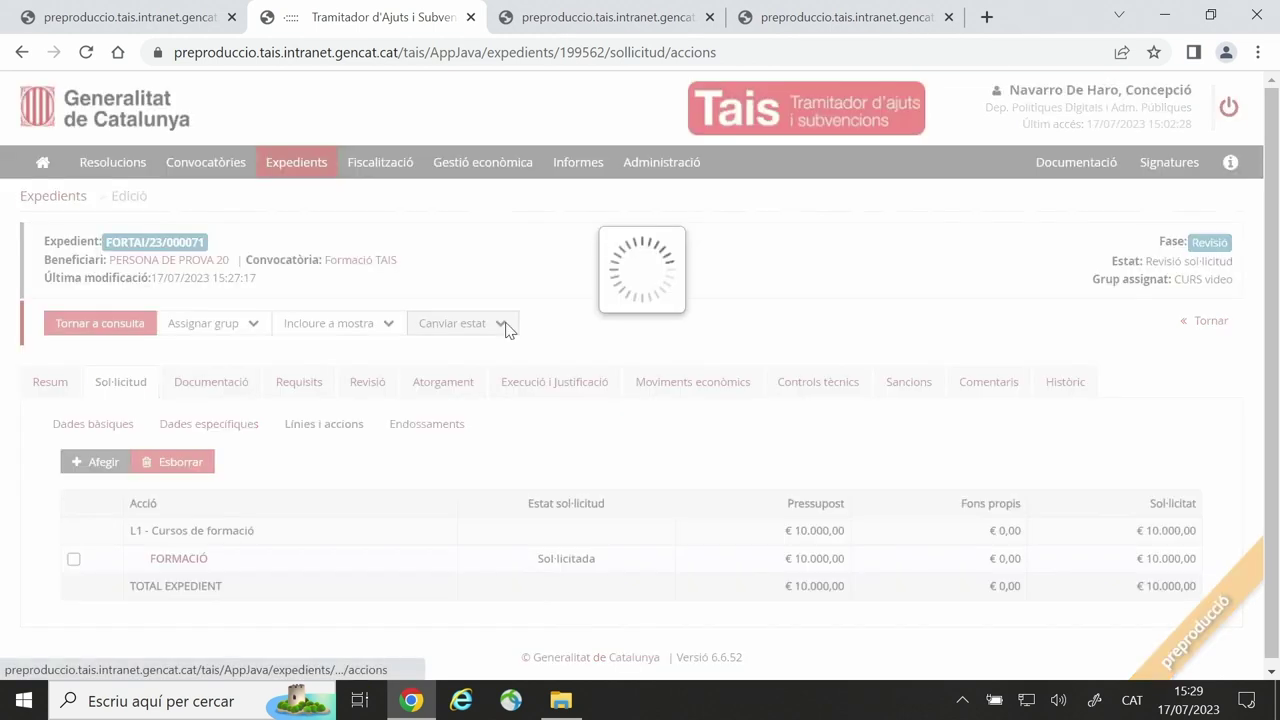
left_click(785, 355)
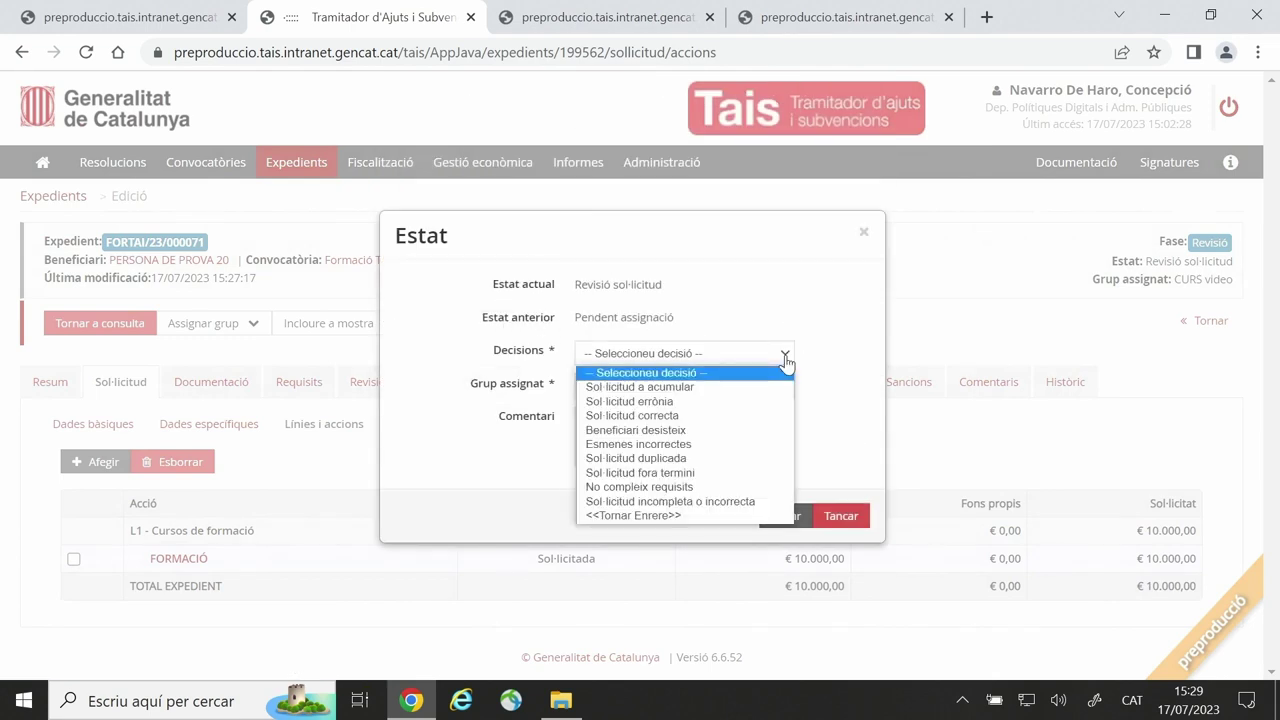
left_click(748, 415)
left_click(779, 516)
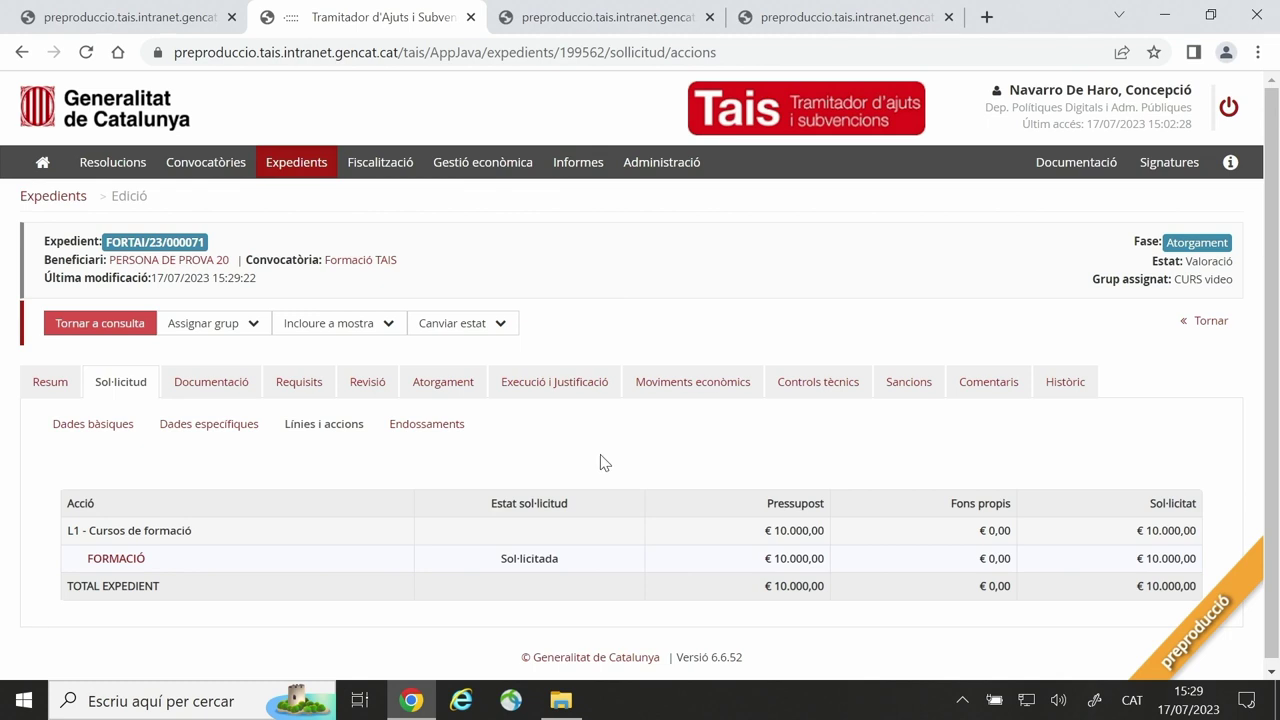
Step: In the Atorgament phase's valuation criteria, set the score of criterion CV, Nombre d'alumnes per curs, to 40 and save it
left_click(443, 385)
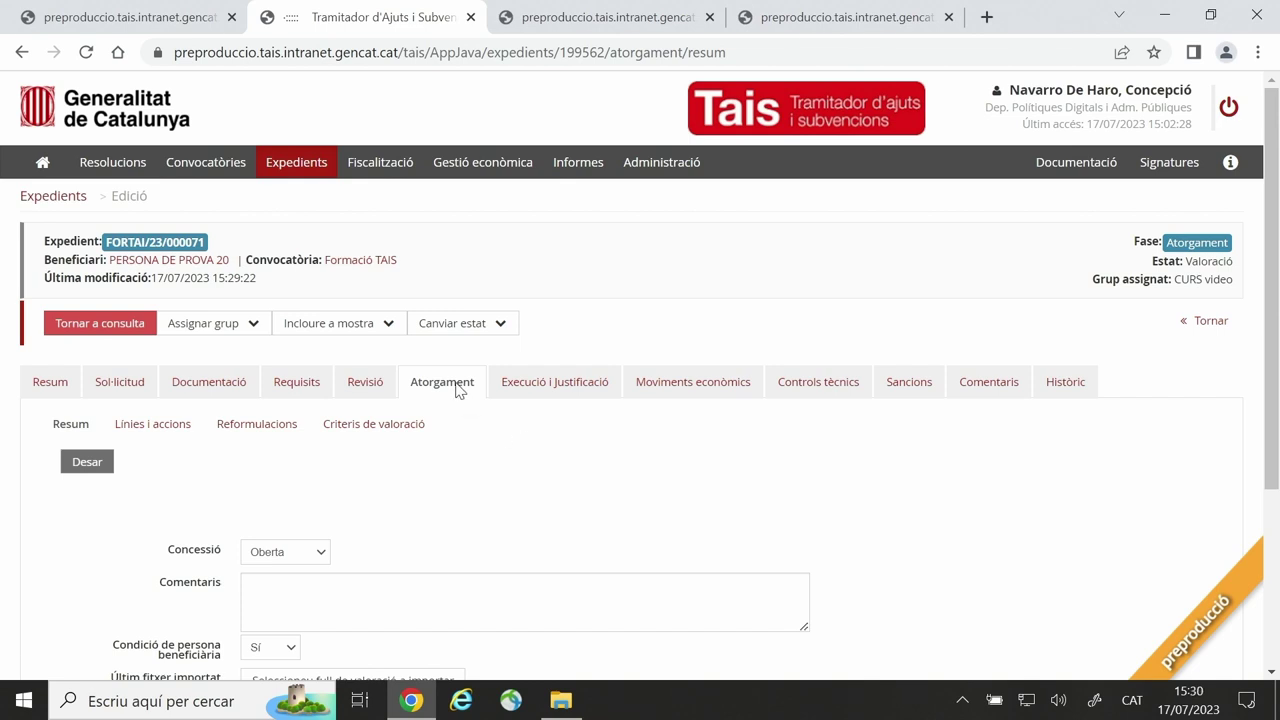
left_click(383, 430)
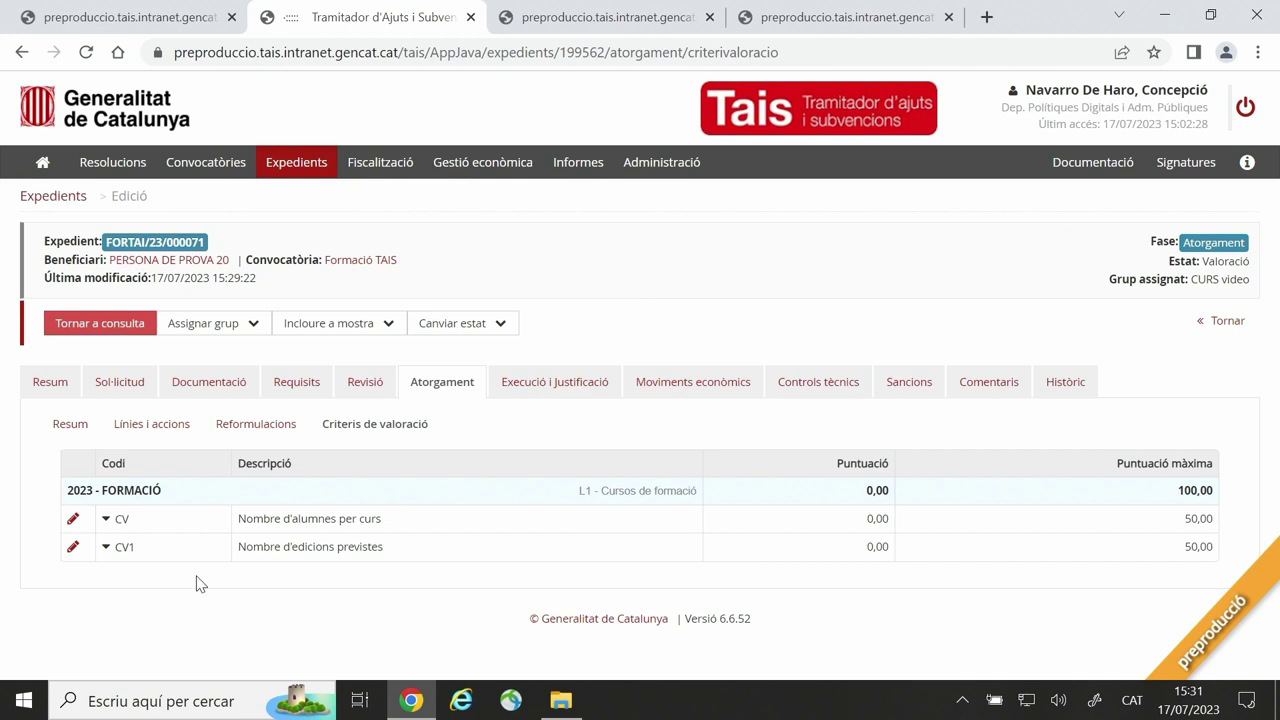
left_click(73, 520)
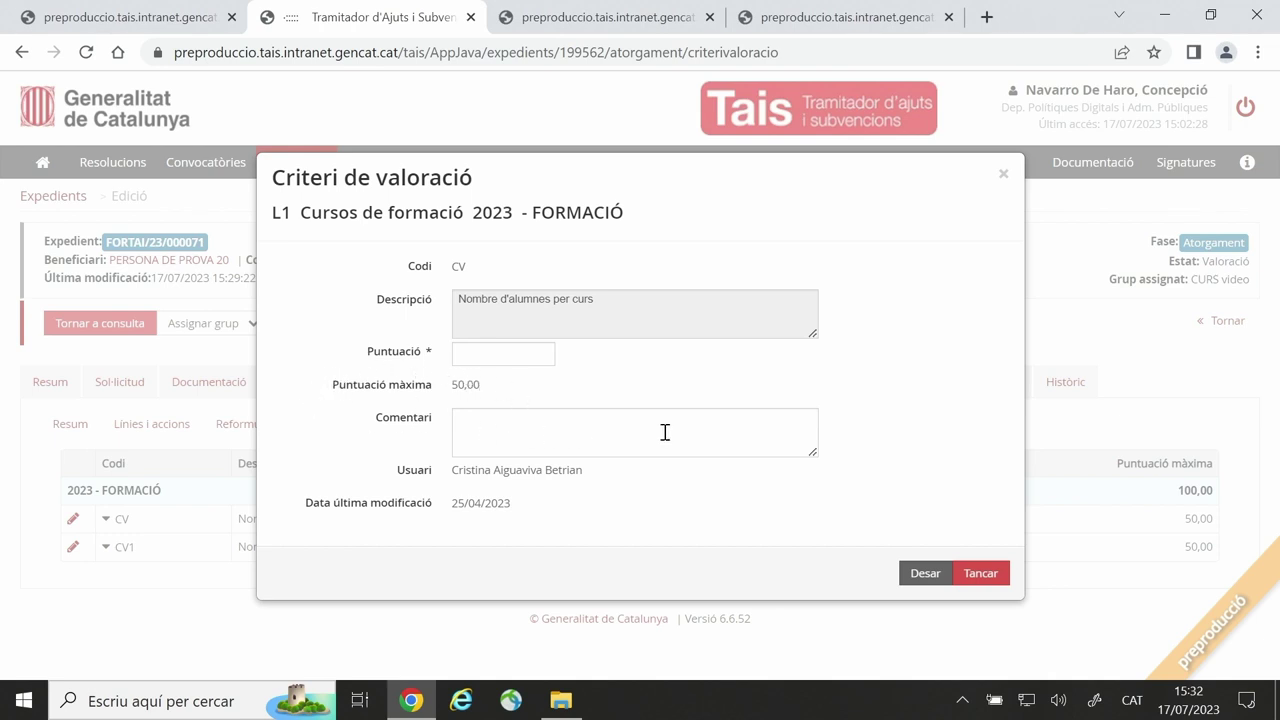
left_click(480, 354)
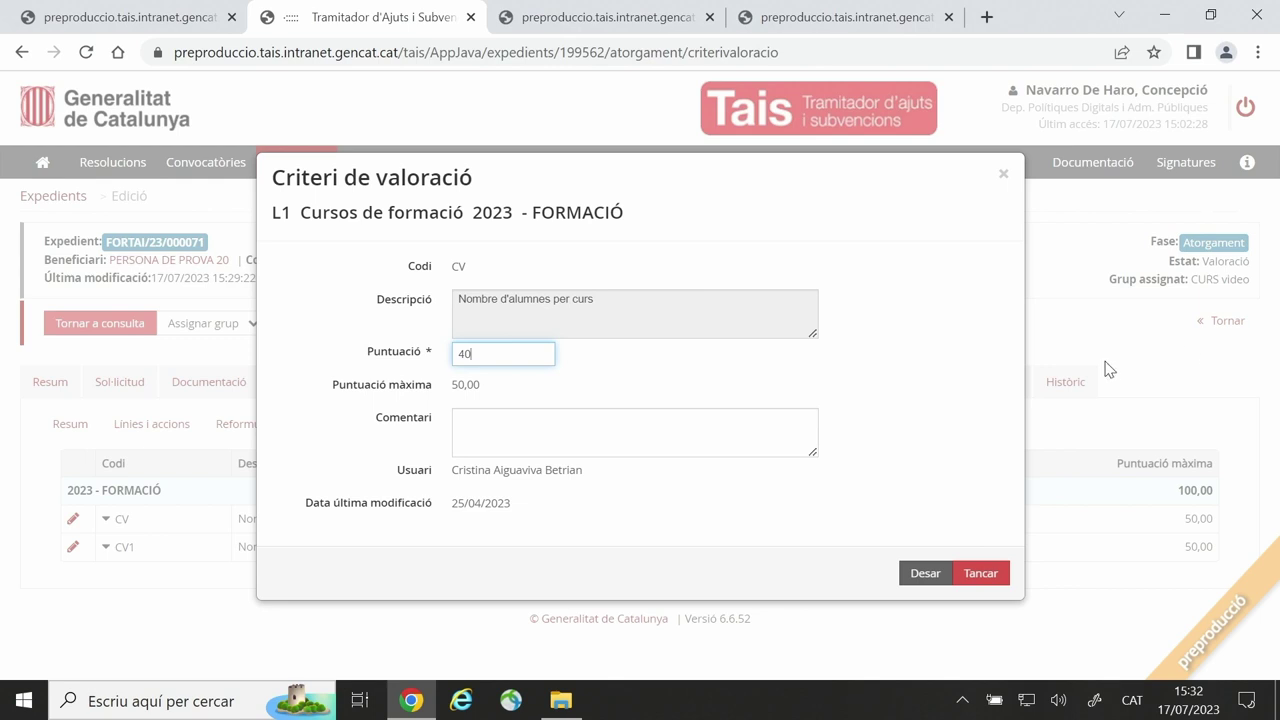
left_click(924, 575)
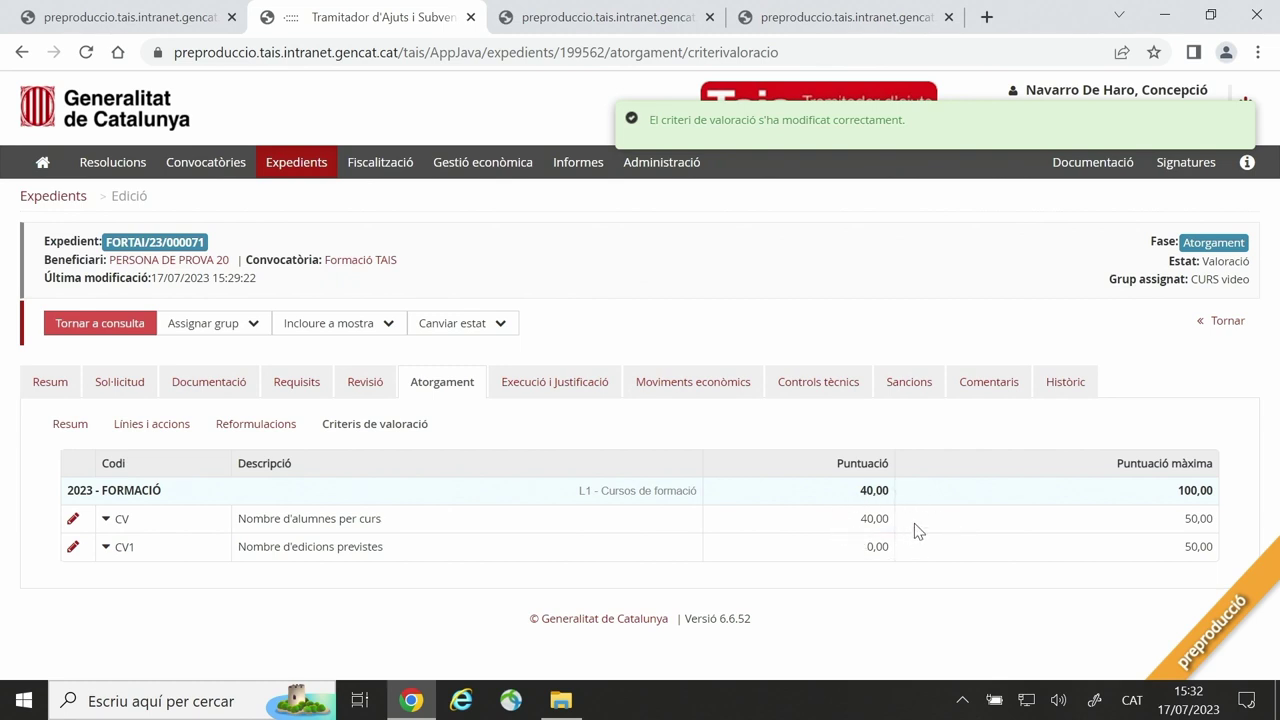
Step: Set the score of valuation criterion CV1, Nombre d'edicions previstes, to 50 and save it
left_click(73, 547)
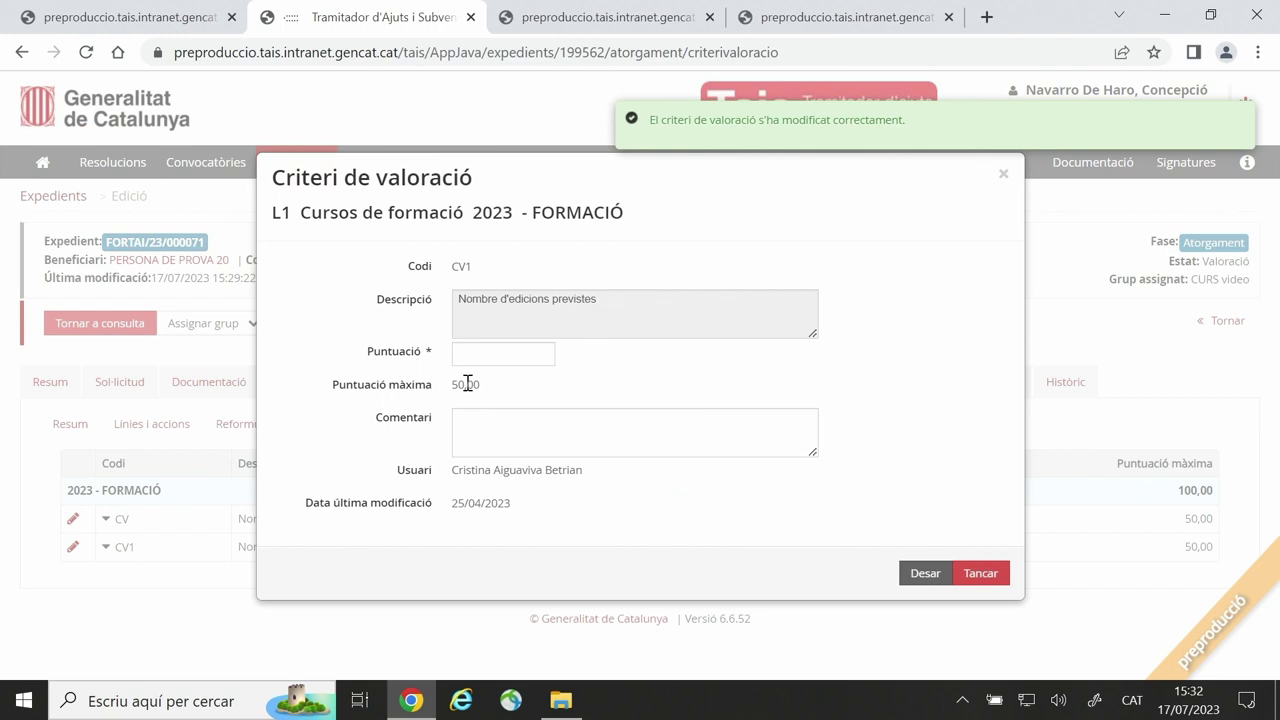
left_click(477, 356)
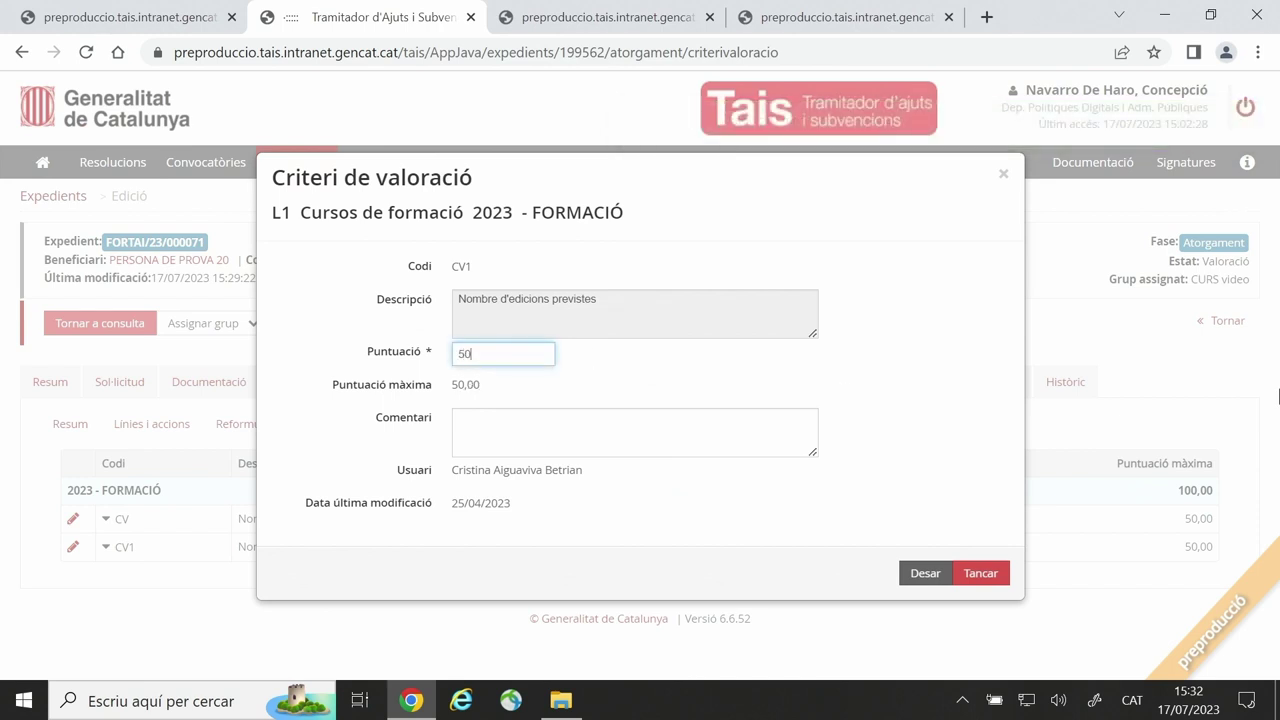
left_click(925, 573)
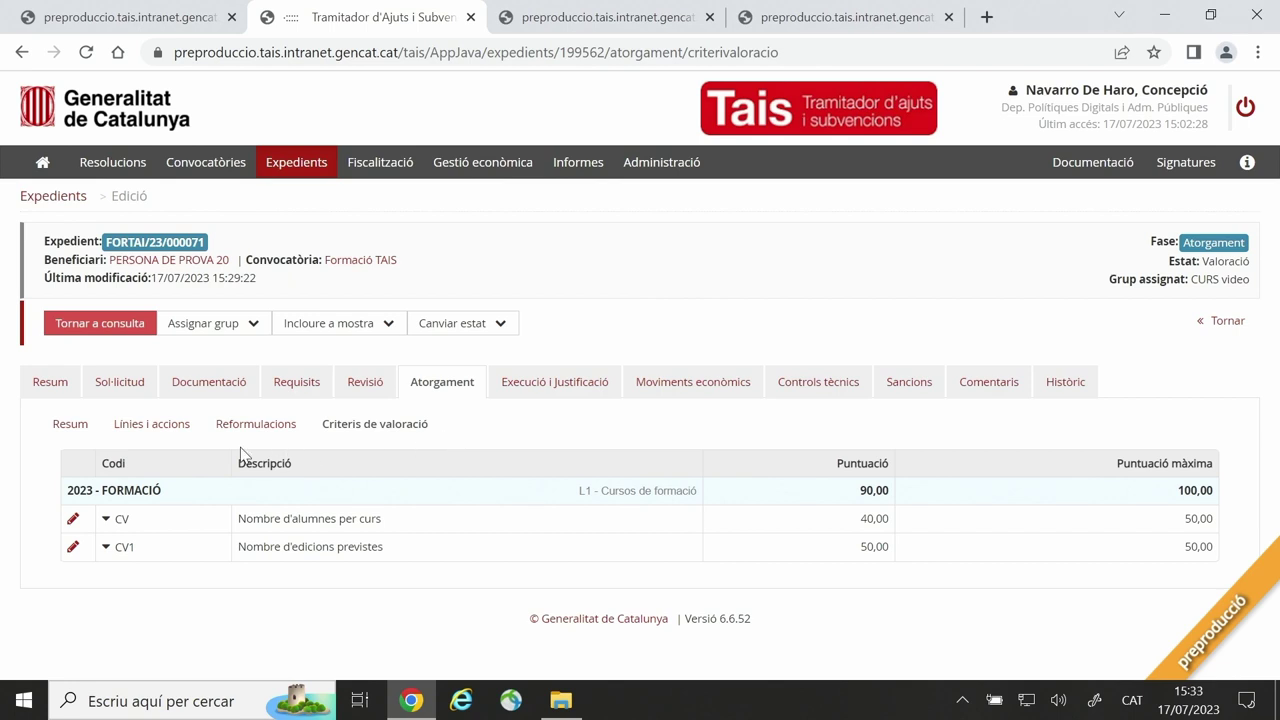
Step: Set the Estat atorgament of the FORMACIÓ action in the Atorgament lines to En curs and save the action
left_click(157, 428)
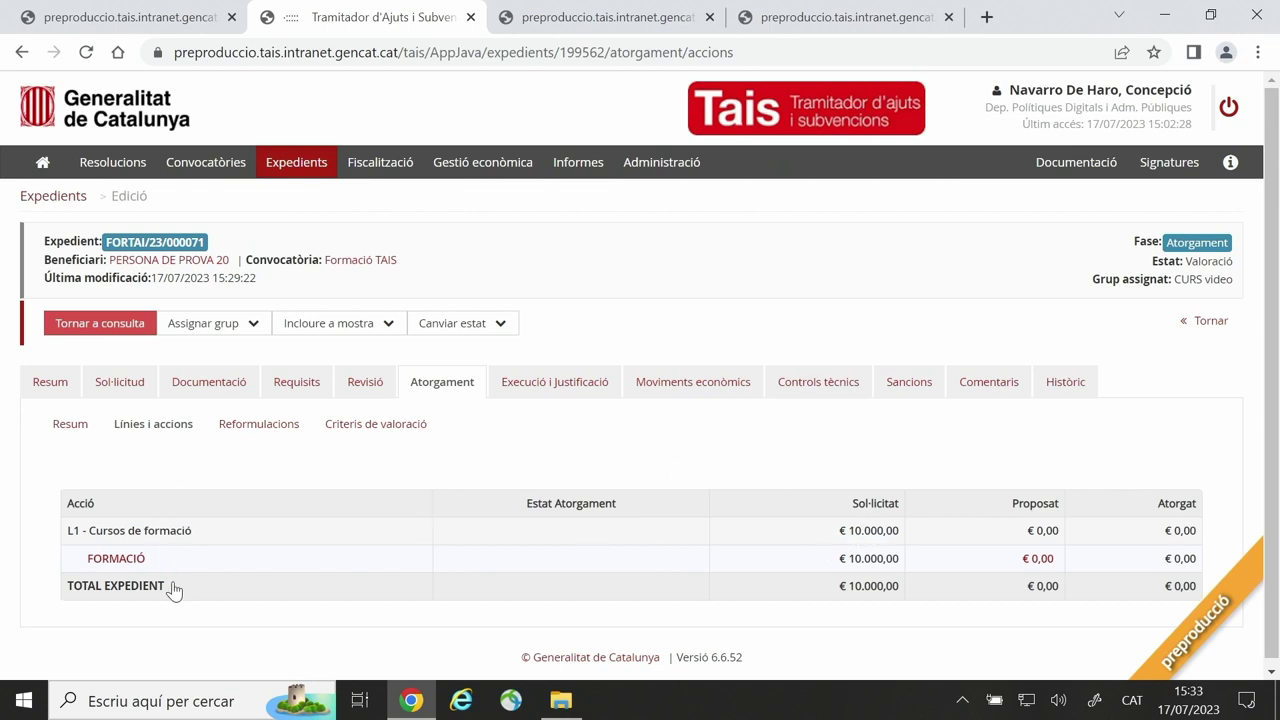
left_click(121, 564)
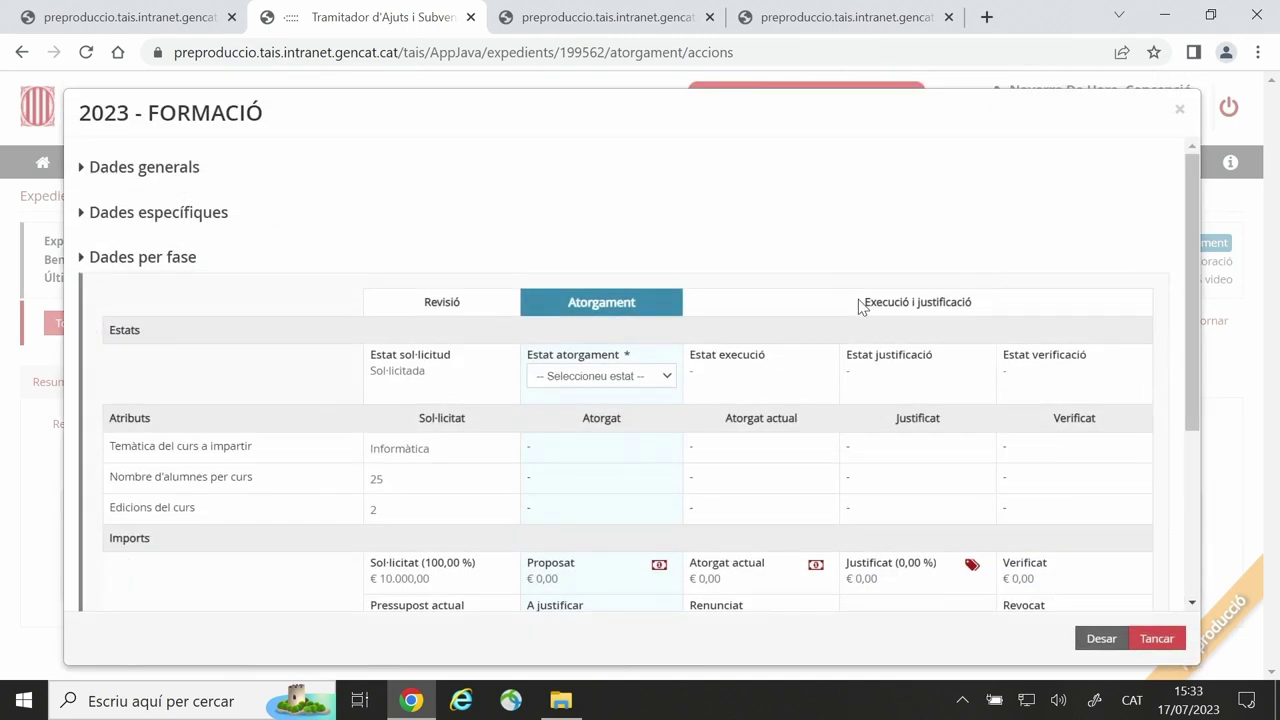
scroll(777, 286, "down", 1)
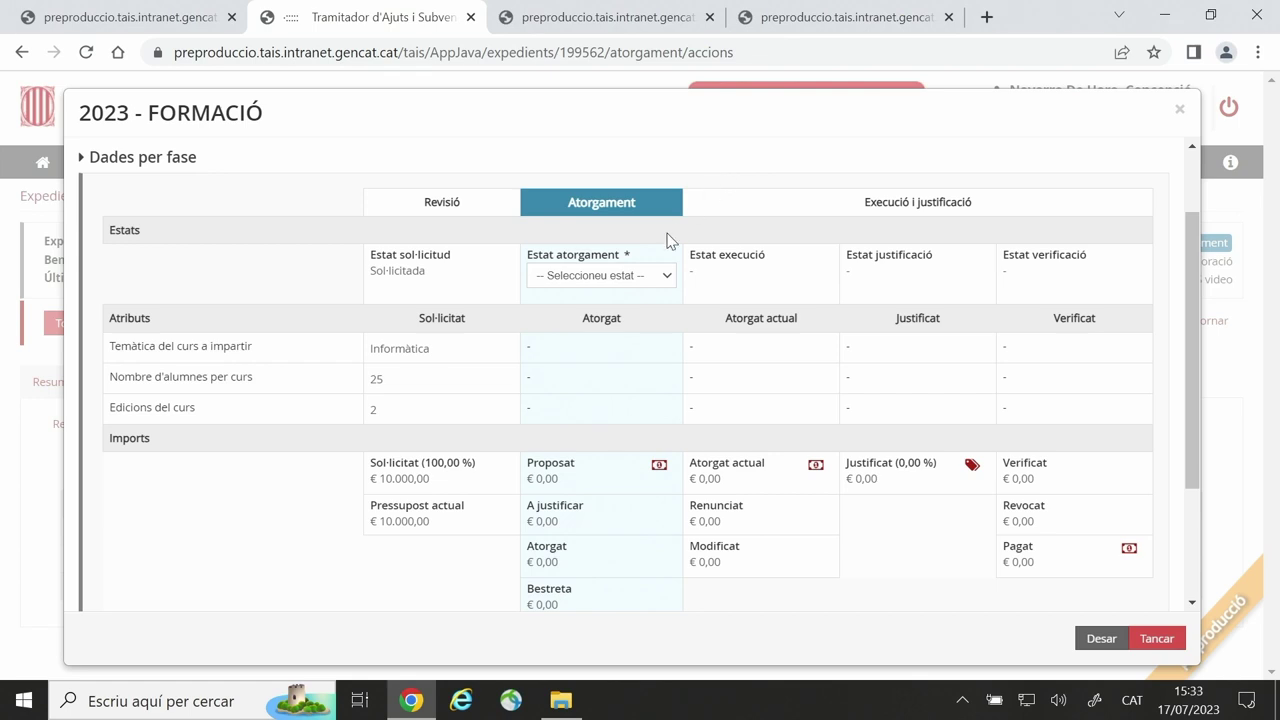
left_click(667, 283)
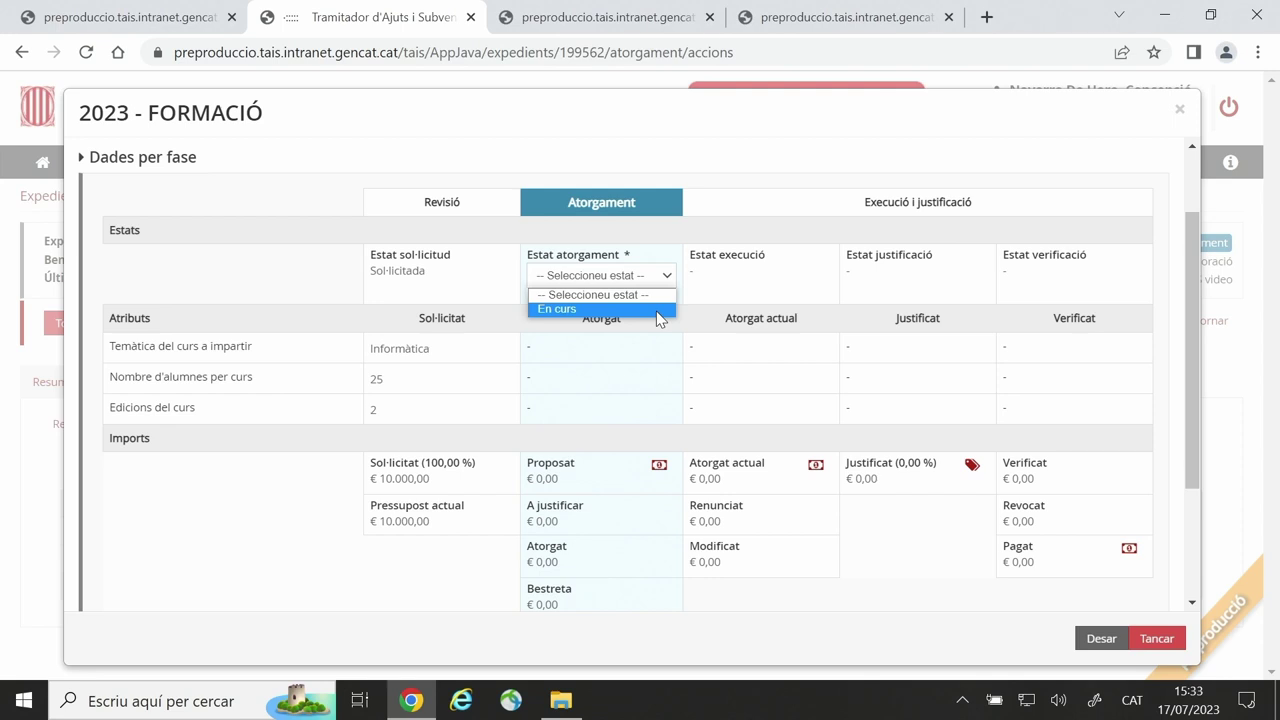
left_click(600, 309)
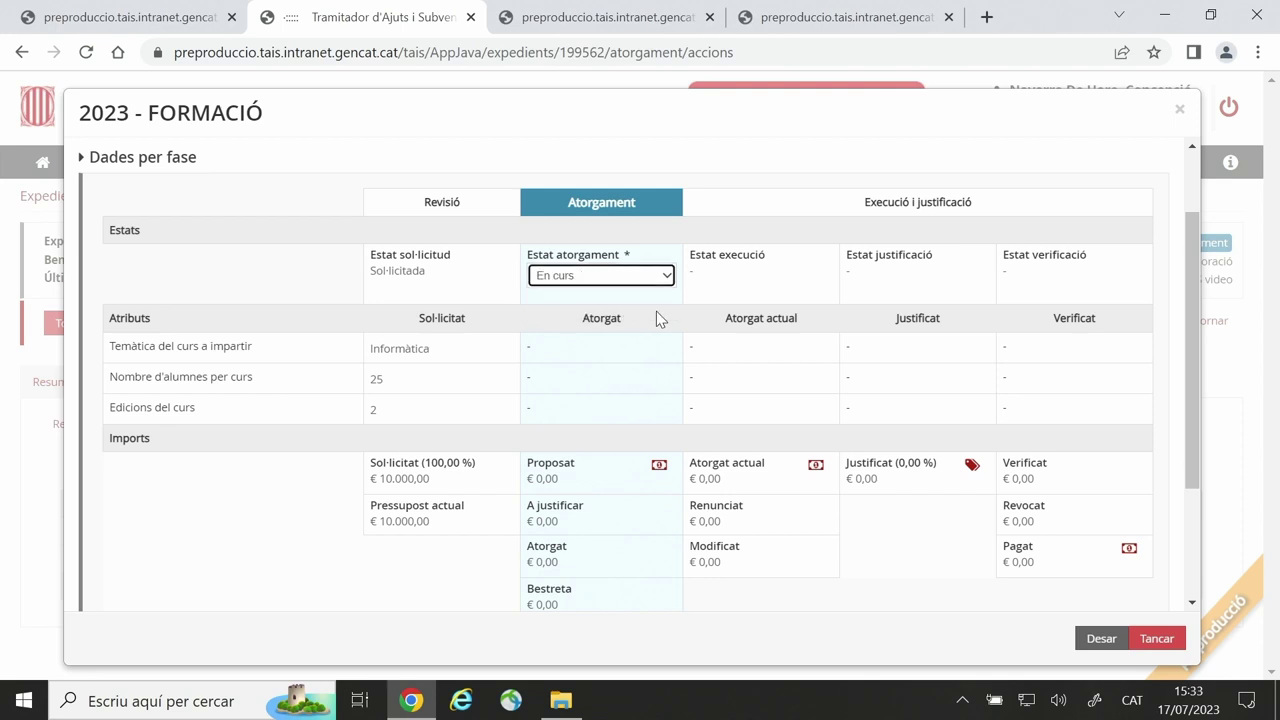
left_click(1101, 639)
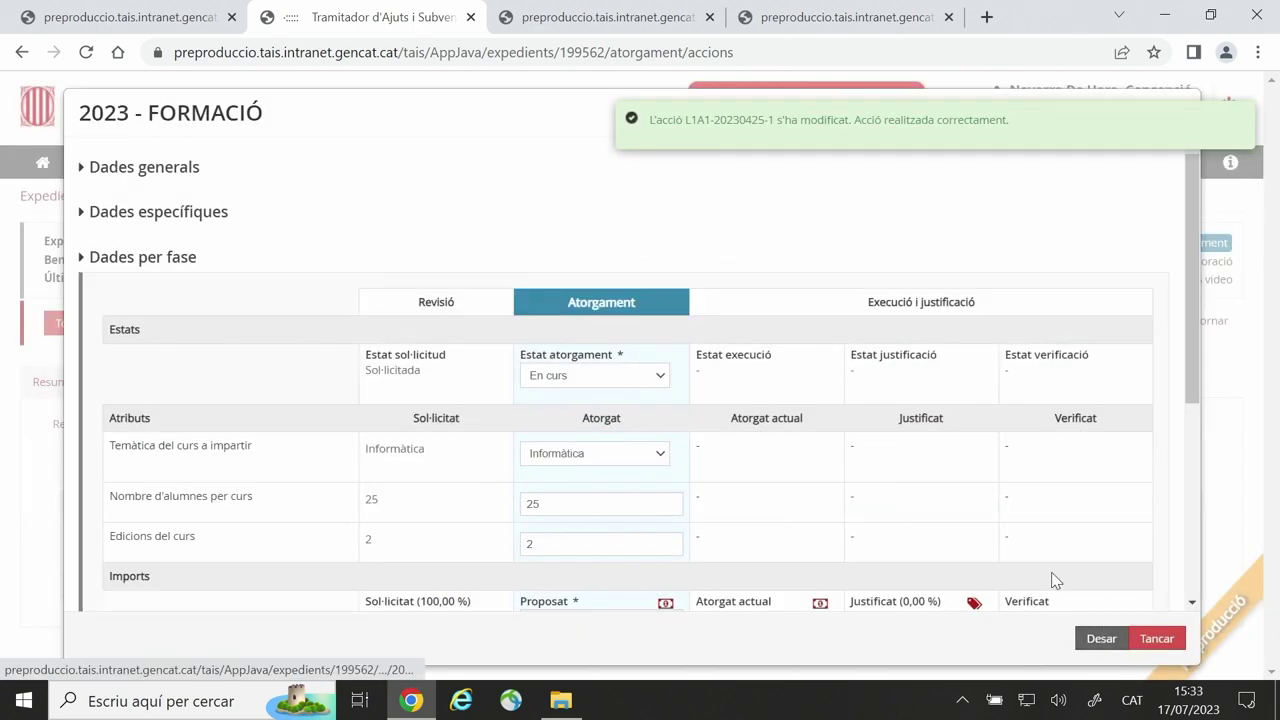
Step: Set the granted Nombre d'alumnes per curs of the FORMACIÓ action to 24
scroll(945, 459, "down", 2)
scroll(943, 451, "up", 1)
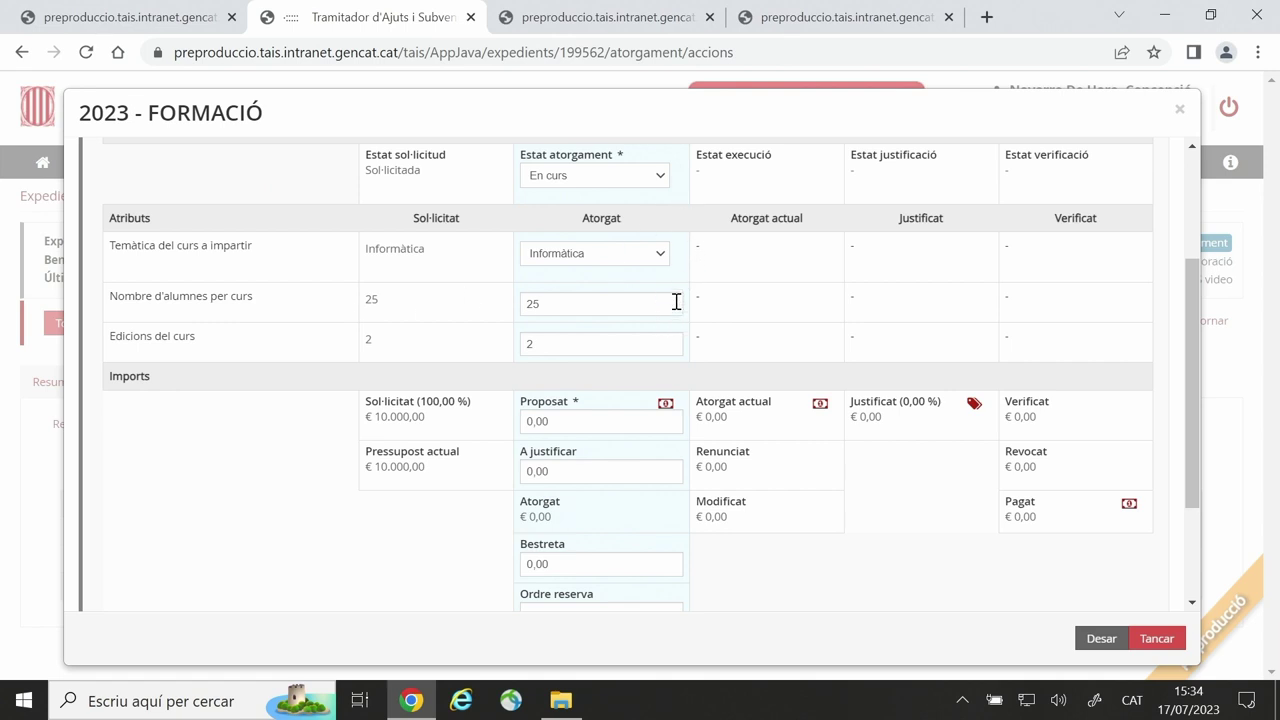
left_click(555, 303)
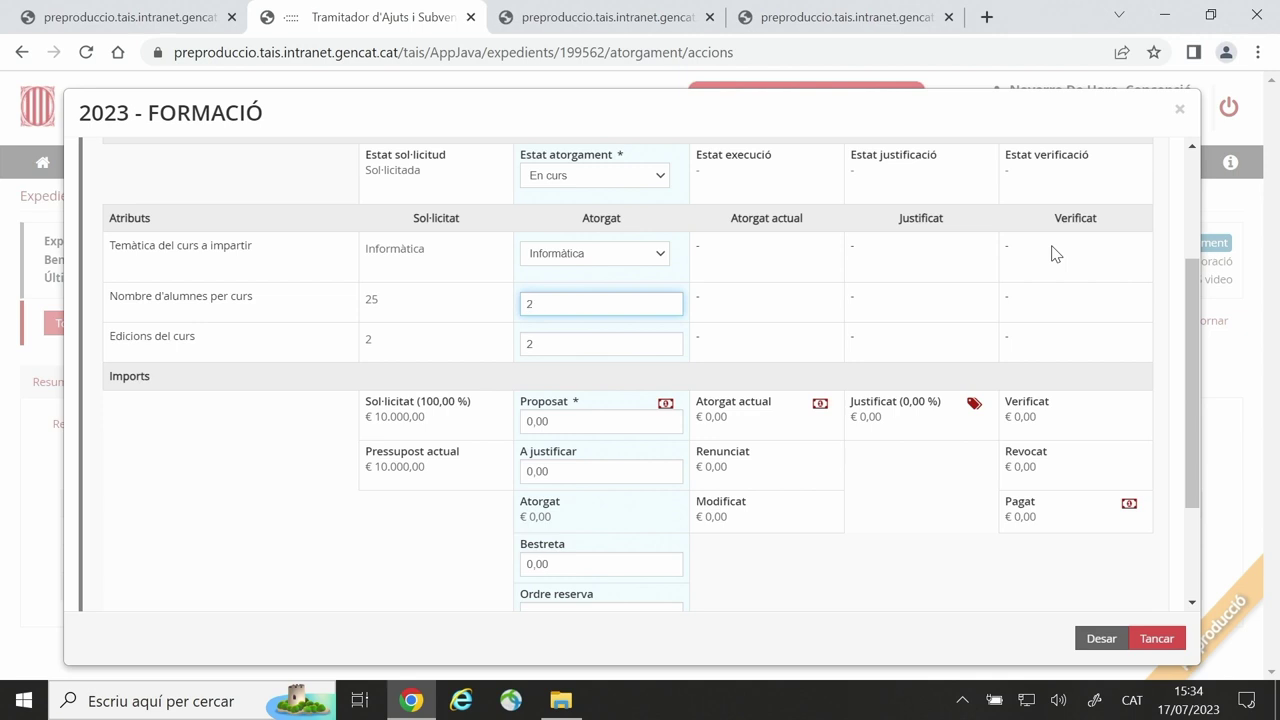
left_click(615, 347)
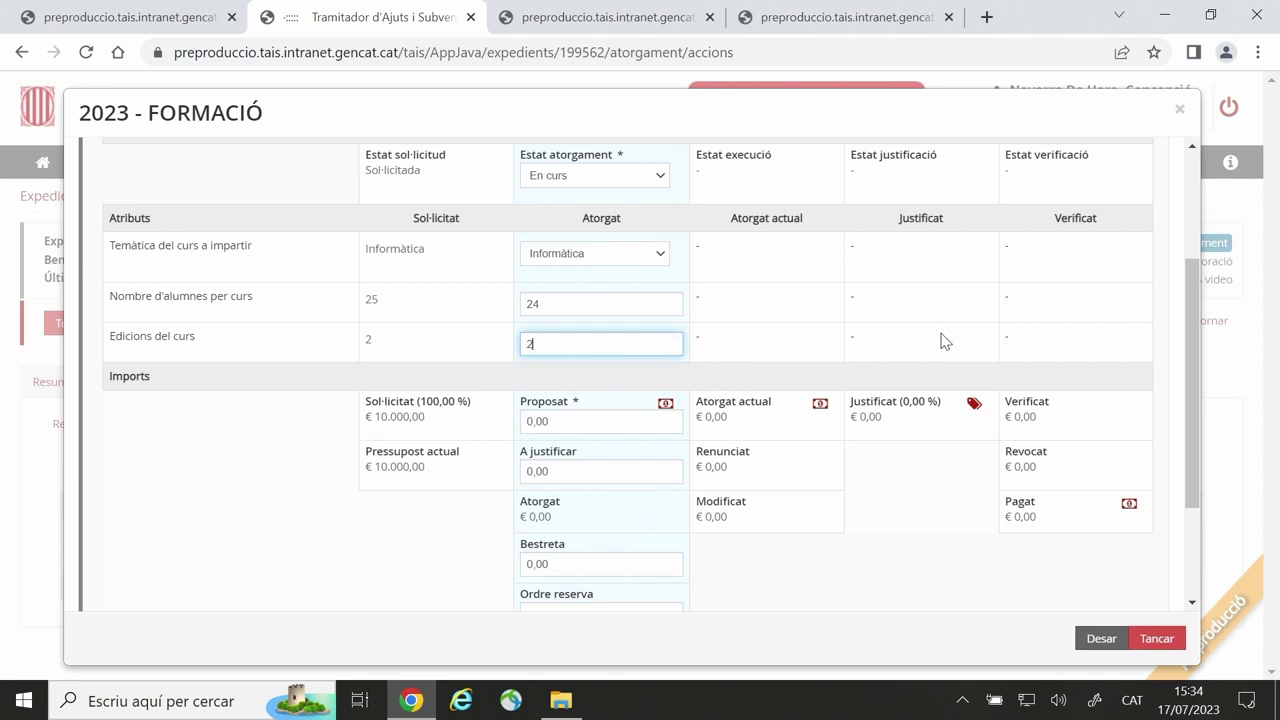
Step: Set the FORMACIÓ action's Proposat amount to 8000 and its A justificar amount to 10000, and save the action
scroll(944, 409, "down", 1)
scroll(942, 408, "down", 1)
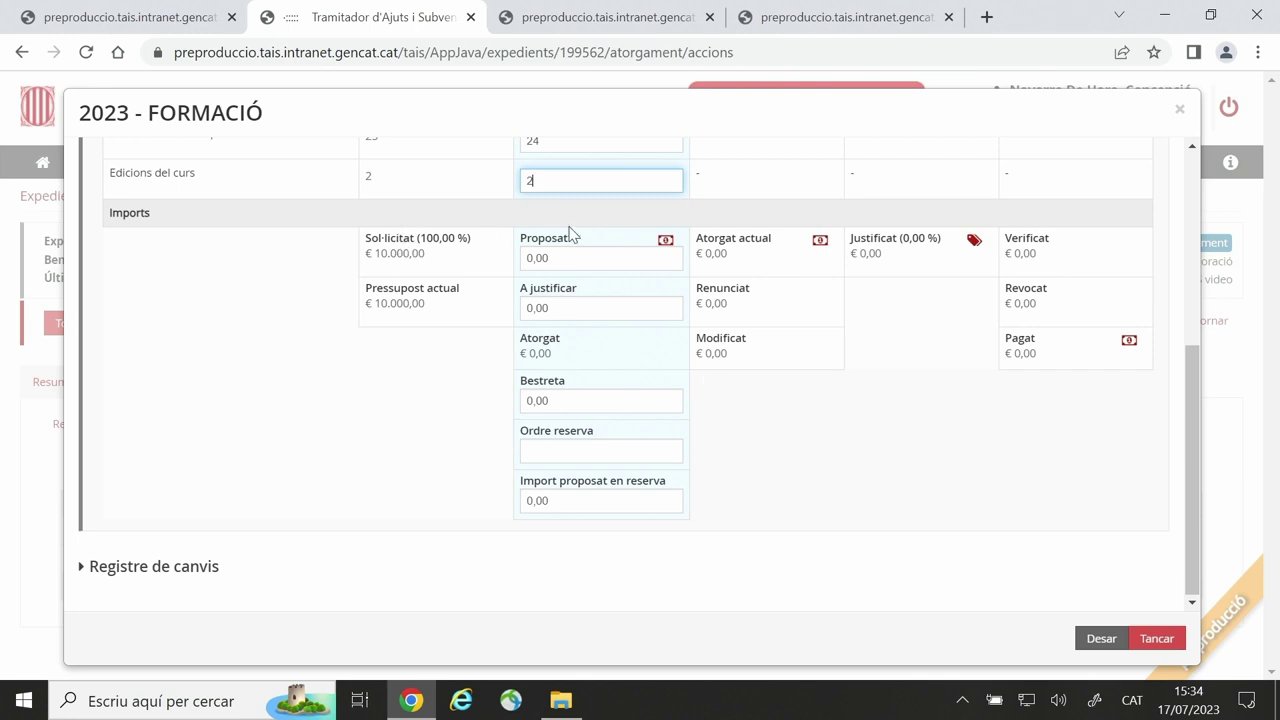
scroll(606, 278, "up", 1)
scroll(606, 278, "up", 1)
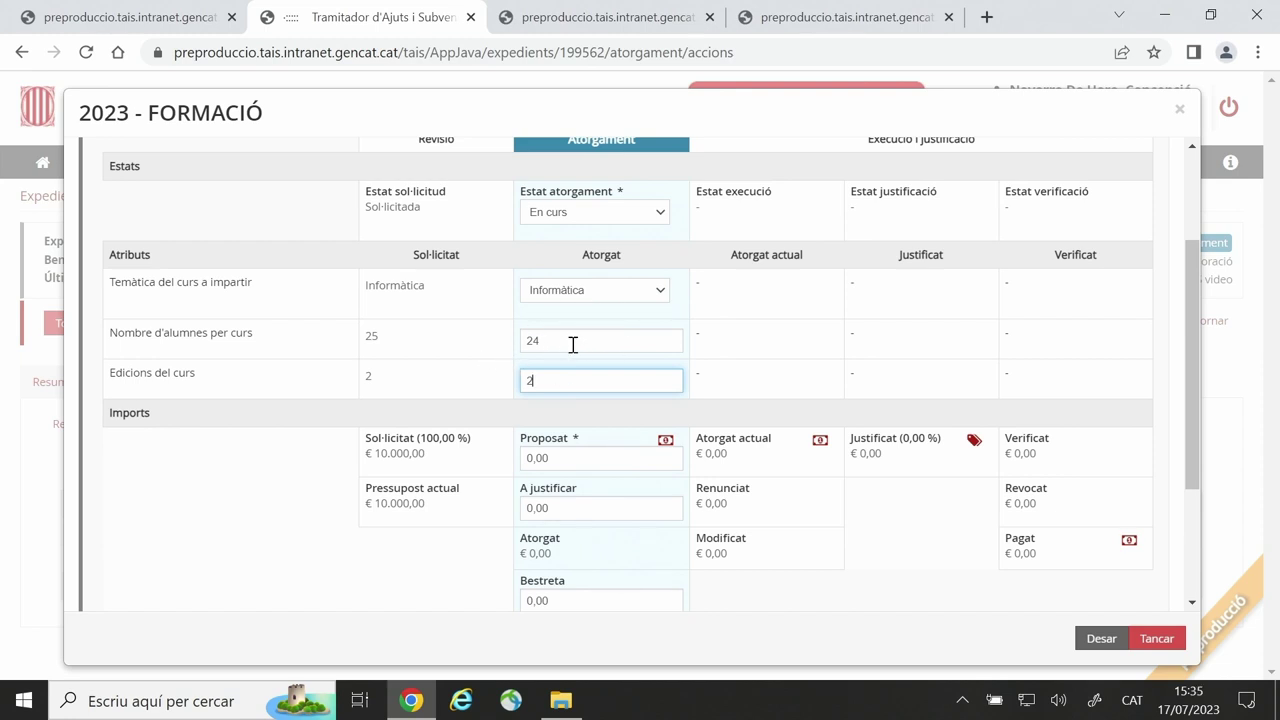
scroll(866, 357, "down", 2)
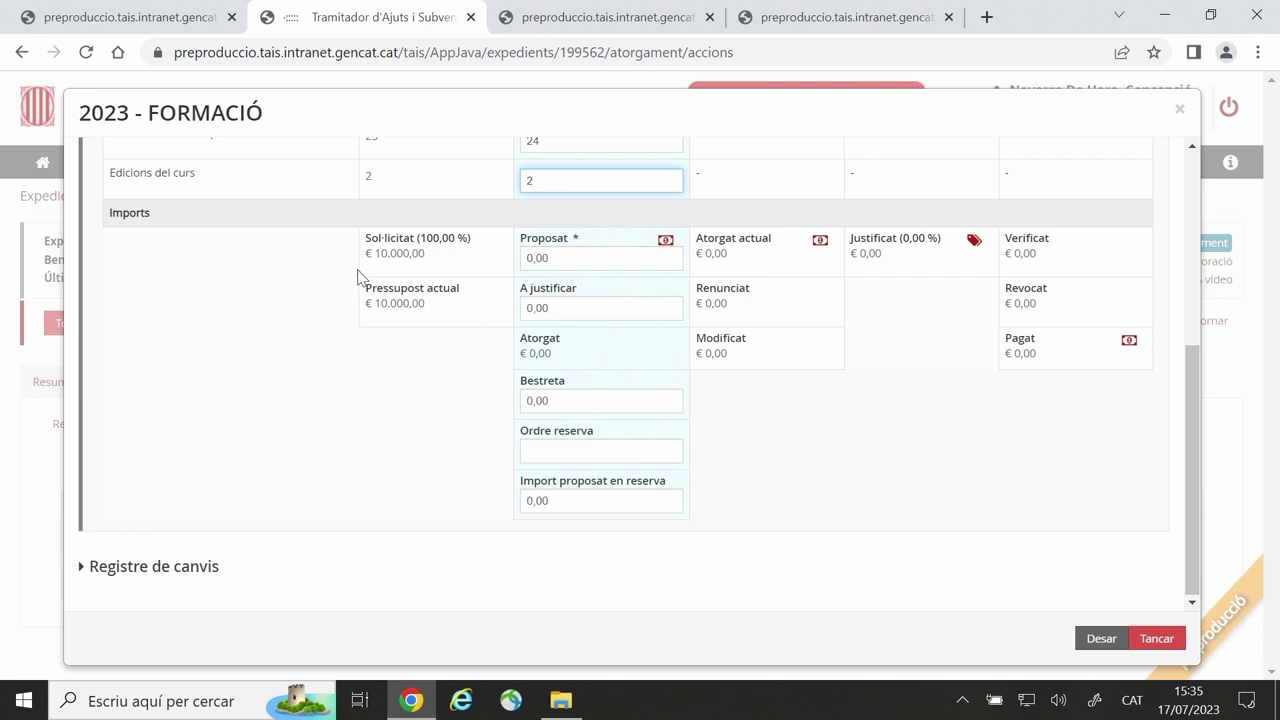
left_click(588, 252)
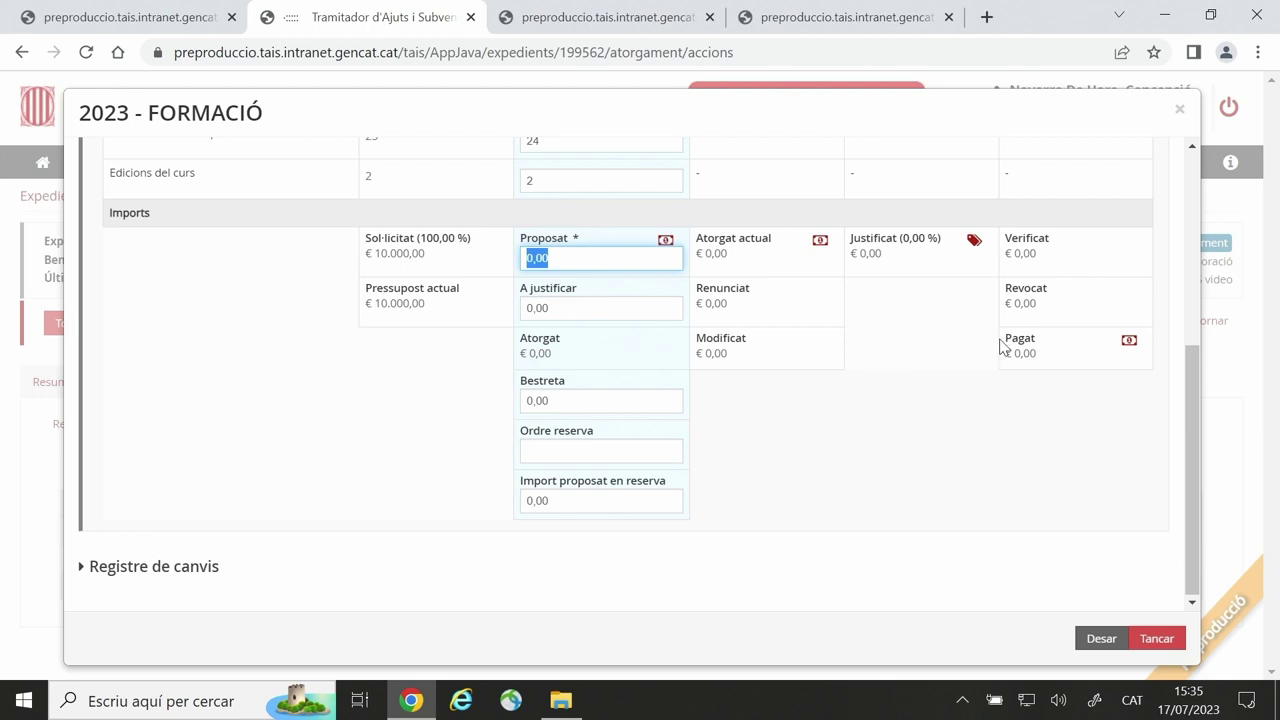
type("8000")
left_click(591, 303)
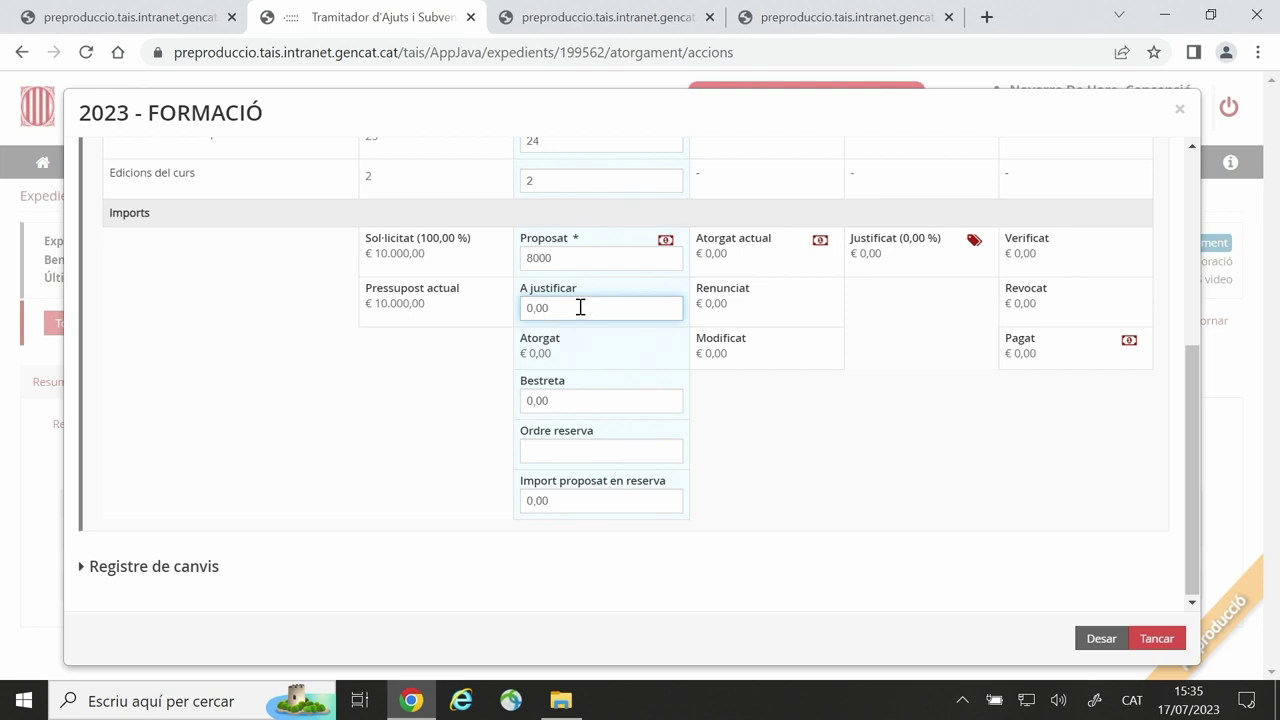
left_click_drag(551, 303, 505, 305)
type("1")
left_click(871, 408)
scroll(1050, 490, "up", 2)
scroll(1055, 497, "down", 2)
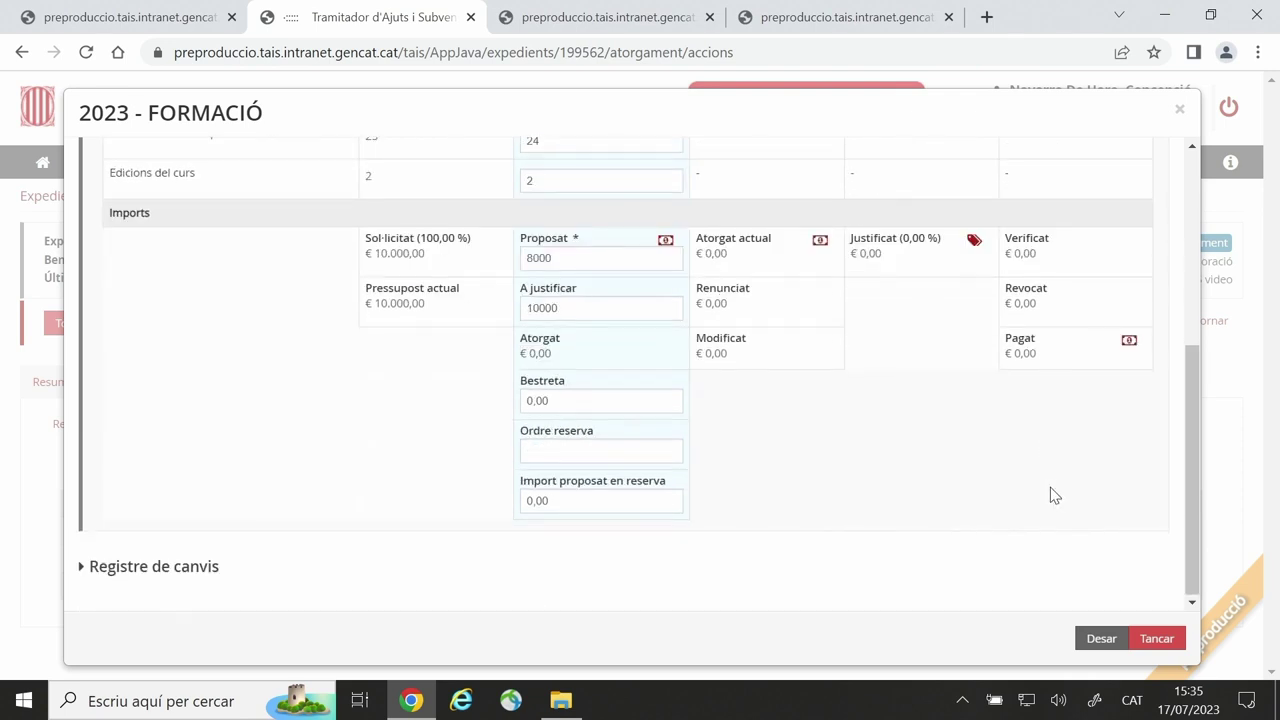
left_click(1101, 638)
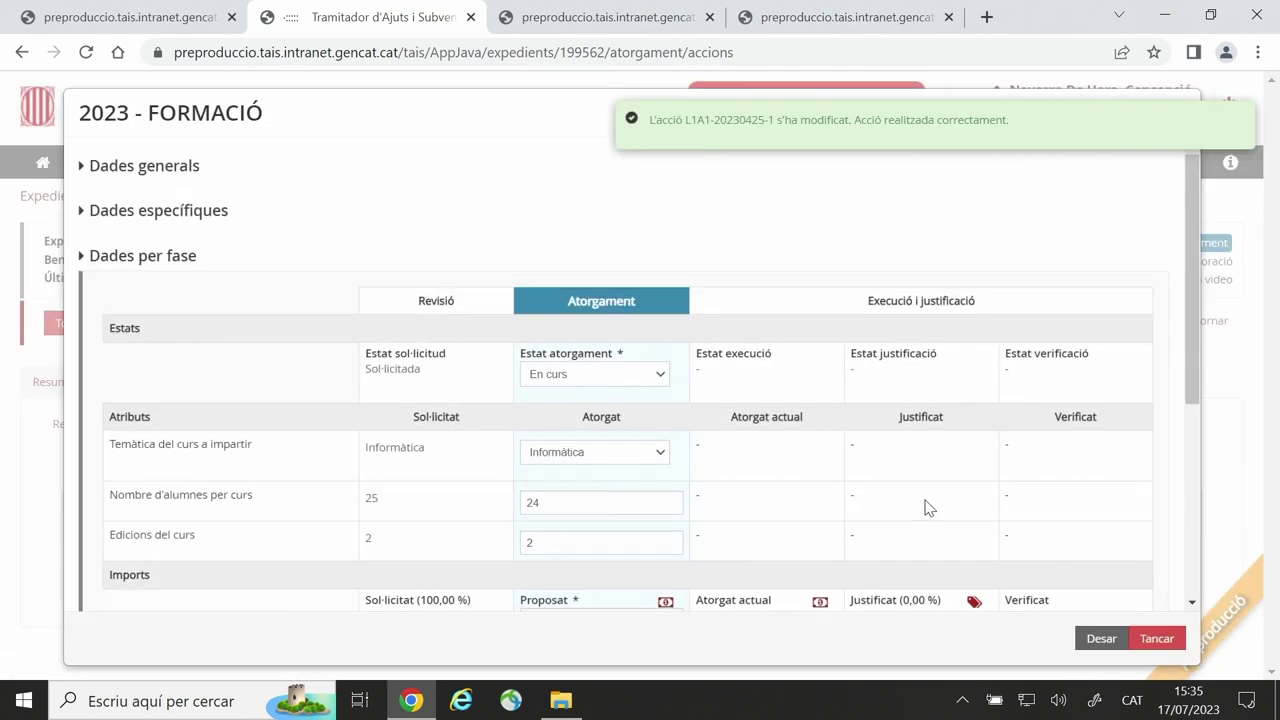
Step: Set the Bestreta amount of the FORMACIÓ action to 7000 and save the action
scroll(925, 477, "down", 3)
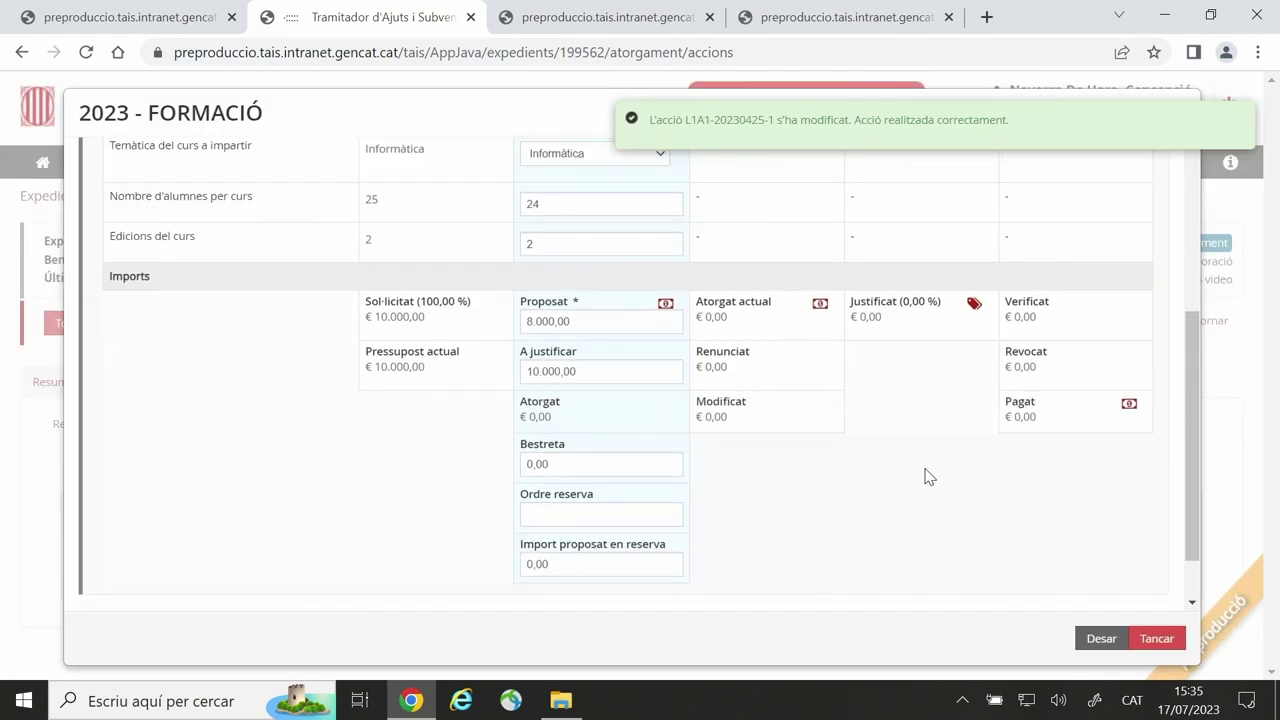
left_click(568, 466)
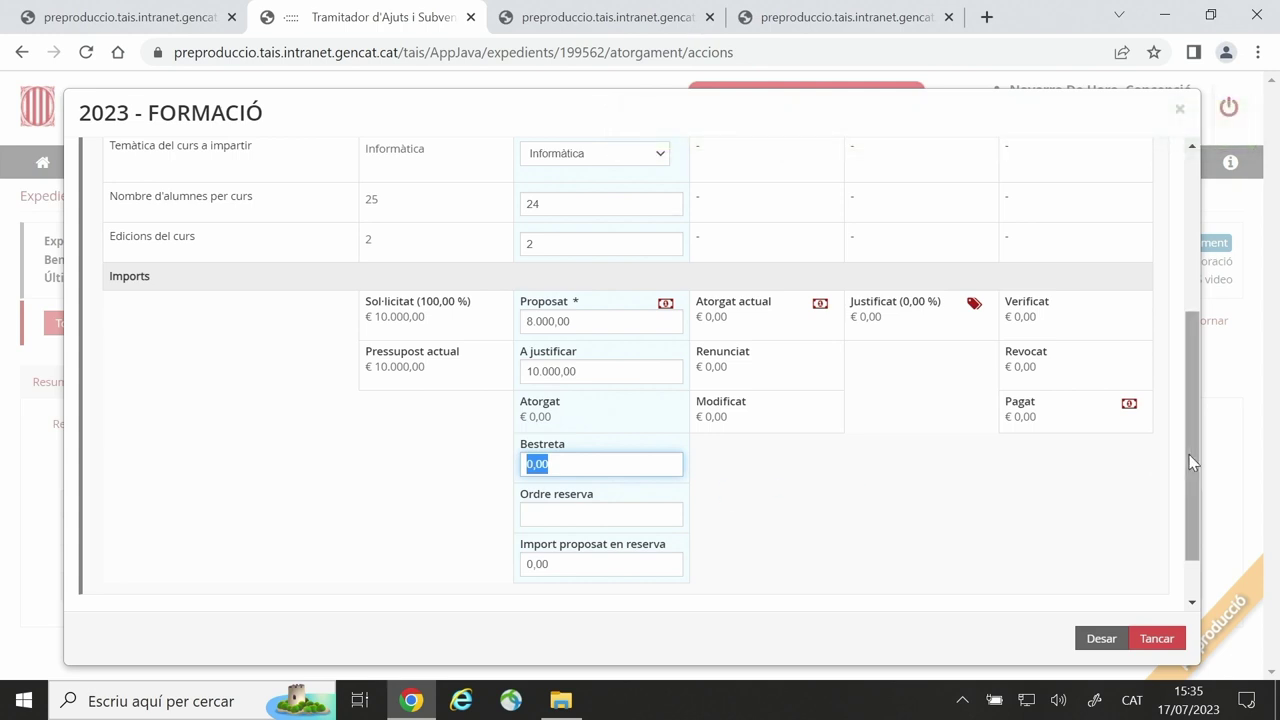
type("7000")
left_click(1088, 644)
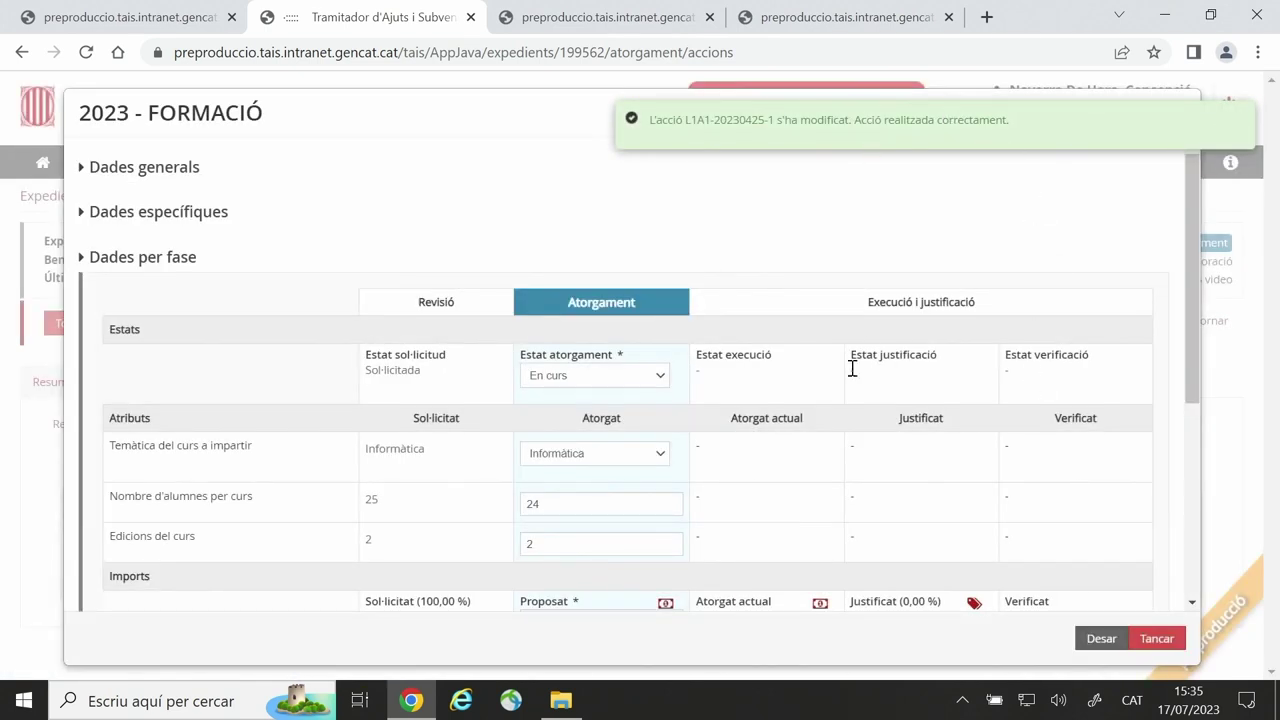
Step: Assign 8000 of the FORMACIÓ action's proposed amount to the 2023 reserve "A entitats de formació" (code 7475) and save the assignment
scroll(775, 420, "down", 4)
scroll(775, 420, "up", 1)
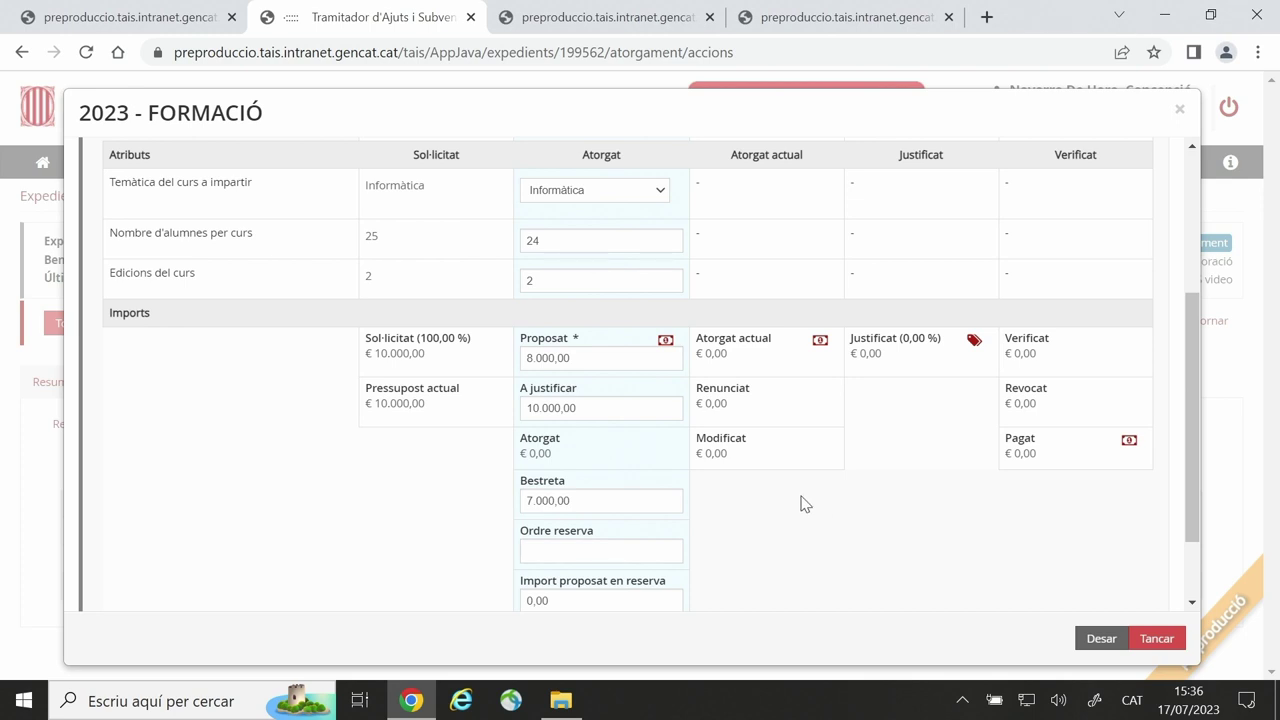
left_click(664, 342)
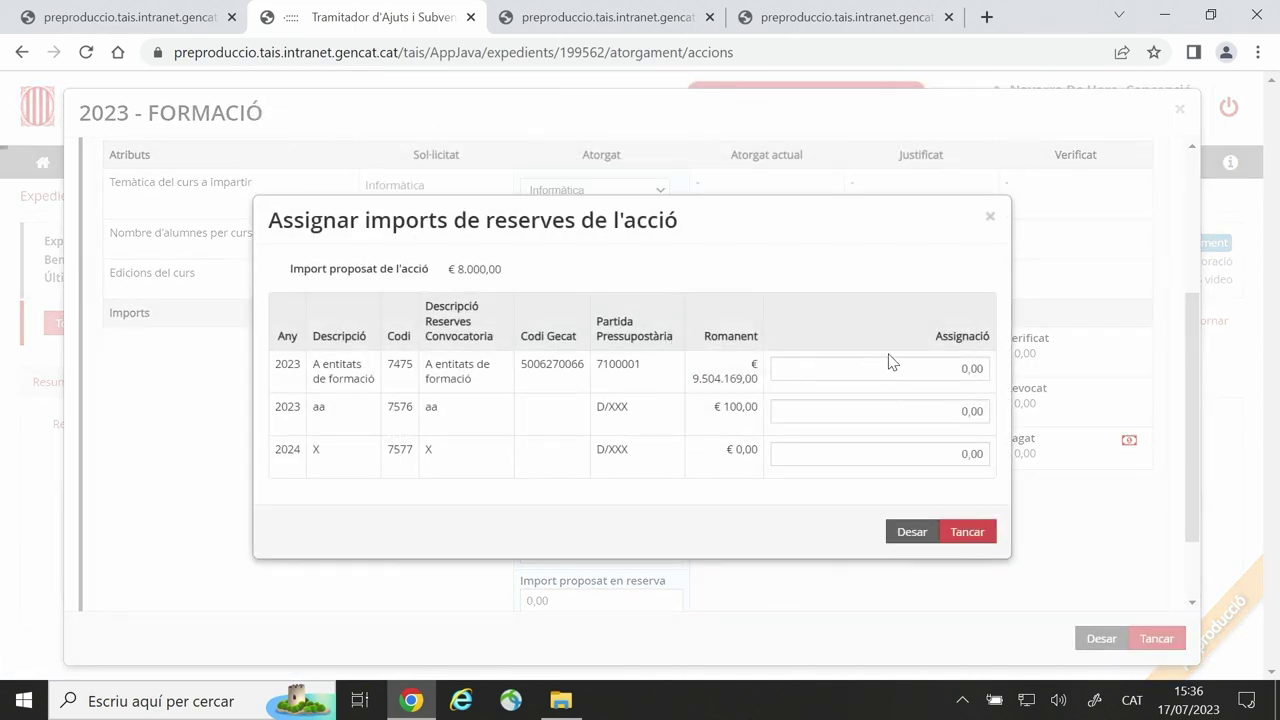
left_click(954, 368)
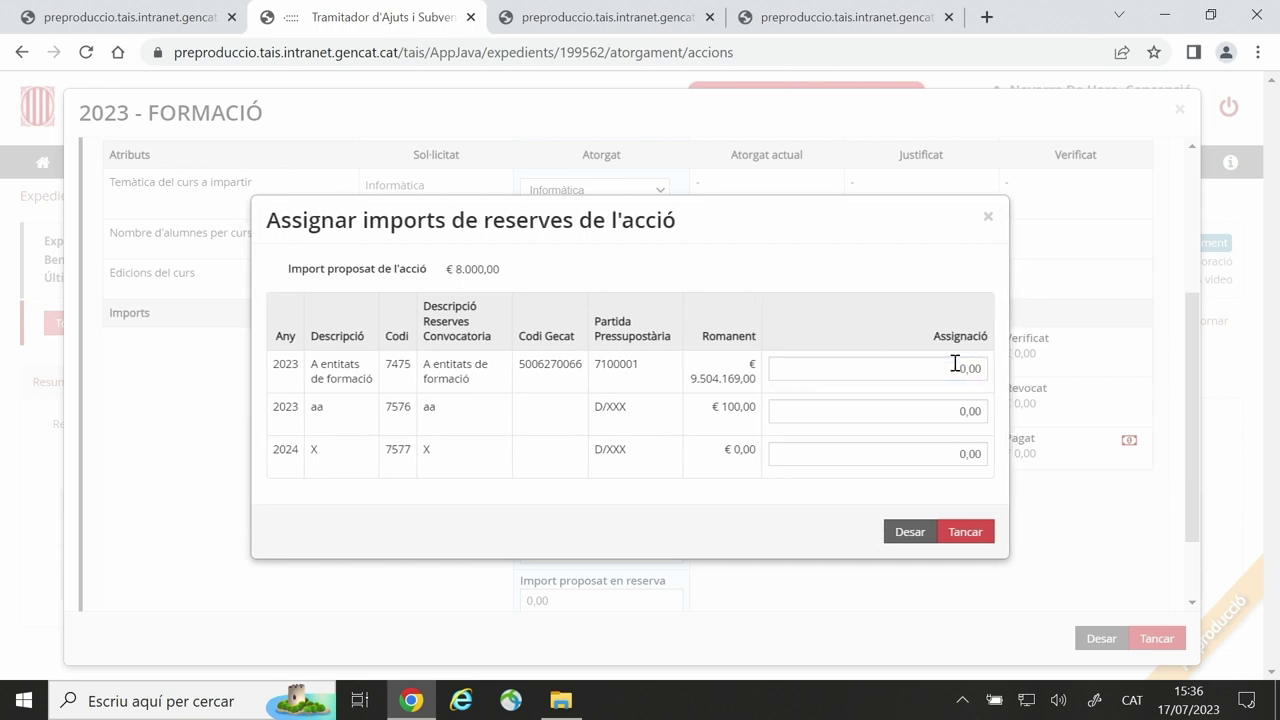
left_click(954, 366)
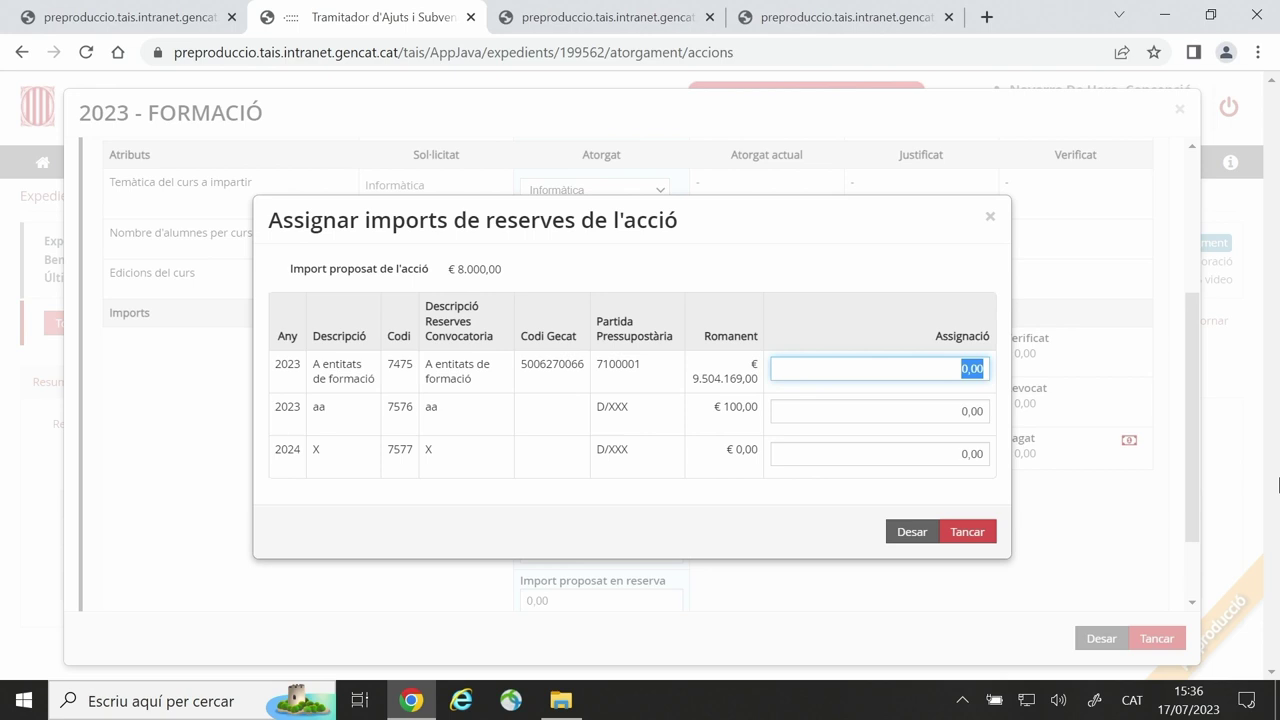
type("8000")
left_click(897, 532)
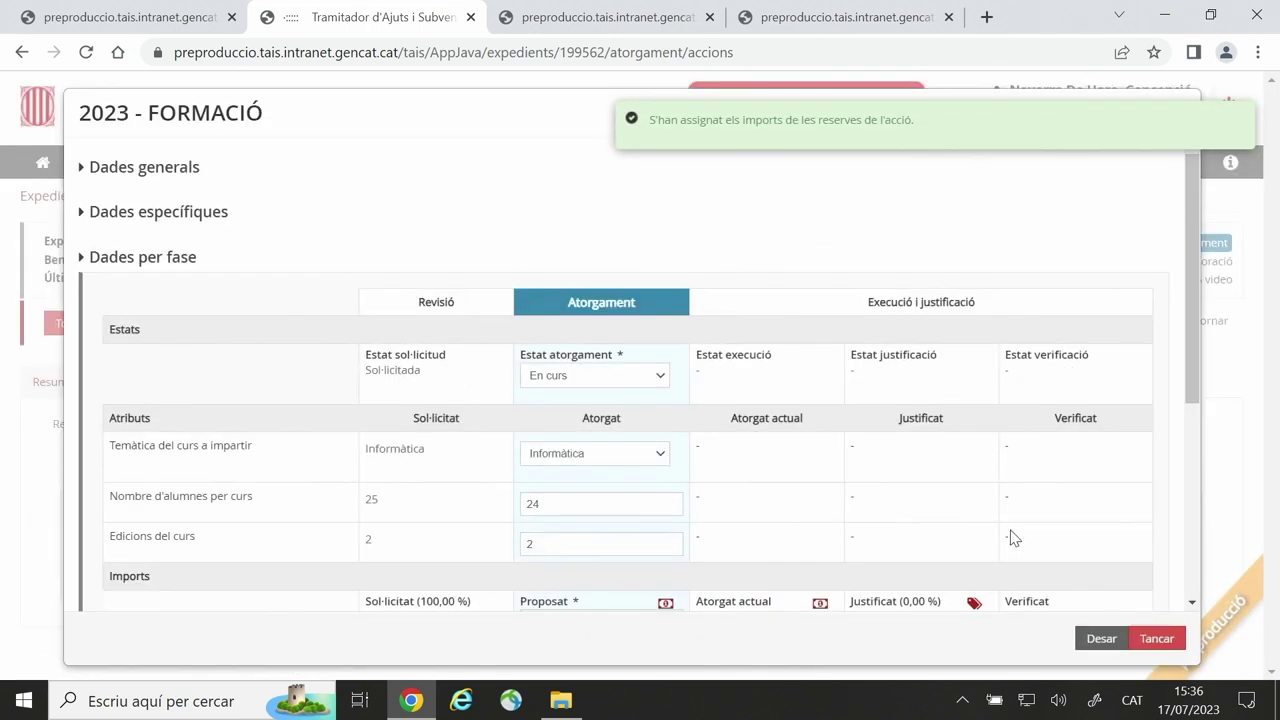
Step: Set the FORMACIÓ action's Estat atorgament to Proposat atorgament, save the action and close it
scroll(903, 443, "down", 3)
scroll(908, 437, "down", 1)
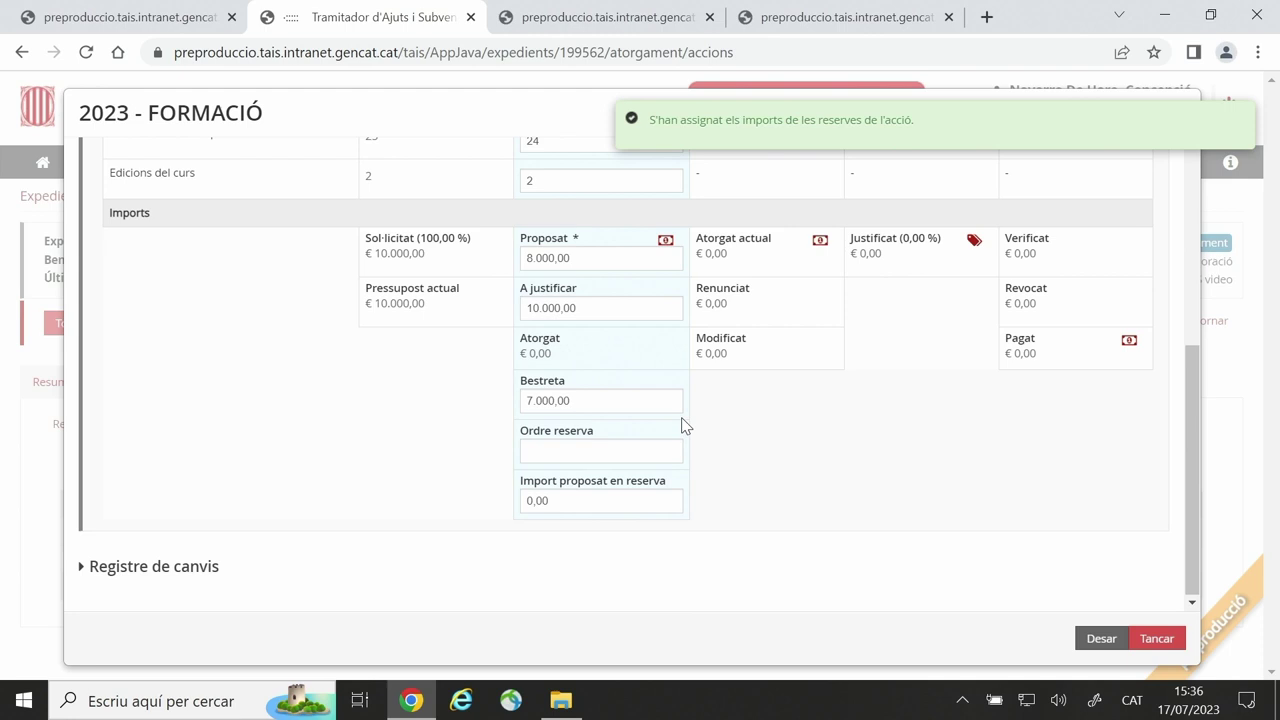
scroll(857, 444, "up", 4)
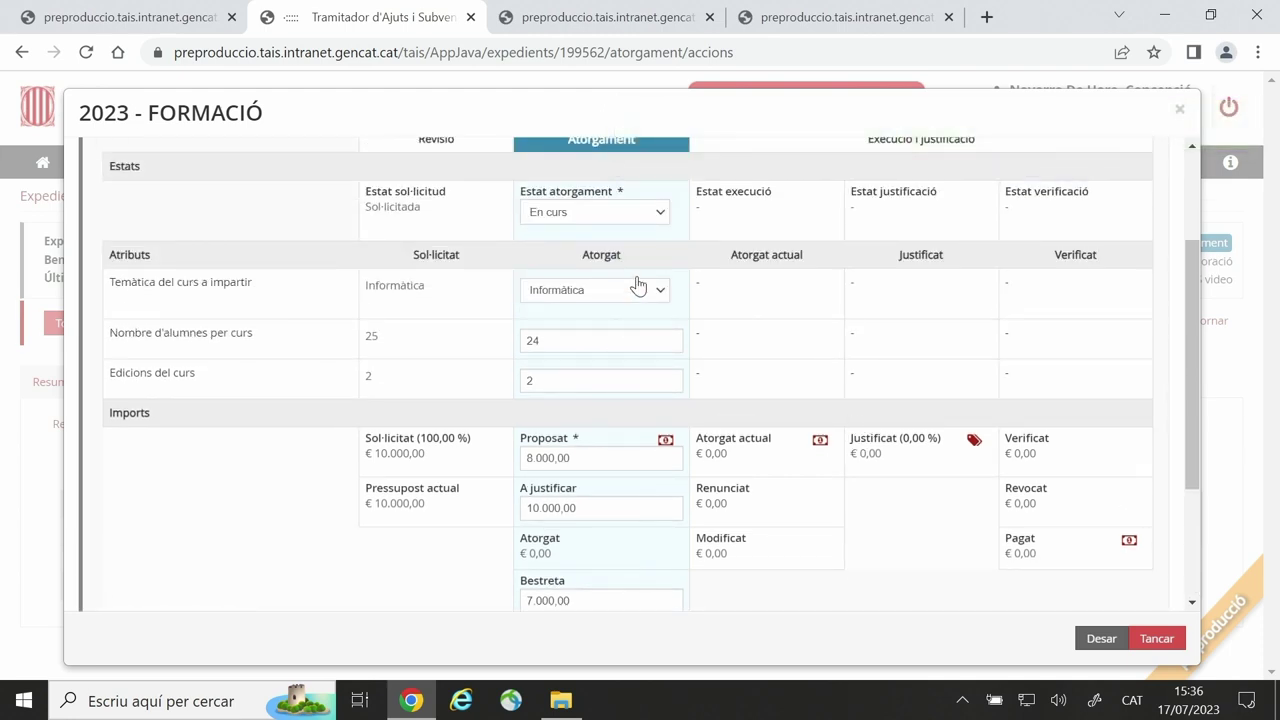
left_click(664, 218)
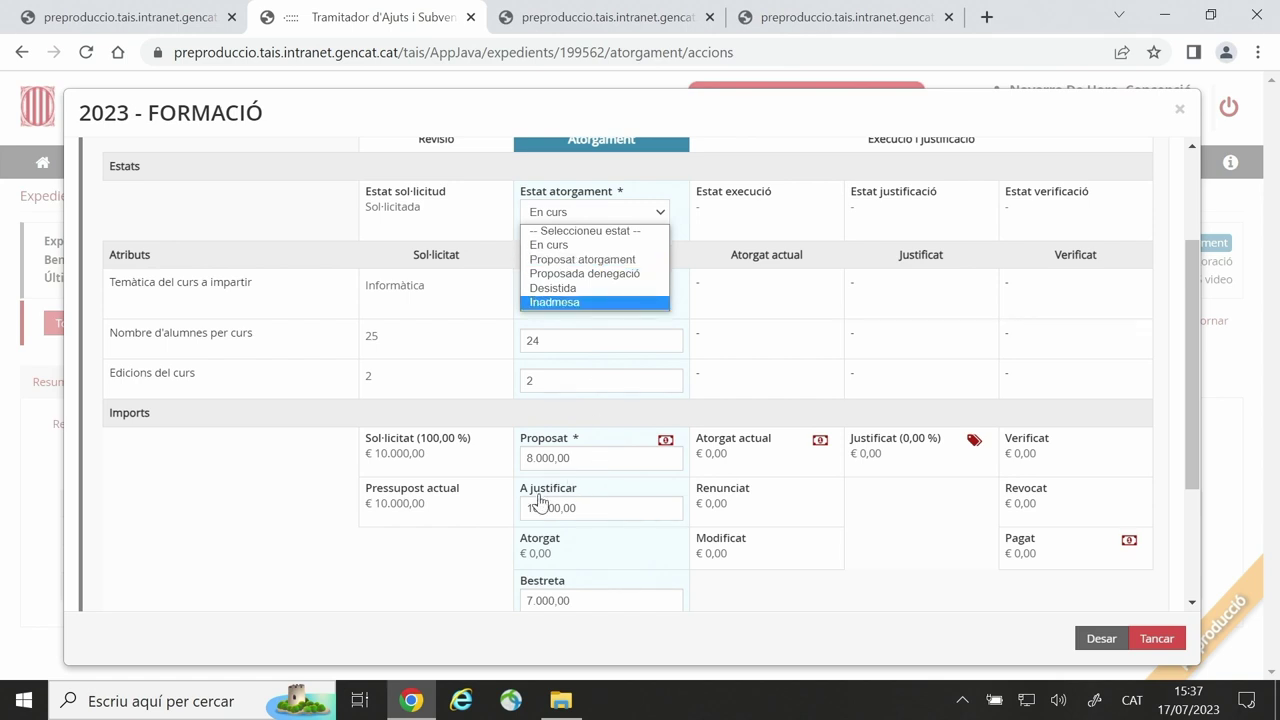
left_click(607, 261)
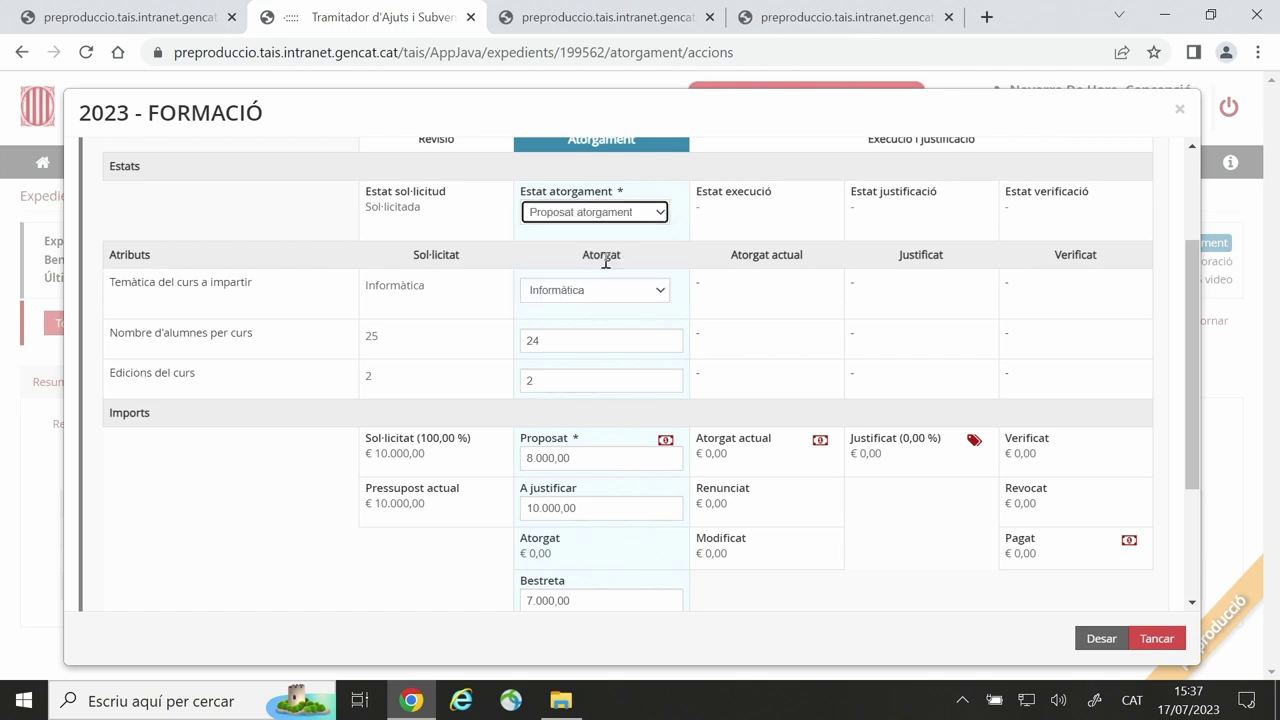
left_click(1099, 641)
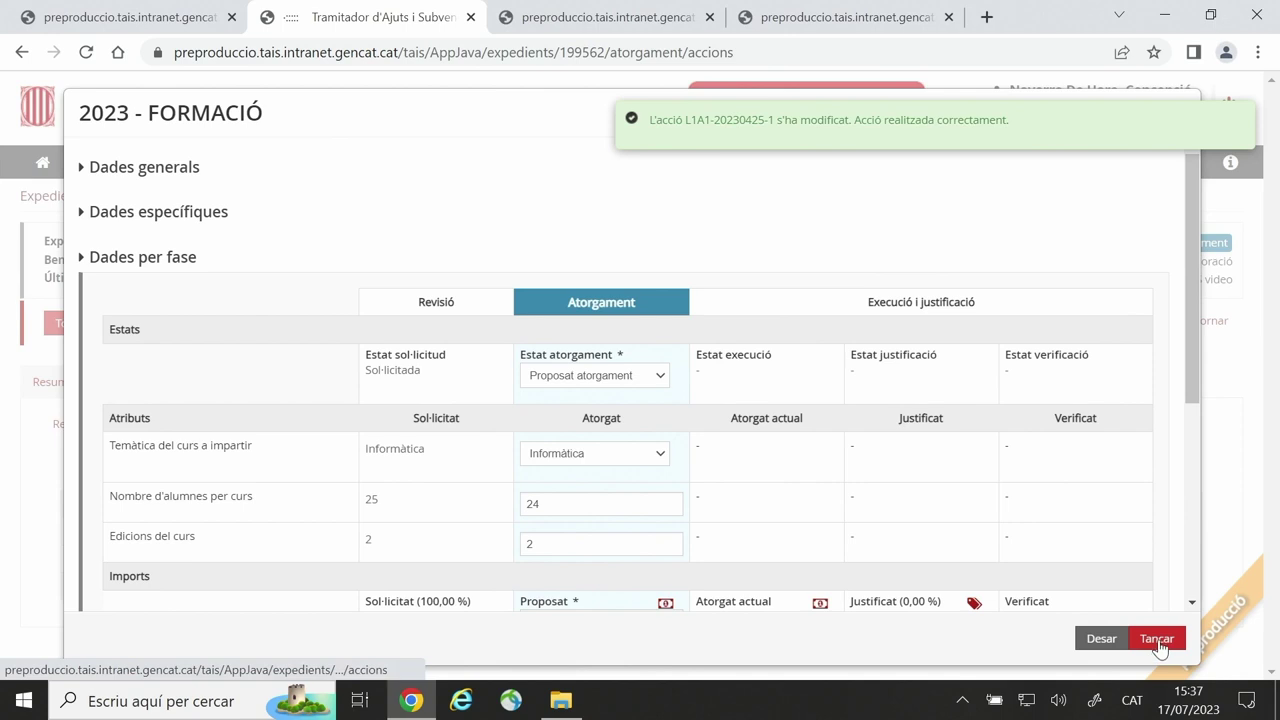
left_click(1157, 639)
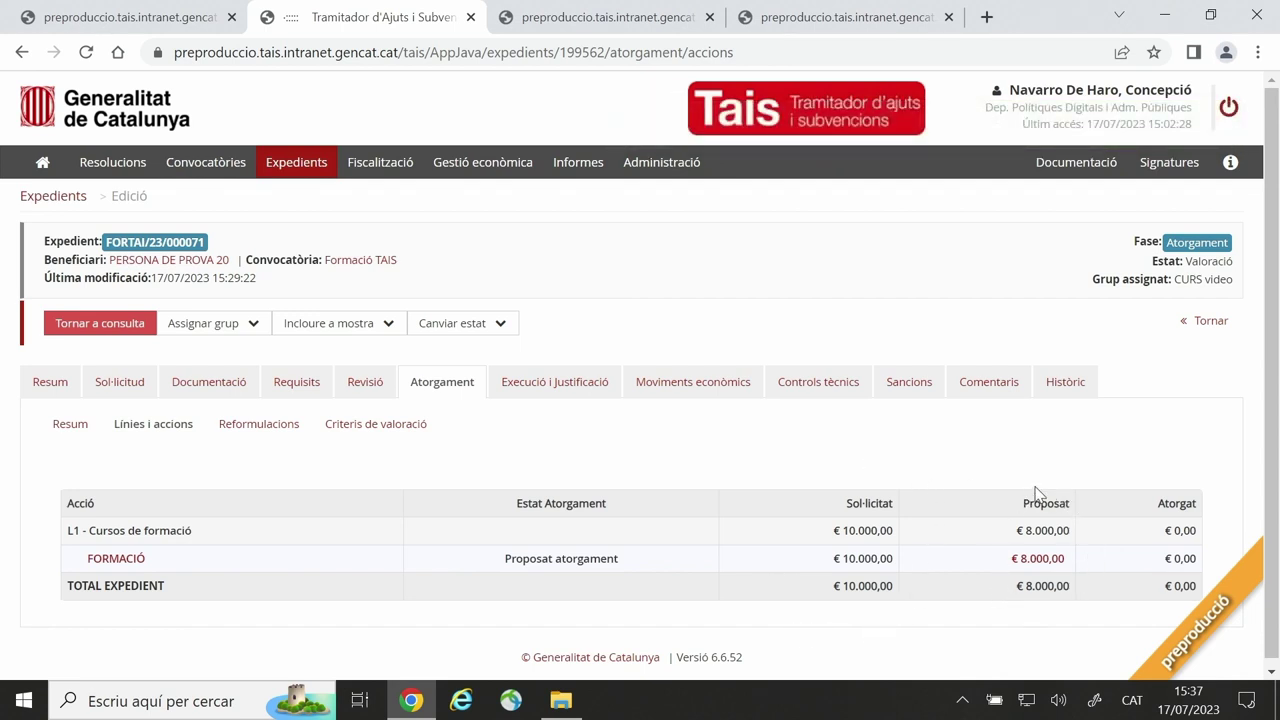
Step: Review the file's valuation criteria scores and its summary of lines and actions, and return the file to consultation mode
left_click(390, 424)
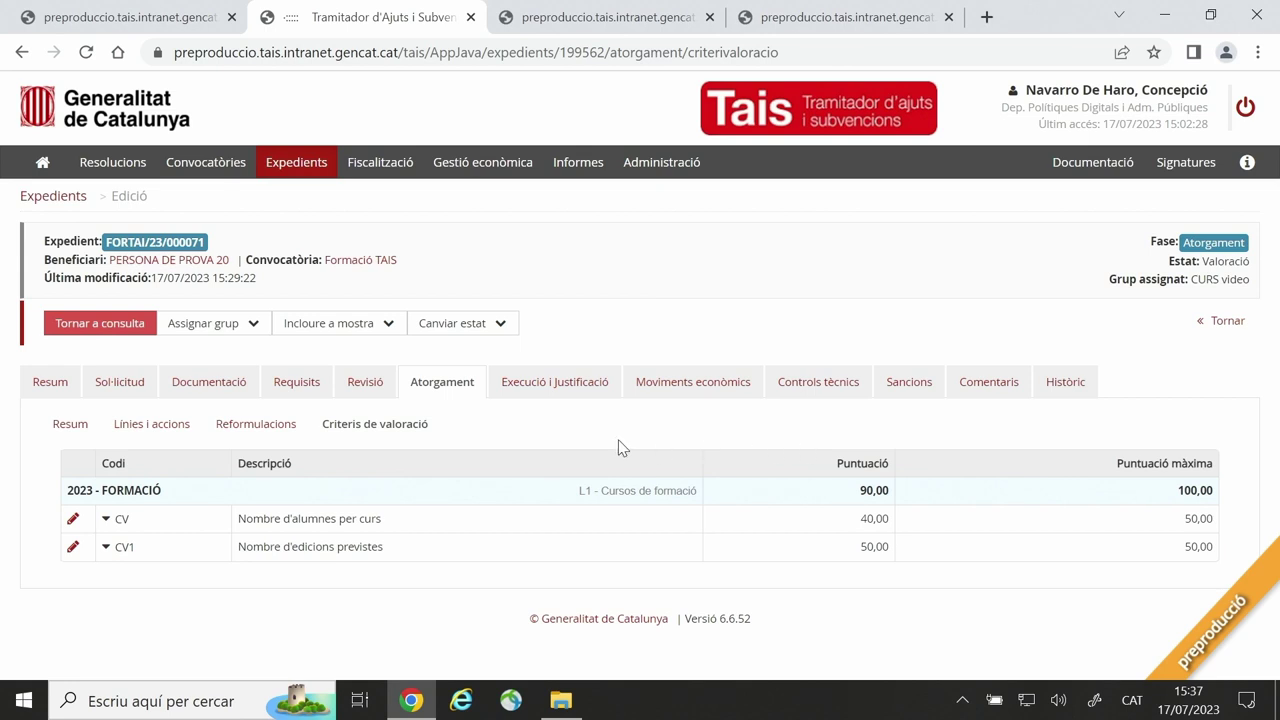
left_click(50, 385)
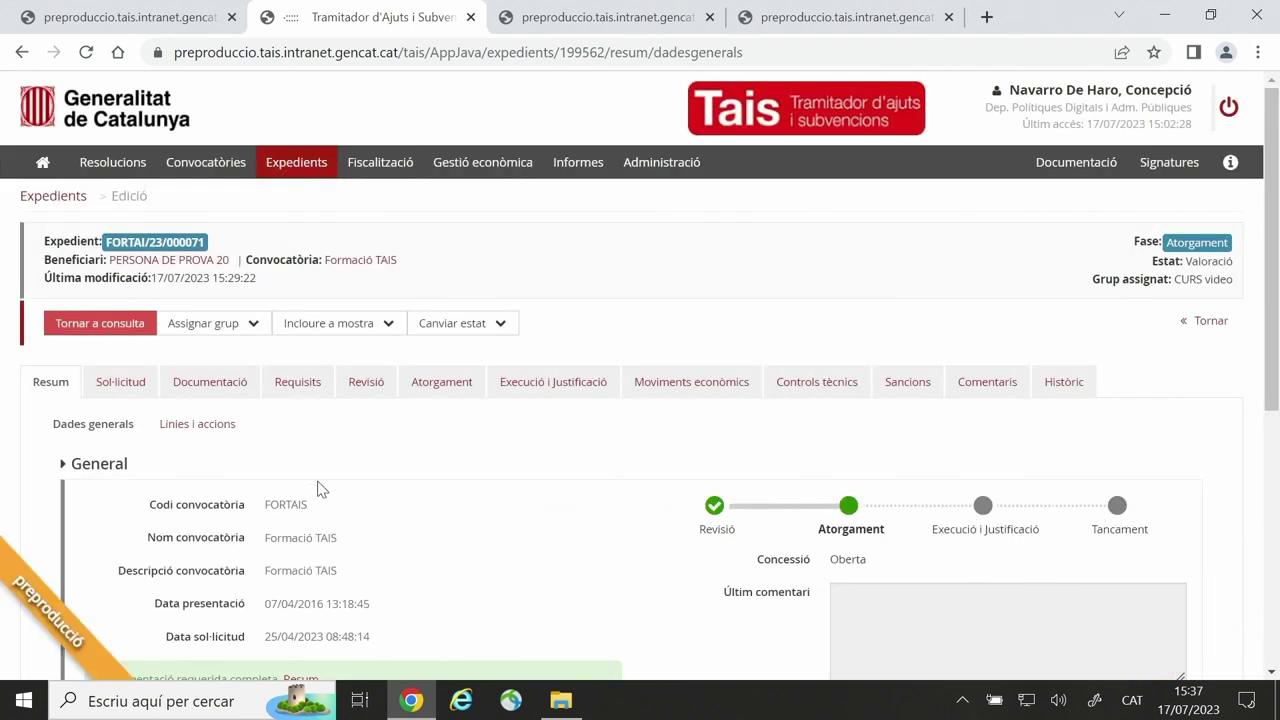
left_click(179, 426)
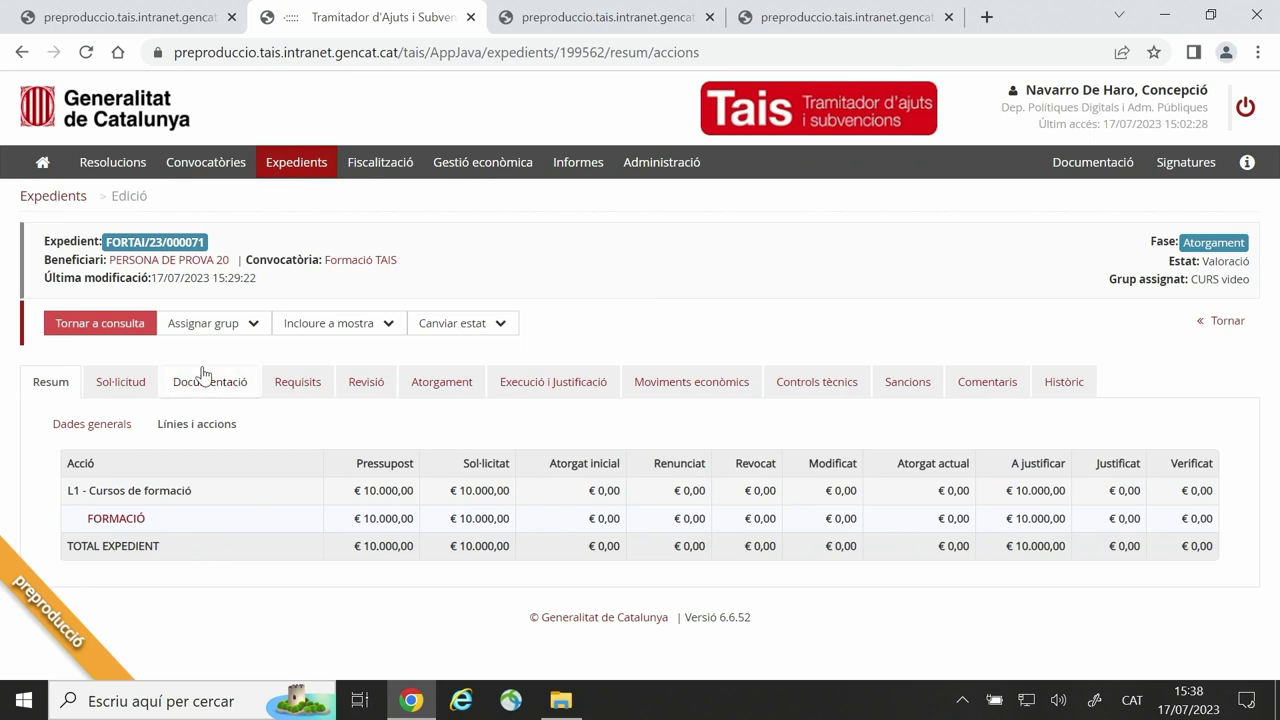
left_click(120, 324)
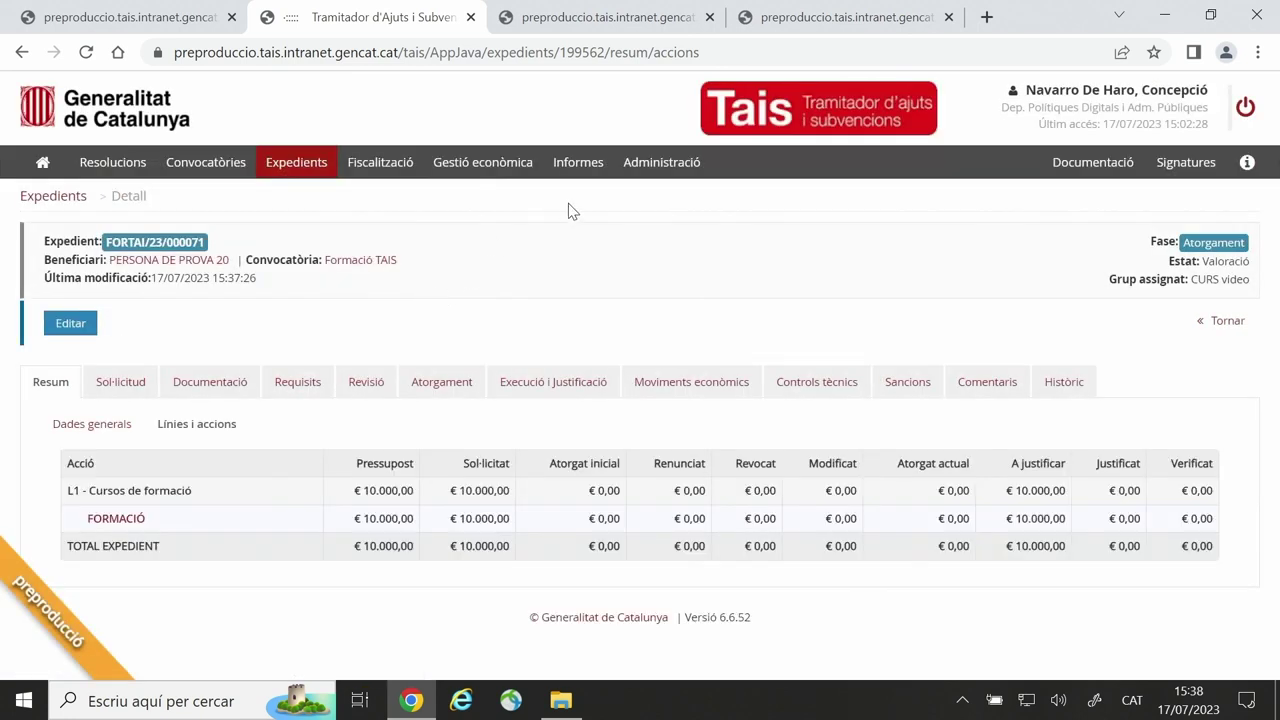
Step: Switch to the FORTAIS - Formació TAIS call, put it in edit mode and open the Atorgament data of its Tramitació
left_click(597, 20)
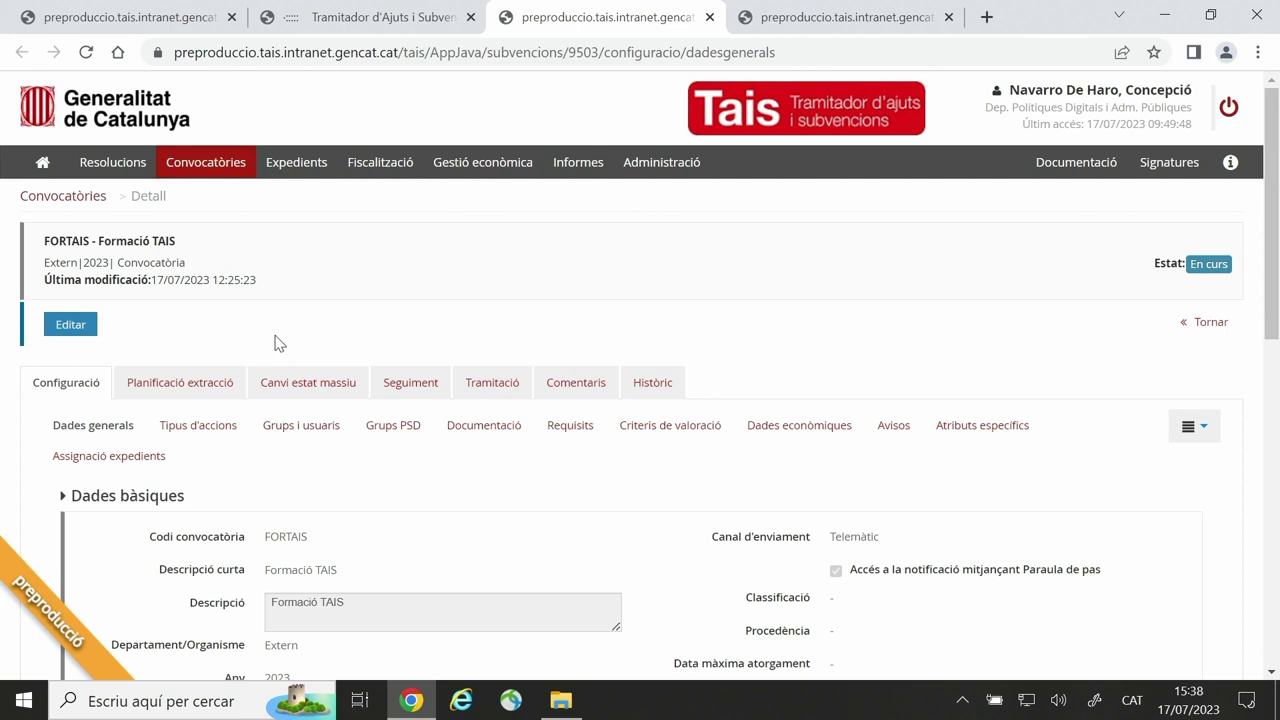
left_click(70, 326)
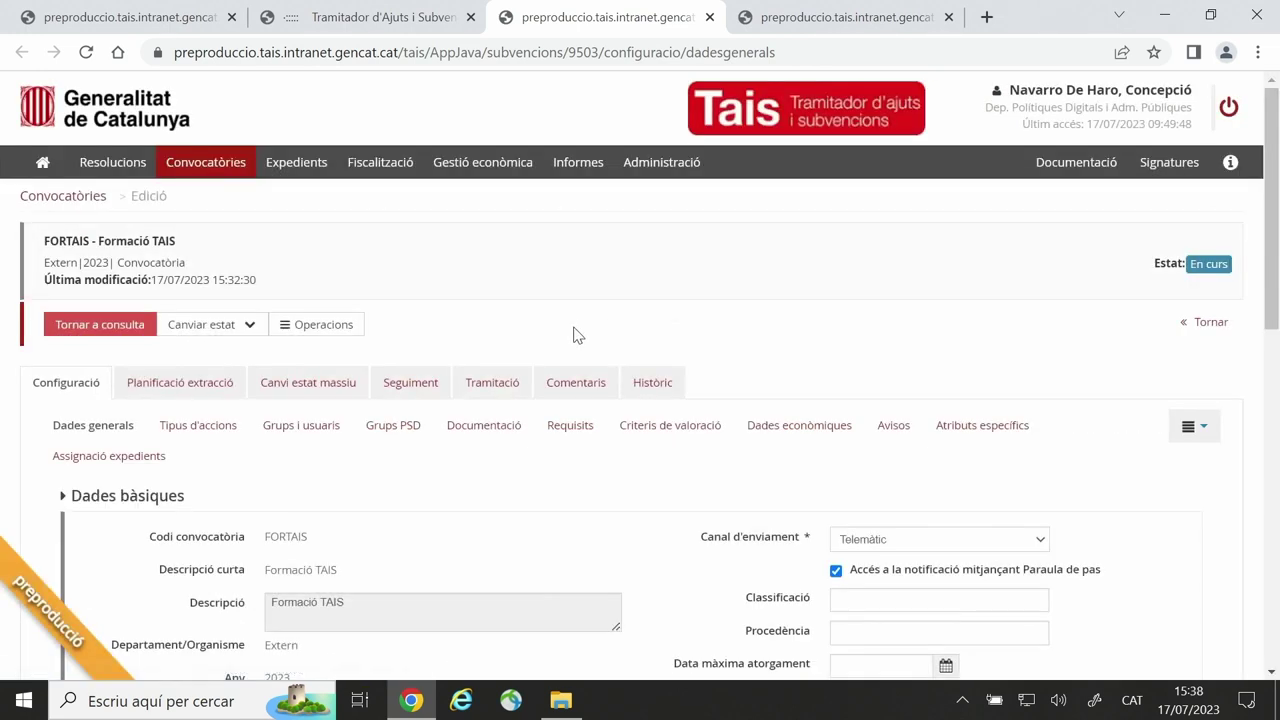
scroll(586, 298, "down", 1)
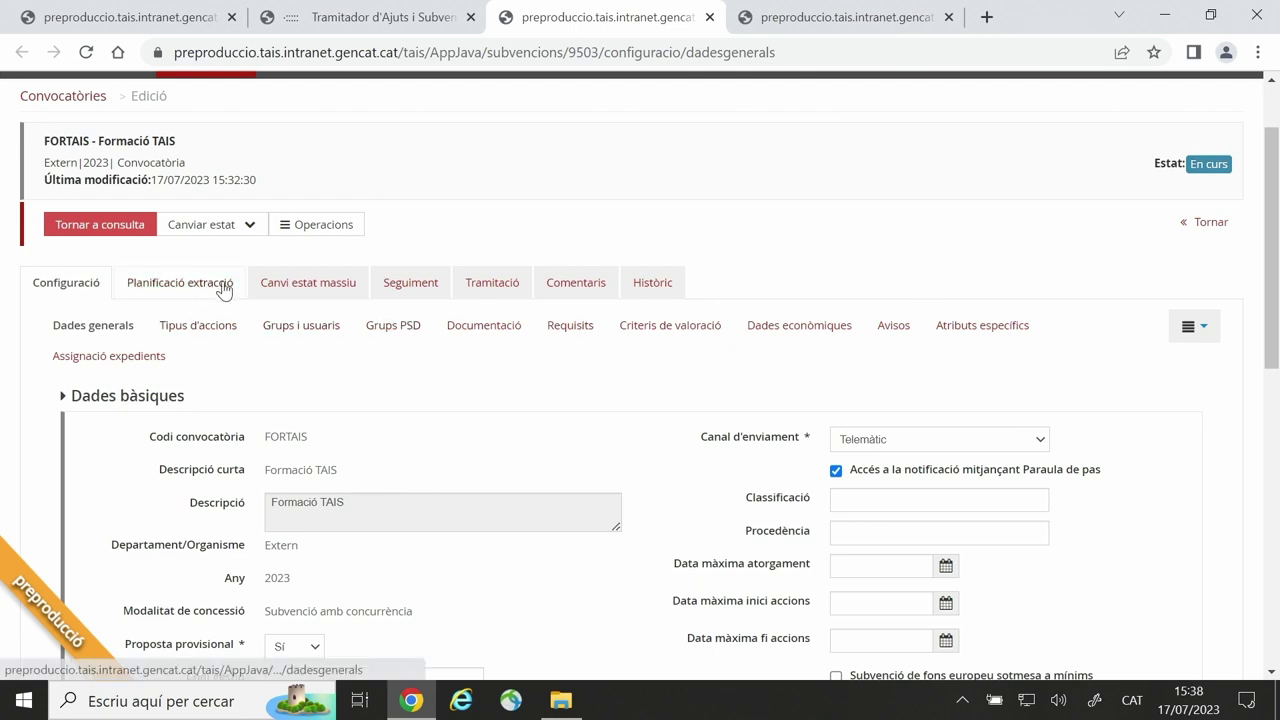
left_click(506, 290)
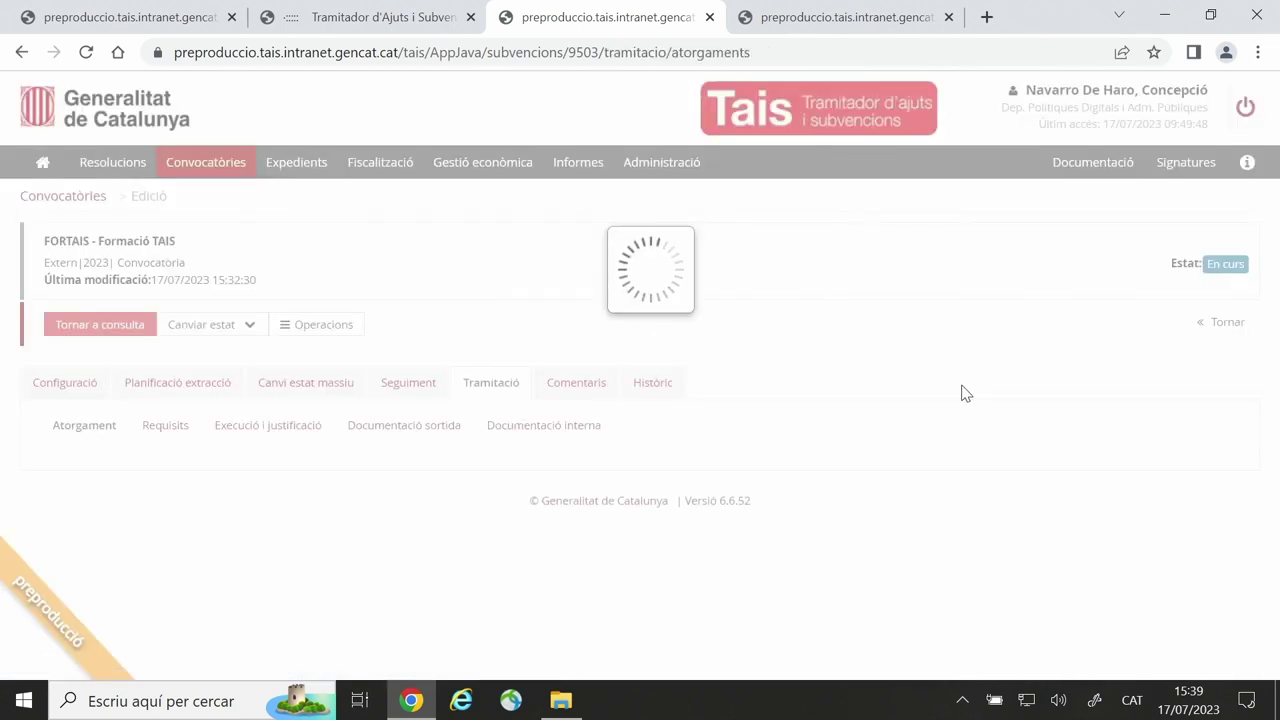
Step: Export the valuation sheet for the associated line L1, Cursos de formació
scroll(960, 391, "down", 3)
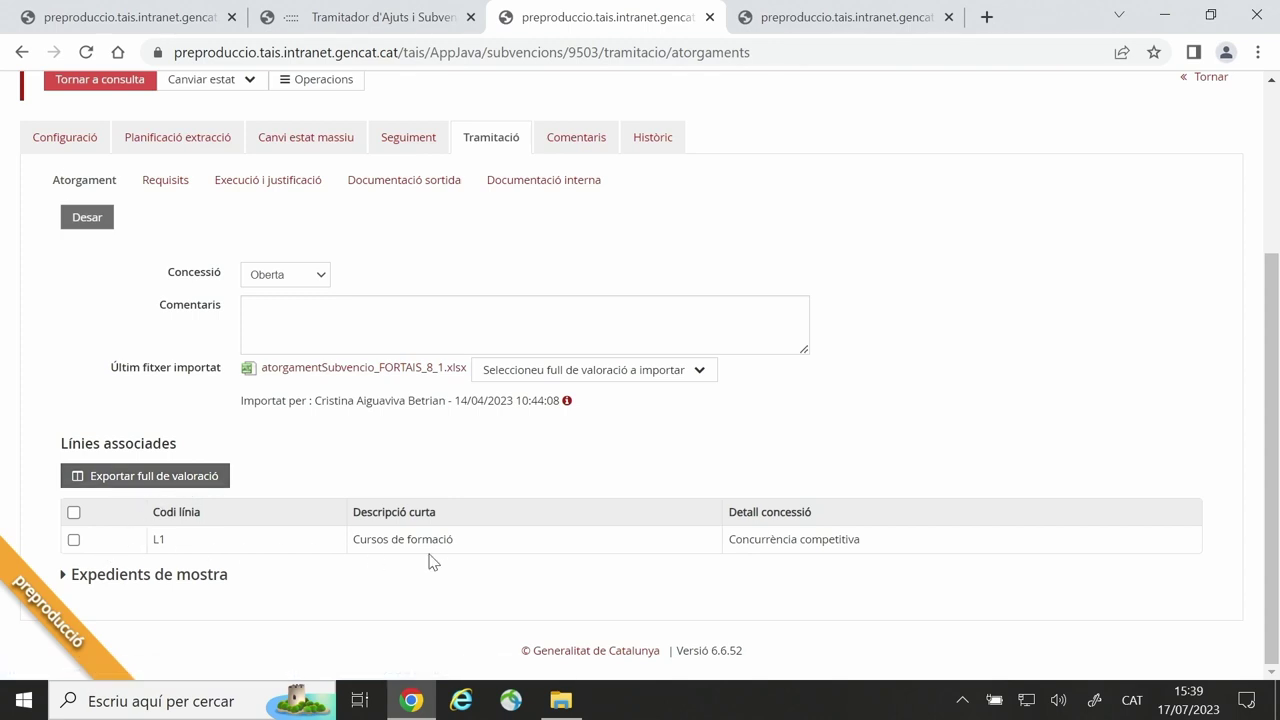
left_click(73, 541)
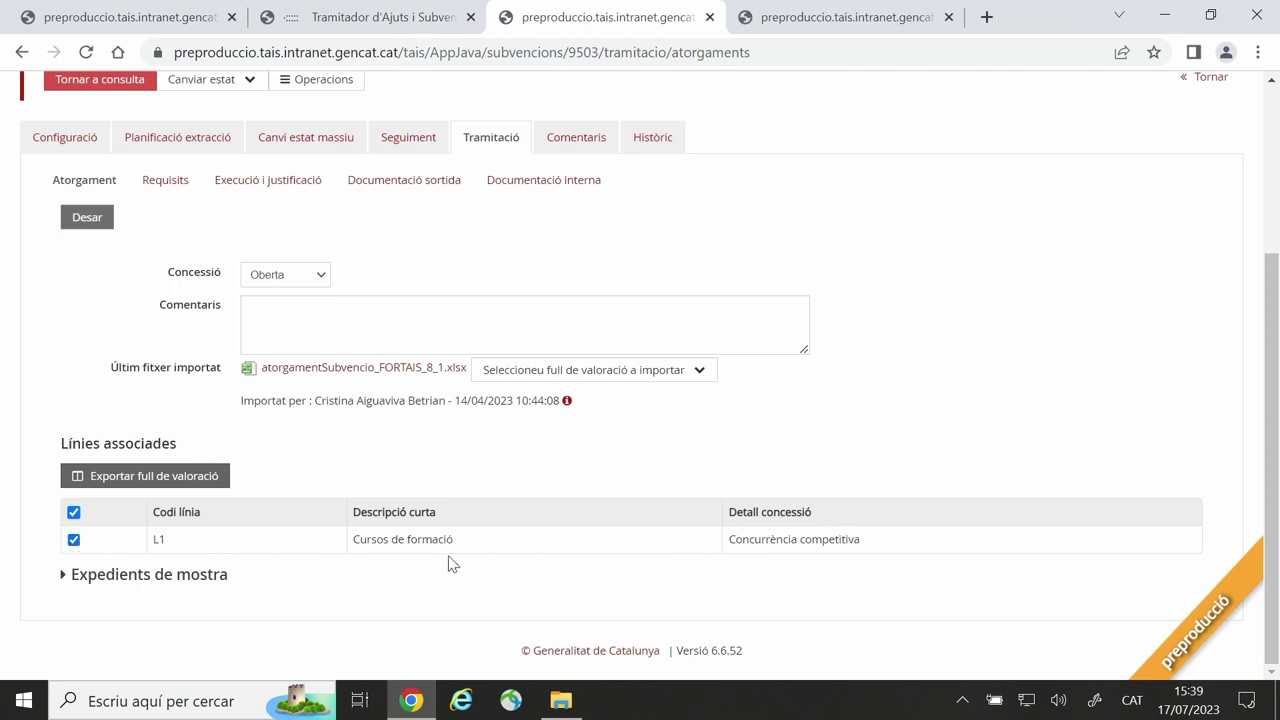
left_click(150, 478)
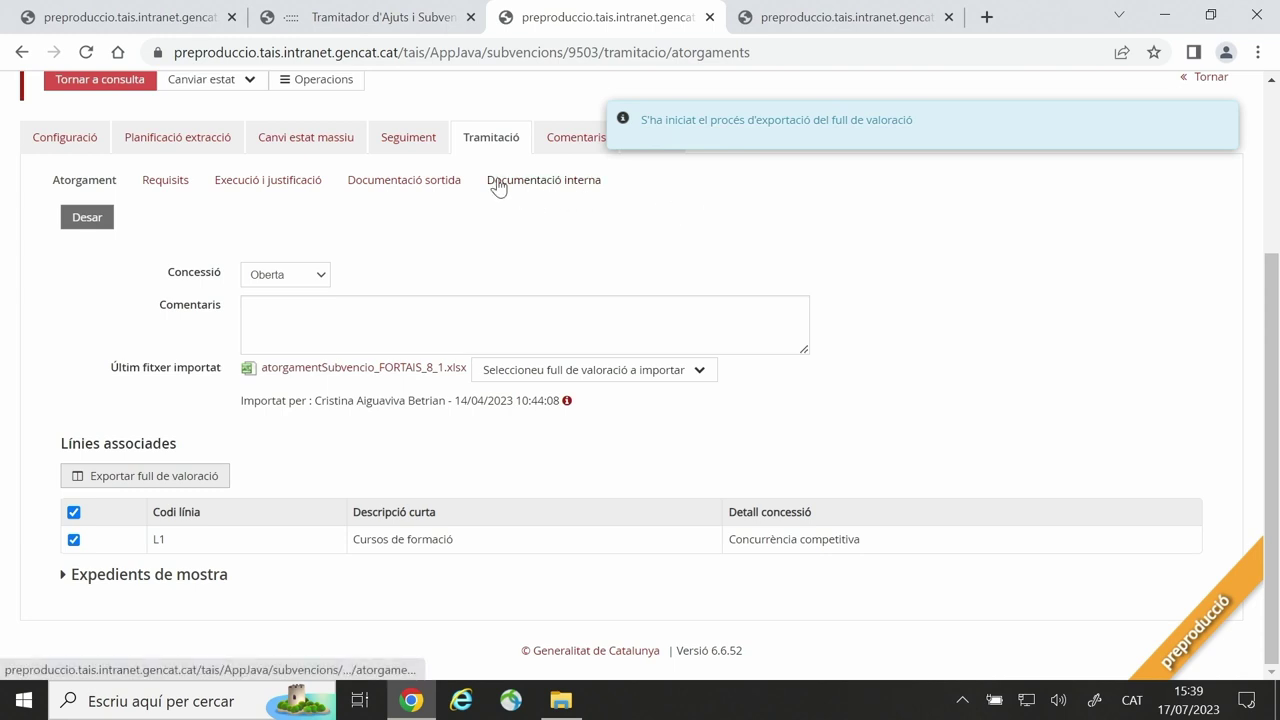
Step: View the call's internal documentation, and open the workbook atorgamentSubvencio_FORTAIS_13 from the Baixades folder in Excel
left_click(548, 182)
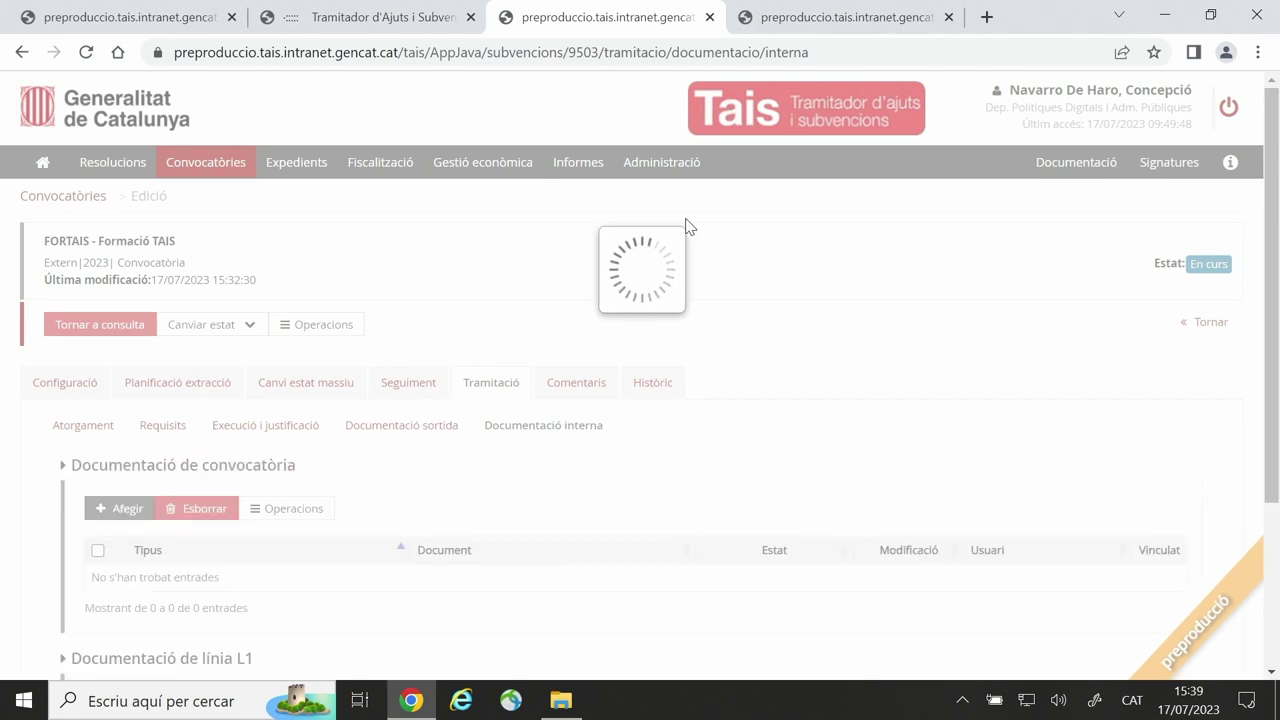
left_click(1168, 15)
left_click(560, 700)
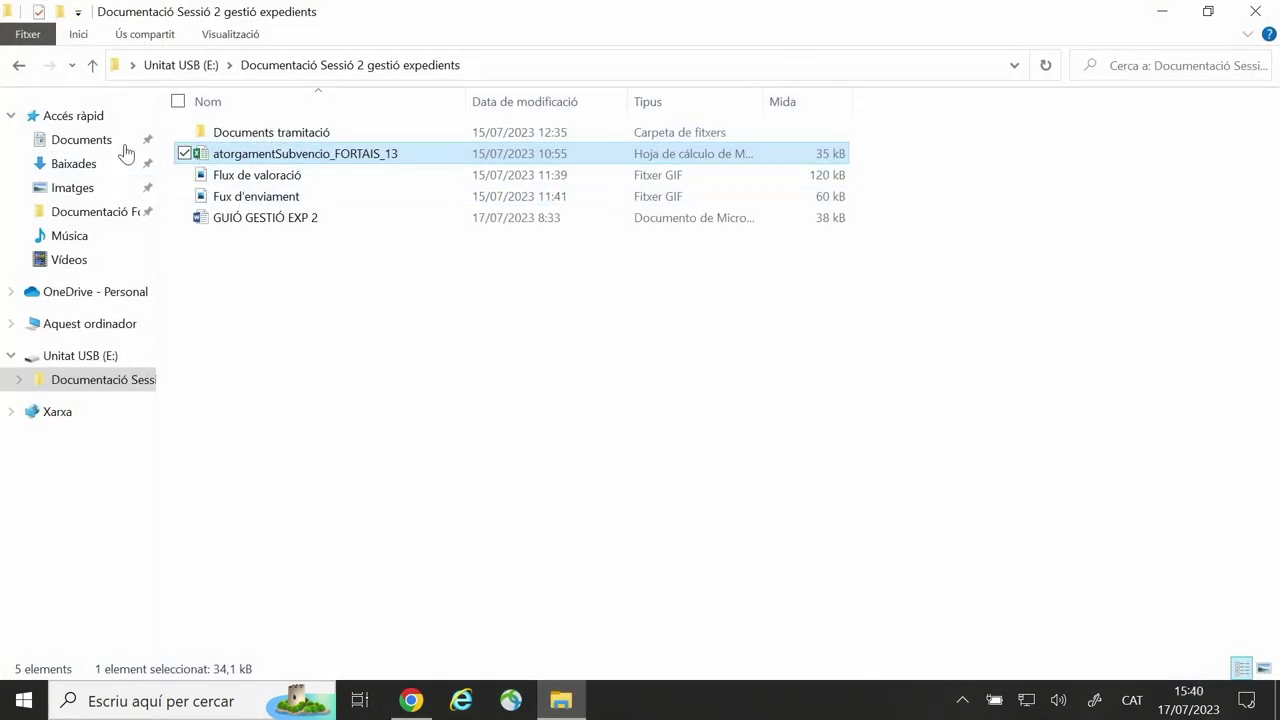
left_click(76, 163)
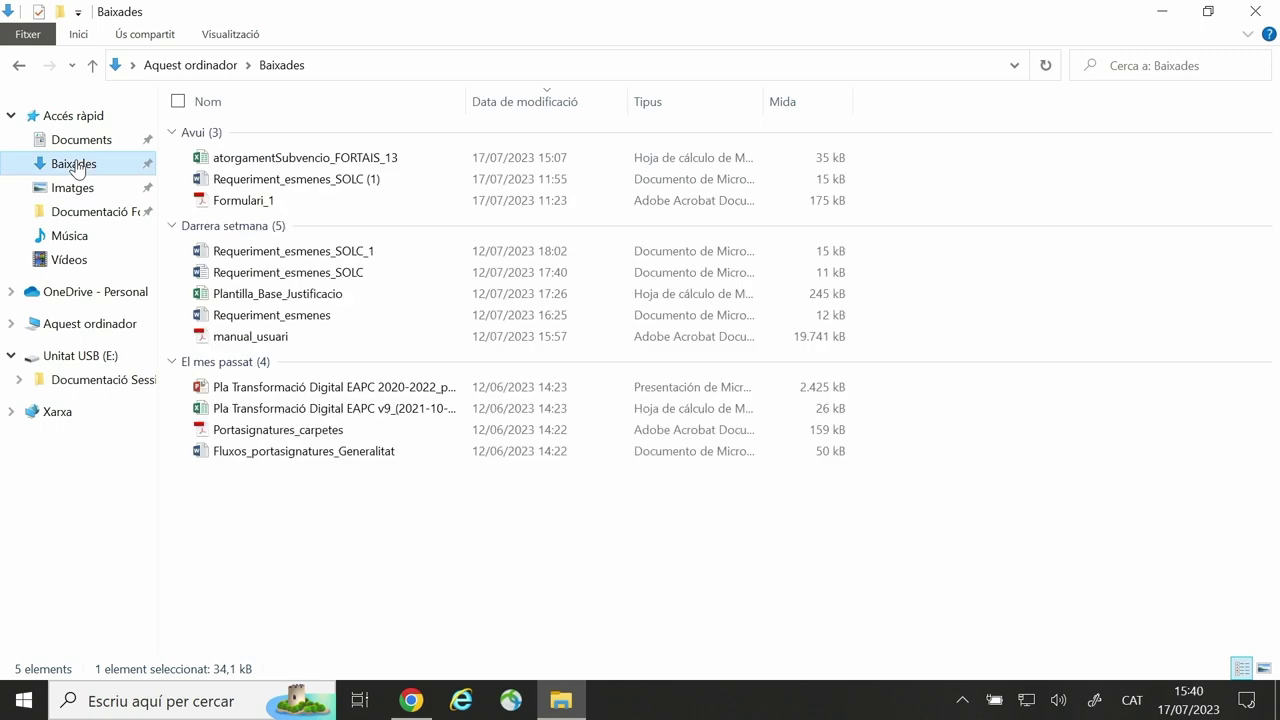
double_click(272, 160)
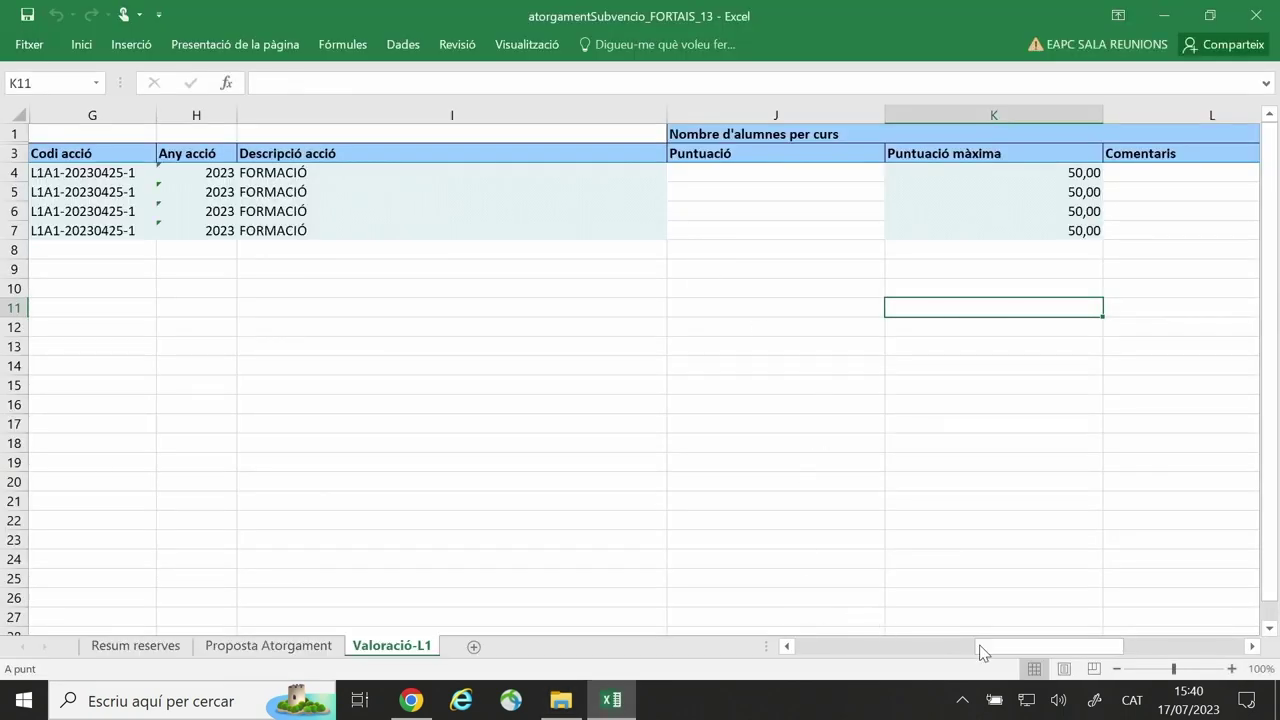
Step: Examine the Valoració-L1, Resum reserves and Proposta Atorgament sheets, ending at the first Import proposat cell of the proposal
left_click_drag(1033, 648, 774, 644)
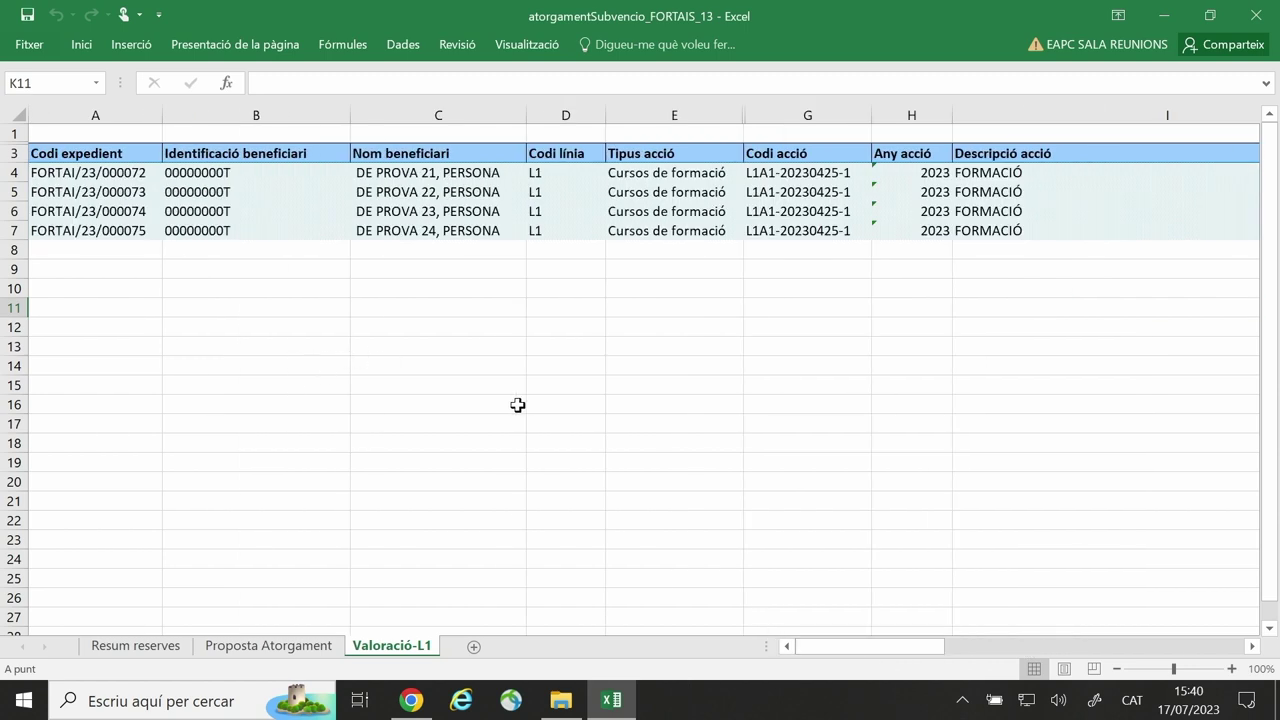
left_click(116, 647)
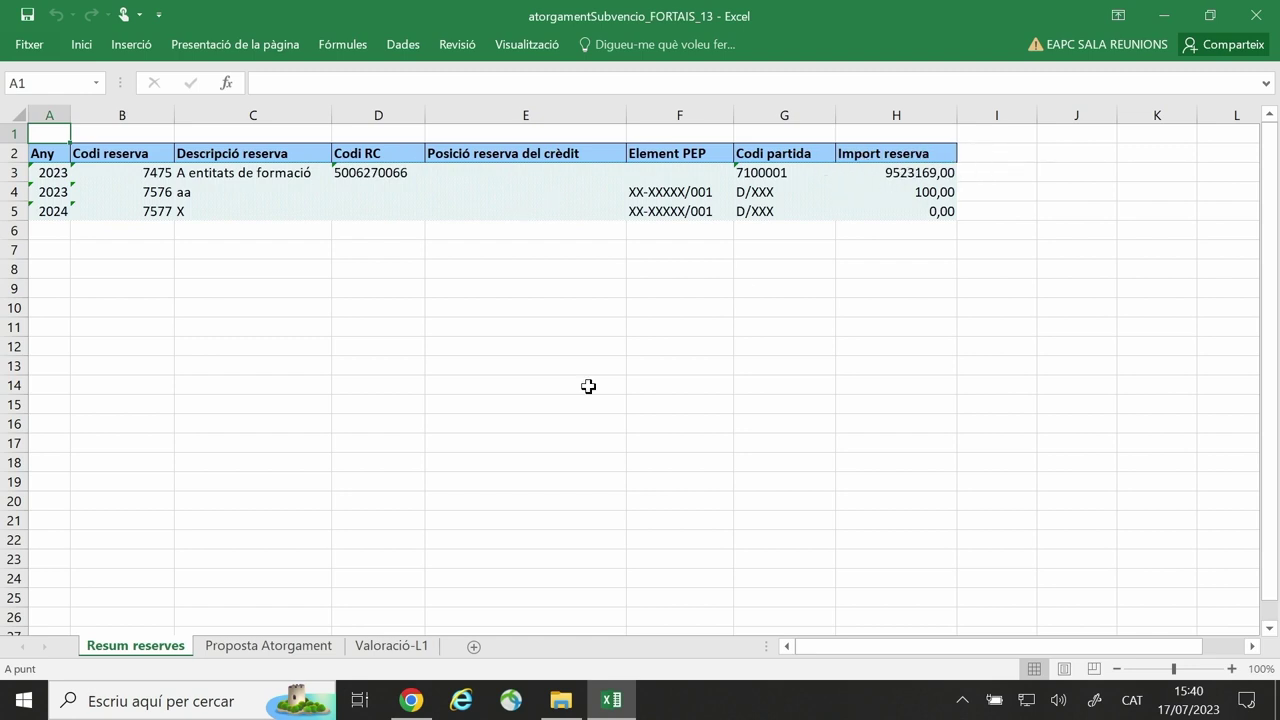
left_click(272, 647)
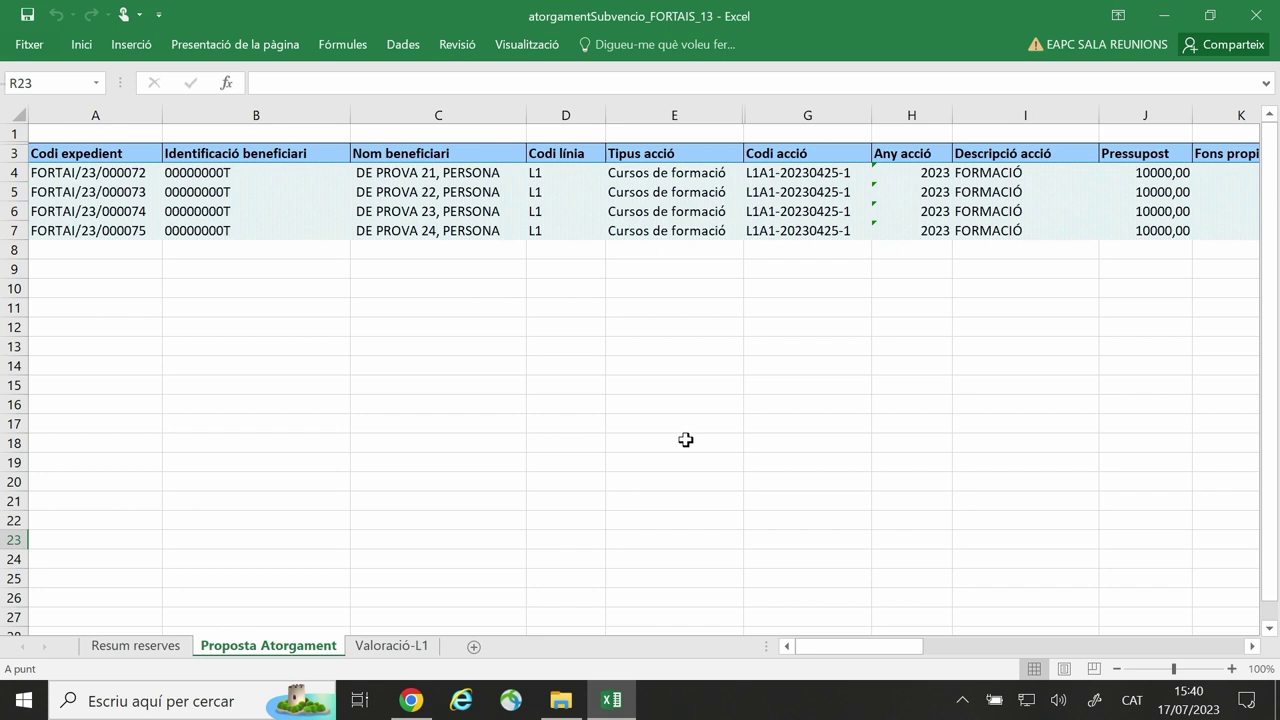
mouse_move(826, 650)
left_mouse_down()
mouse_move(848, 650)
mouse_move(822, 652)
left_mouse_up()
left_click_drag(813, 647, 883, 654)
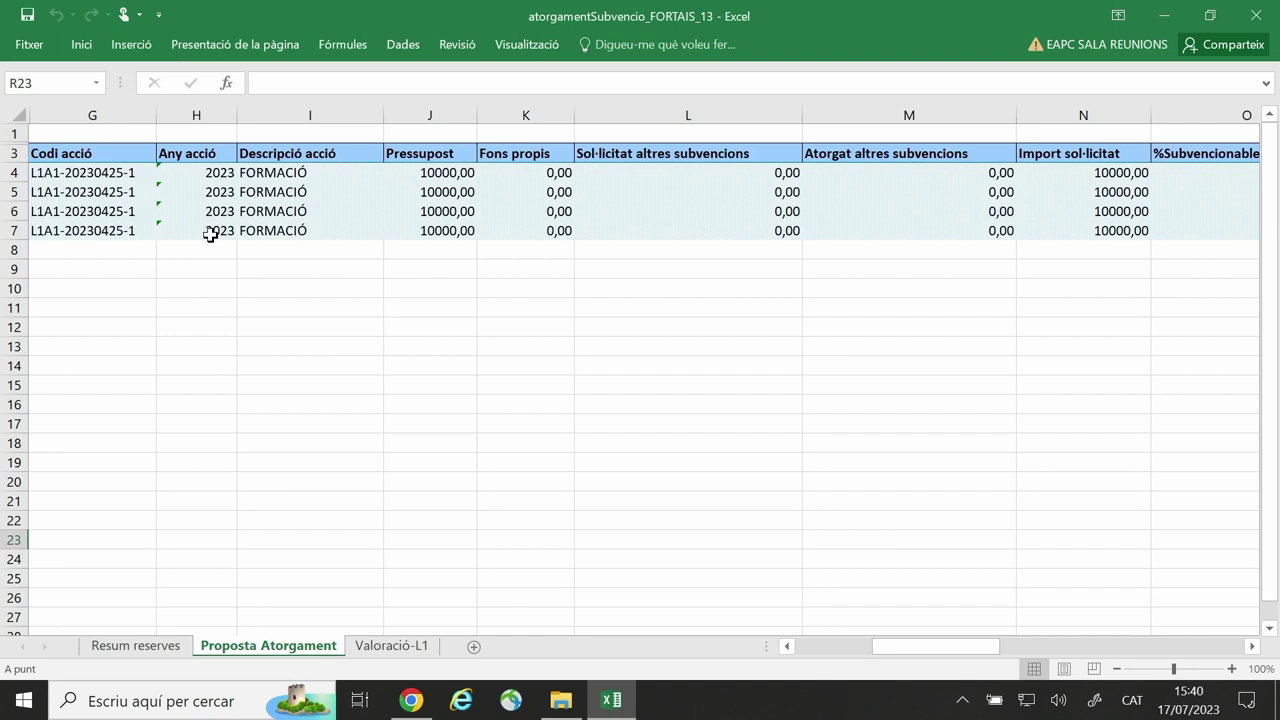
left_click_drag(919, 649, 978, 648)
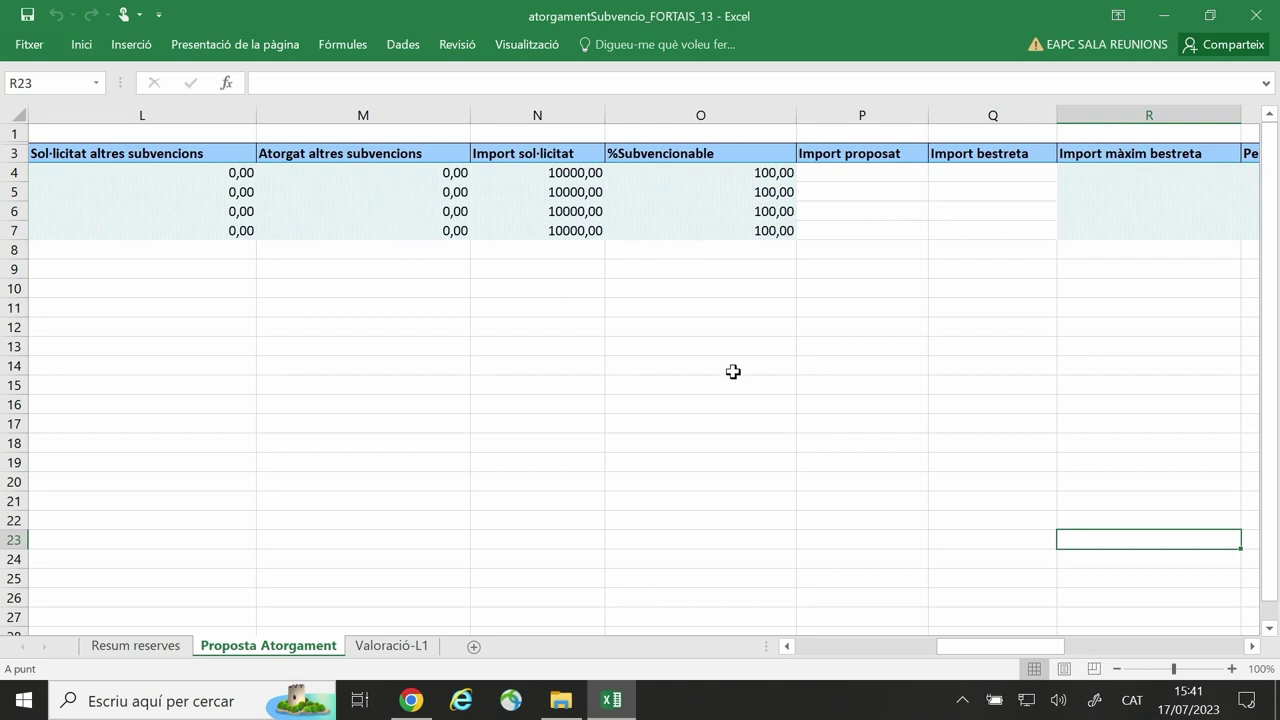
left_click(906, 172)
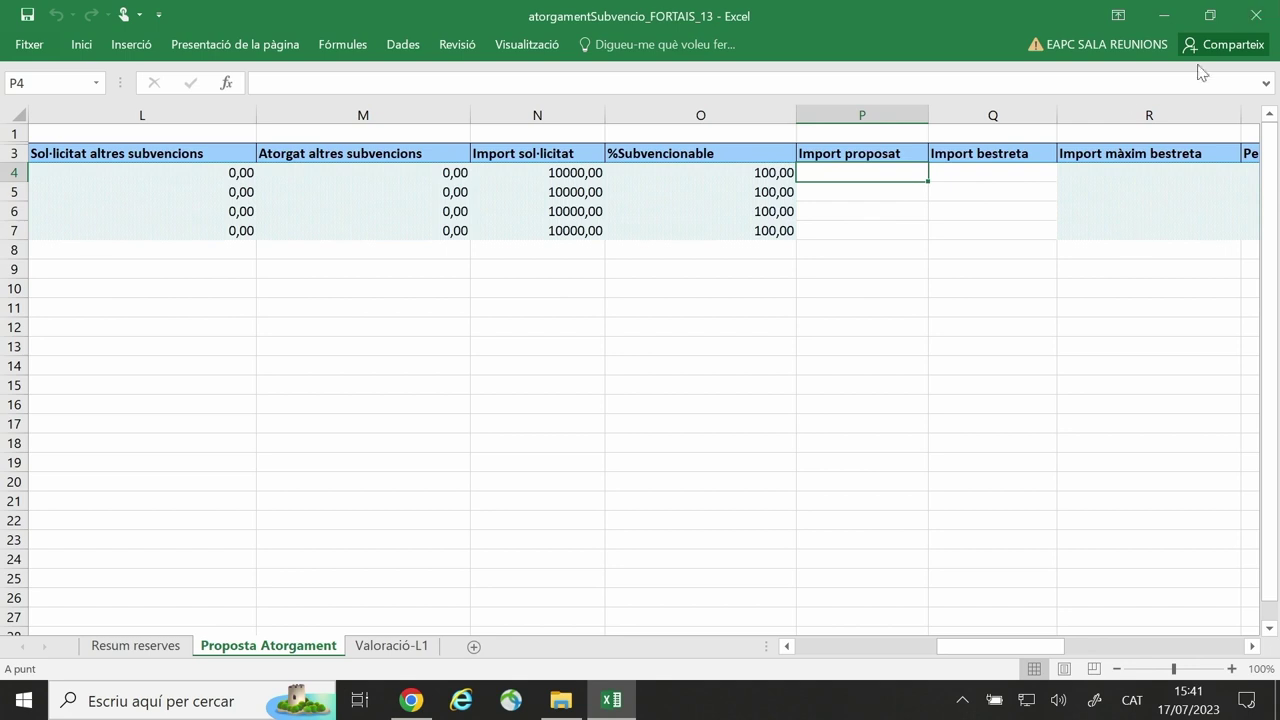
Step: Enter the Import proposat amounts for rows 4 to 7 of Proposta Atorgament: 10000, 8000, 10000 and 10000
type("10000")
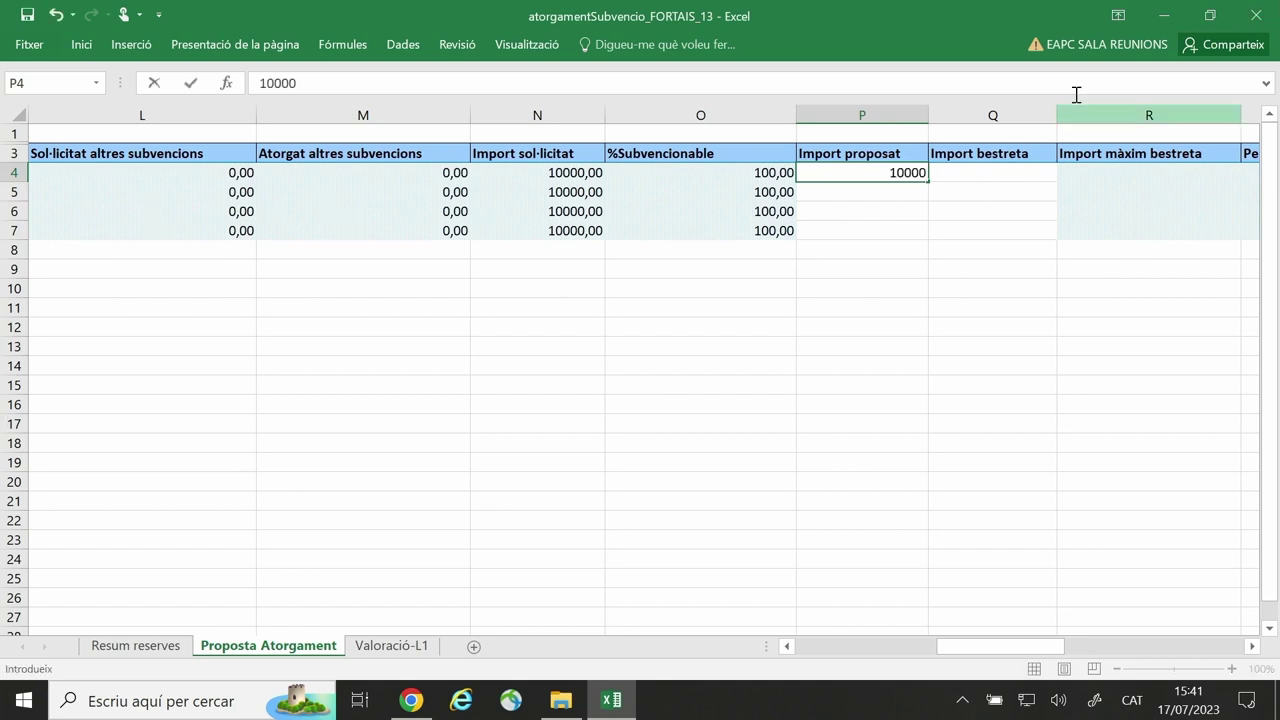
left_click(928, 208)
left_click(923, 229)
left_click(866, 177)
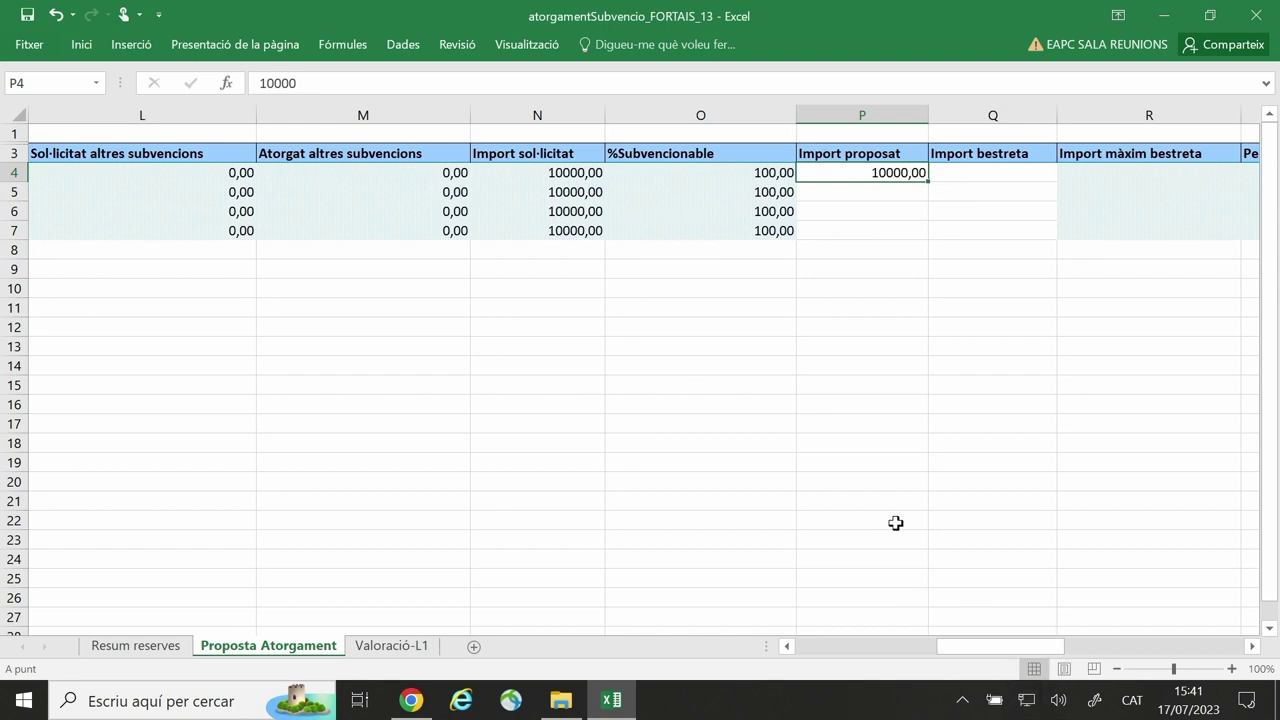
left_click_drag(990, 647, 925, 653)
left_click(1094, 191)
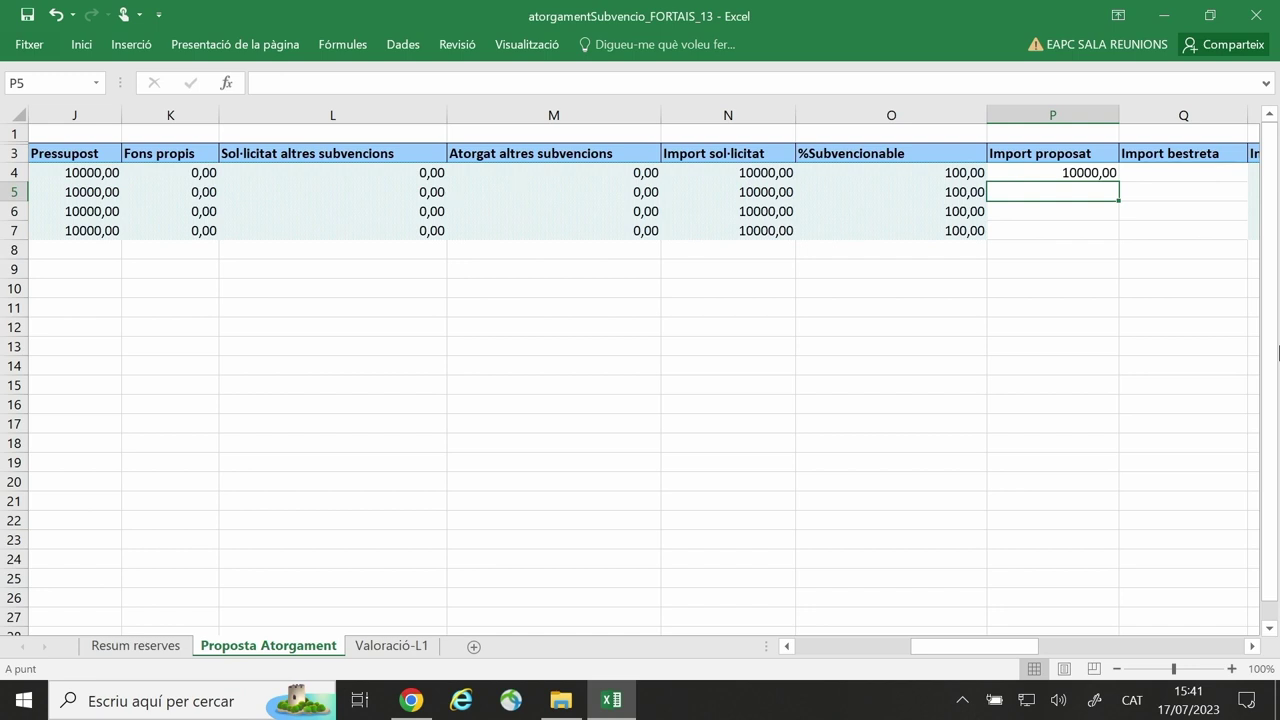
type("8000")
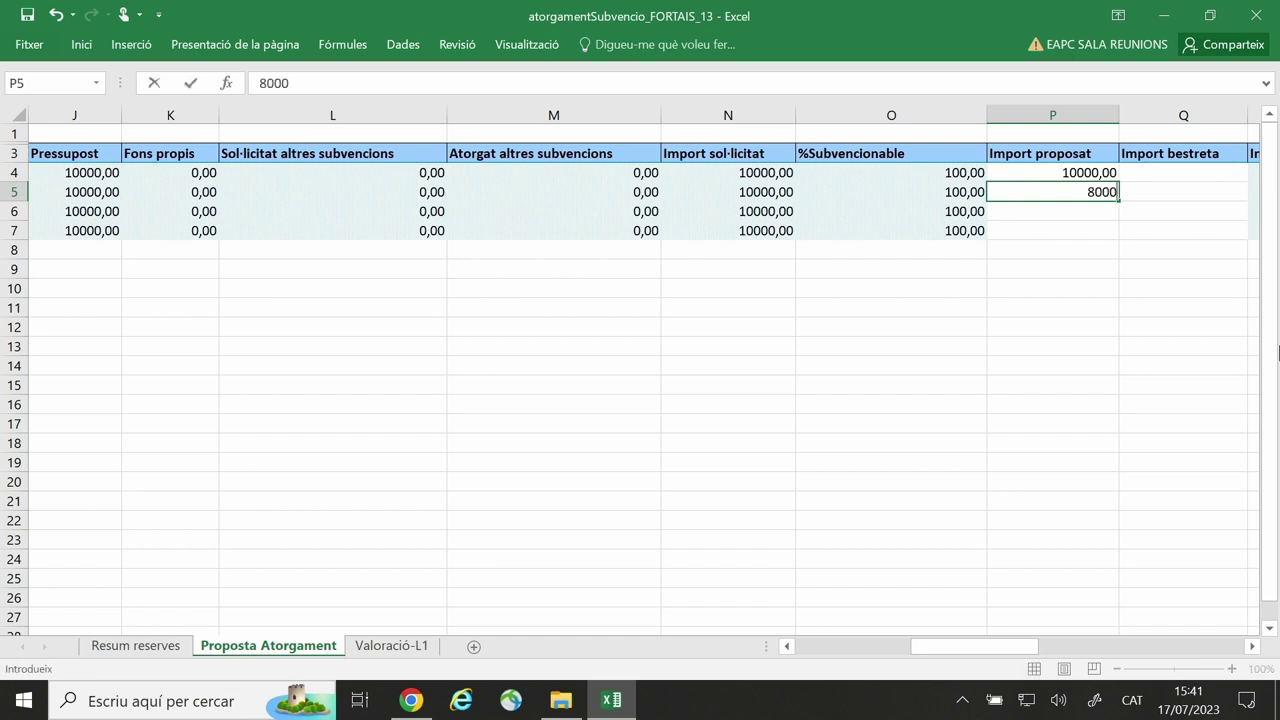
left_click(1092, 217)
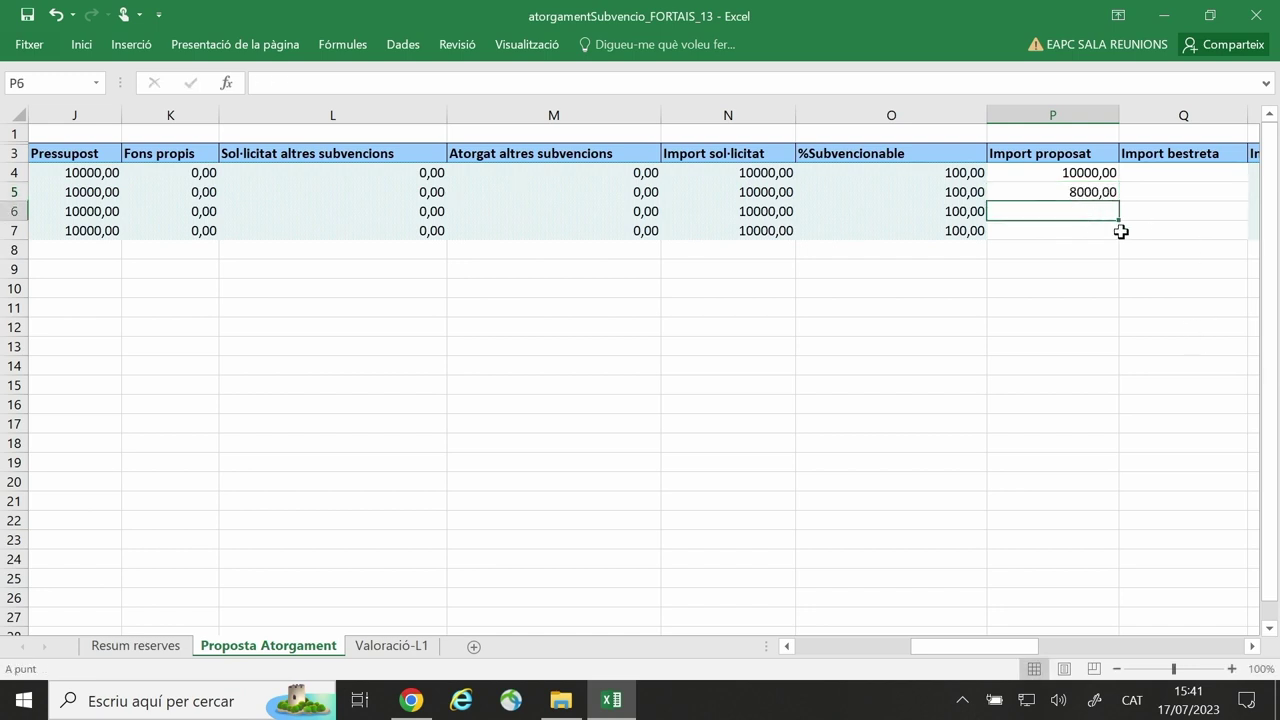
type("10000")
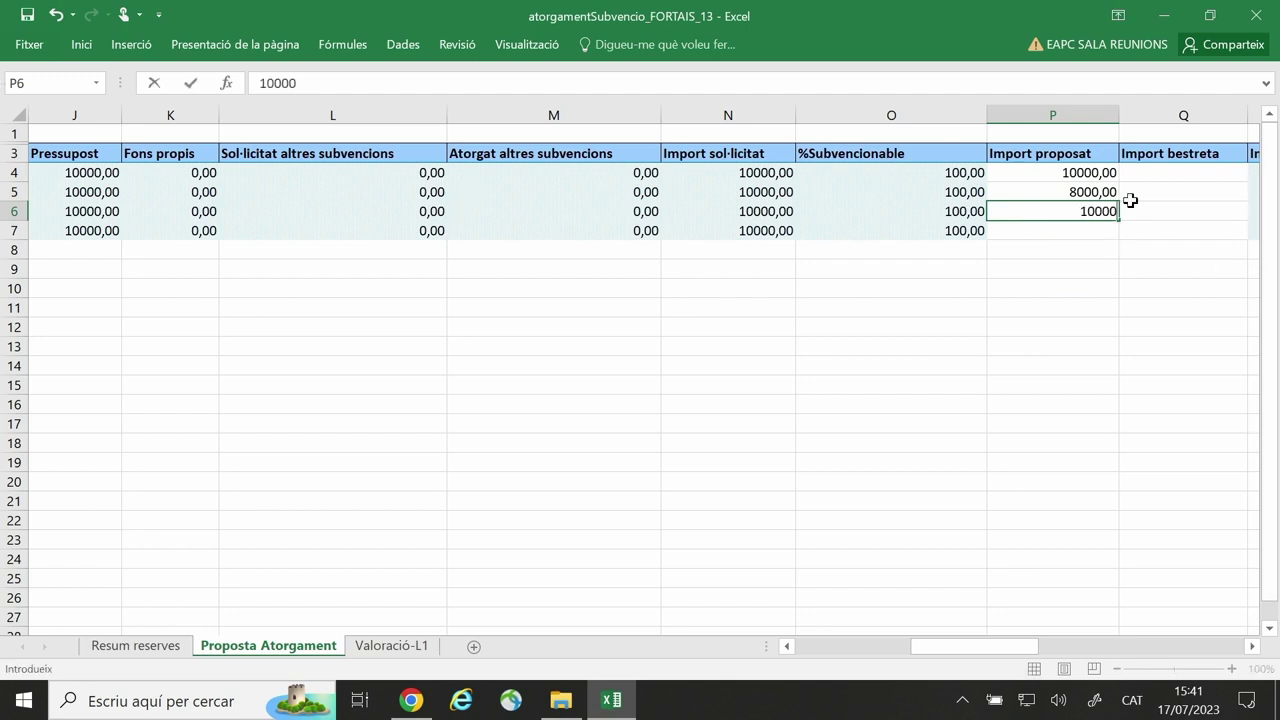
key("Return")
type("10000")
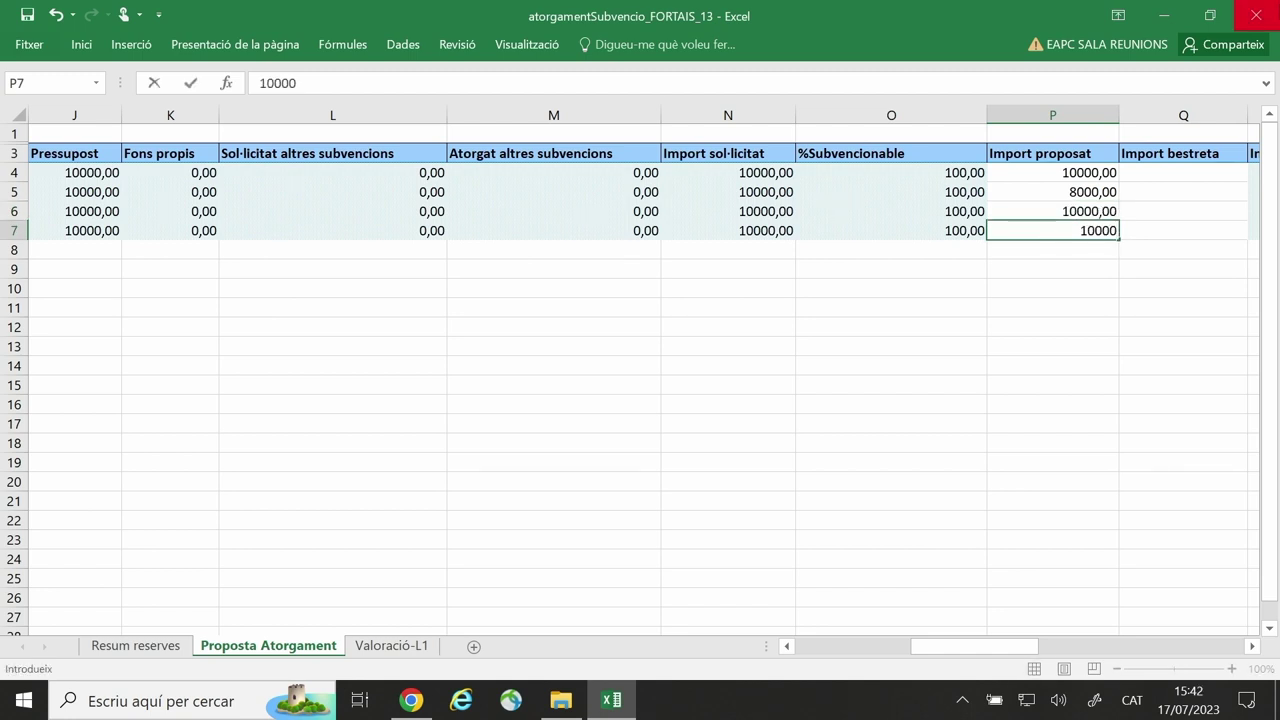
left_click(1170, 401)
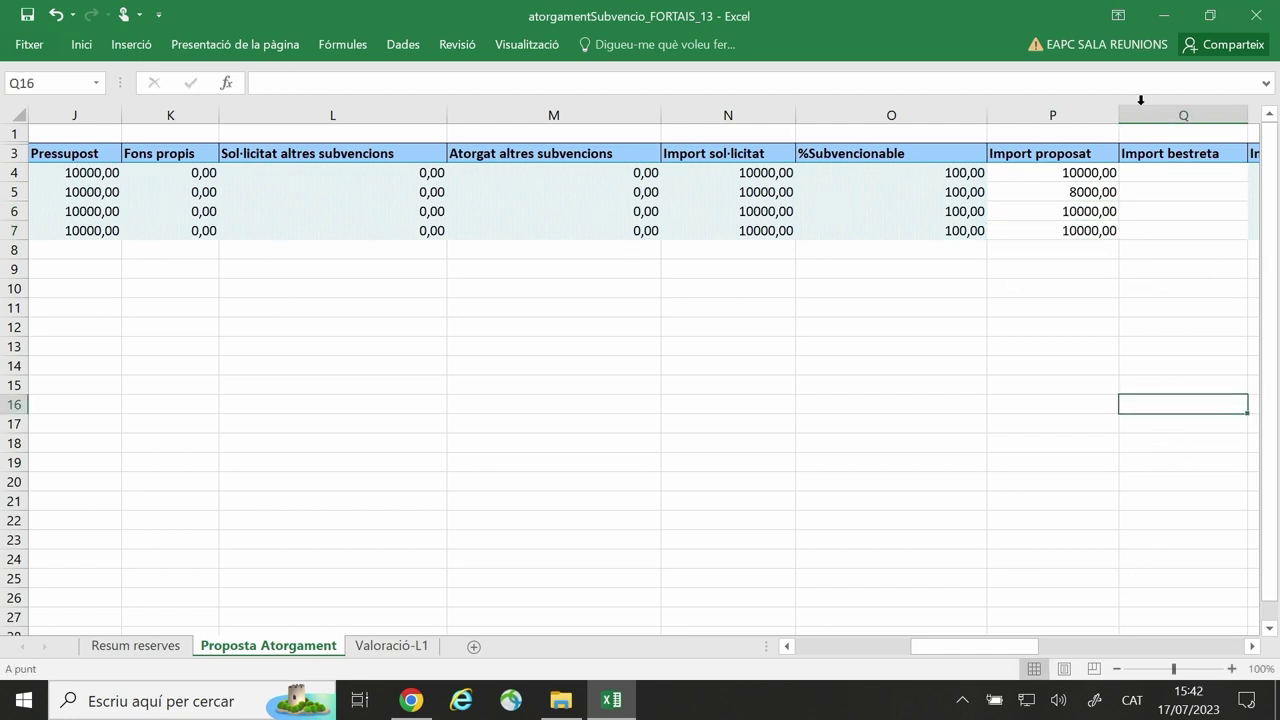
Step: Fill in the Import bestreta column for rows 4 to 7 with 8000, 6000, 8000 and 8000
left_click(1185, 173)
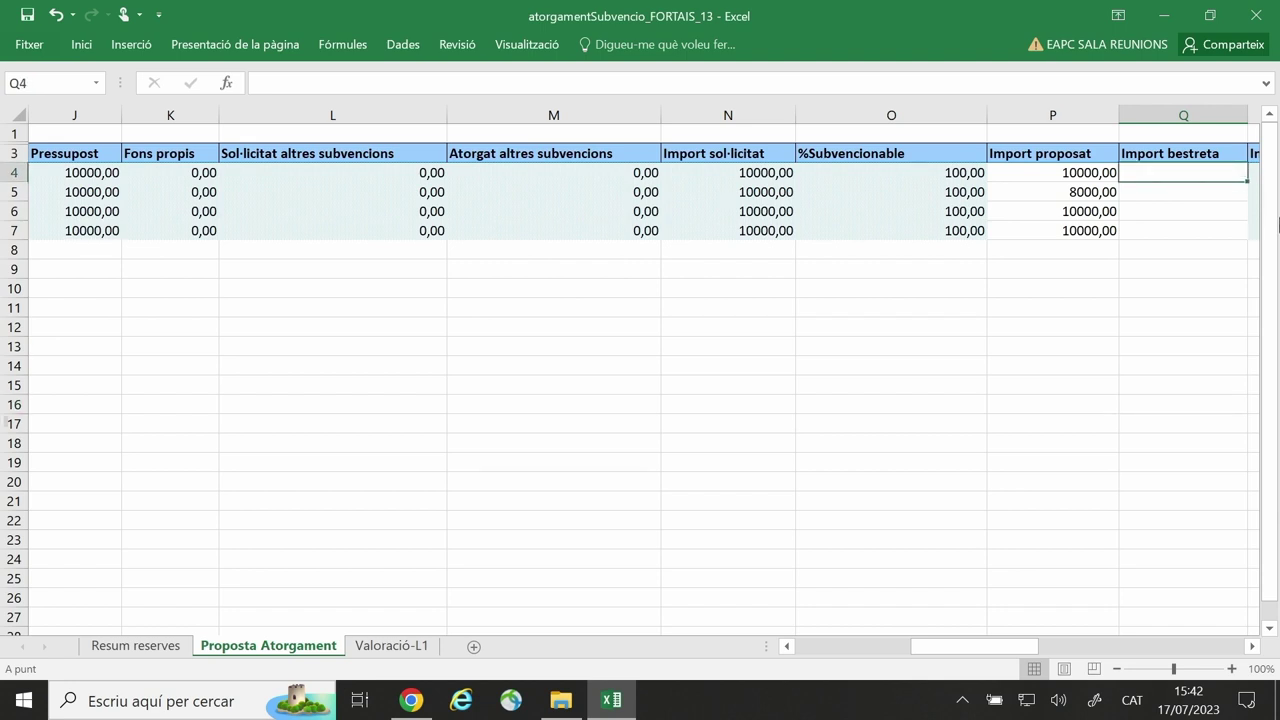
type("8000")
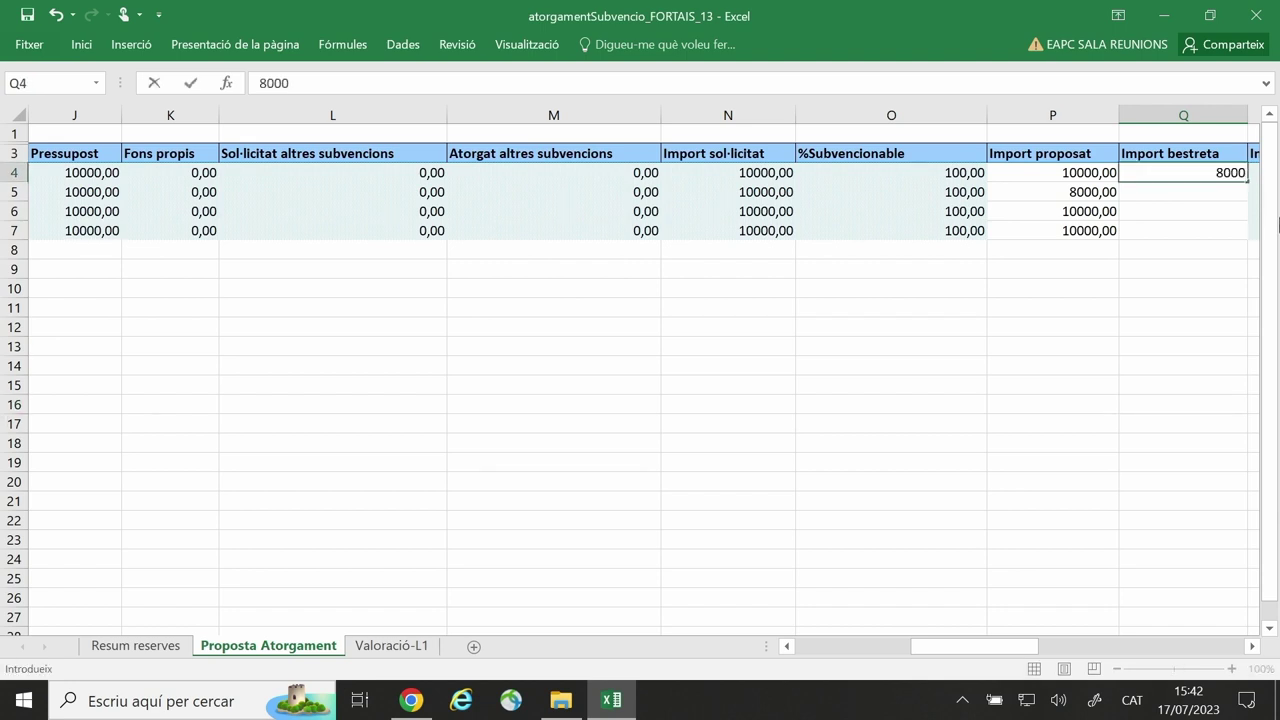
left_click(1190, 306)
left_click(1166, 191)
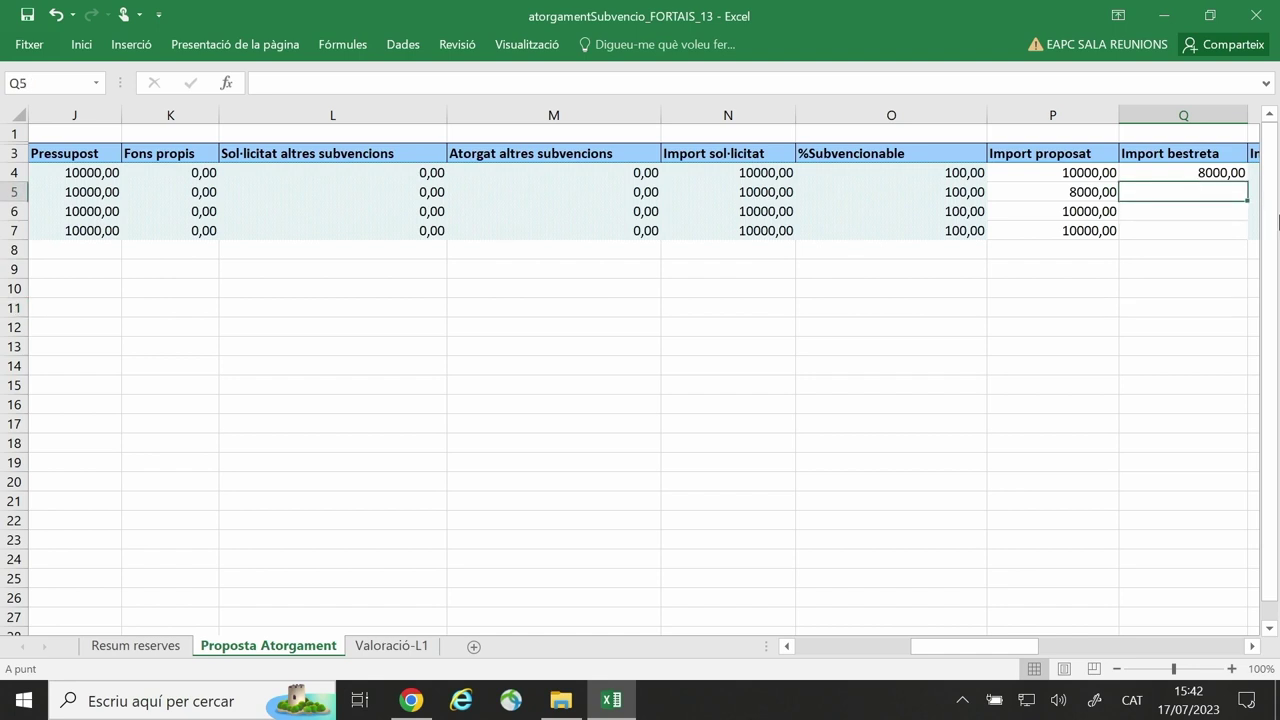
type("6000")
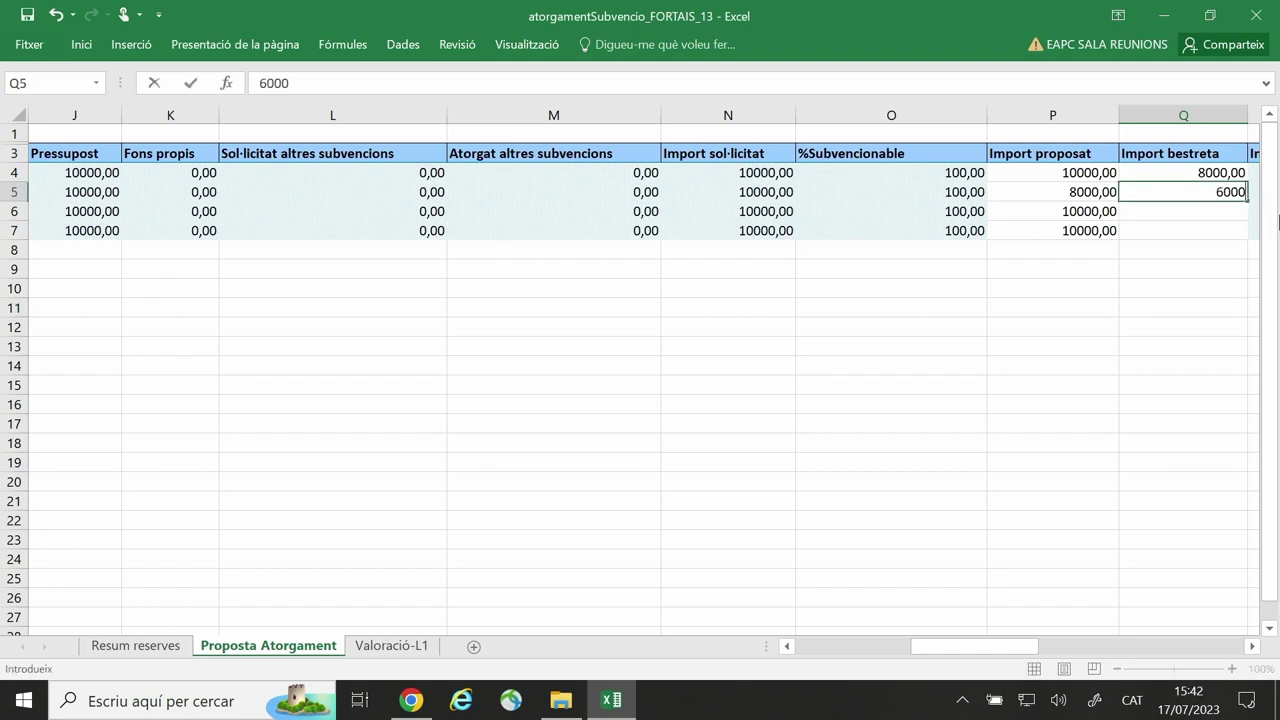
left_click(1168, 210)
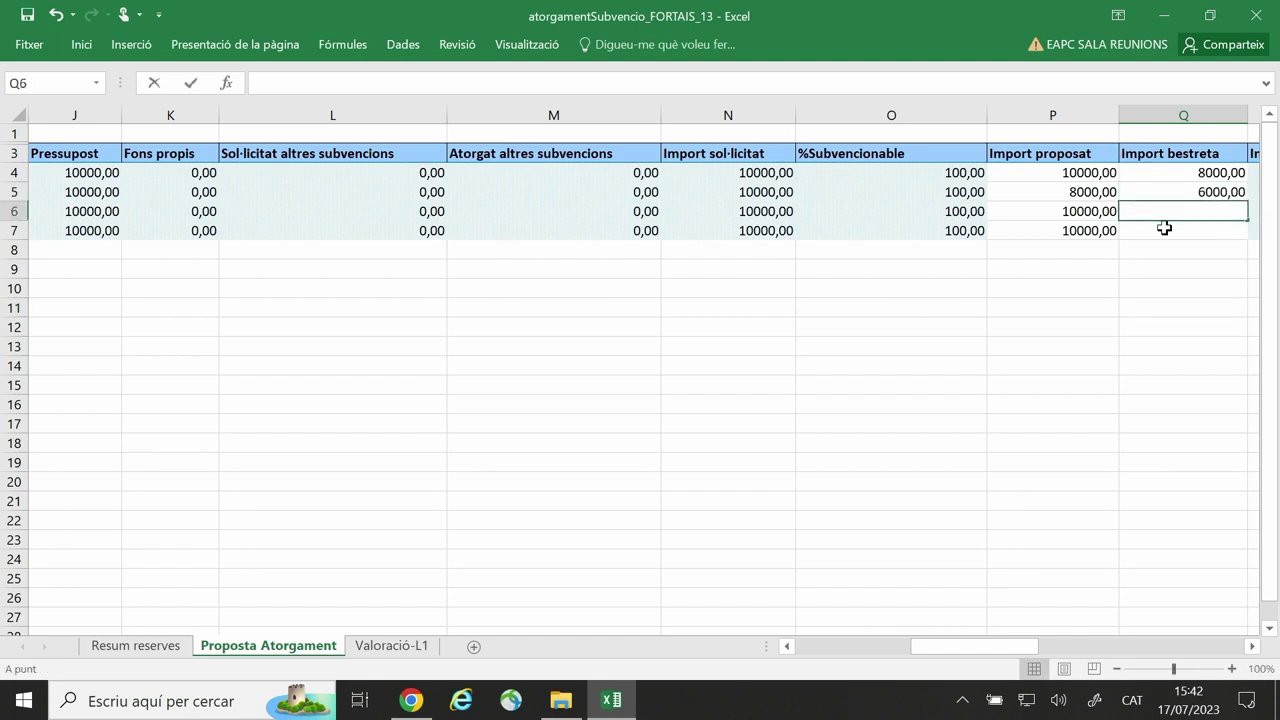
type("8000")
left_click(1183, 230)
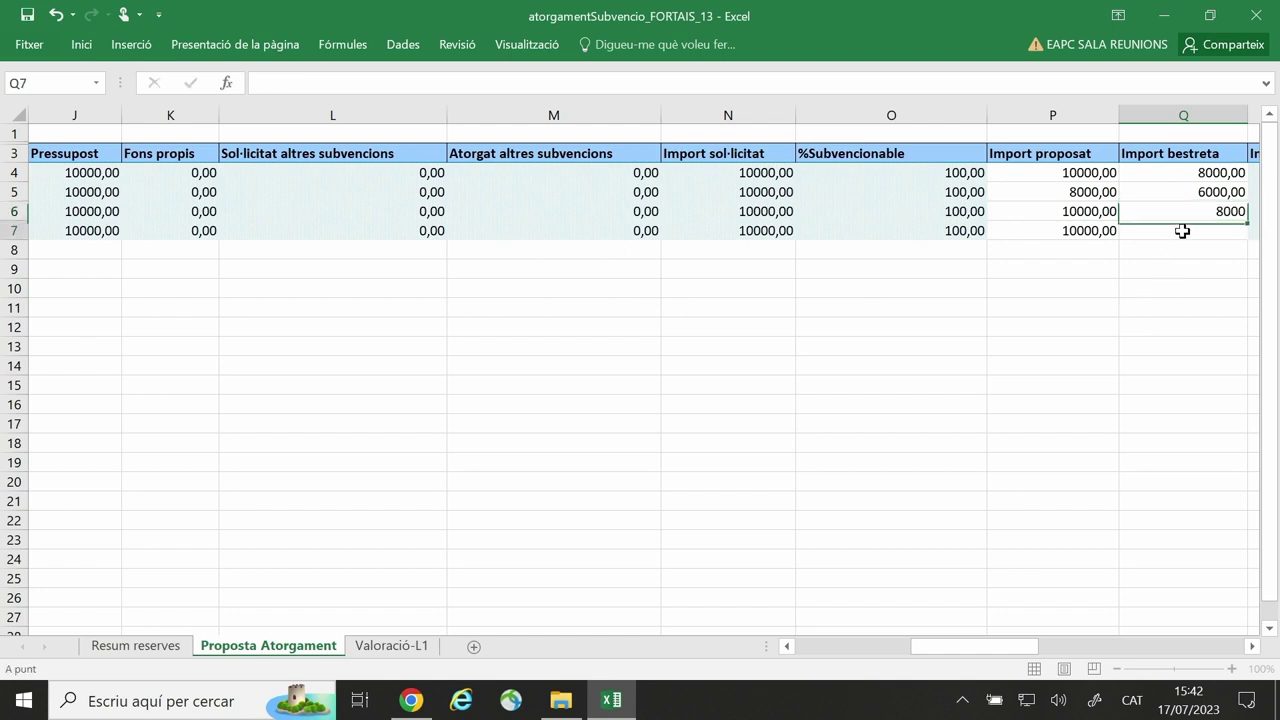
type("8000")
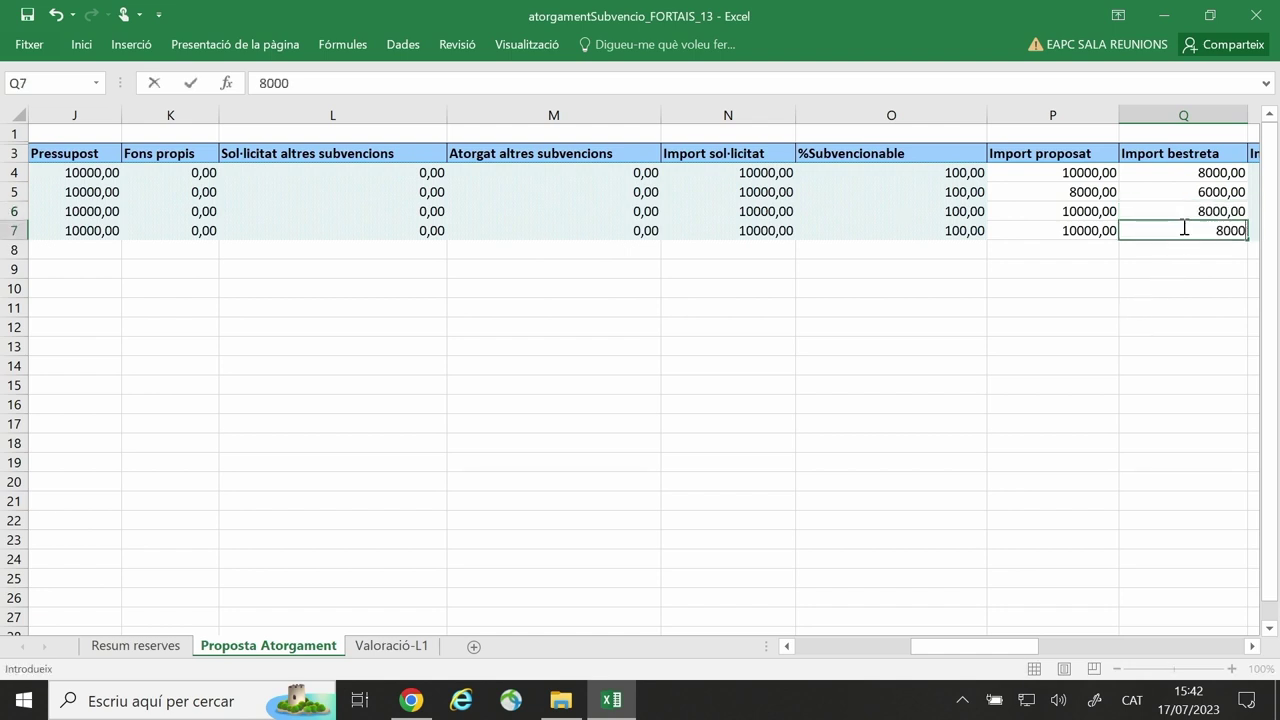
left_click(1103, 340)
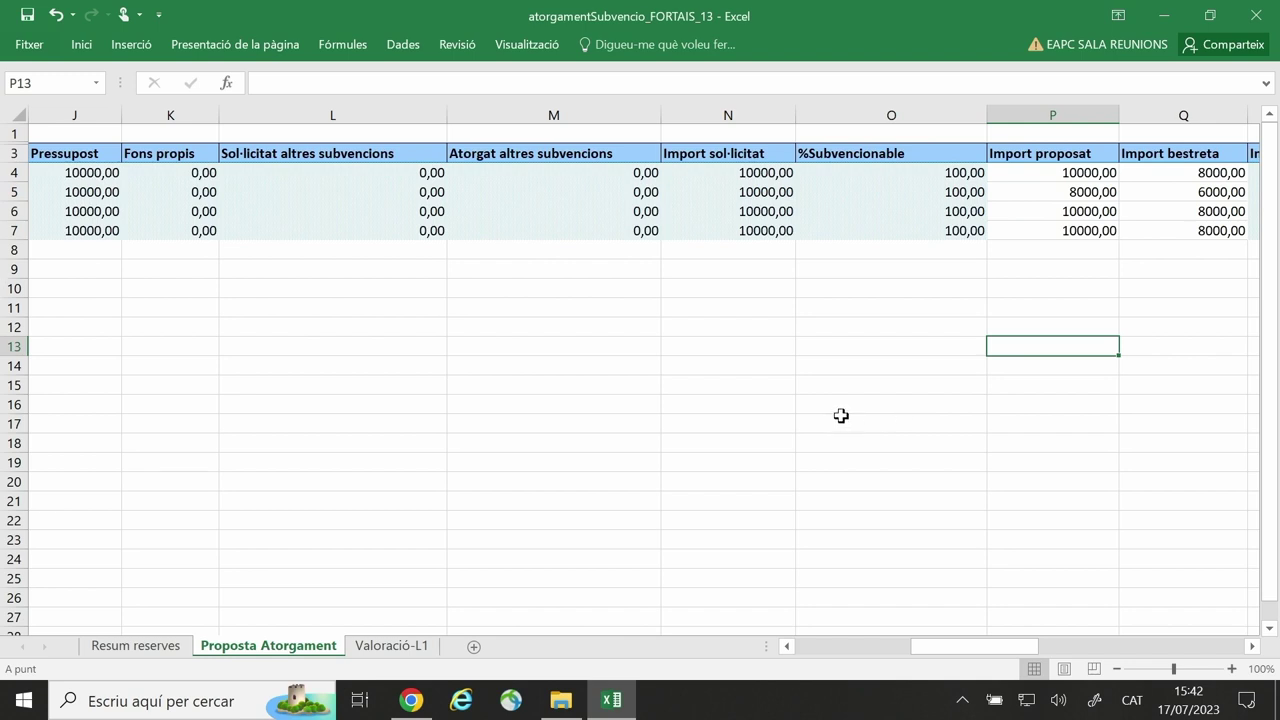
Step: Copy the four Import proposat amounts into rows 4 to 7 of the A entitats de formació column under Reserves econòmiques
left_click_drag(931, 654, 963, 651)
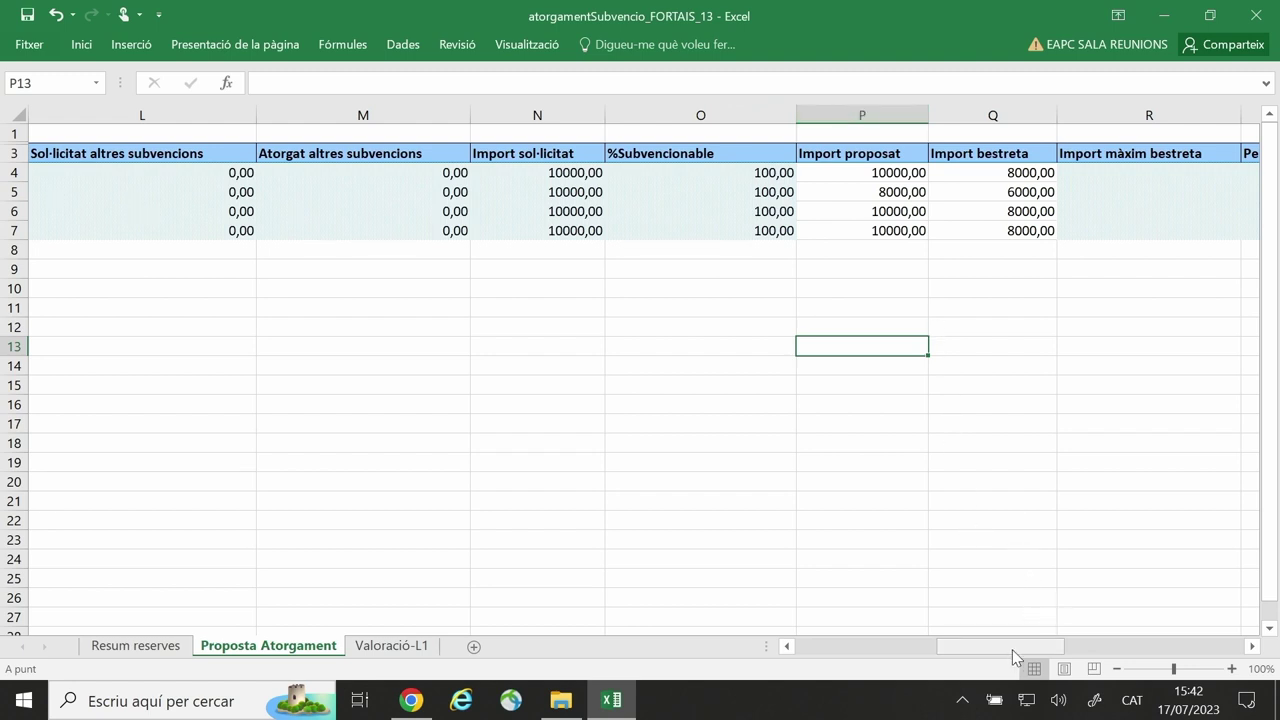
left_click_drag(1012, 656, 1091, 647)
left_click(692, 171)
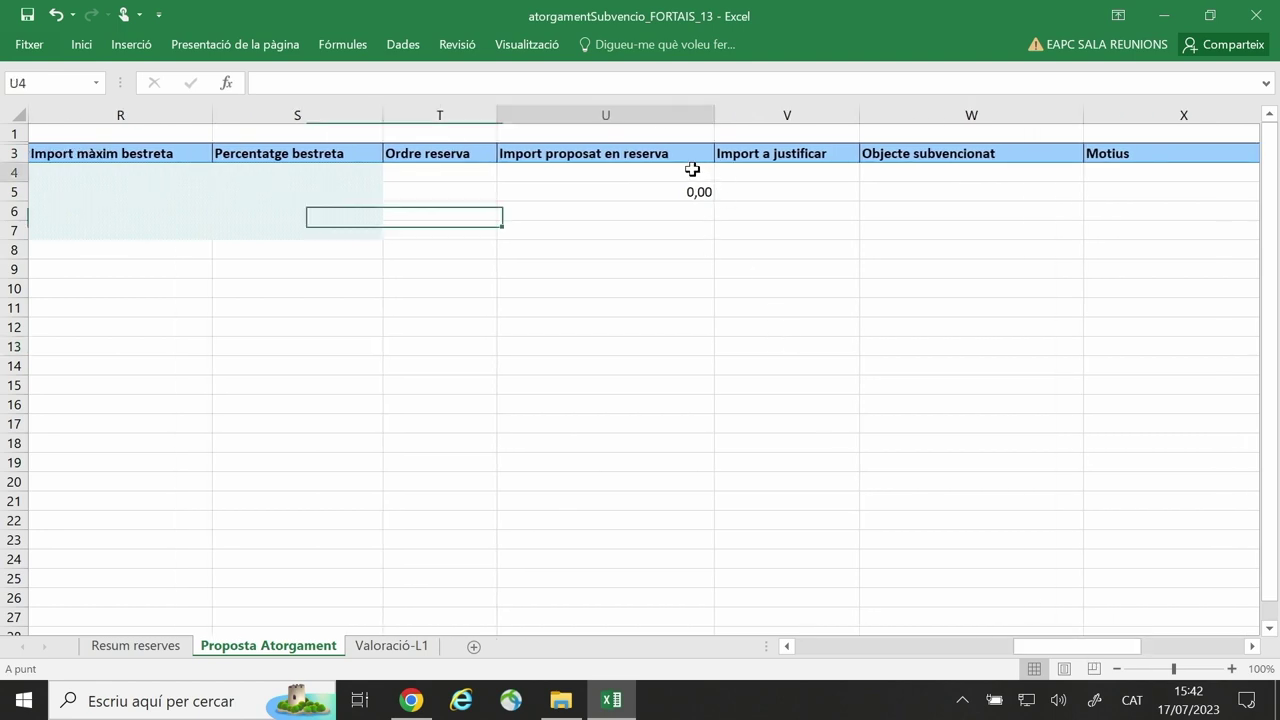
left_click_drag(1023, 649, 934, 646)
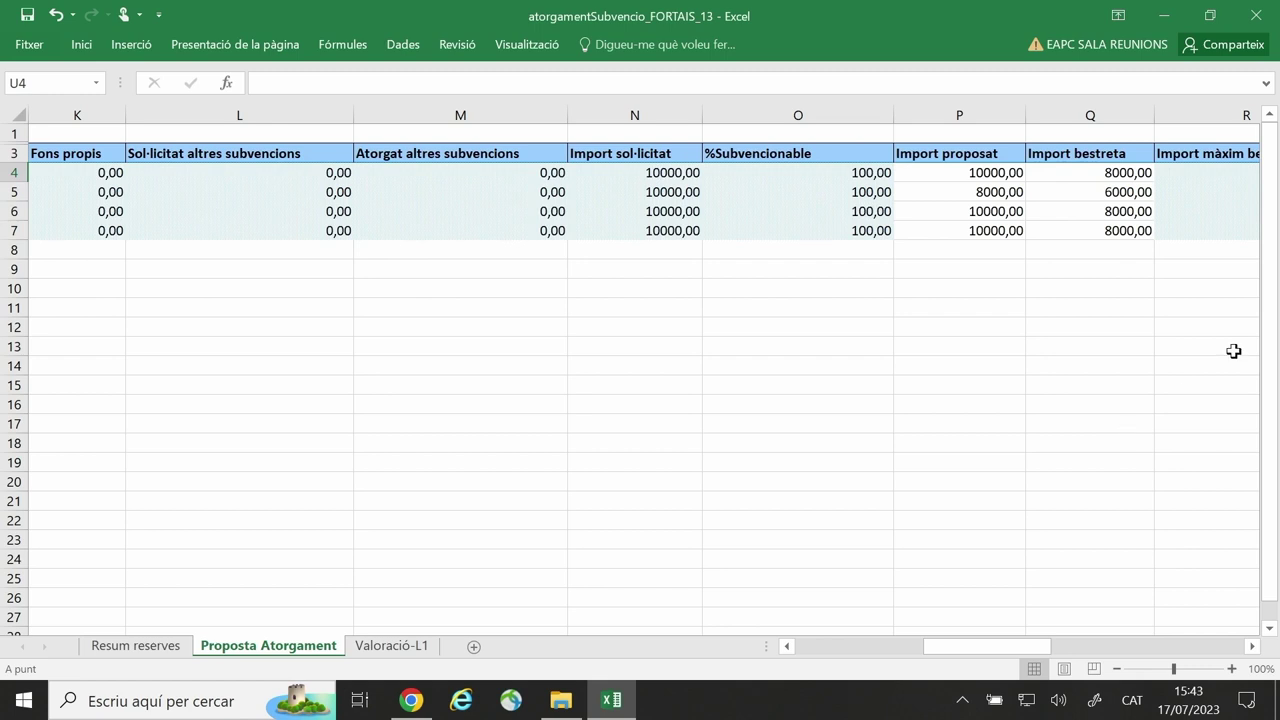
left_click_drag(955, 172, 953, 238)
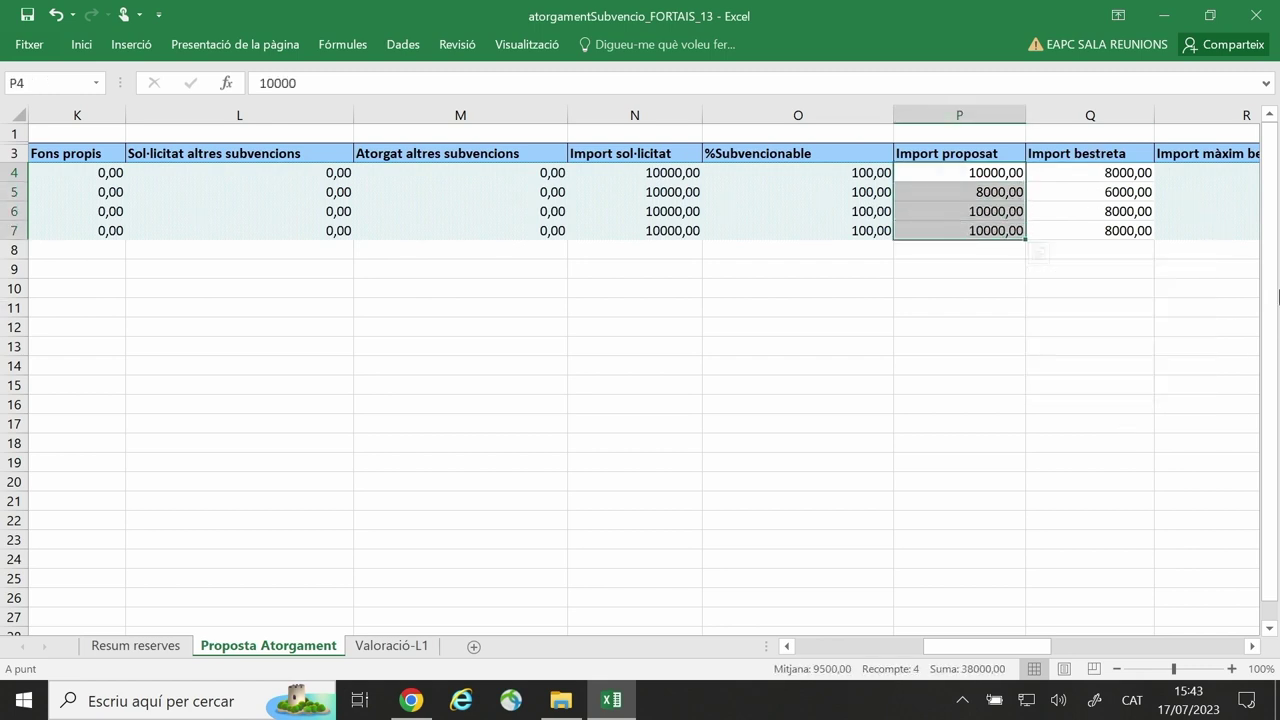
key("ctrl+c")
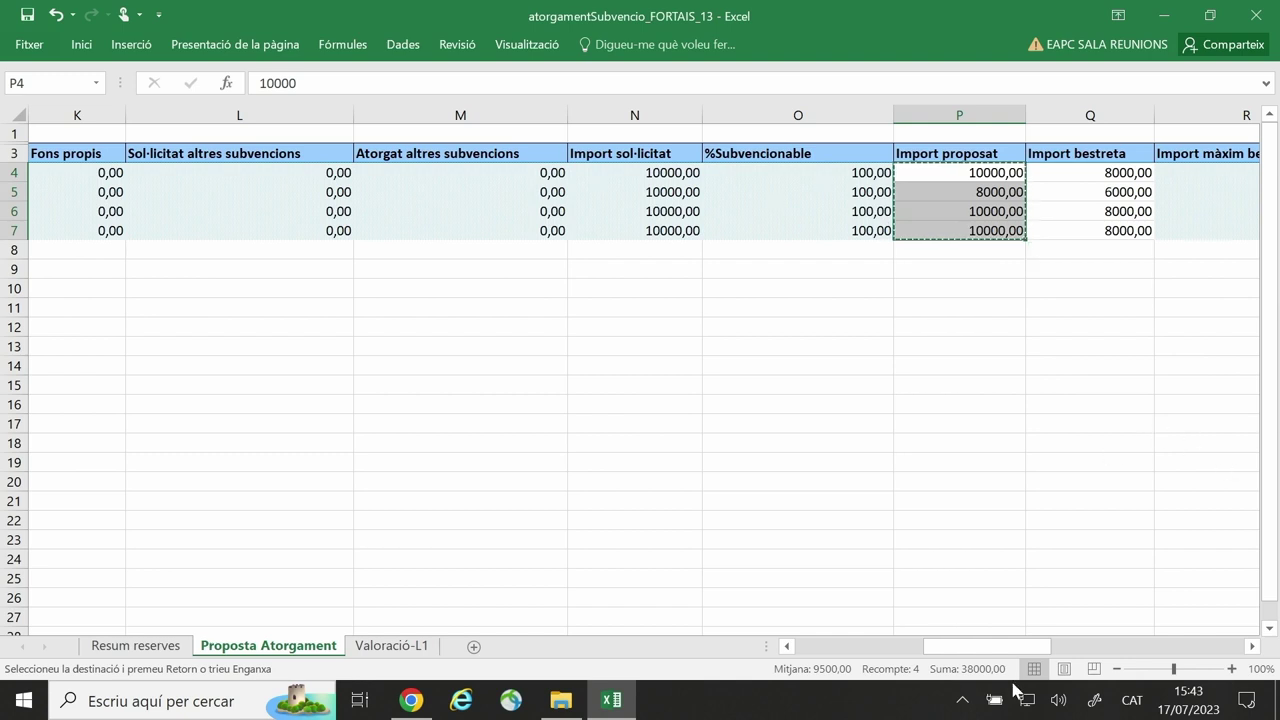
left_click_drag(950, 644, 1025, 644)
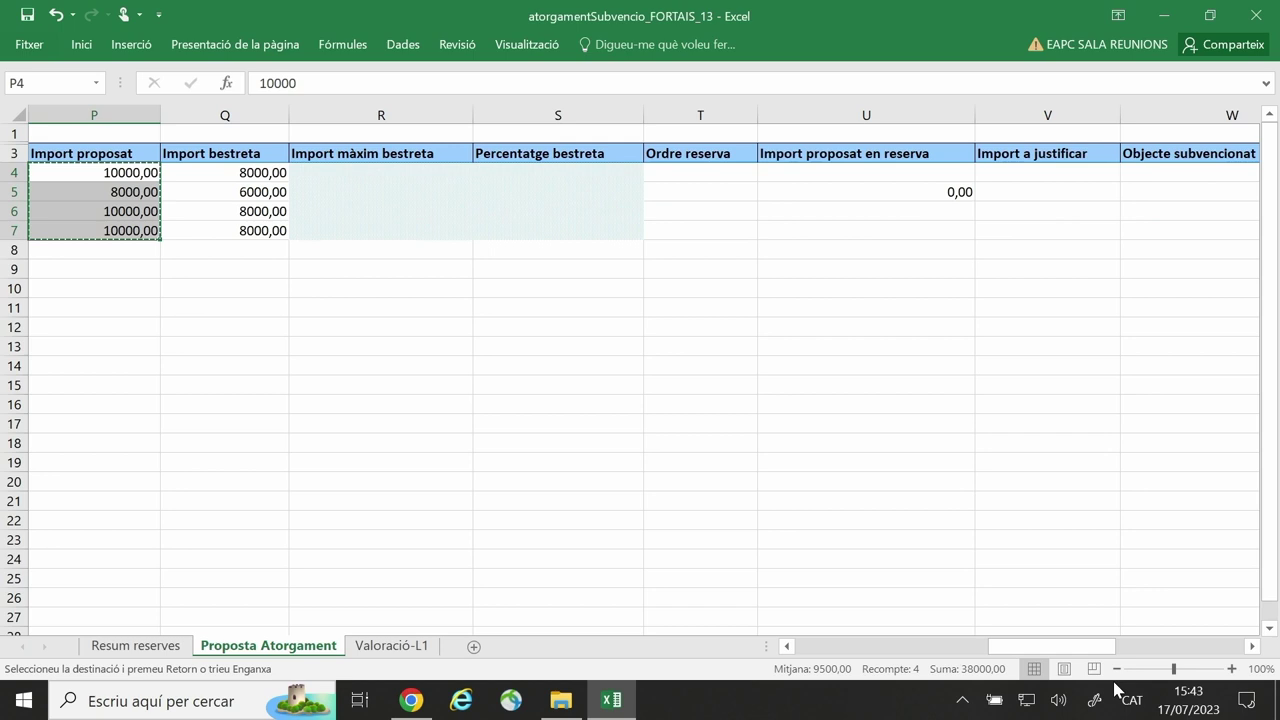
left_click_drag(1092, 651, 1140, 644)
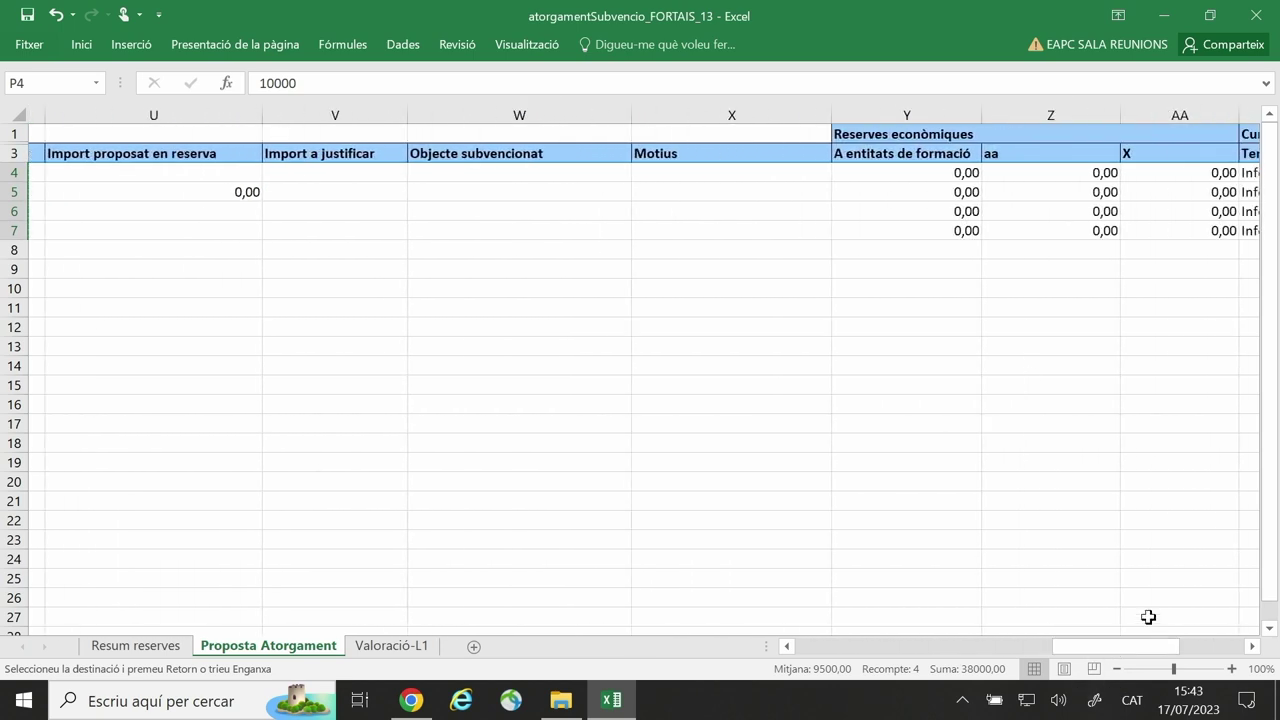
left_click_drag(880, 175, 886, 220)
key("ctrl+v")
key("ctrl+v")
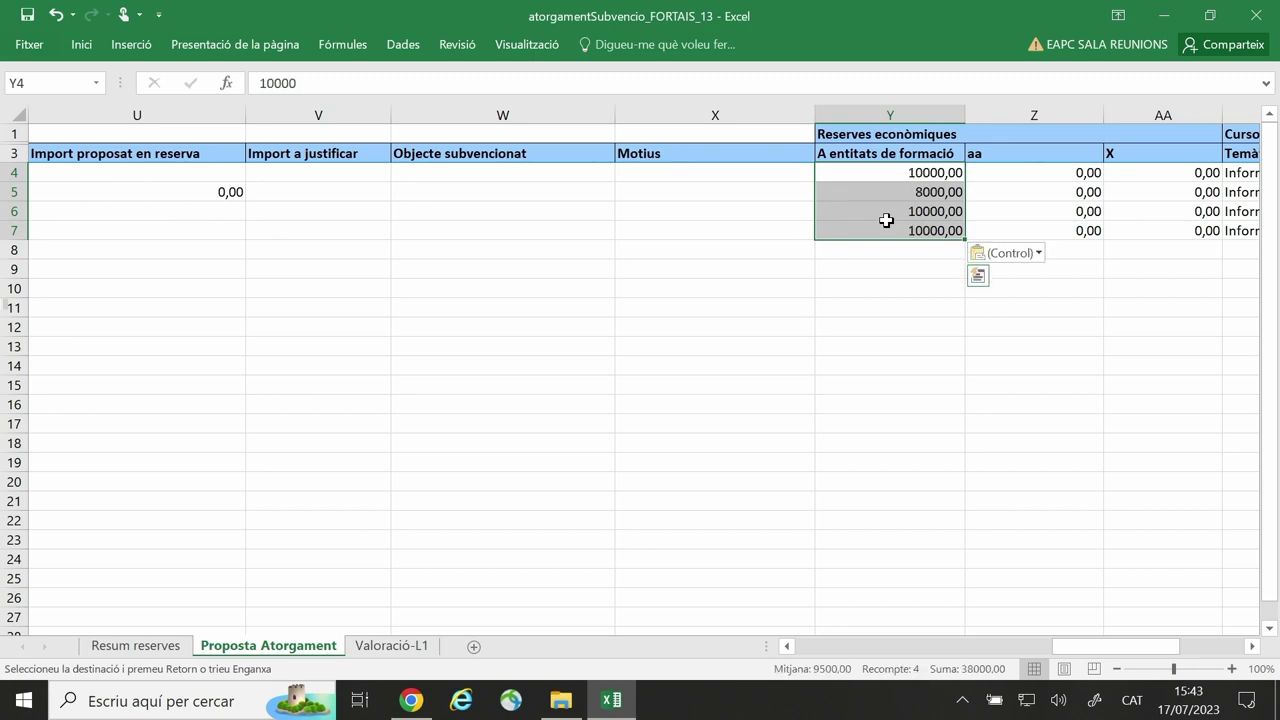
left_click(1026, 366)
left_click_drag(1076, 647, 1002, 645)
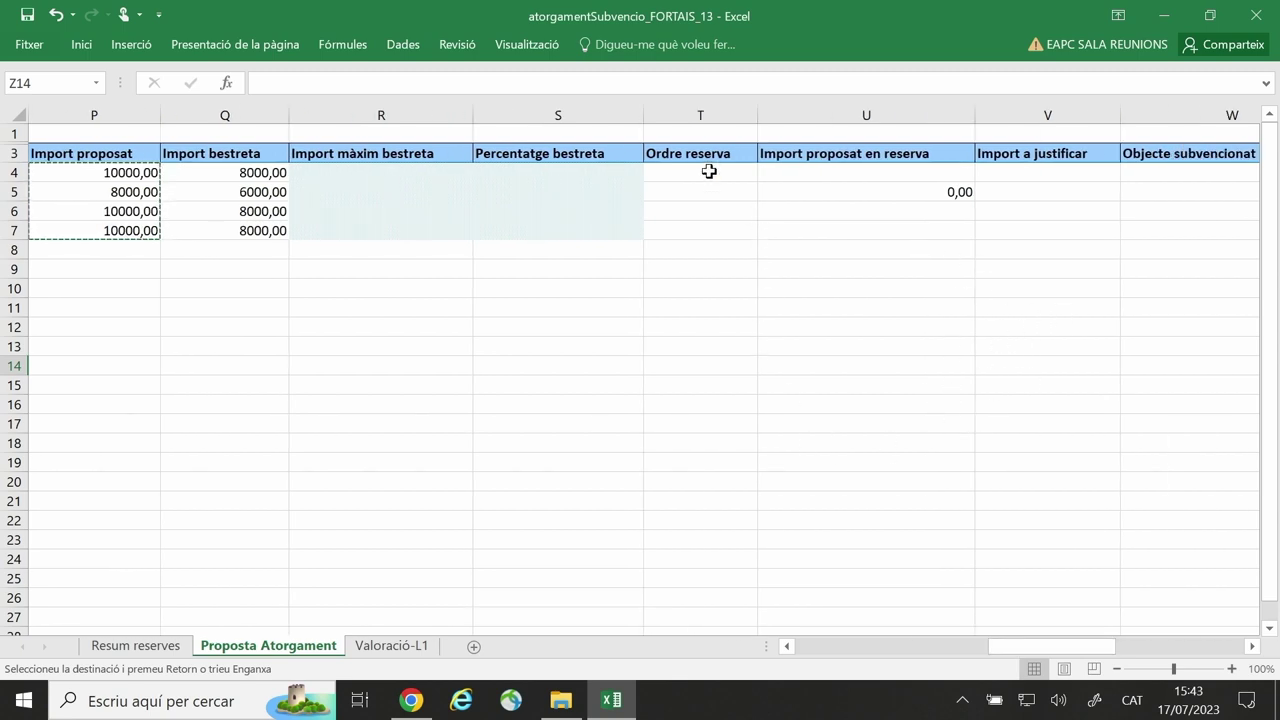
left_click(785, 365)
key("Escape")
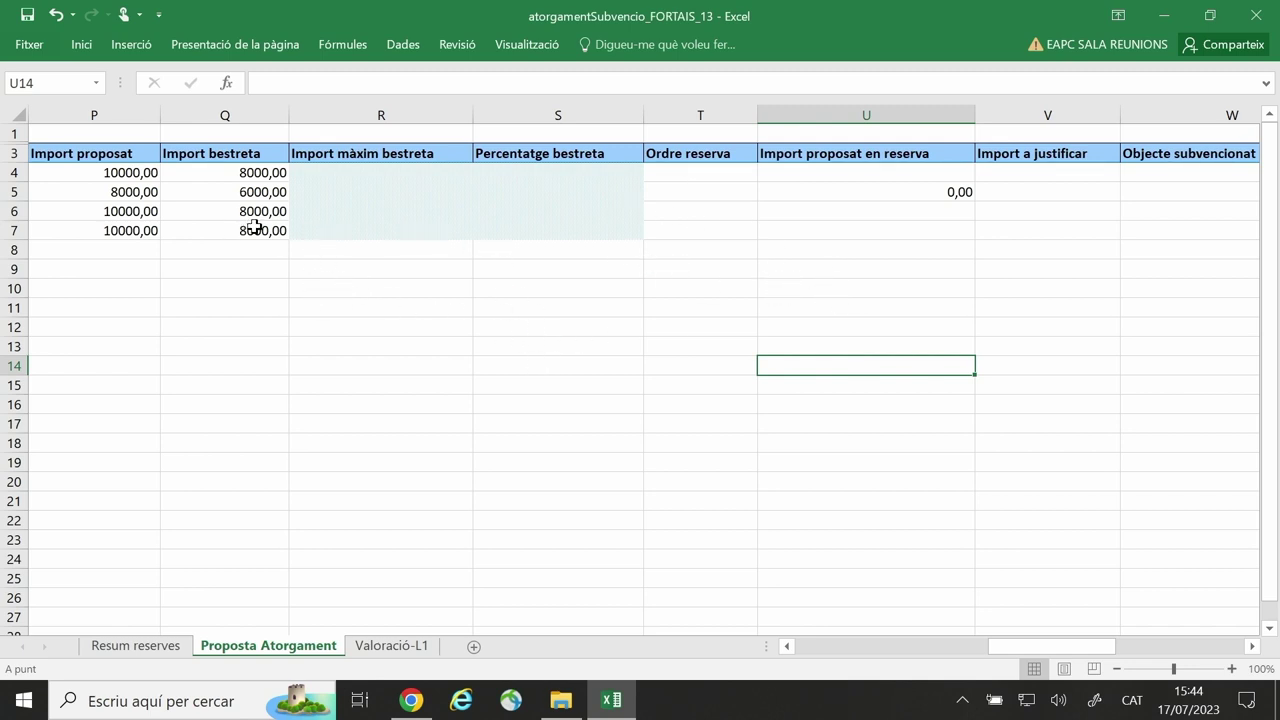
Step: Set the Import proposat of the last file, in row 7, to 0
left_click(88, 226)
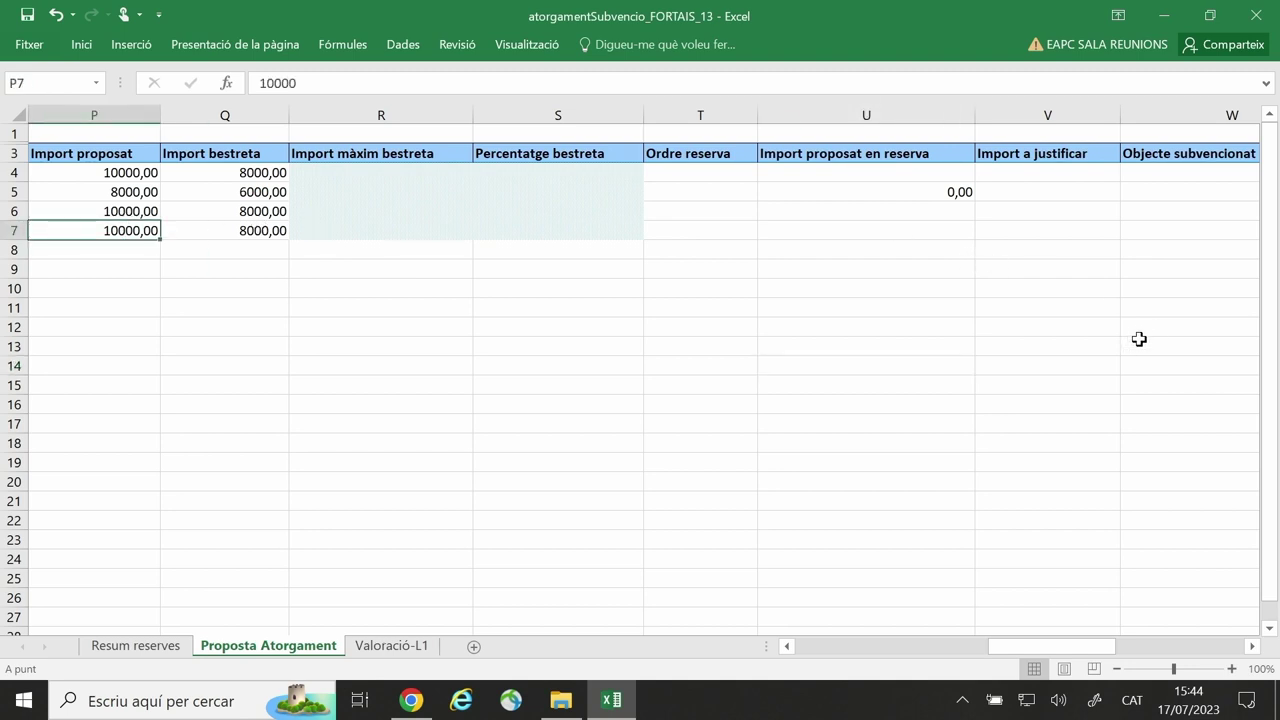
type("0")
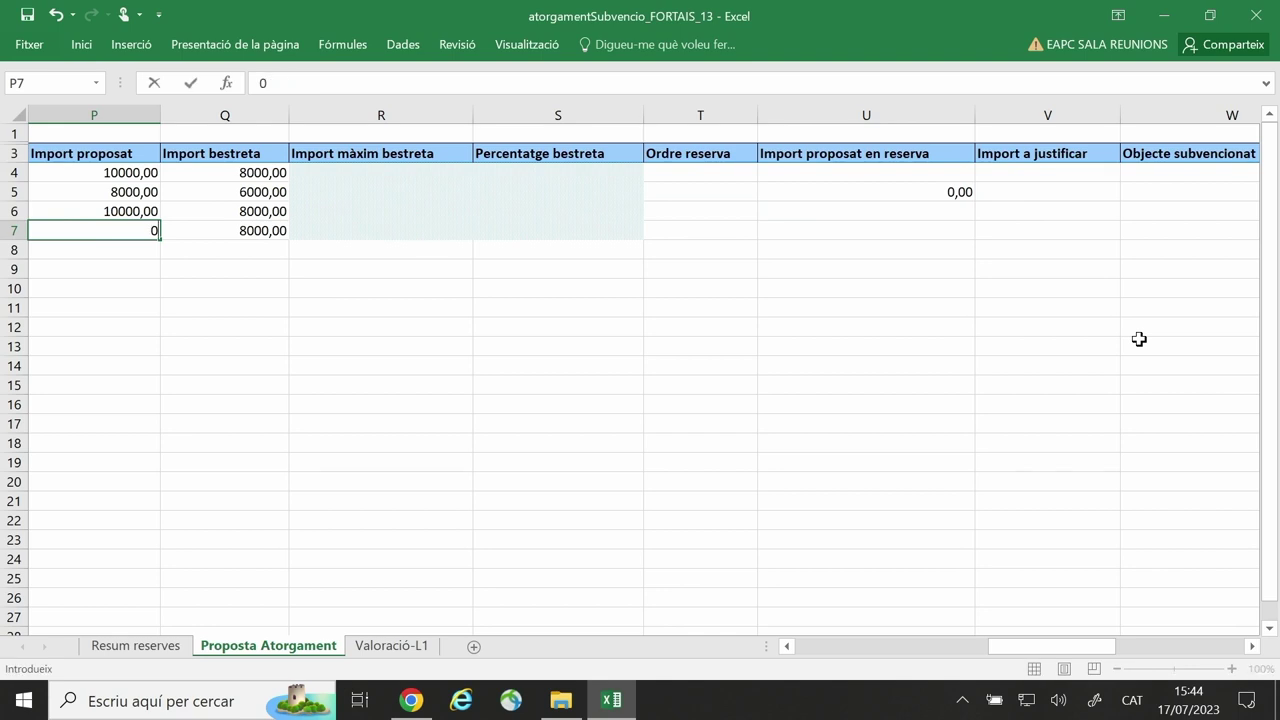
left_click_drag(1010, 658, 938, 660)
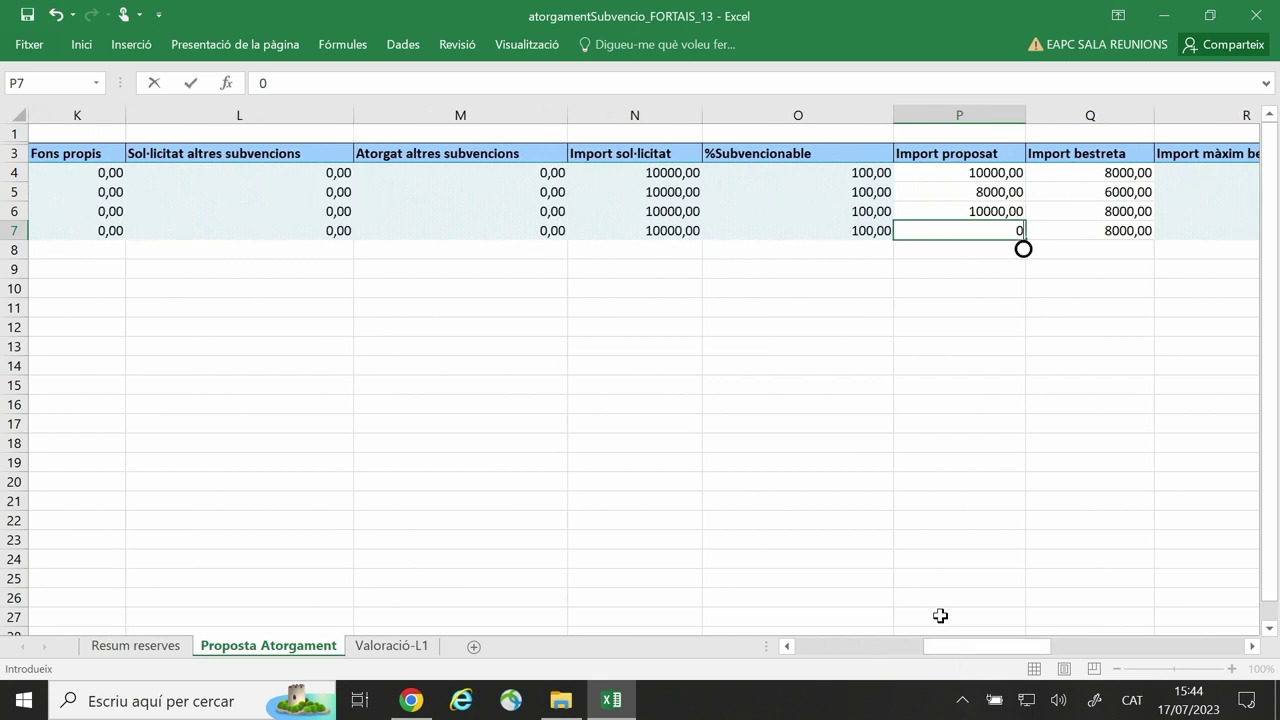
left_click(1252, 646)
left_click(1252, 646)
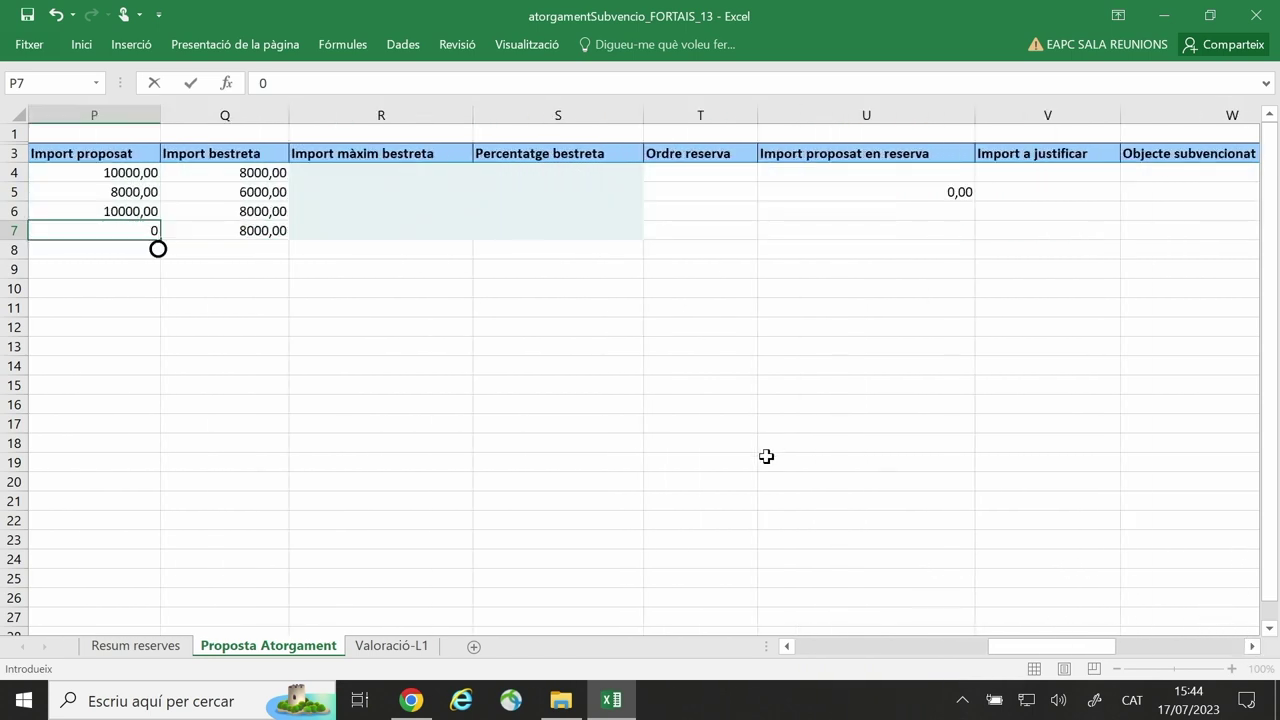
left_click(843, 460)
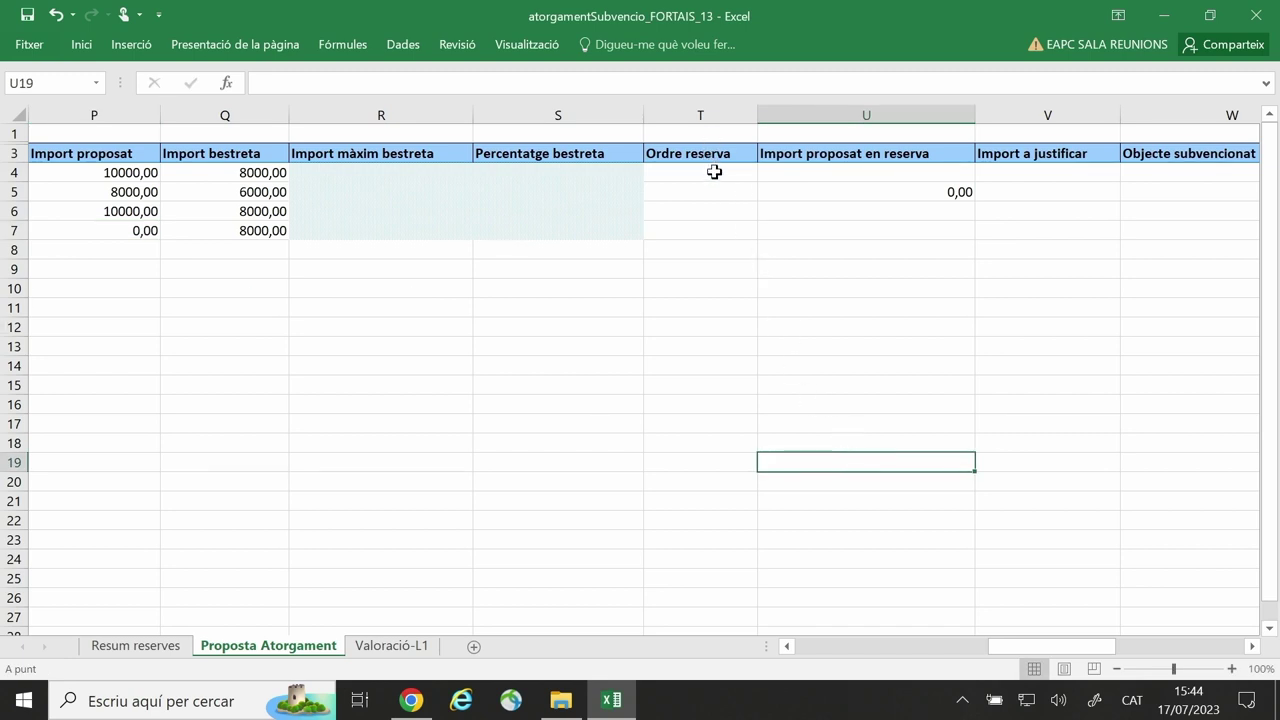
Step: Set the Ordre reserva of the row 7 file to 1
left_click(710, 223)
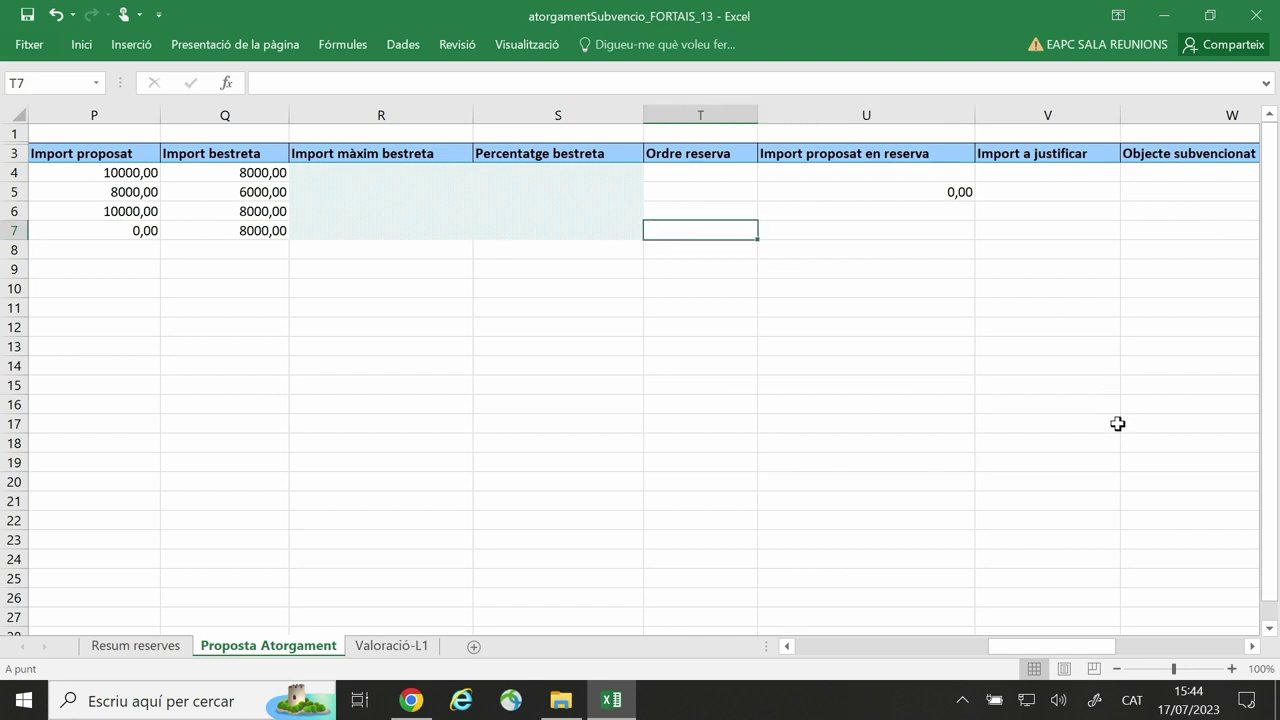
type("1")
left_click(964, 427)
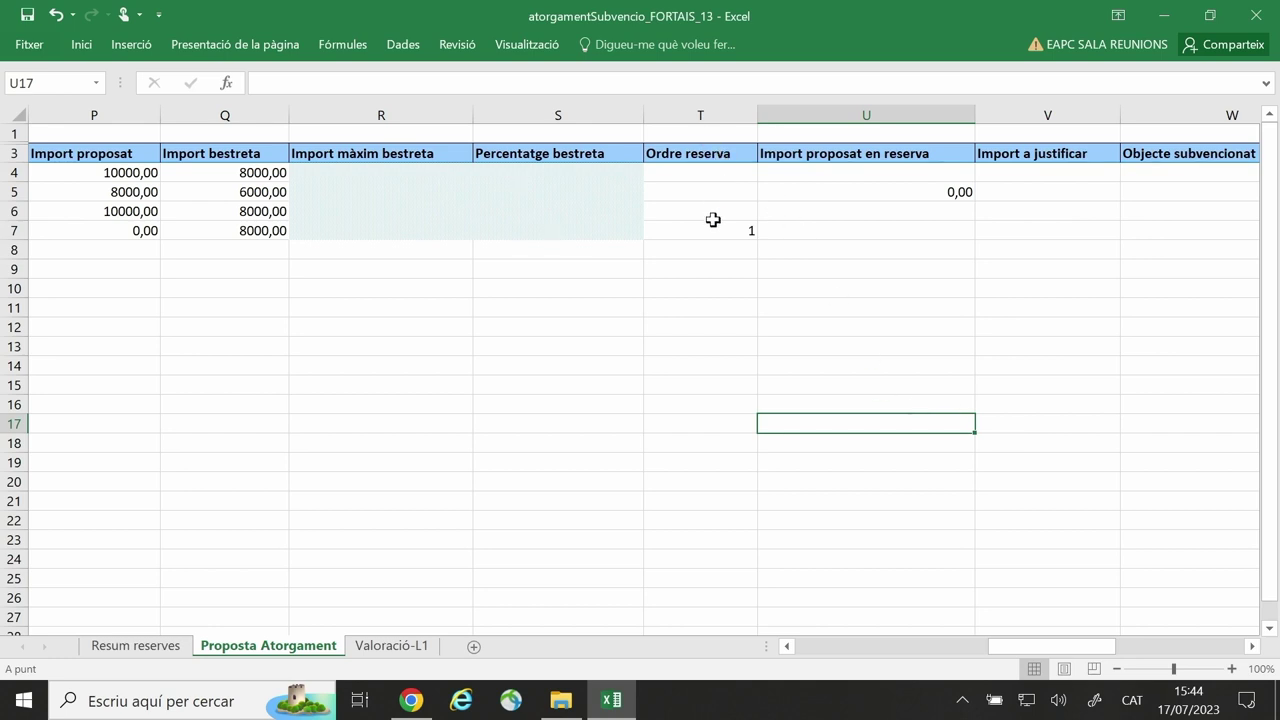
Step: Enter 10000 as the Import proposat en reserva of the row 7 file
key("Up")
key("Up")
key("Up")
key("Up")
key("Up")
key("Up")
key("Up")
key("Up")
key("Up")
key("Up")
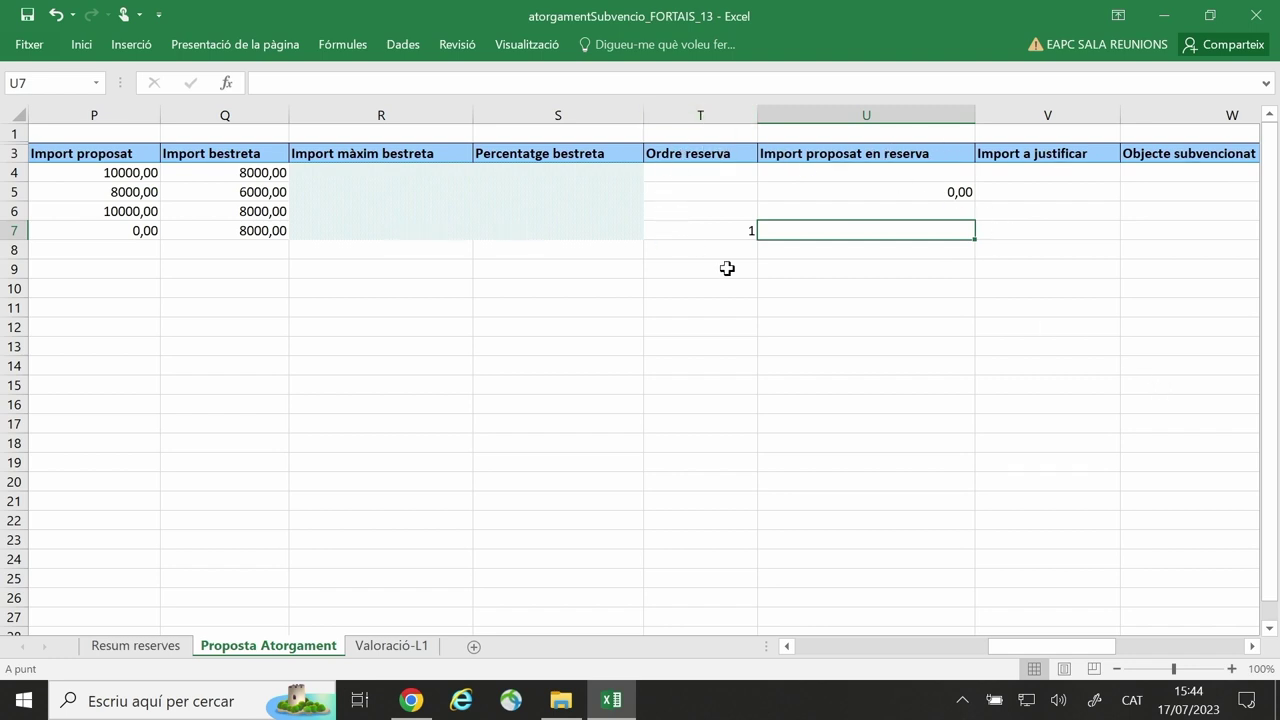
type("10000,00")
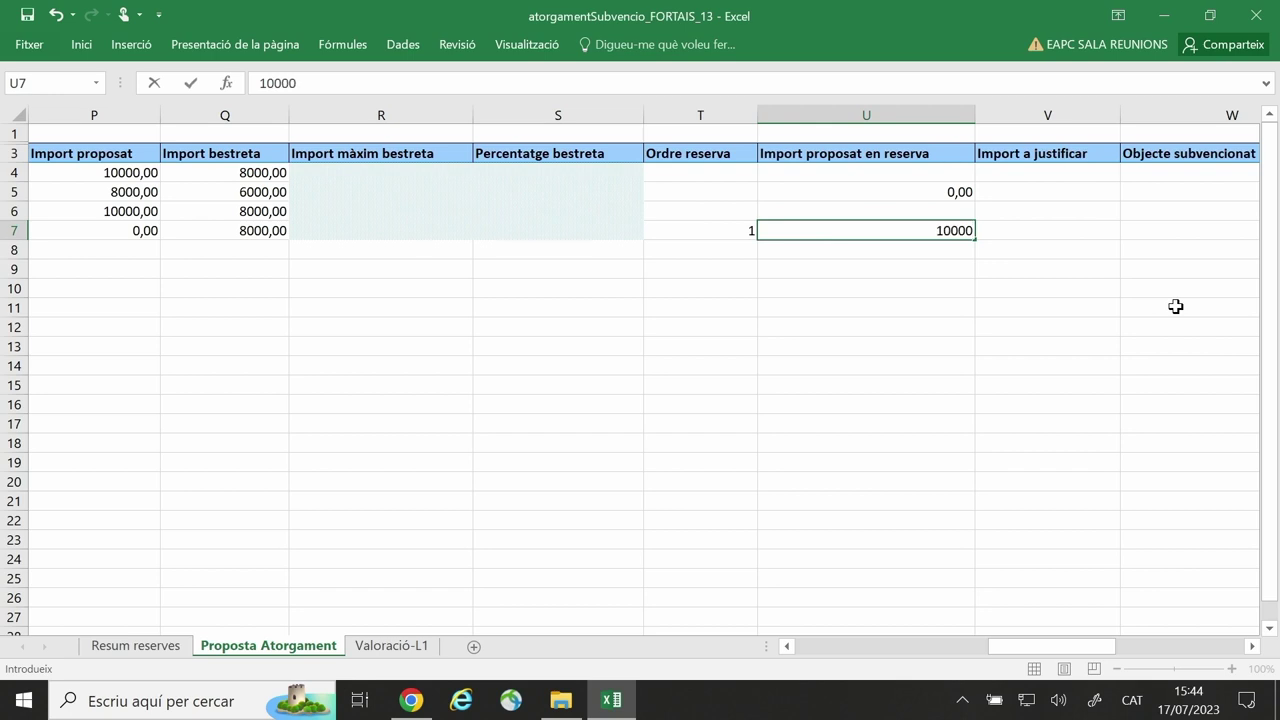
Step: Enter 0 as the Import proposat en reserva of the files in rows 4 and 6
left_click(1103, 327)
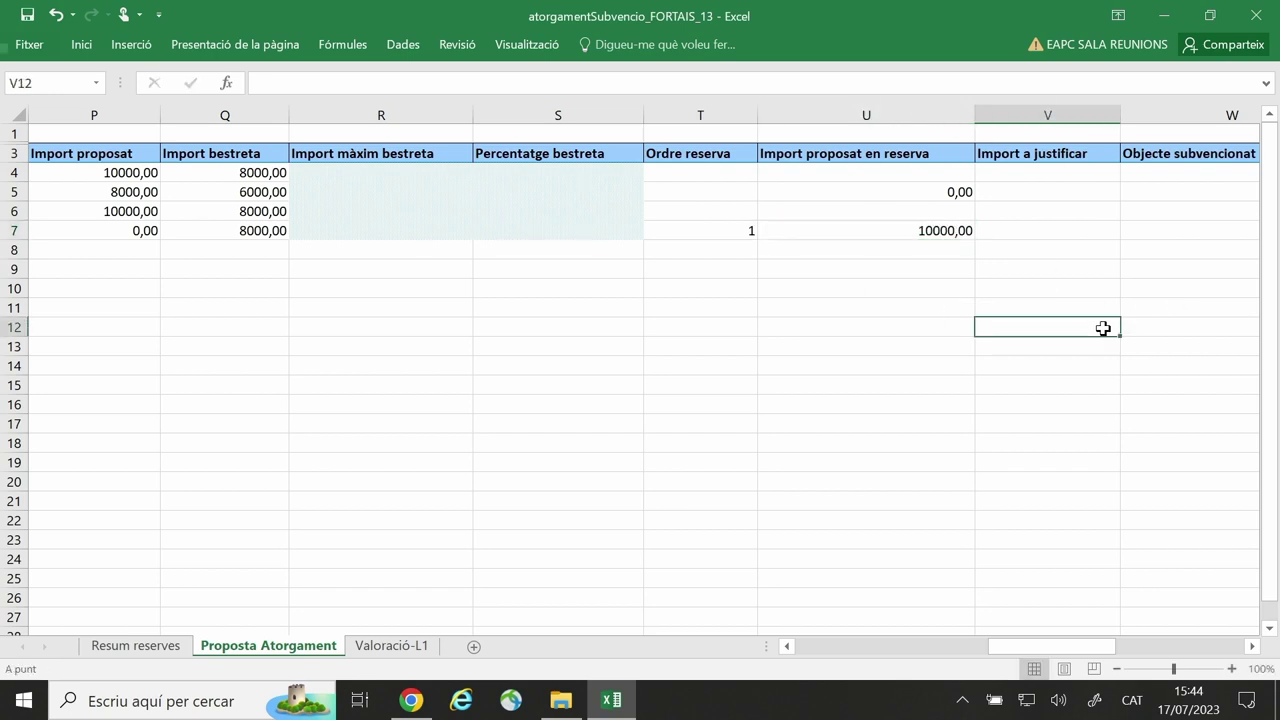
left_click(955, 186)
left_click(940, 175)
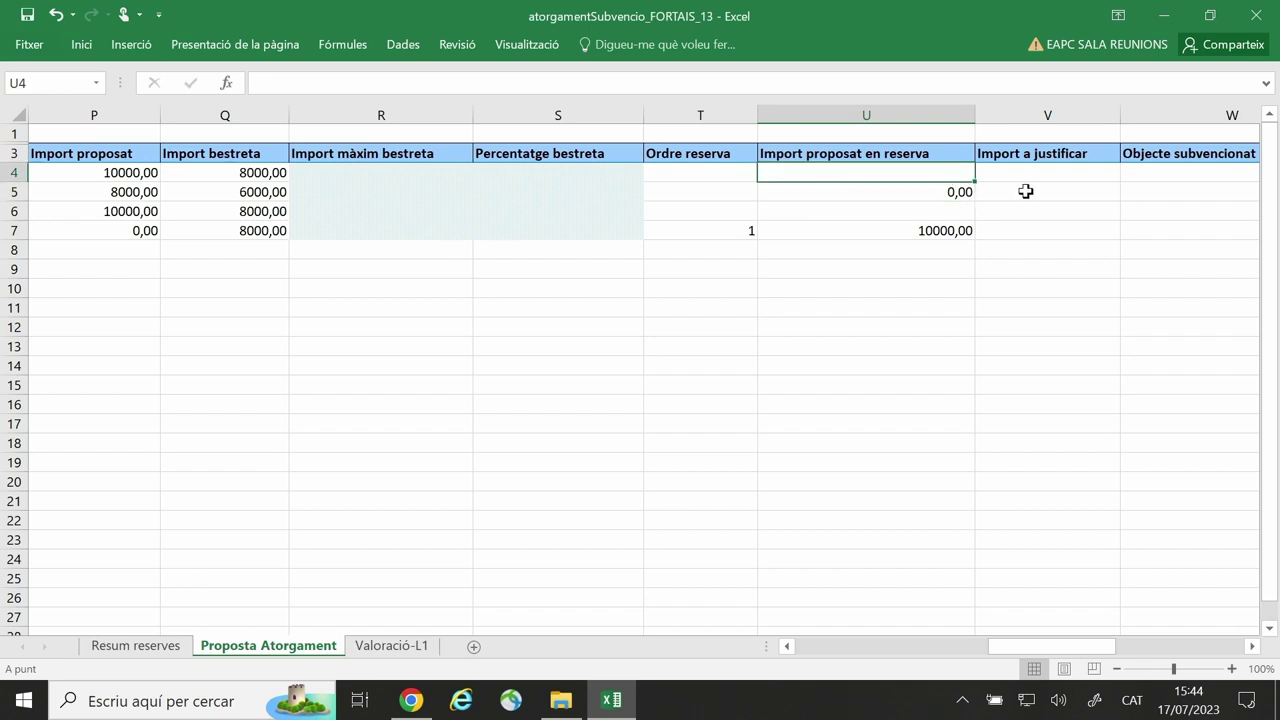
type("0")
left_click(906, 309)
left_click(968, 212)
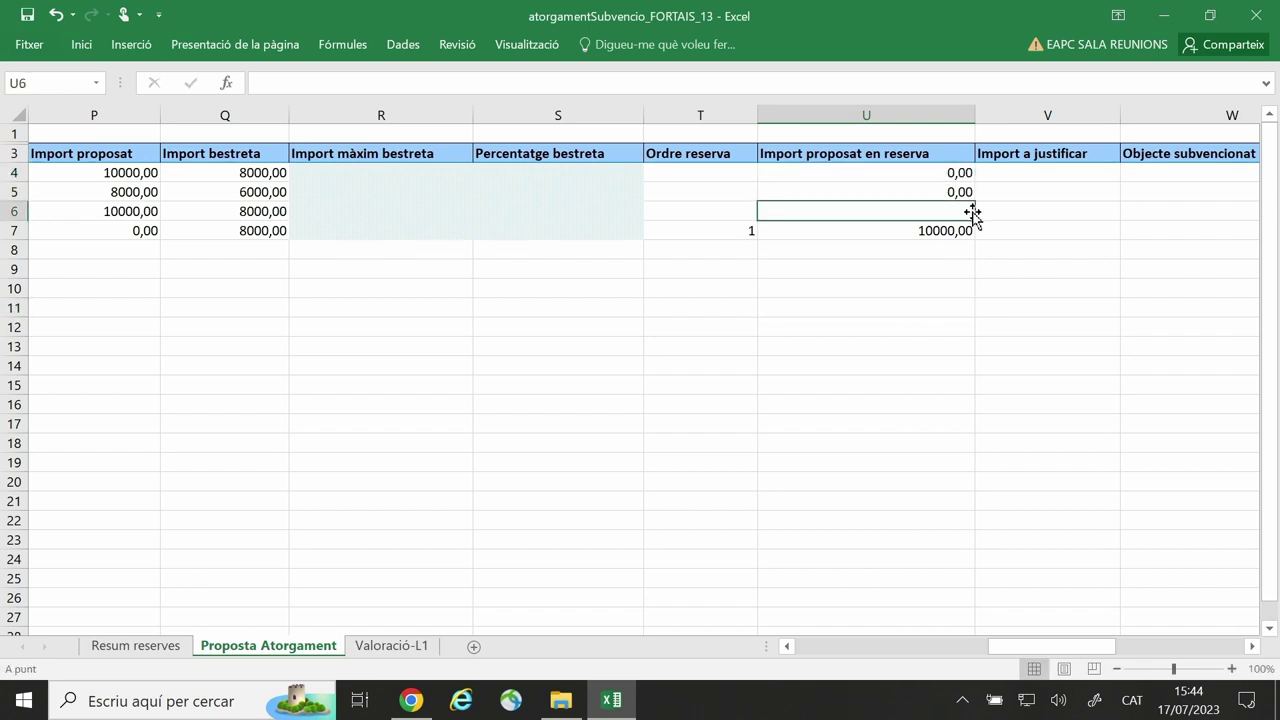
key("Down")
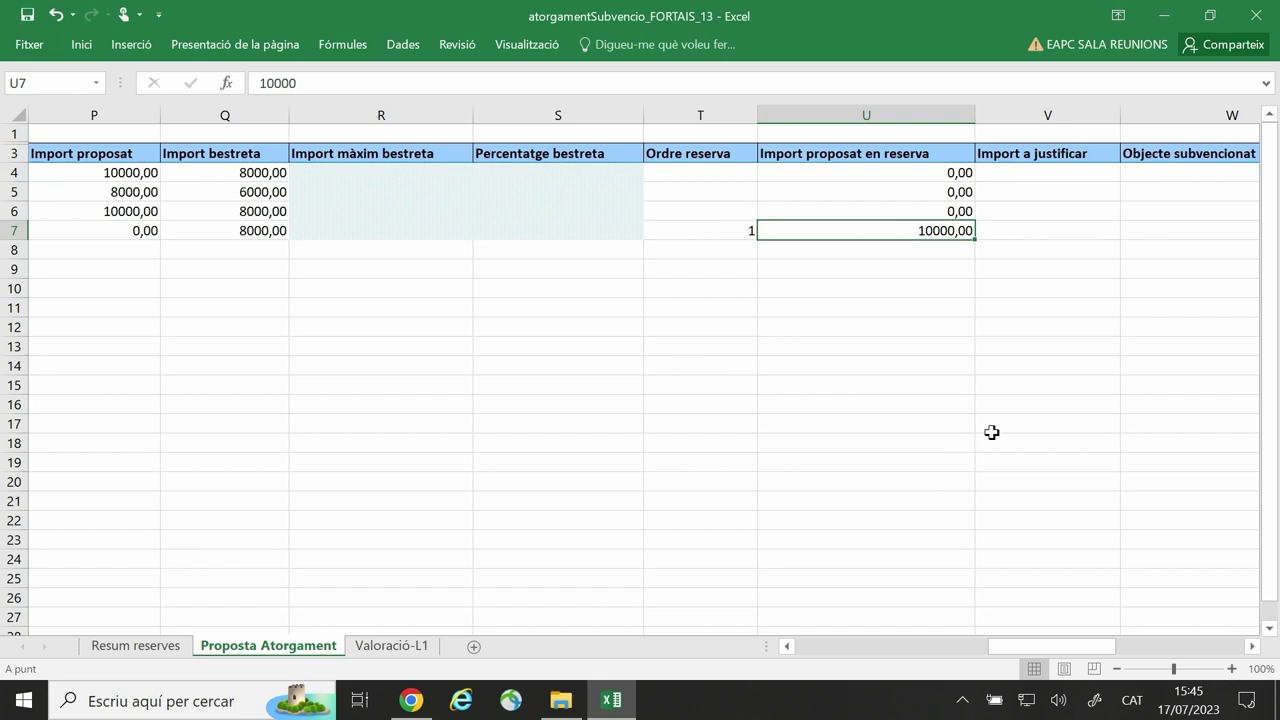
Step: Copy the four Pressupost amounts in rows 4 to 7 into the Import a justificar column for the same files
left_click_drag(1075, 646, 1094, 521)
left_click_drag(1018, 647, 897, 646)
left_click_drag(570, 172, 570, 234)
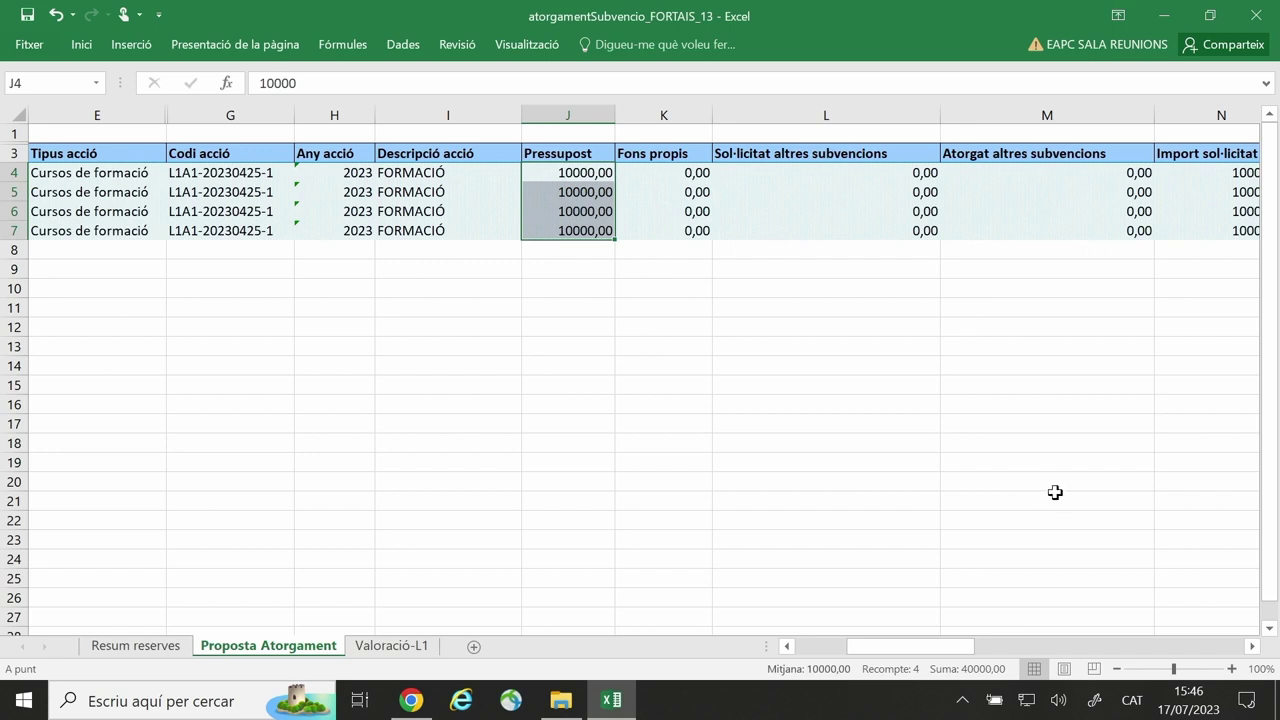
key("ctrl+c")
left_click_drag(860, 652, 1031, 634)
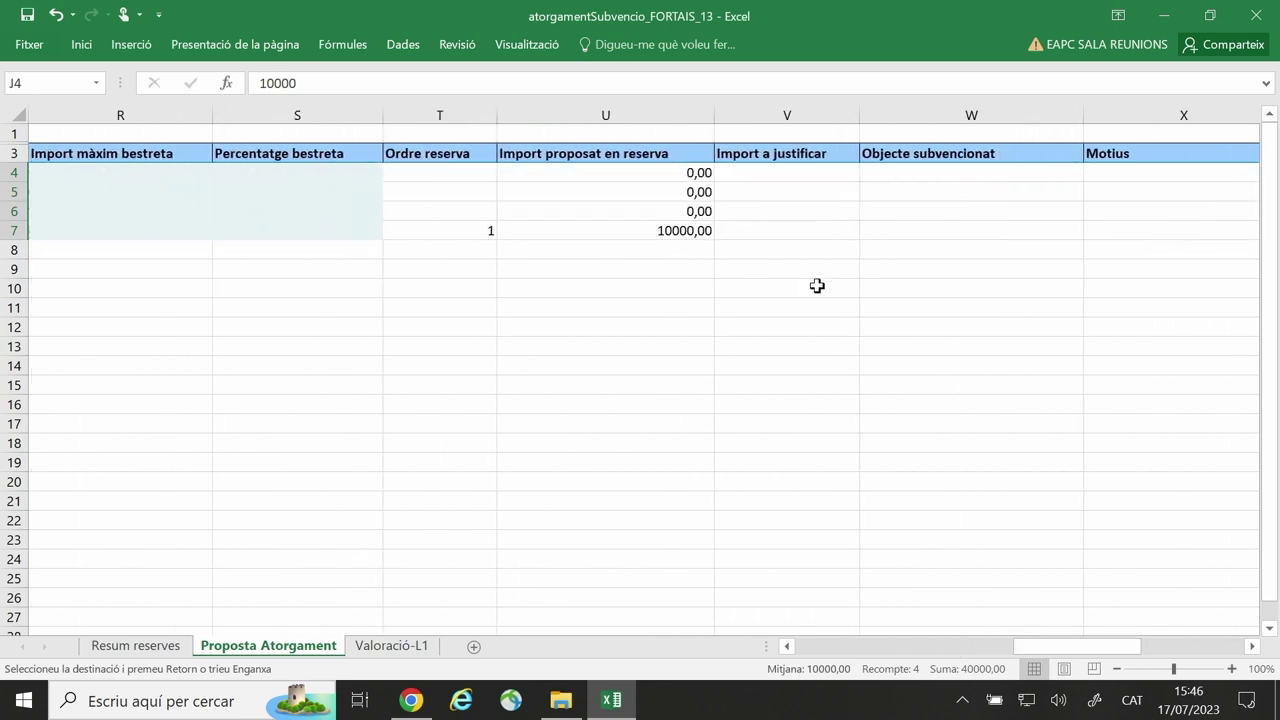
left_click(780, 175)
key("shift+Down")
key("shift+Down")
key("shift+Down")
key("ctrl+v")
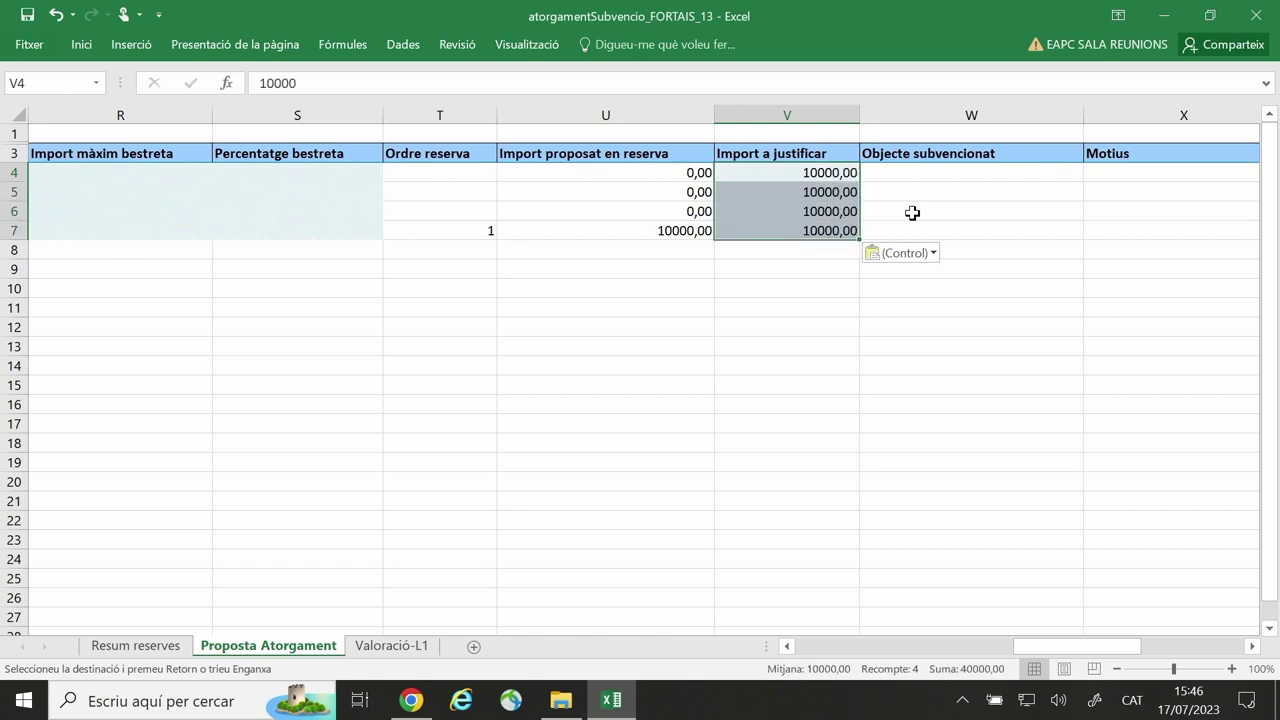
left_click(944, 385)
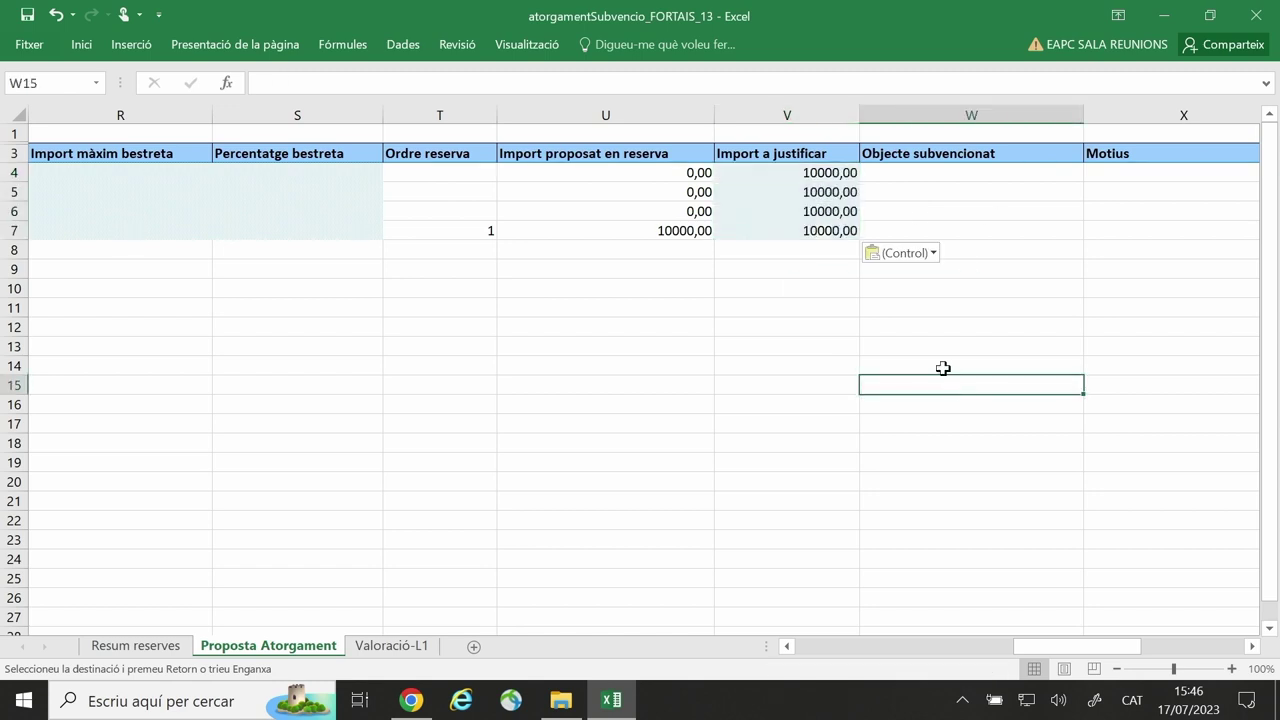
left_click(952, 226)
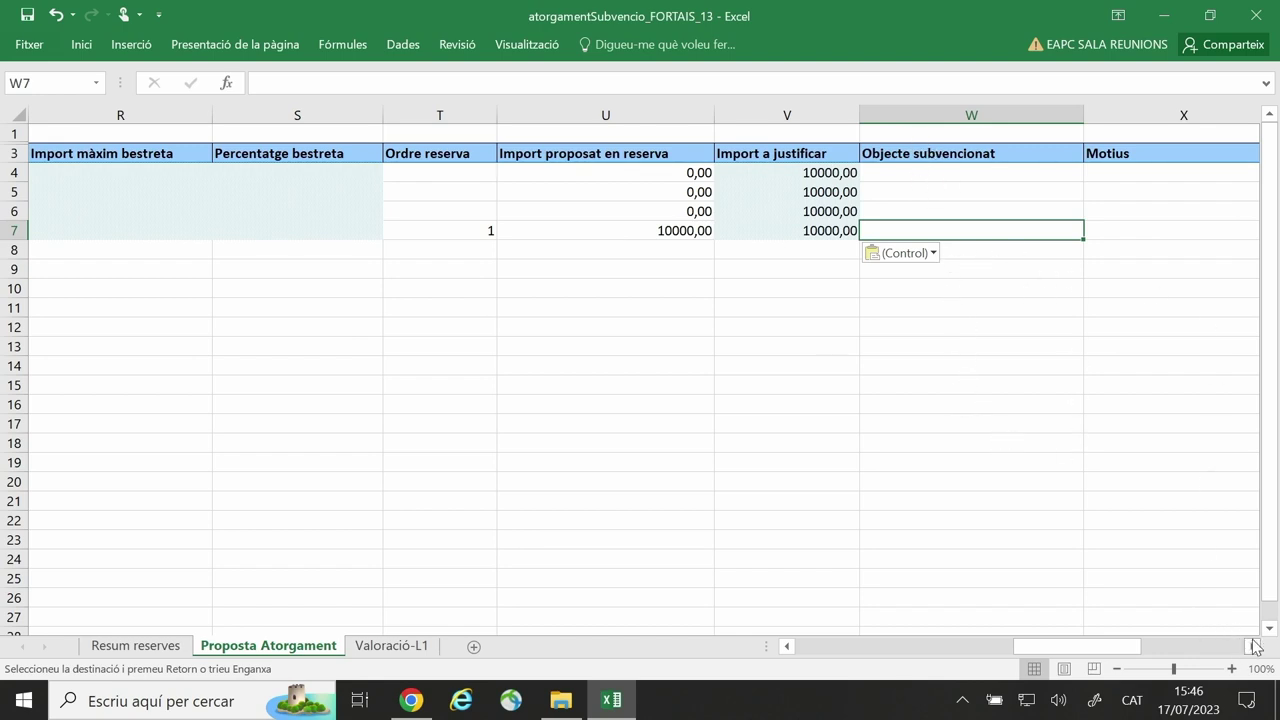
left_click_drag(958, 175, 954, 215)
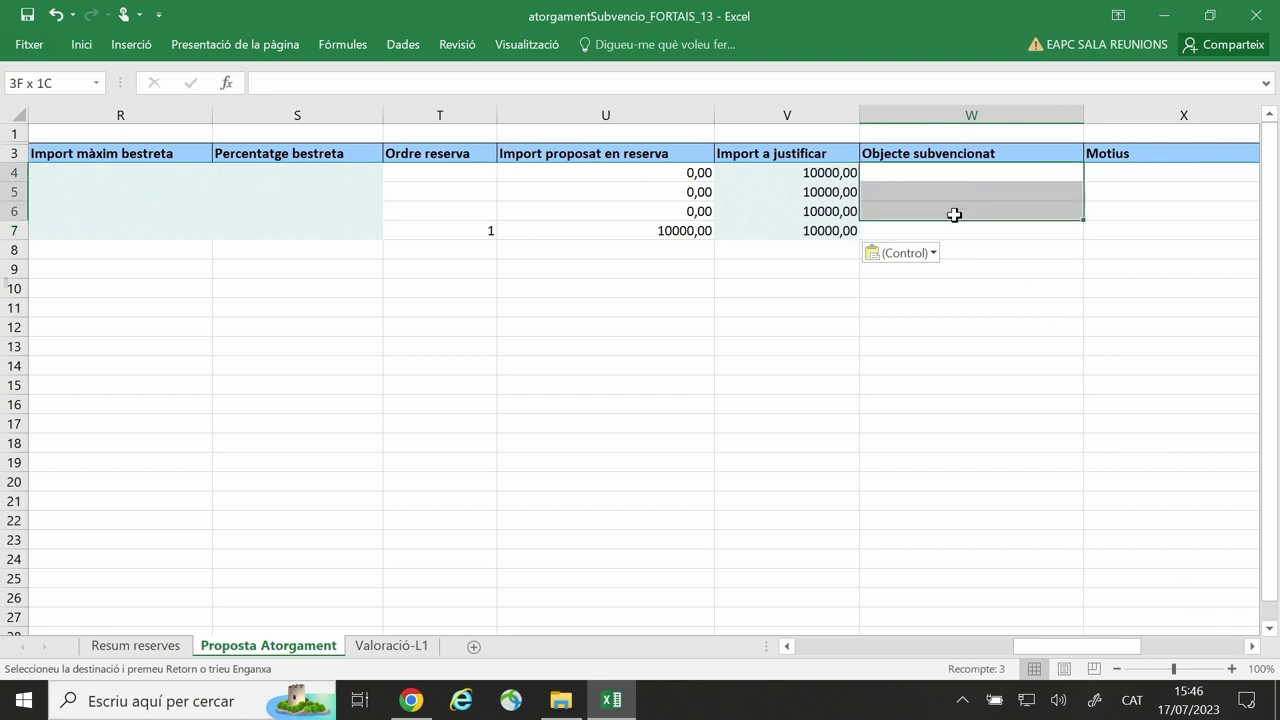
left_click_drag(954, 208, 946, 212)
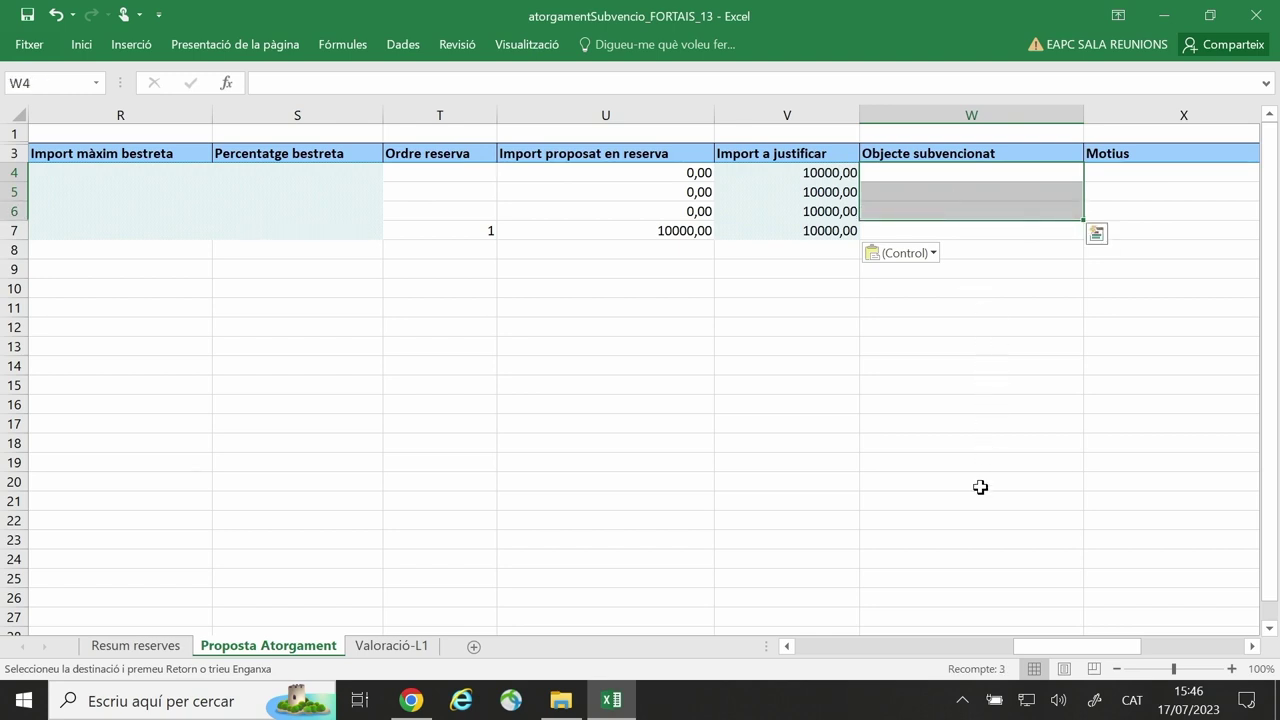
Step: Enter "No tenim prou disponibilitat" as the Motius of the reserve file in row 7
left_click_drag(1080, 650, 1094, 648)
left_click(814, 231)
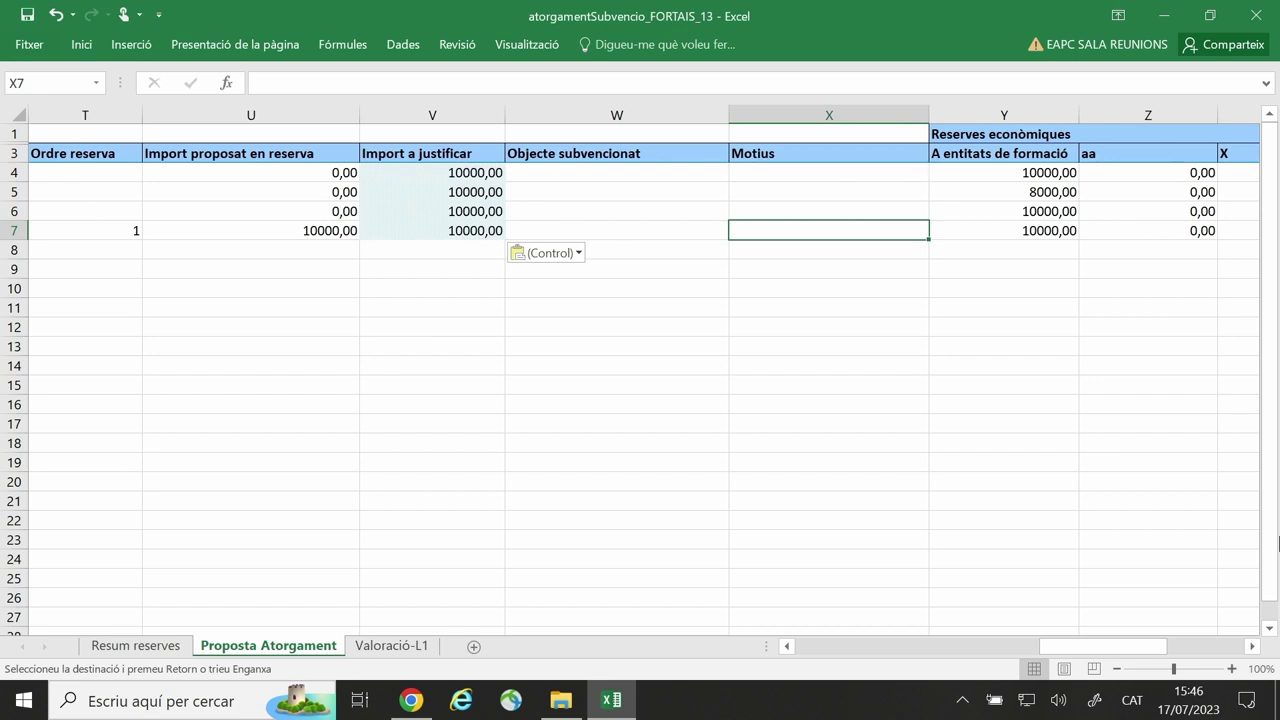
type("No ten")
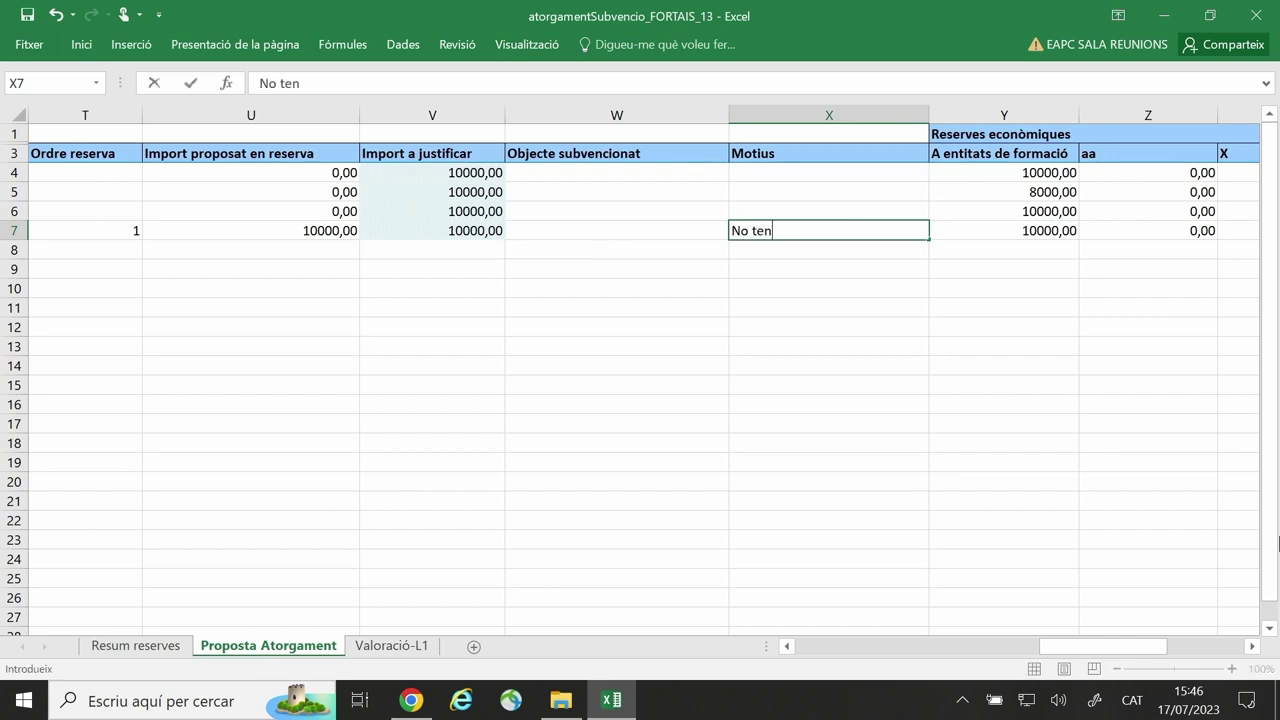
type("im prou disponibilitat")
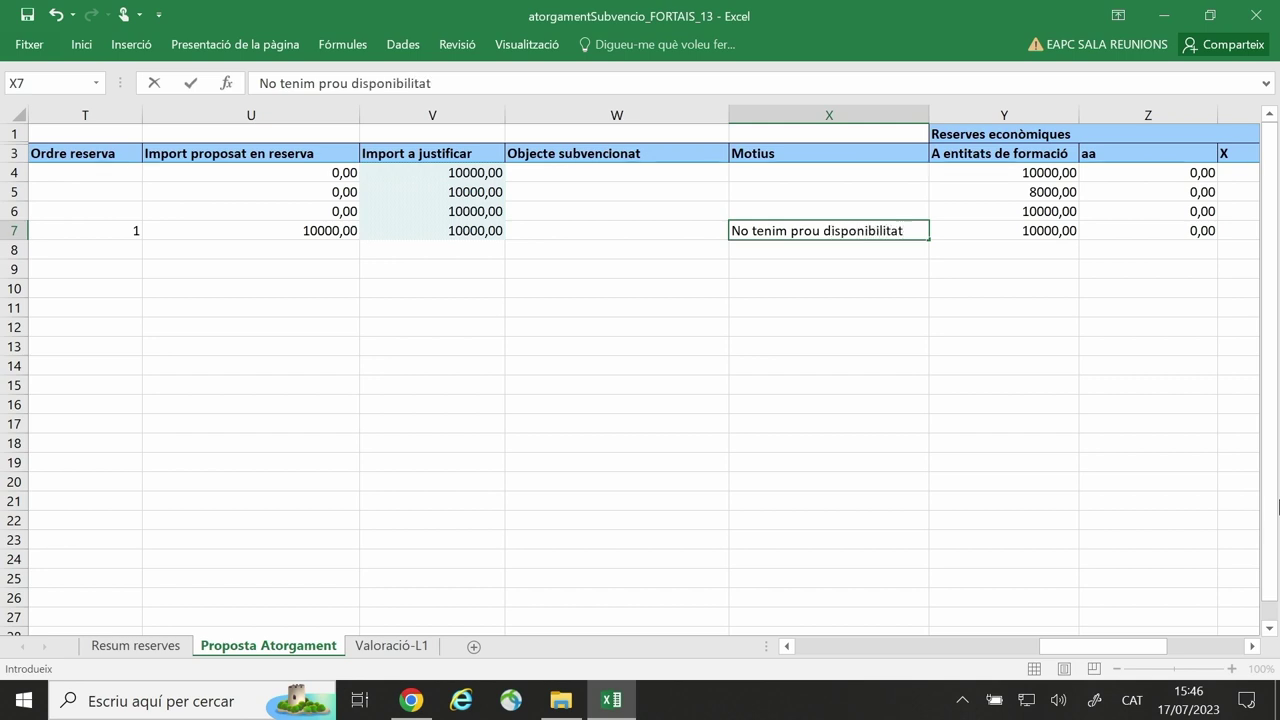
left_click(1083, 484)
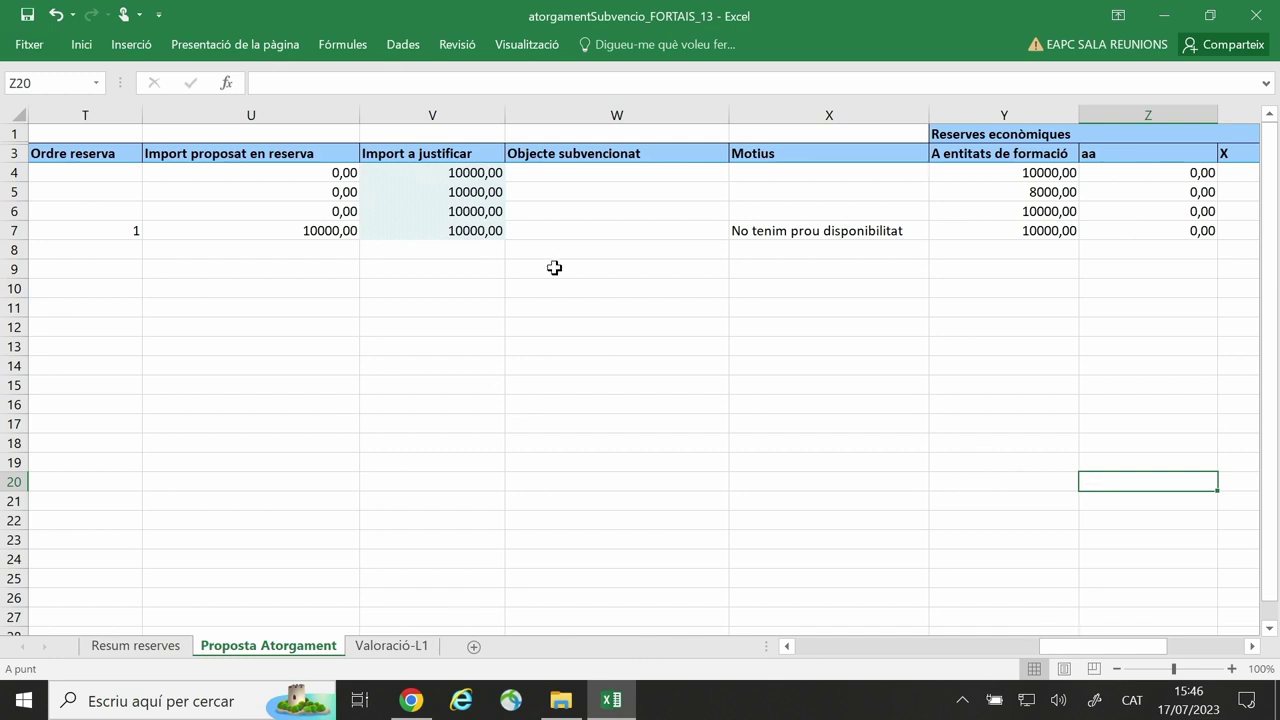
Step: On the Valoració-L1 sheet, enter Puntuació values 50, 40, 30 and 50 in rows 4 to 7 under Nombre d'alumnes per curs
left_click(392, 646)
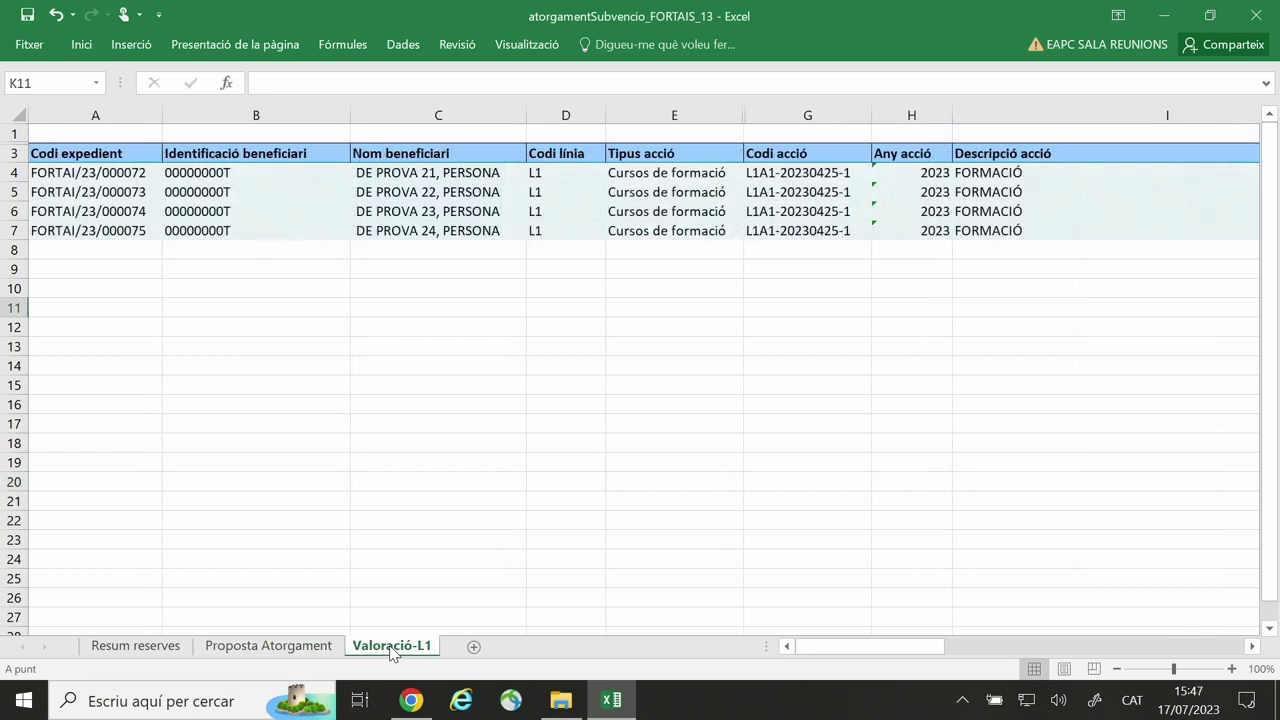
left_click_drag(870, 652, 1123, 660)
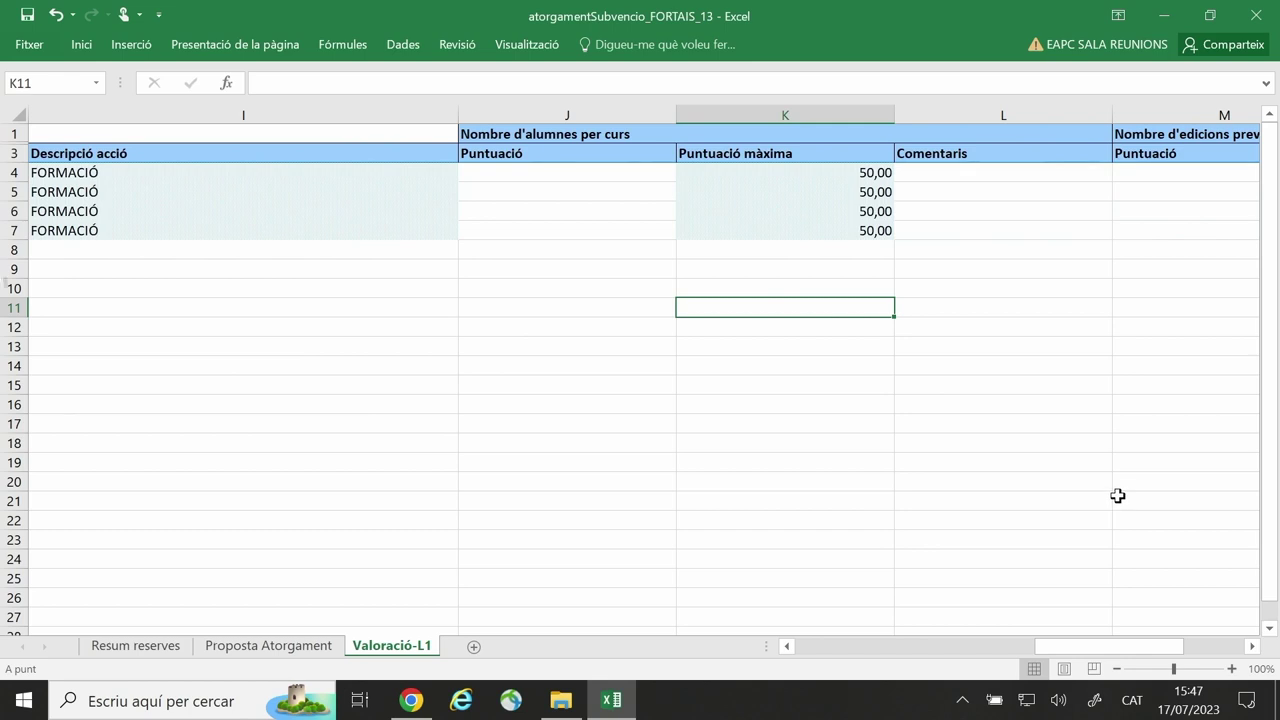
left_click(605, 173)
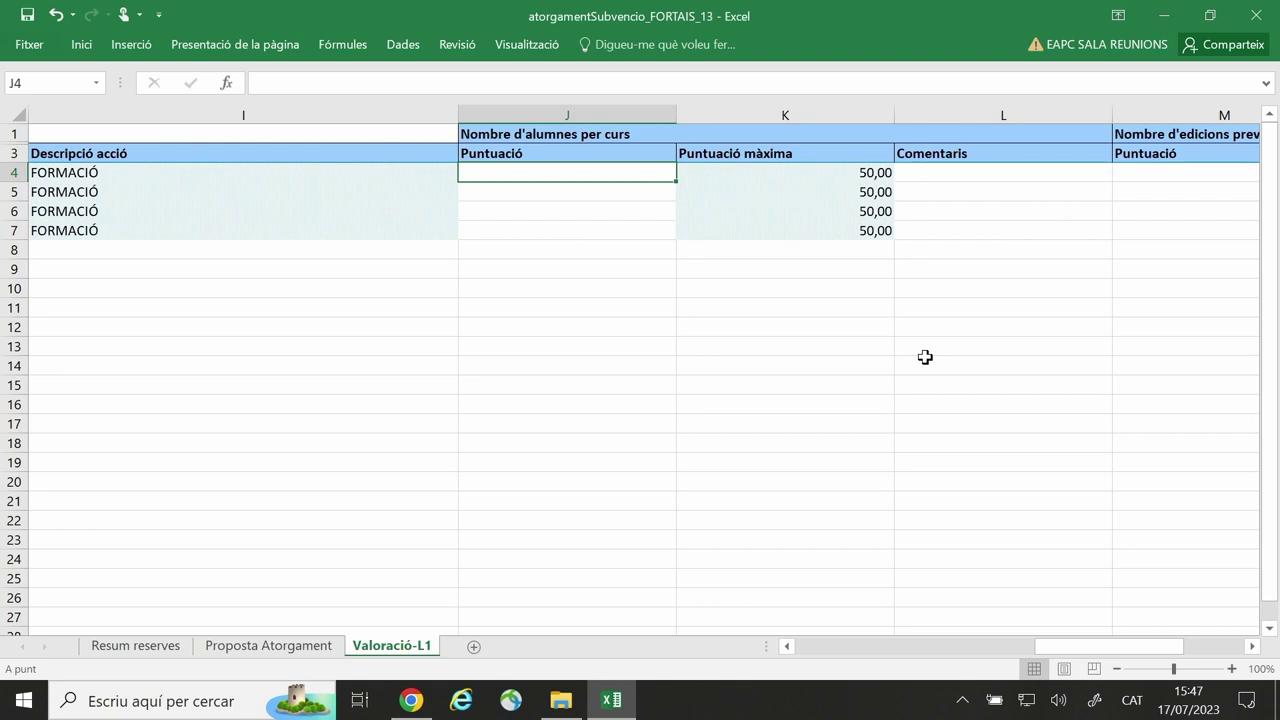
type("50")
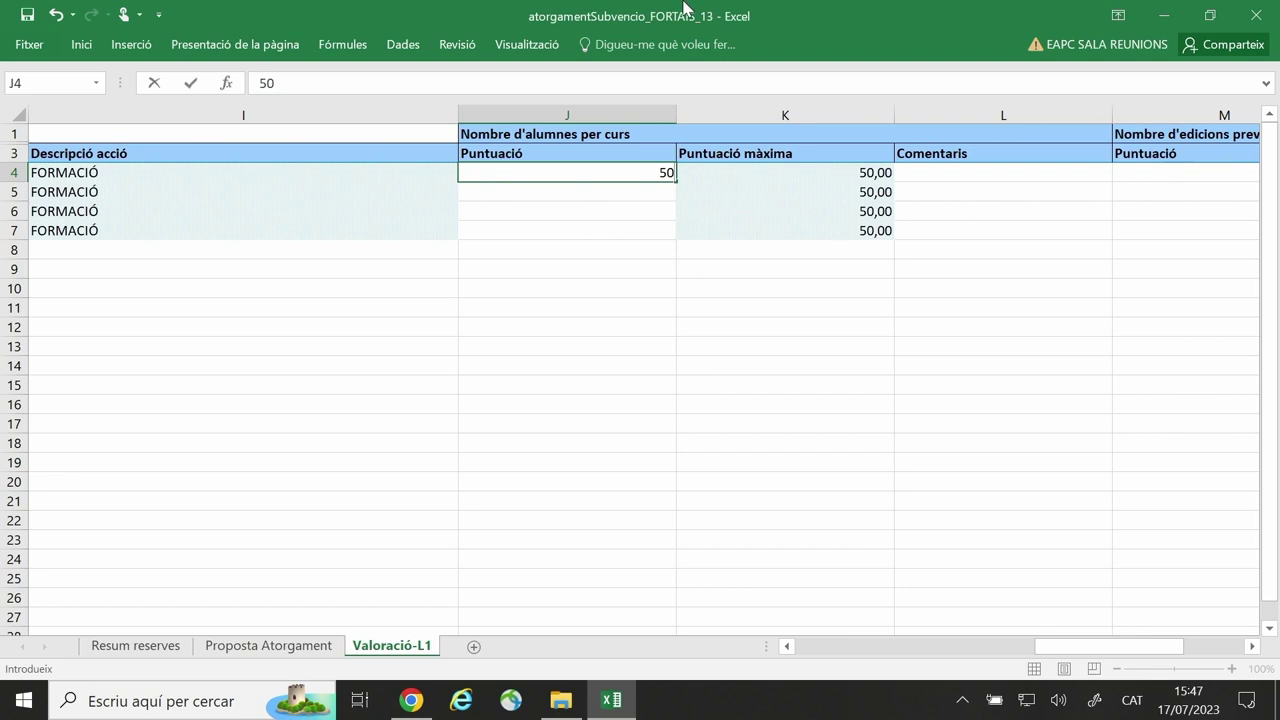
left_click(607, 191)
type("40")
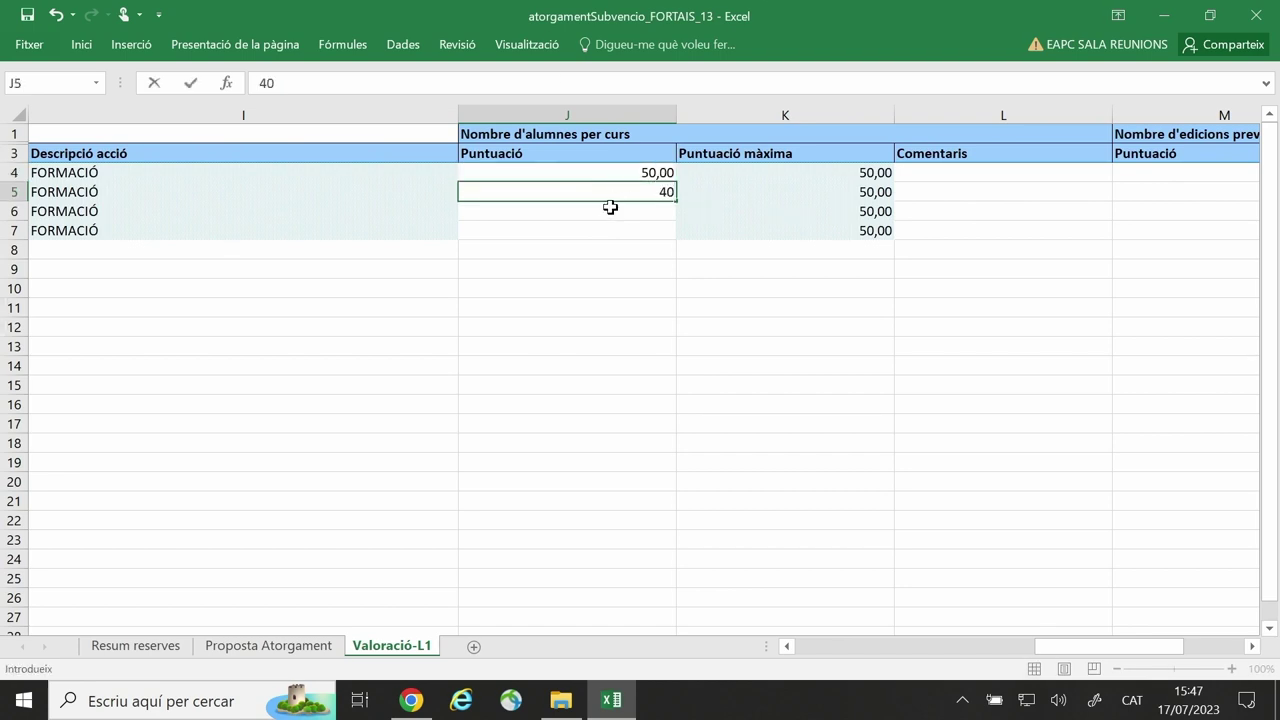
left_click(608, 208)
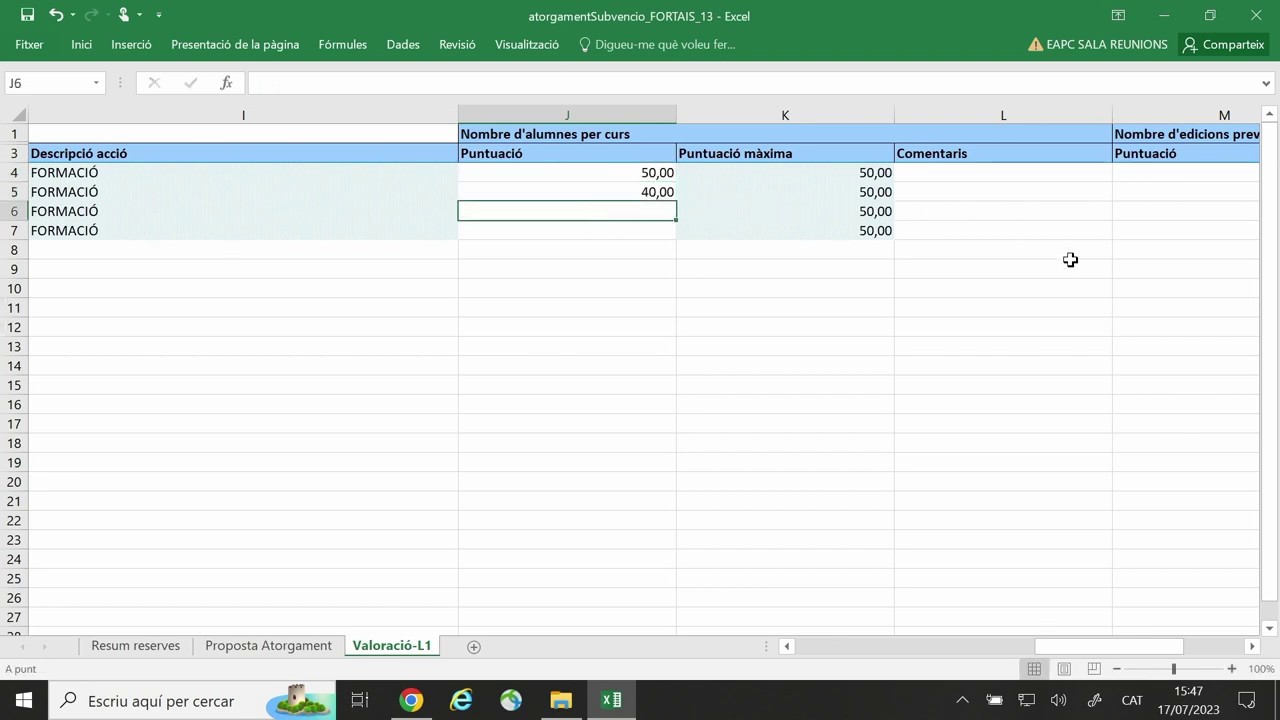
type("30")
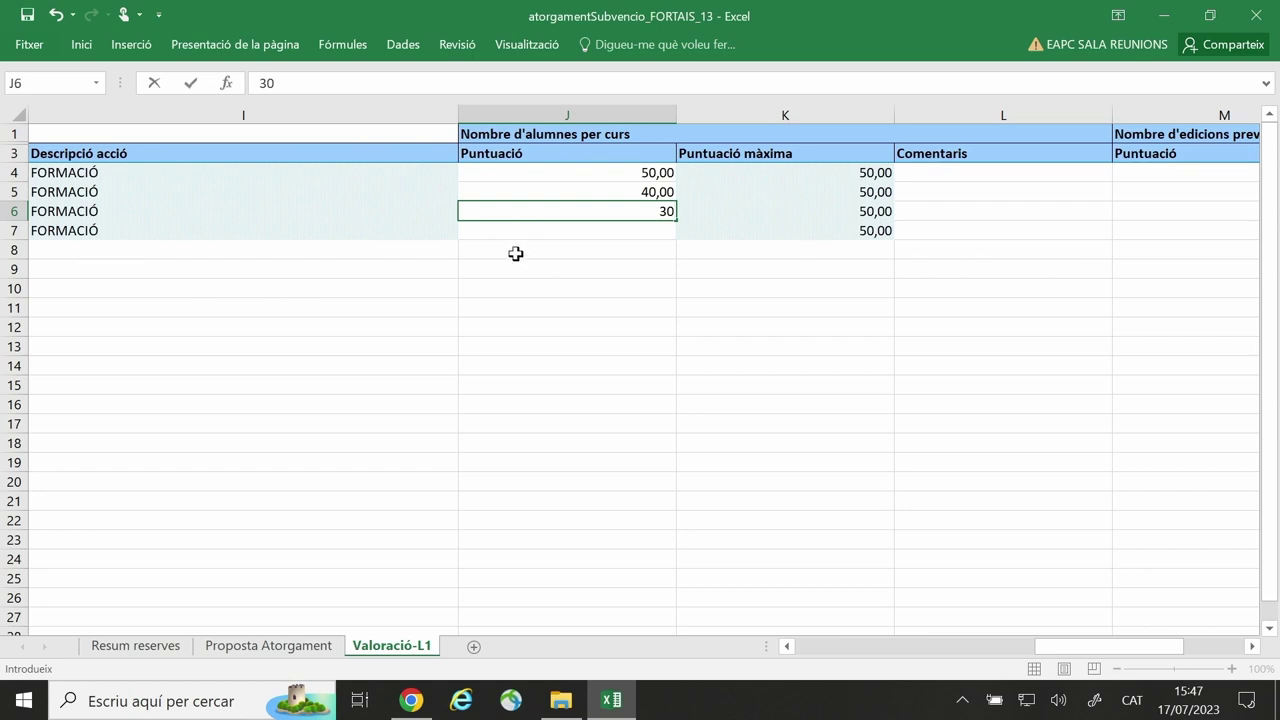
left_click(566, 234)
type("5")
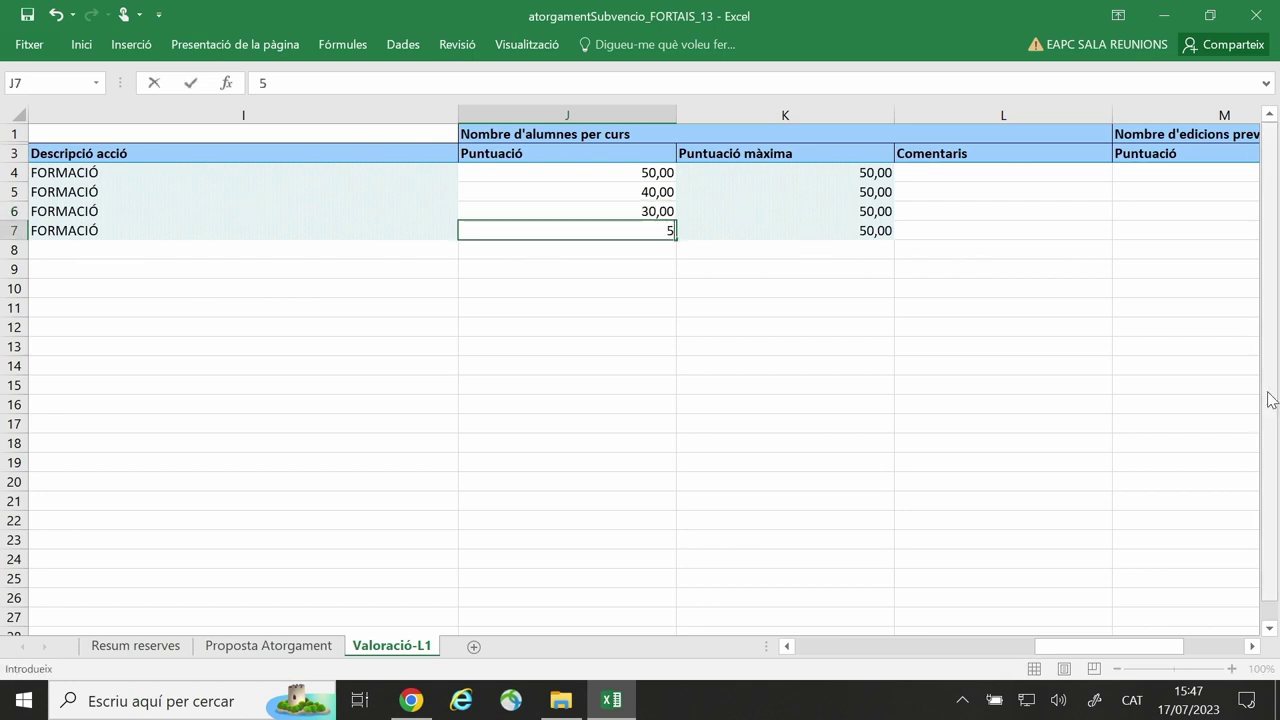
type("0")
left_click(684, 622)
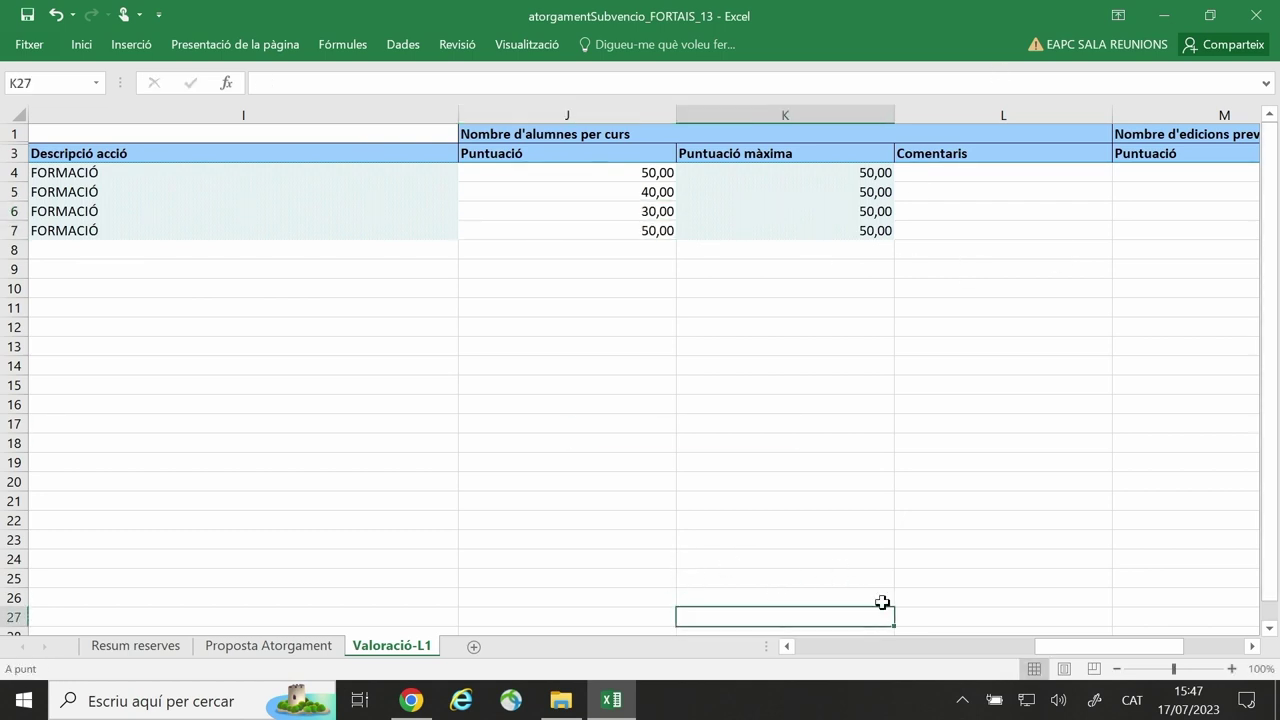
Step: Enter Puntuació values 40, 30, 30 and 10 in rows 4 to 7 under Nombre d'edicions previstes
left_click_drag(1064, 642, 1094, 642)
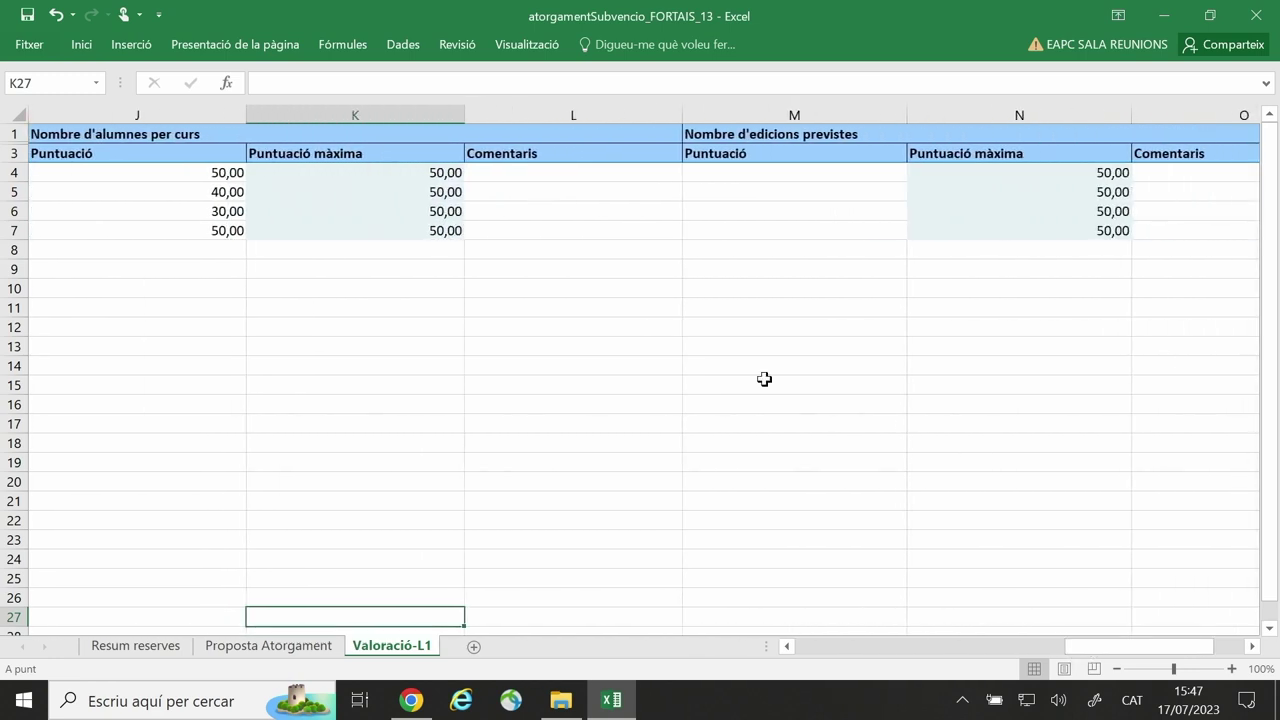
left_click(831, 172)
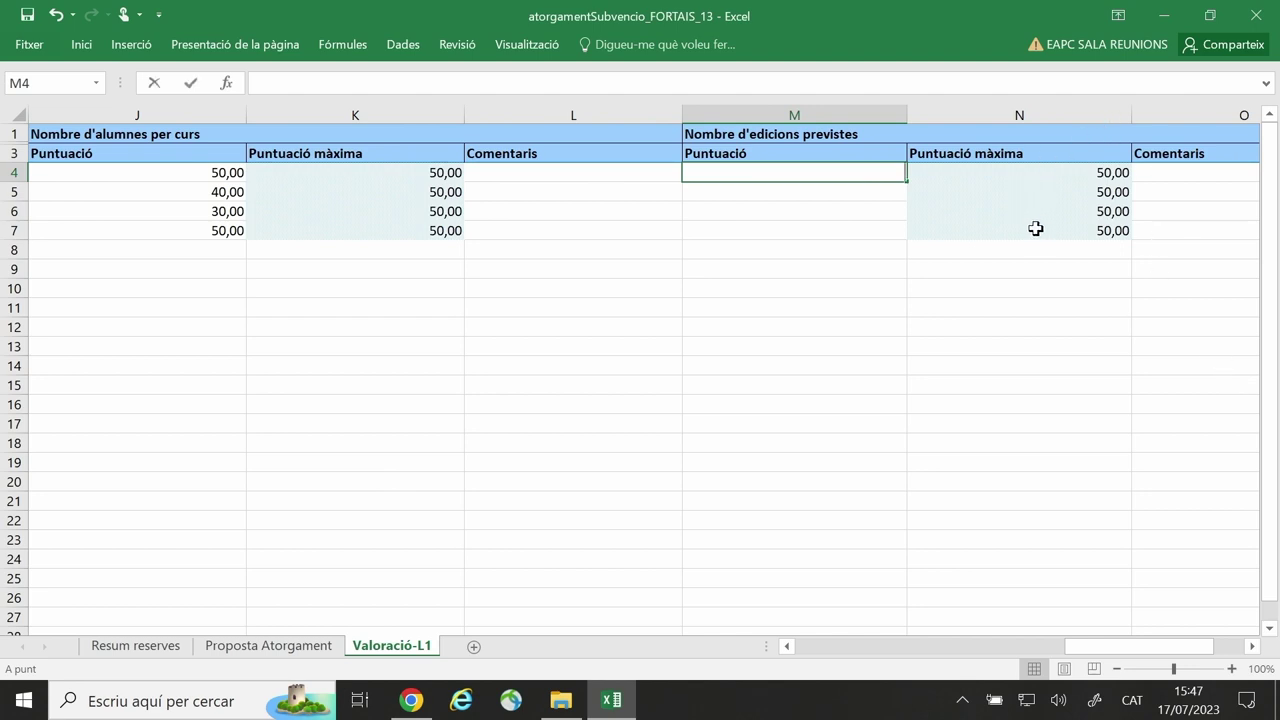
type("40")
key("Return")
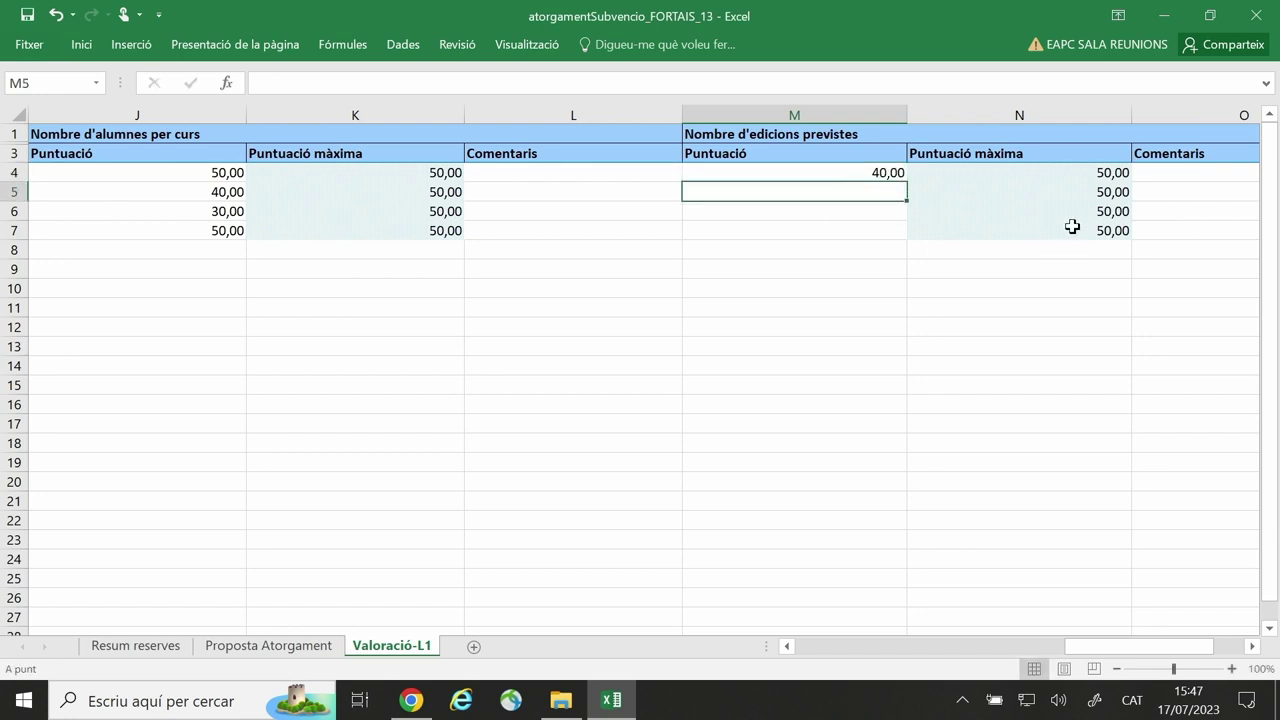
type("30")
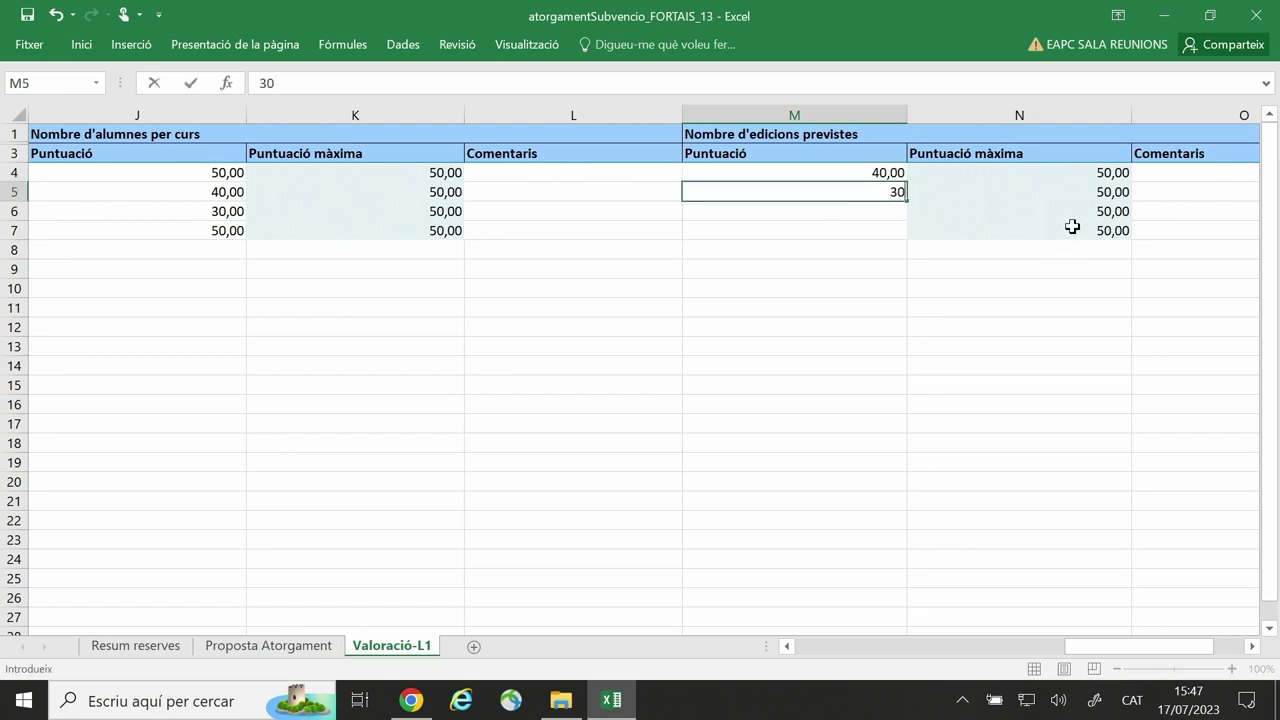
left_click(842, 226)
type("10")
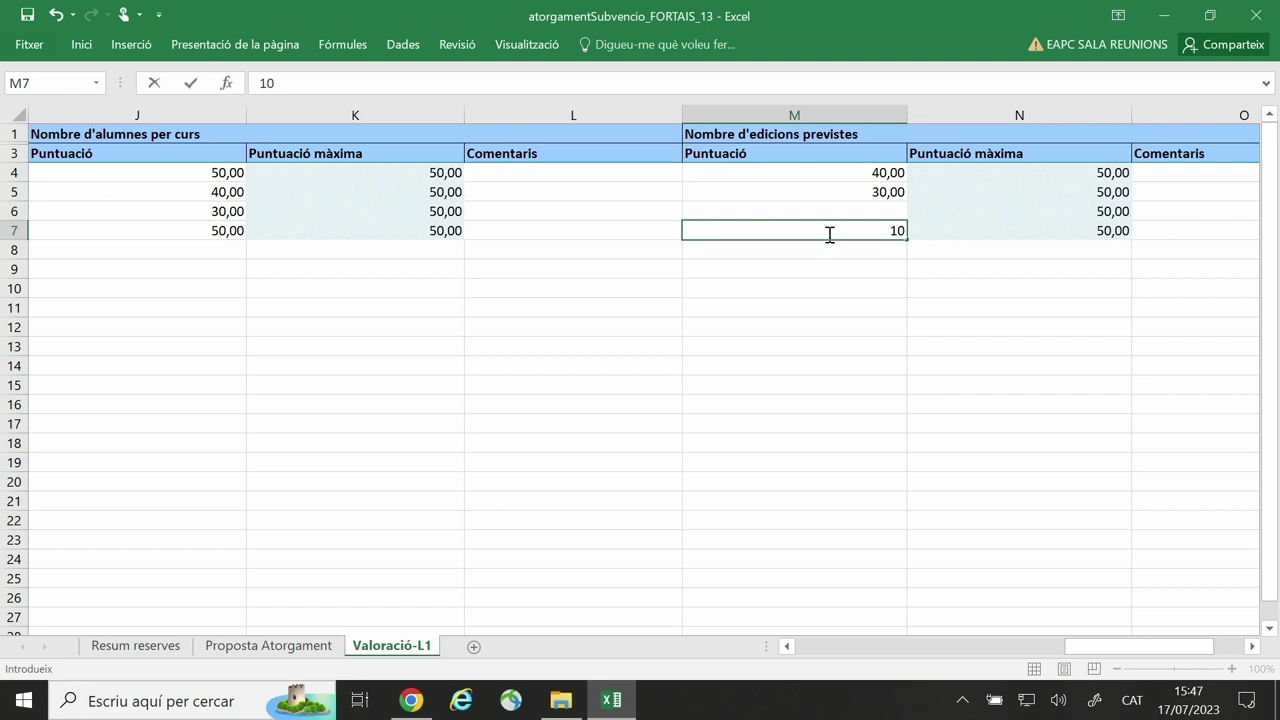
left_click(841, 211)
type("30")
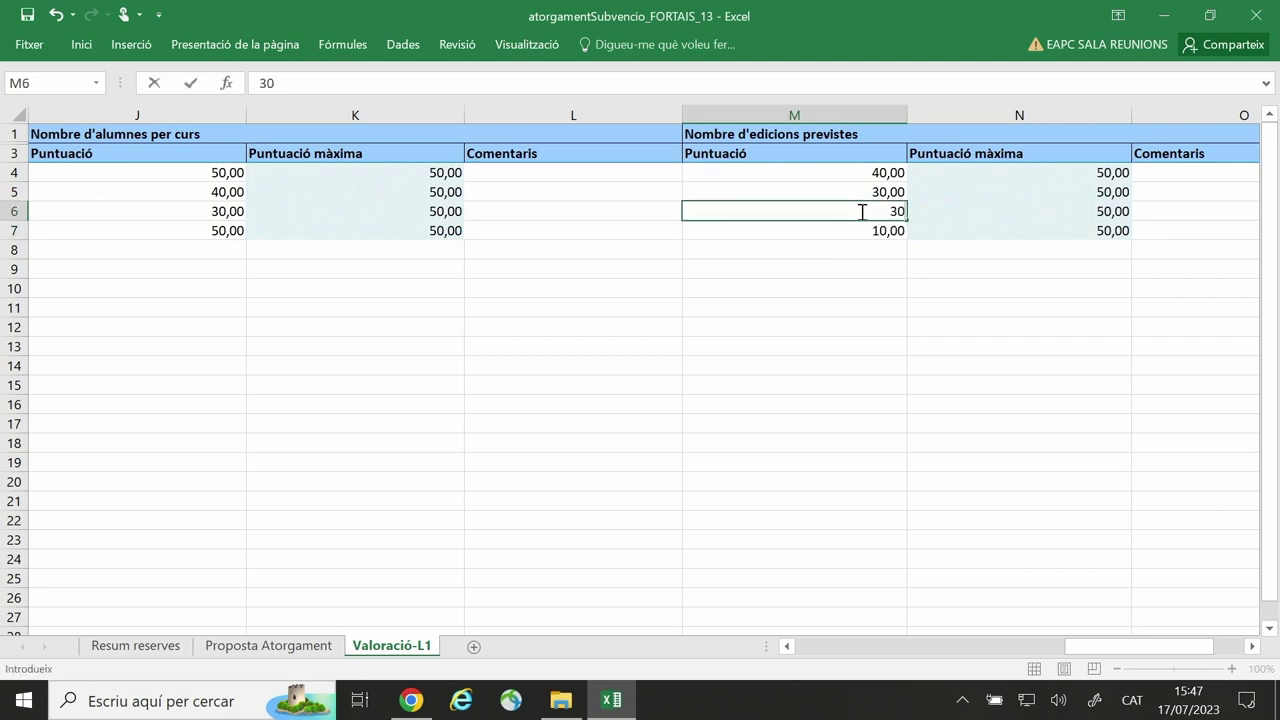
left_click(886, 345)
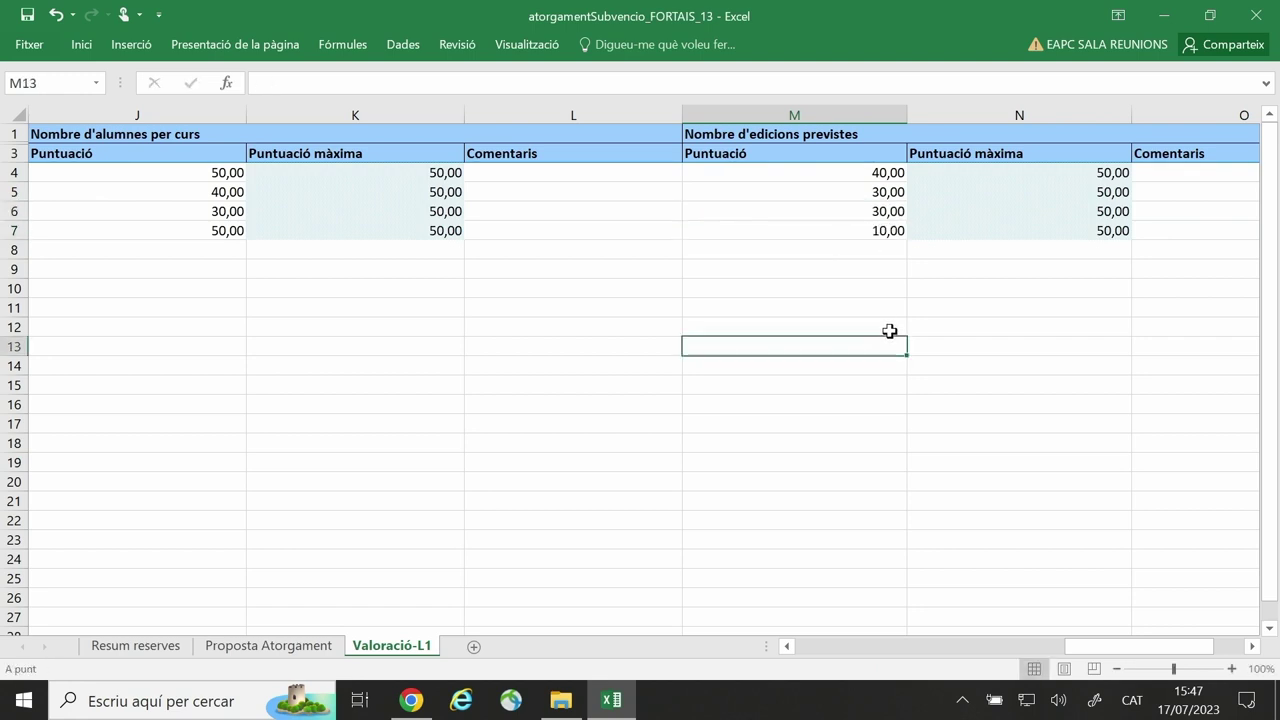
Step: Save and close the award workbook and switch to the call's Documentació interna page in Tais in Chrome
left_click(28, 15)
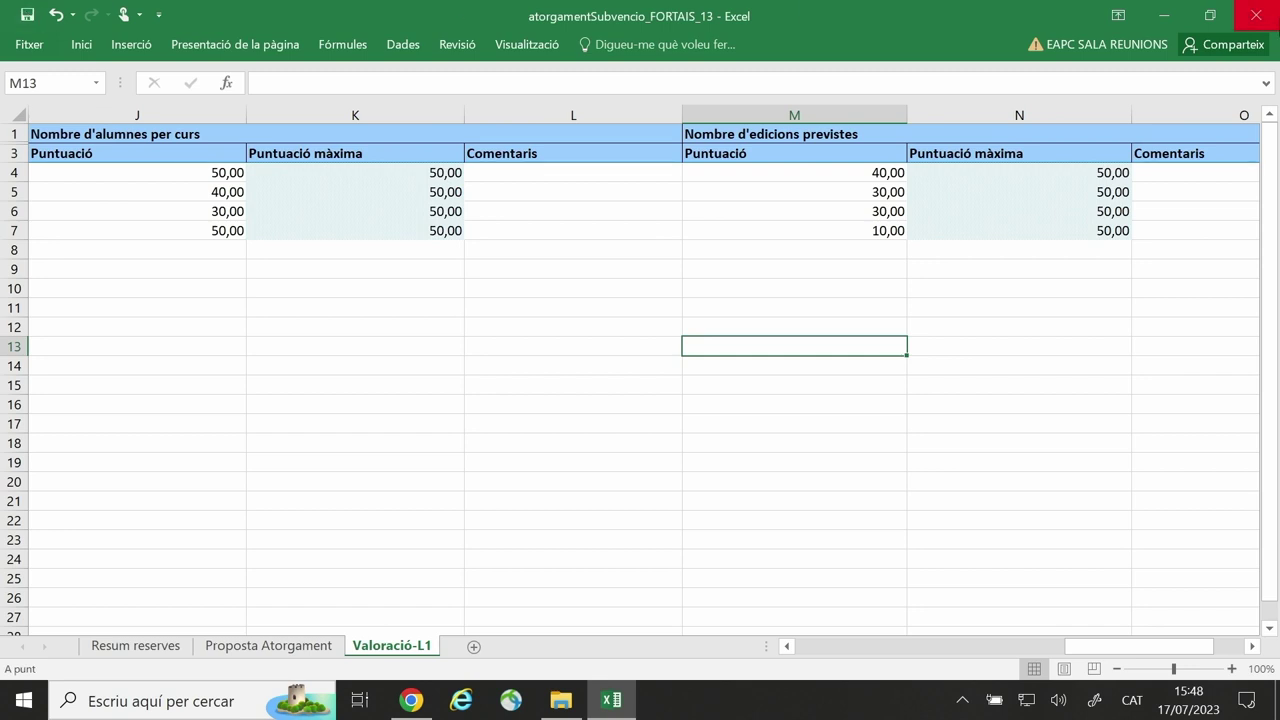
left_click(1256, 15)
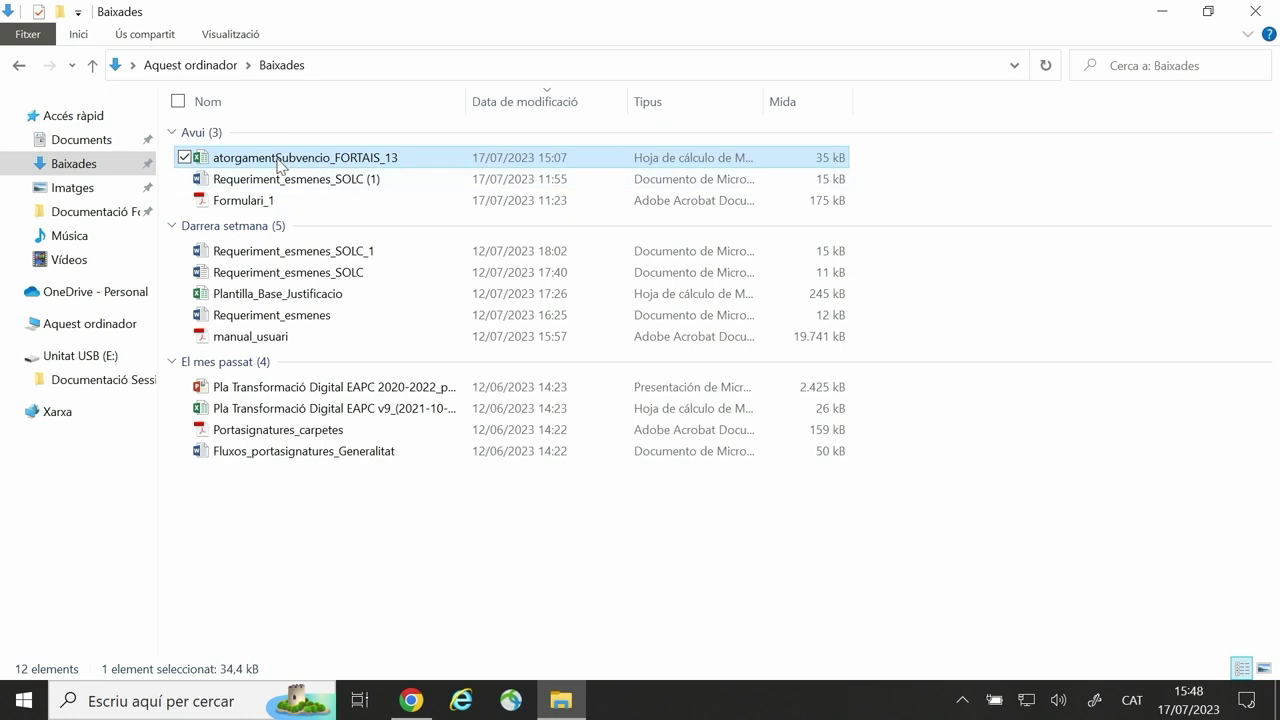
left_click(411, 701)
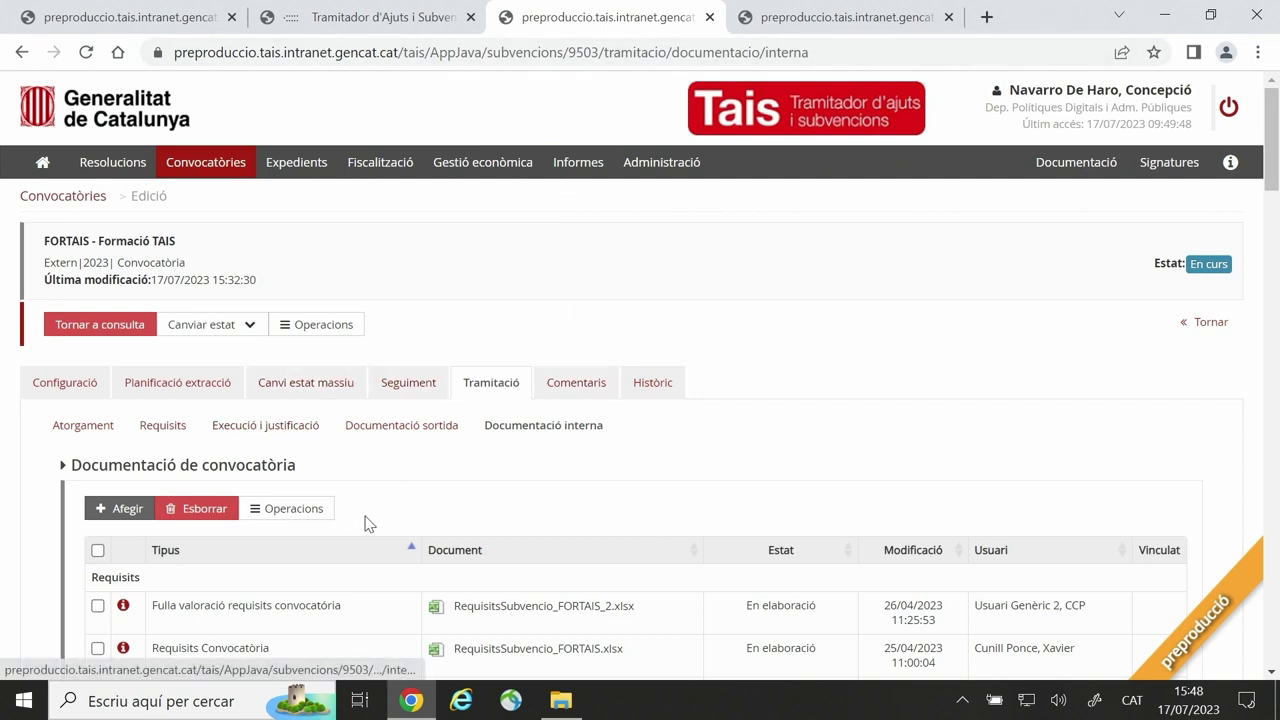
scroll(249, 466, "down", 1)
scroll(249, 458, "up", 1)
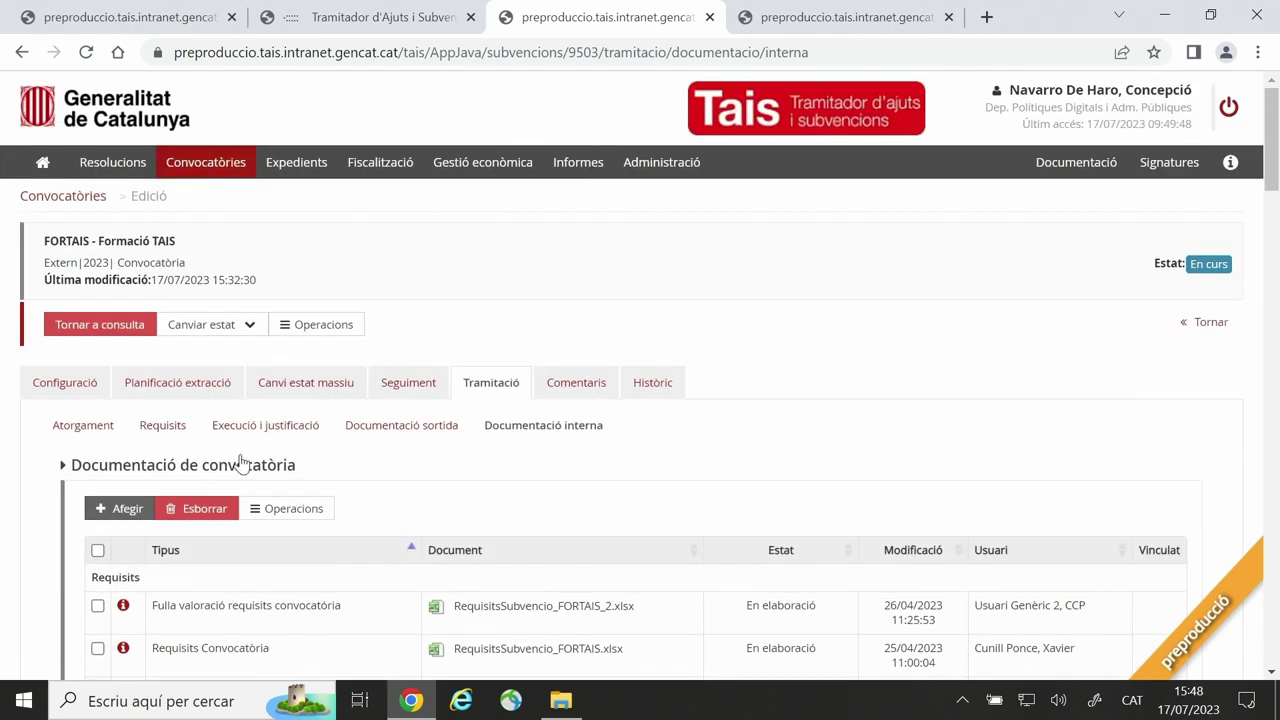
Step: Start a valuation sheet import in the call's Atorgament section and set Dades importació to Ambdós
left_click(72, 428)
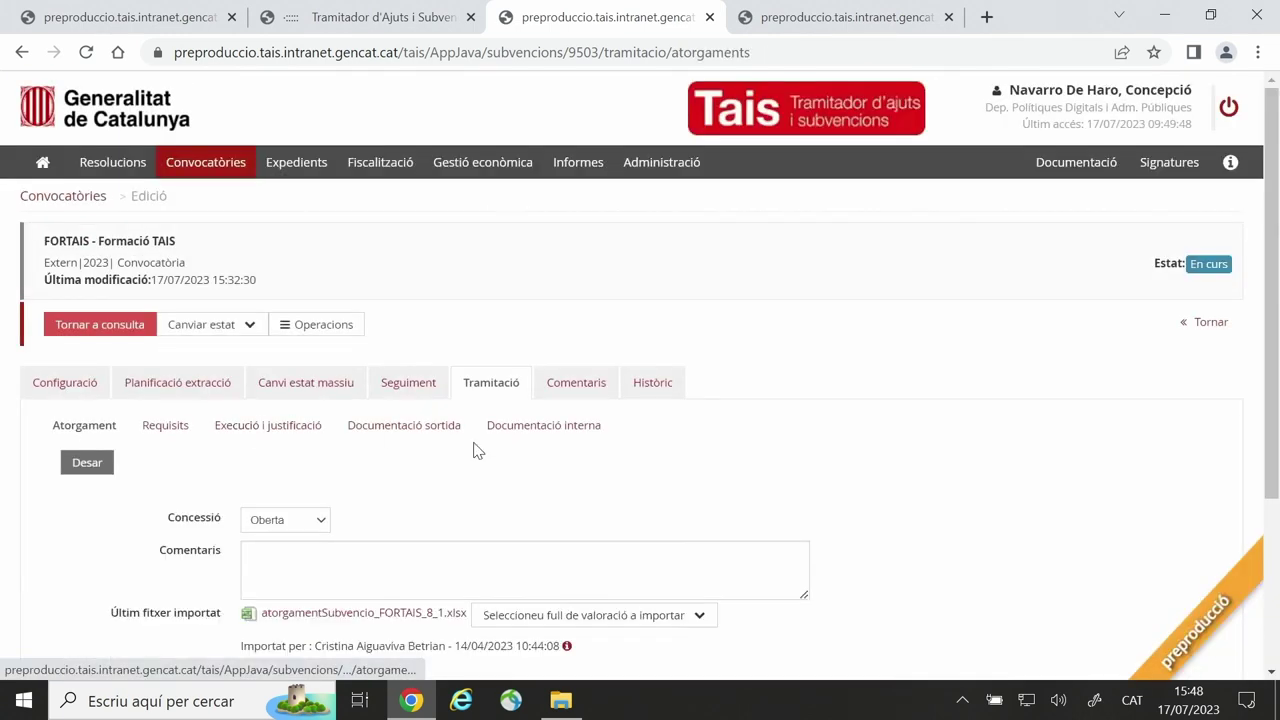
scroll(476, 450, "down", 2)
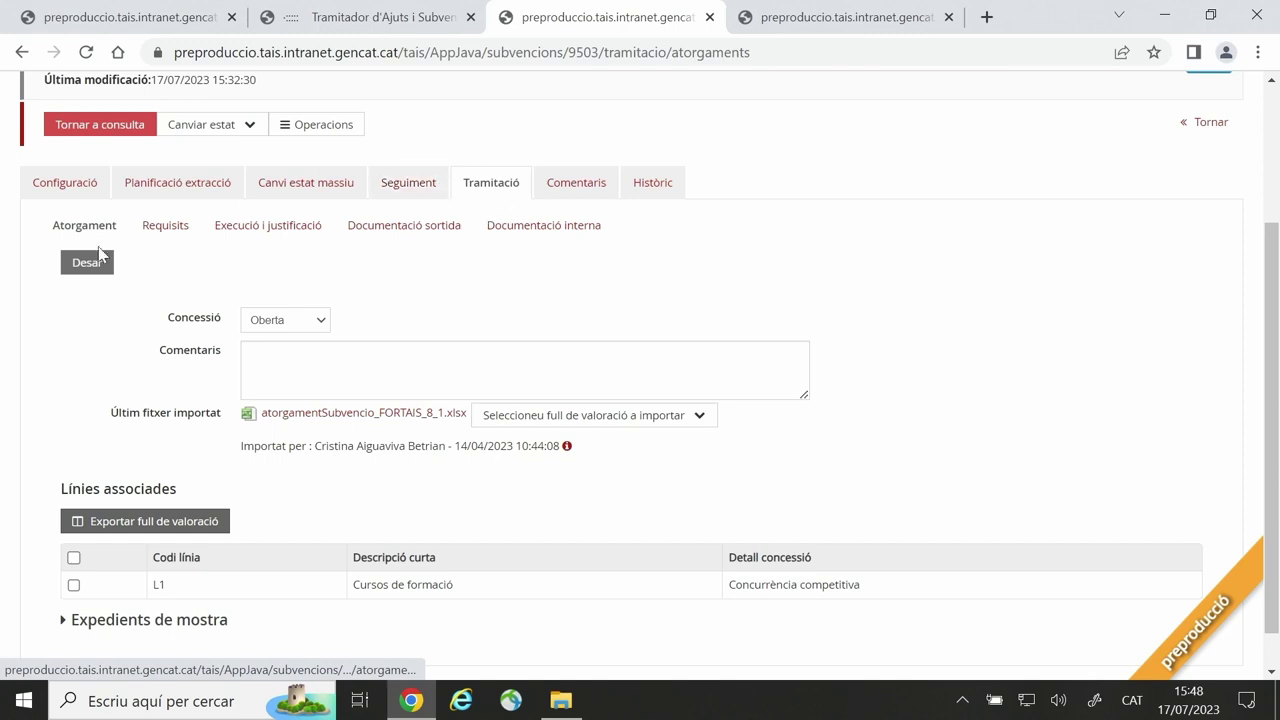
left_click(546, 422)
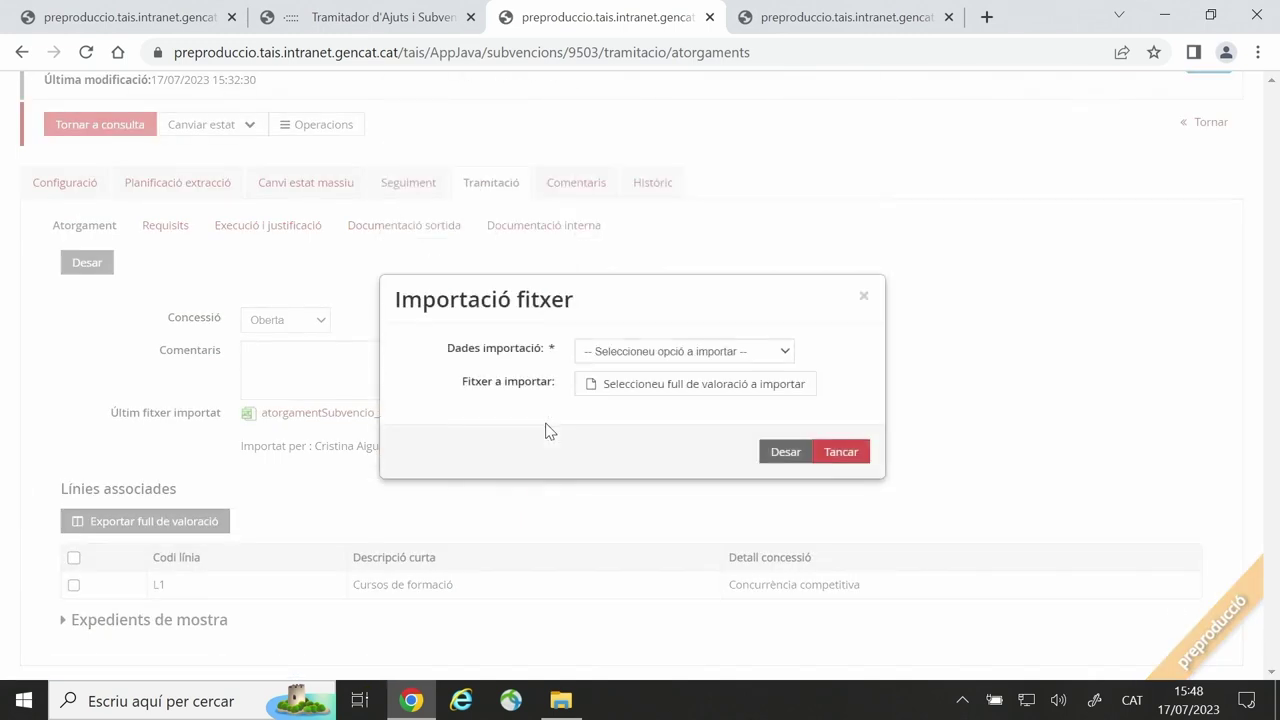
left_click(786, 357)
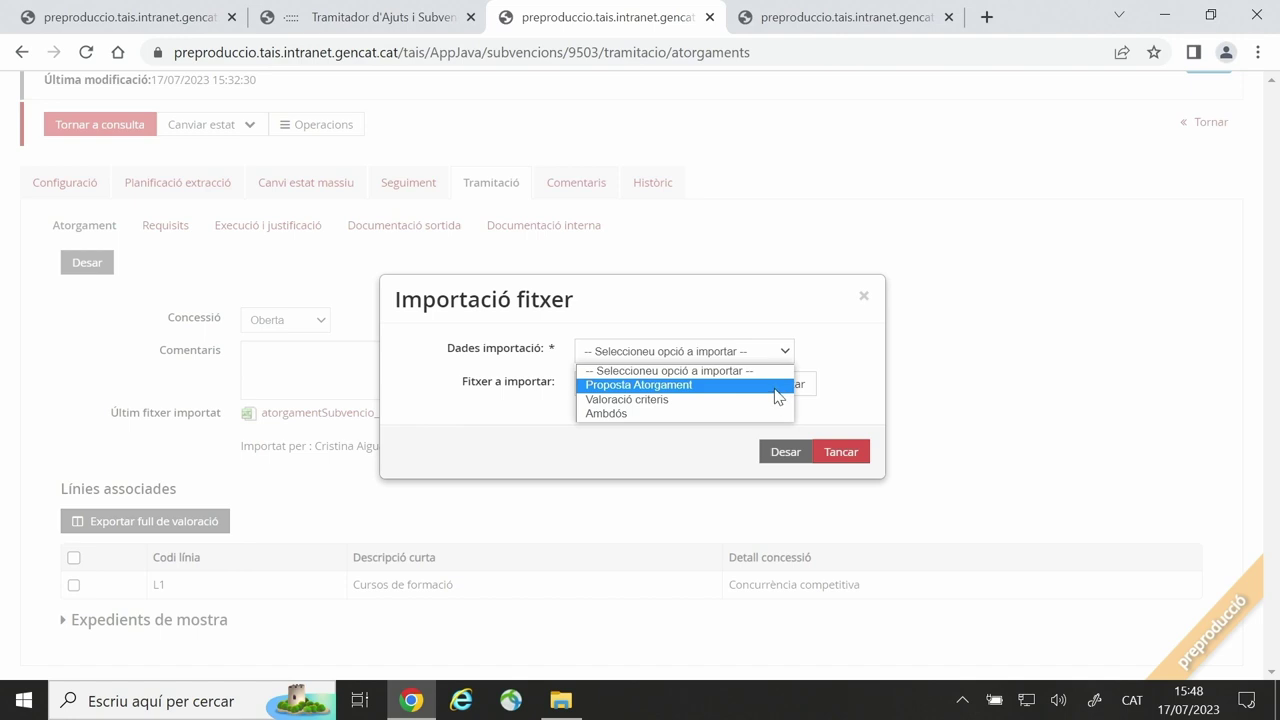
left_click(711, 414)
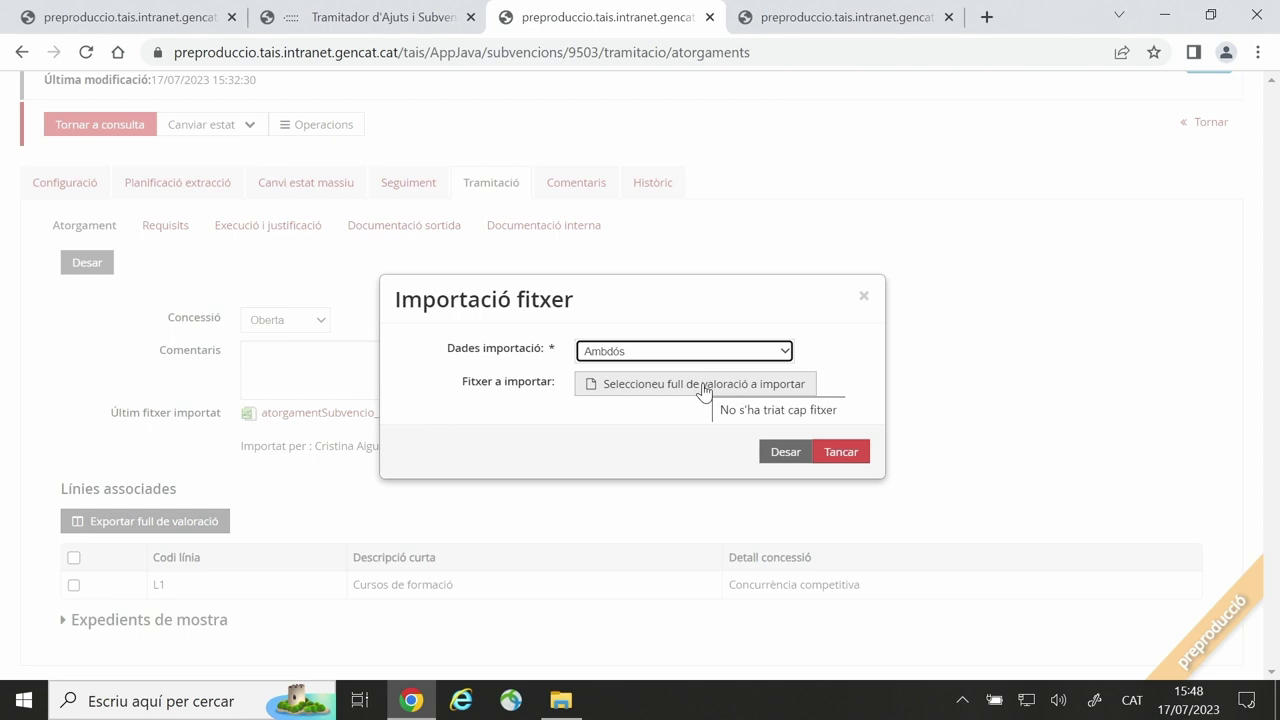
Step: Choose atorgamentSubvencio_FORTAIS_13 from the Baixades folder as the file to import and save the import
left_click(705, 386)
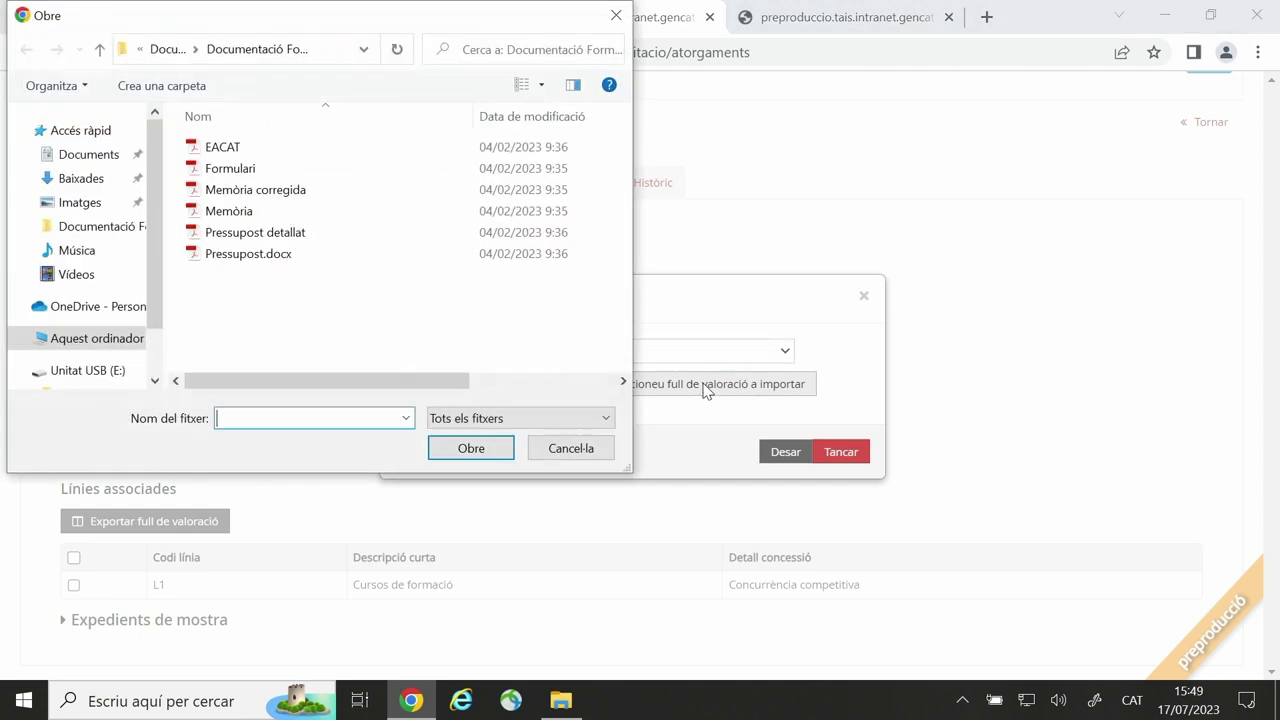
left_click(102, 183)
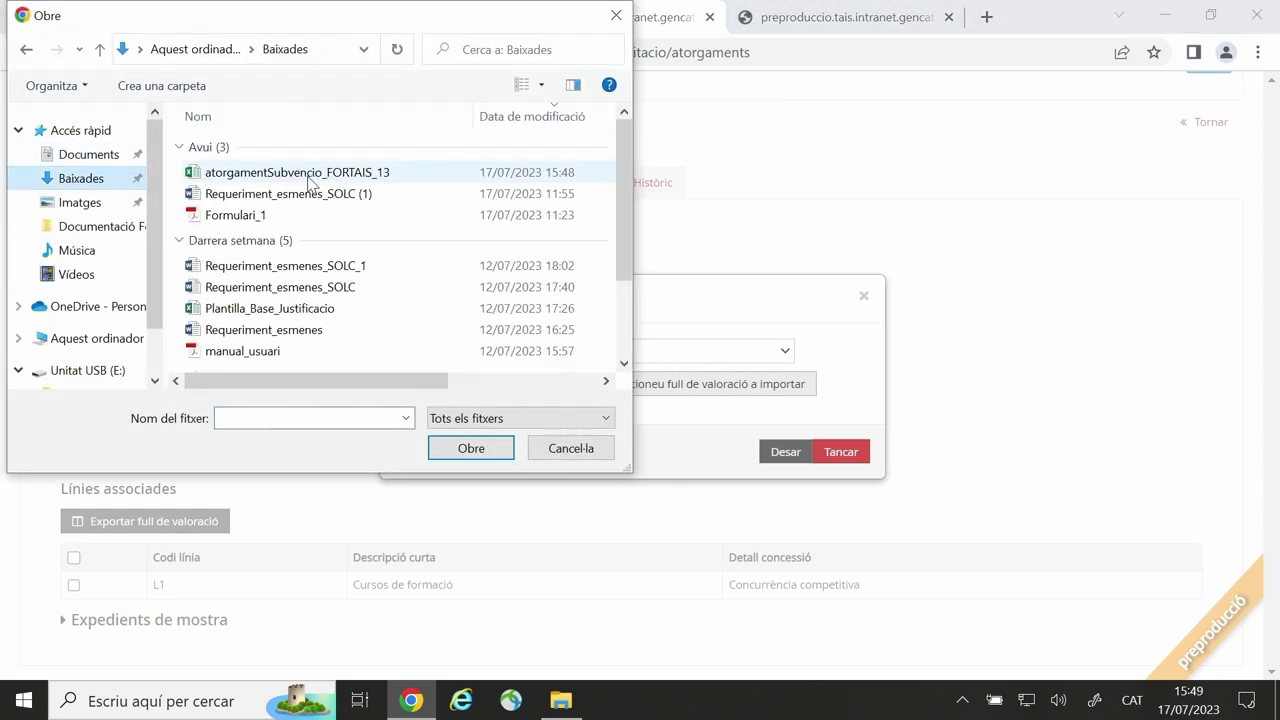
double_click(307, 174)
left_click(786, 478)
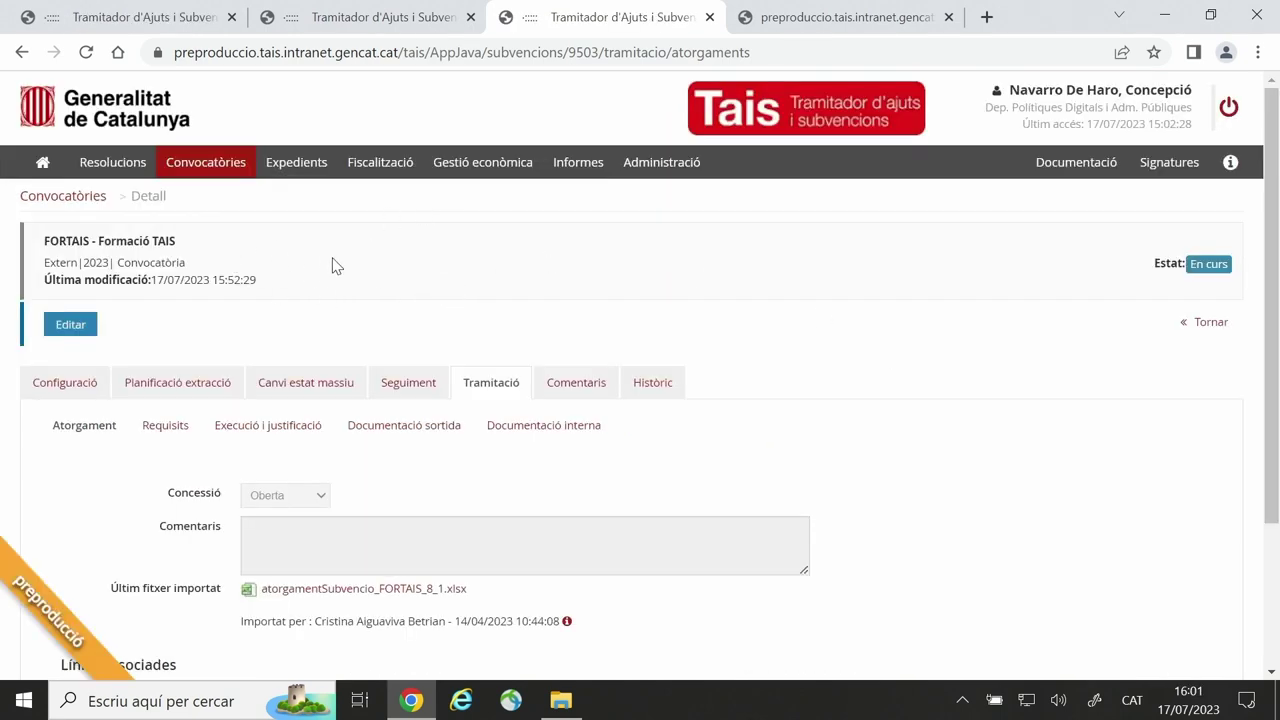
Step: From the expedient search results, open the first listed file in the Valoració state in a new browser tab
left_click(160, 20)
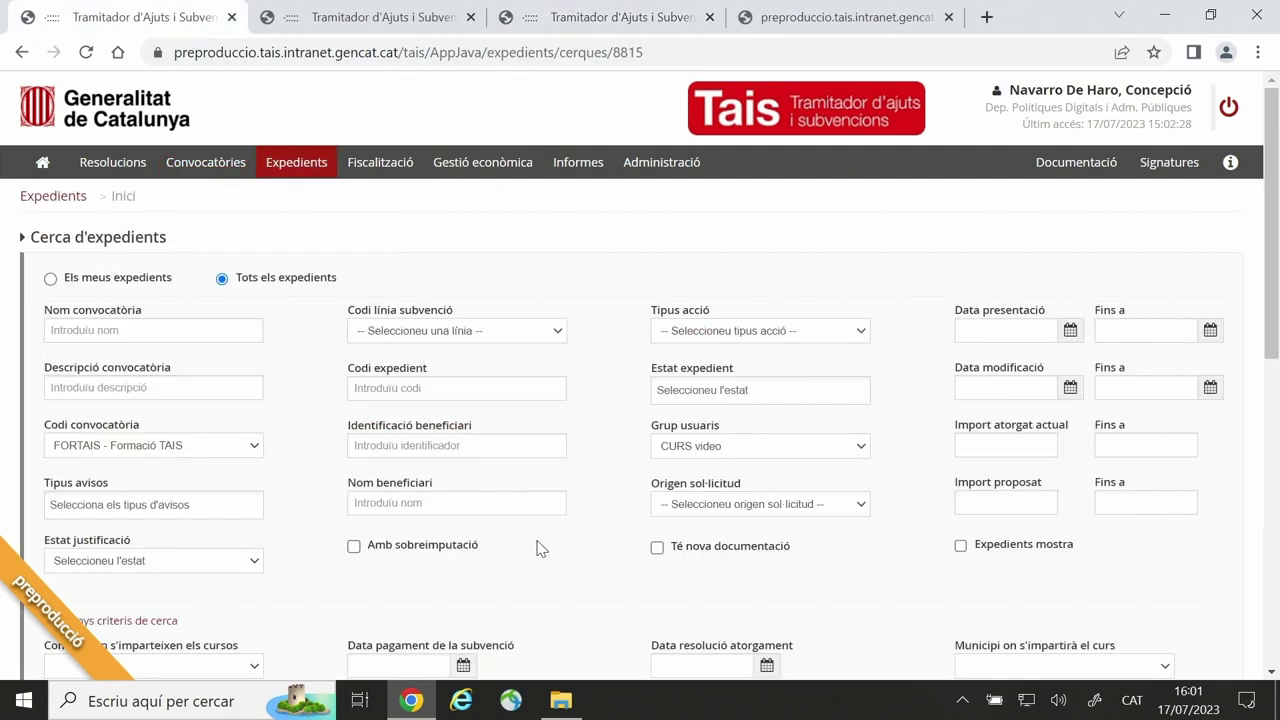
scroll(590, 522, "down", 3)
scroll(590, 522, "down", 3)
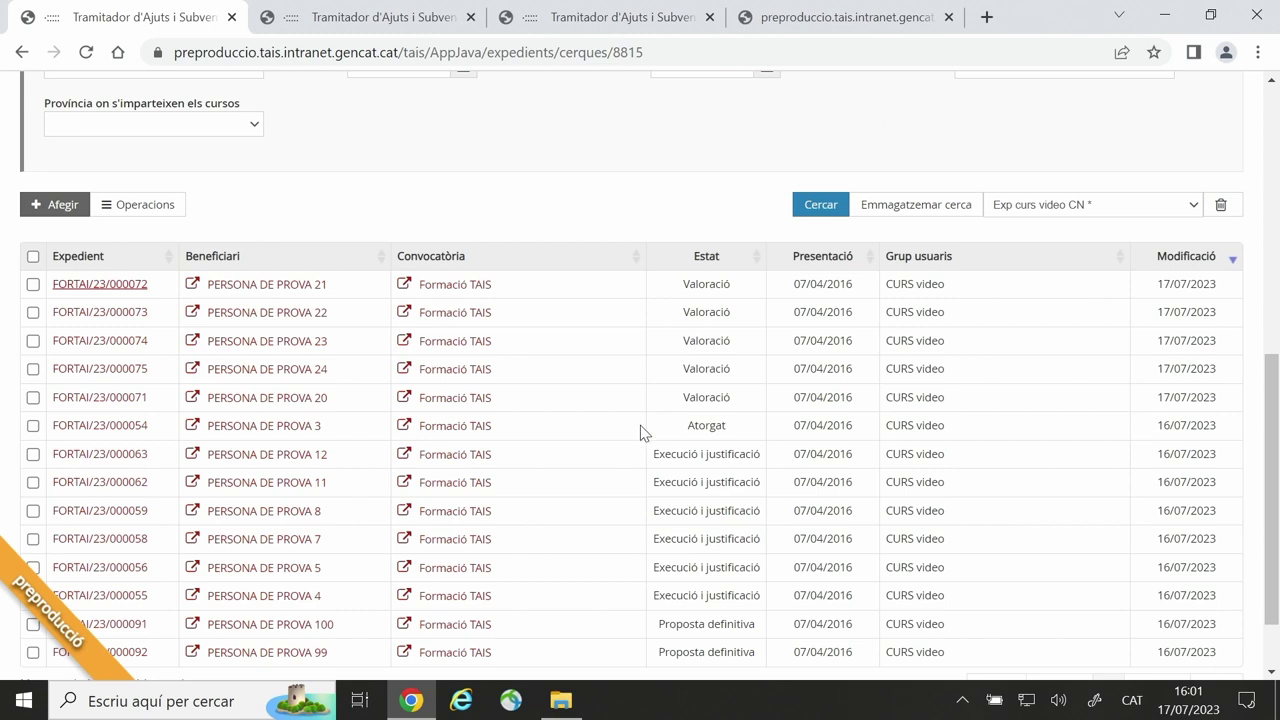
right_click(118, 290)
left_click(200, 304)
left_click(315, 15)
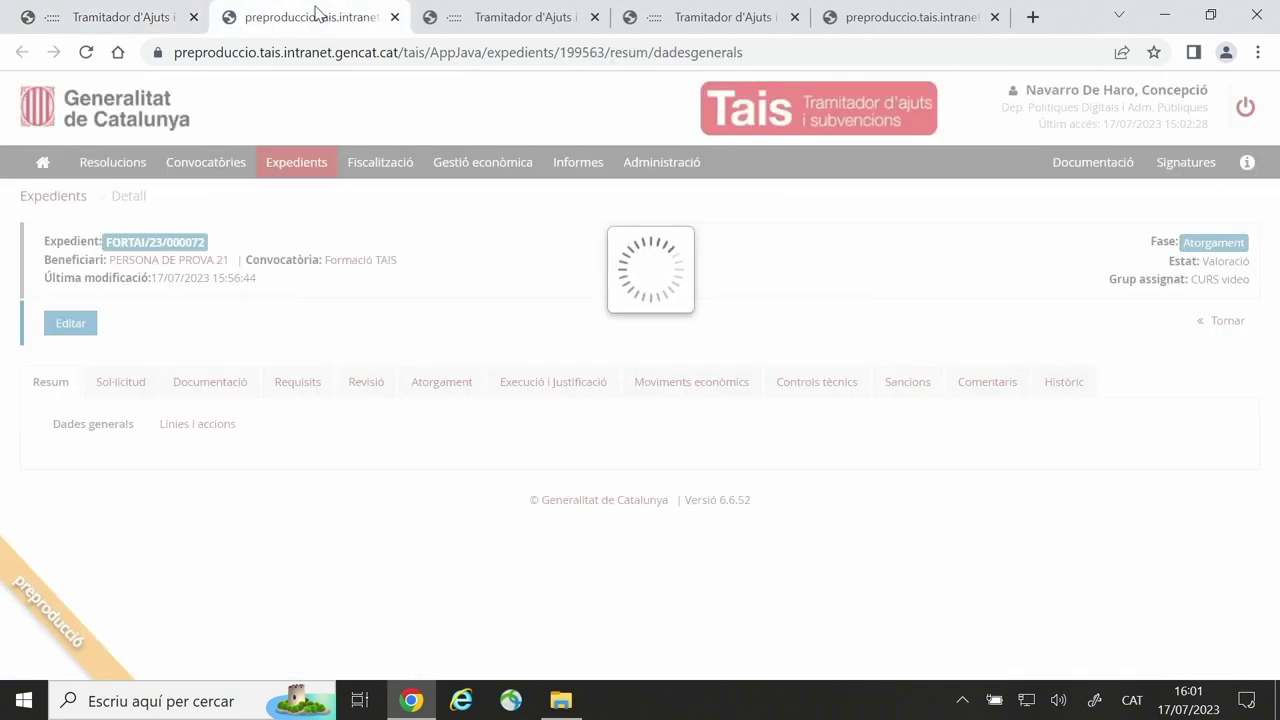
Step: Examine the file's Atorgament lines and the phase data of its FORMACIÓ action
left_click(452, 392)
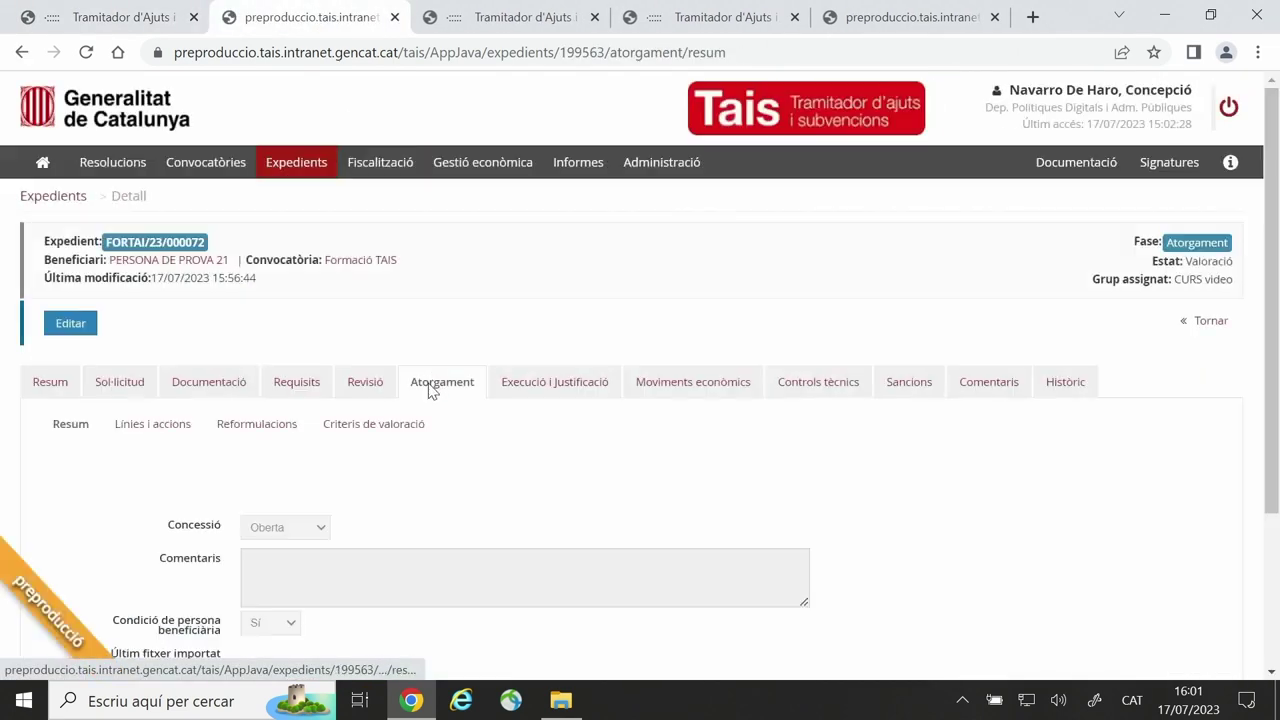
left_click(139, 430)
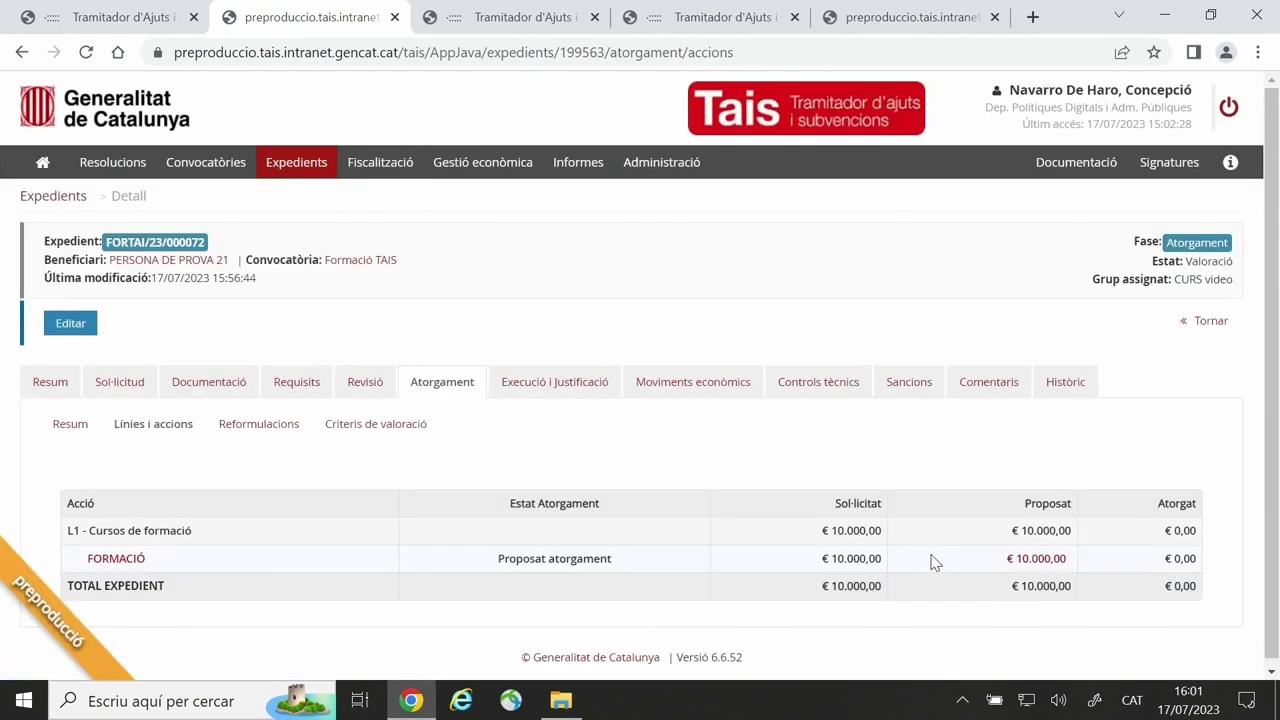
left_click(110, 560)
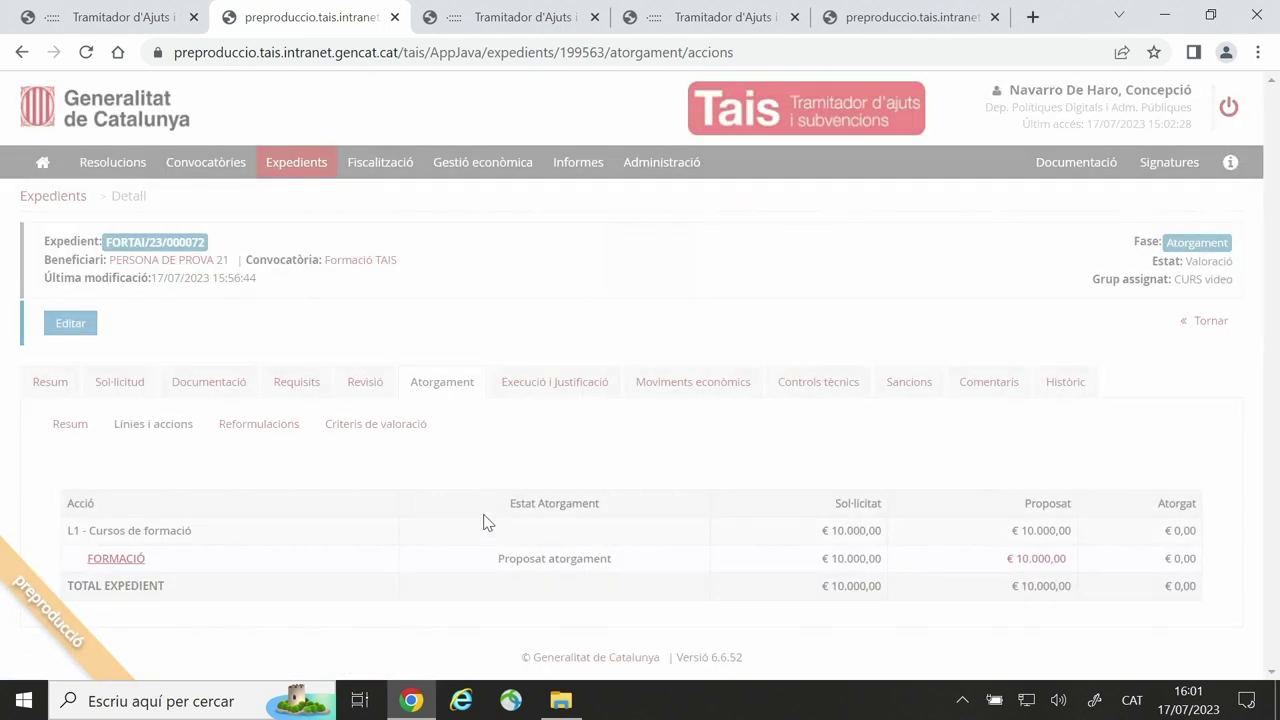
scroll(585, 505, "down", 2)
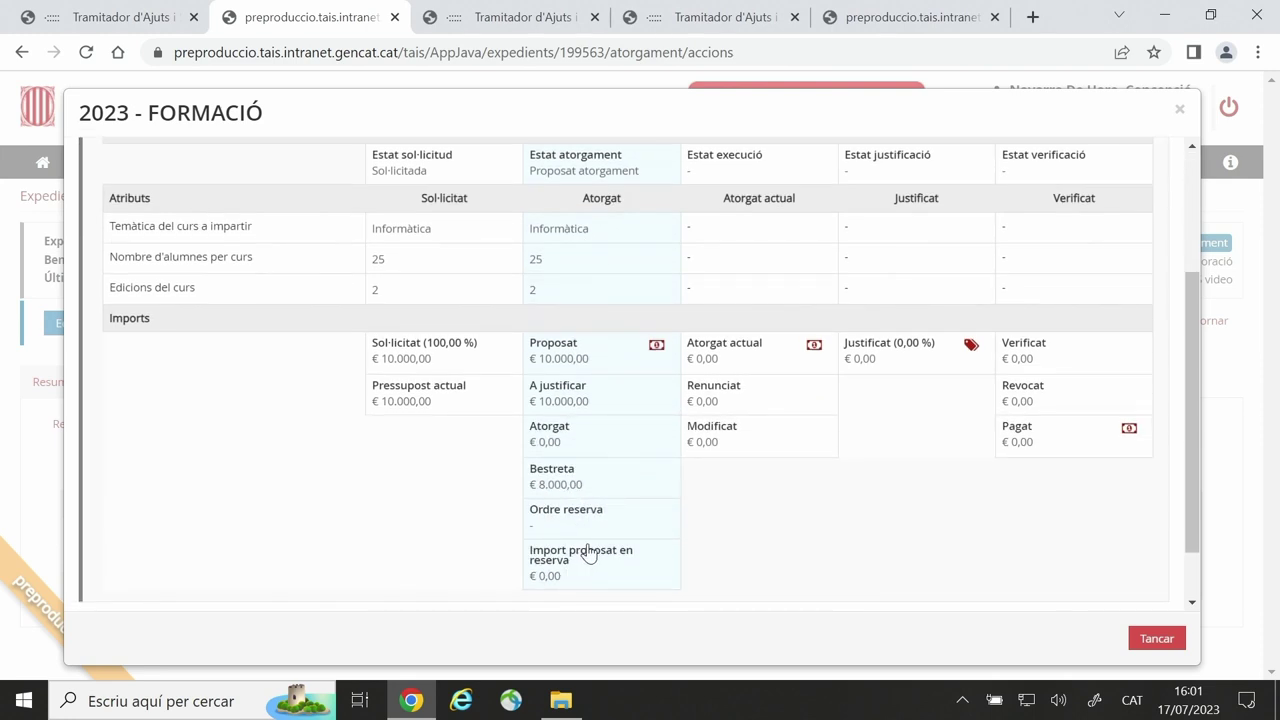
scroll(597, 532, "up", 1)
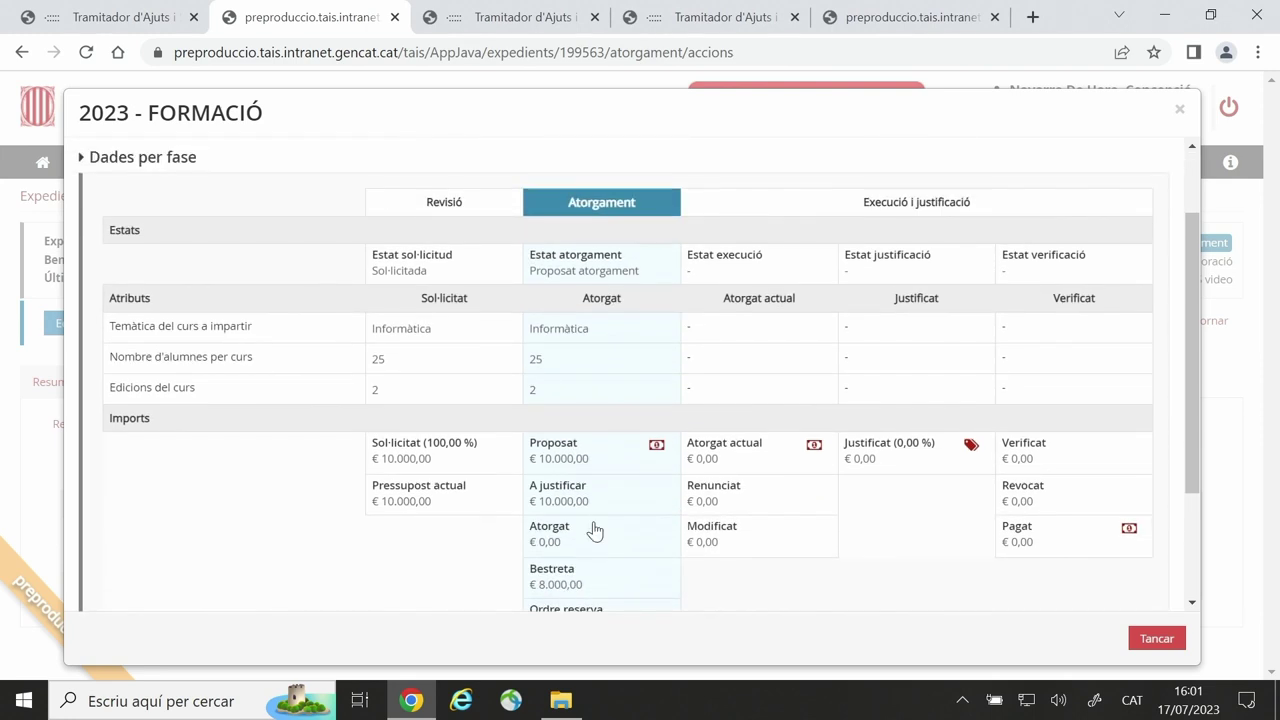
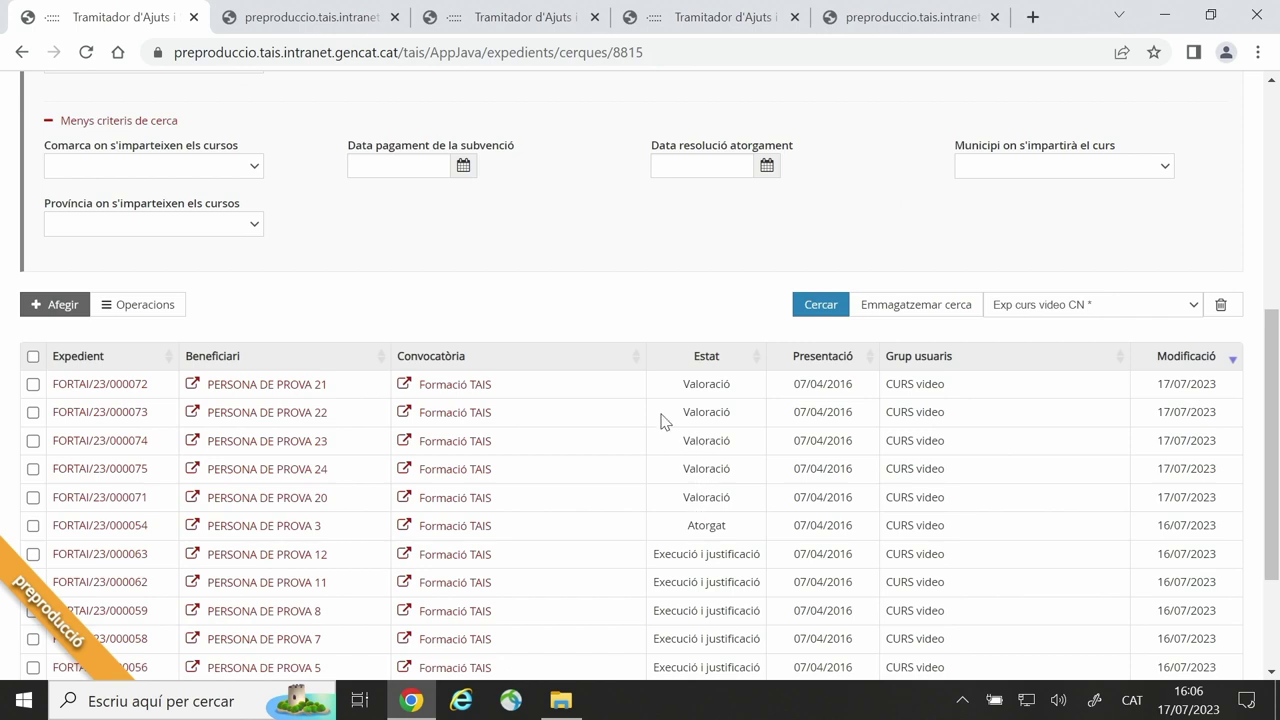
Step: Change the state of the five Valoració files with the decision Passar a proposta provisional, save it and reload the list
left_click(33, 384)
left_click(33, 412)
left_click(33, 441)
left_click(33, 469)
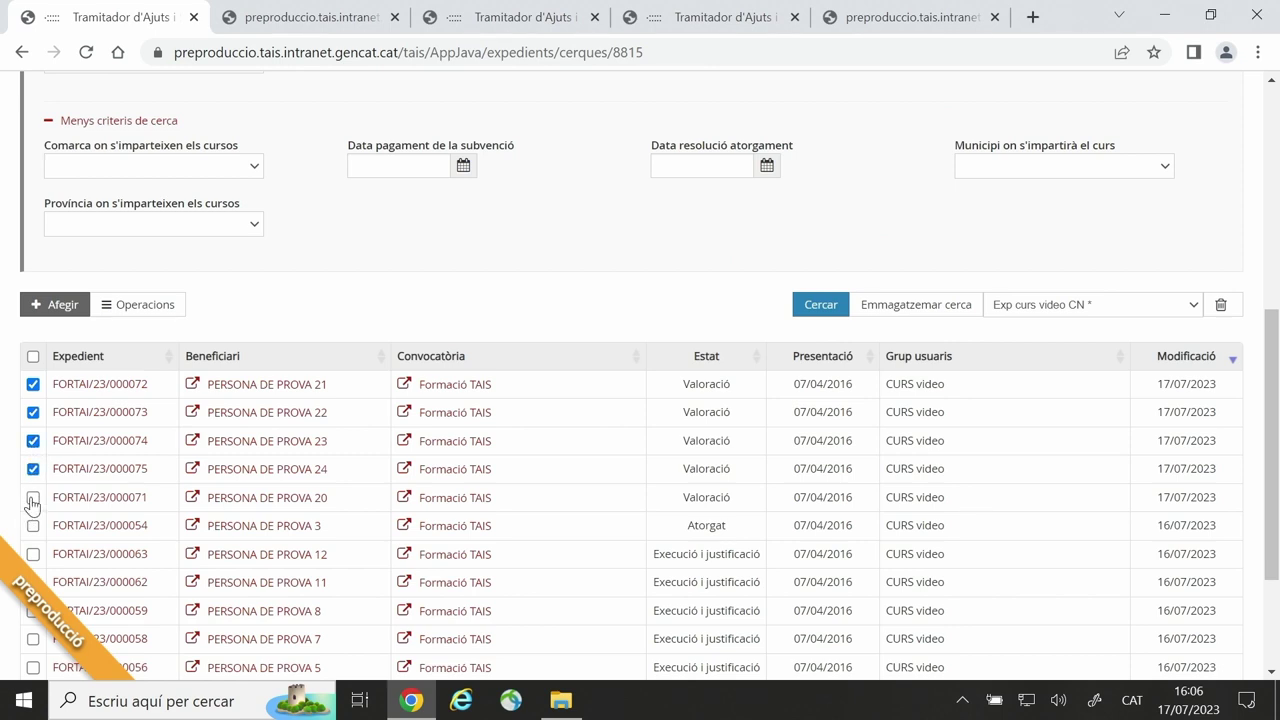
left_click(145, 308)
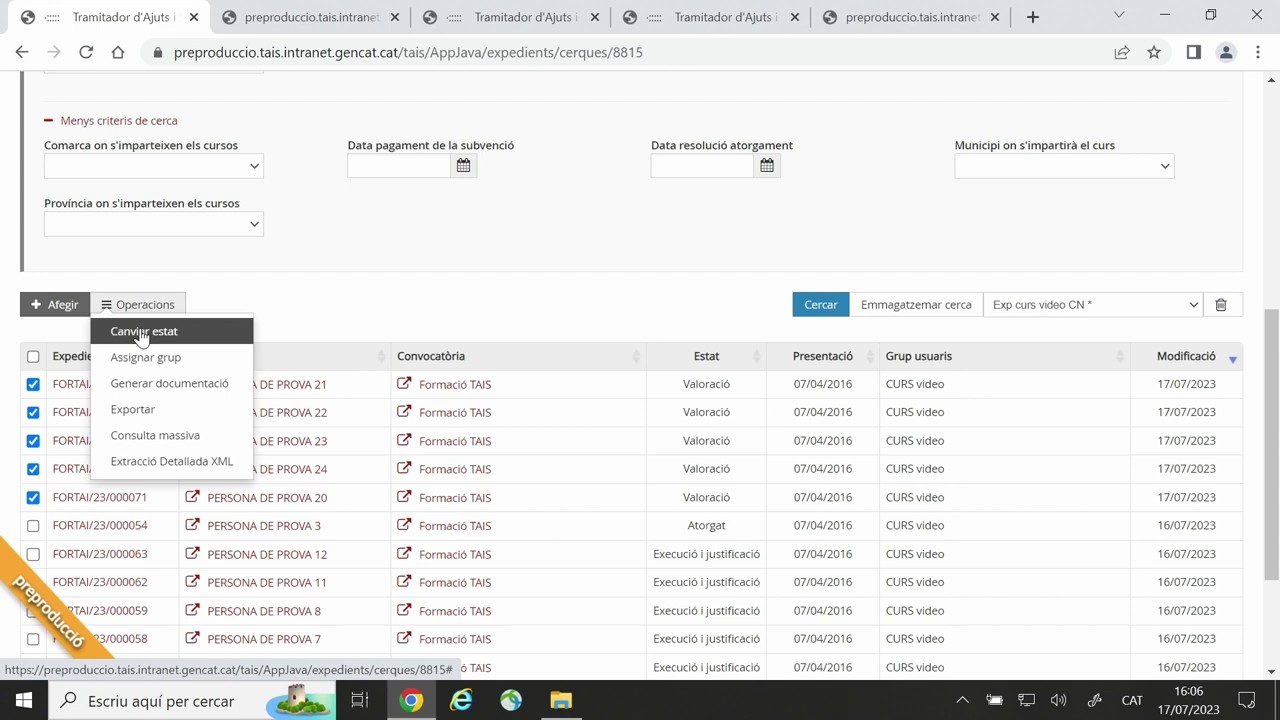
left_click(142, 333)
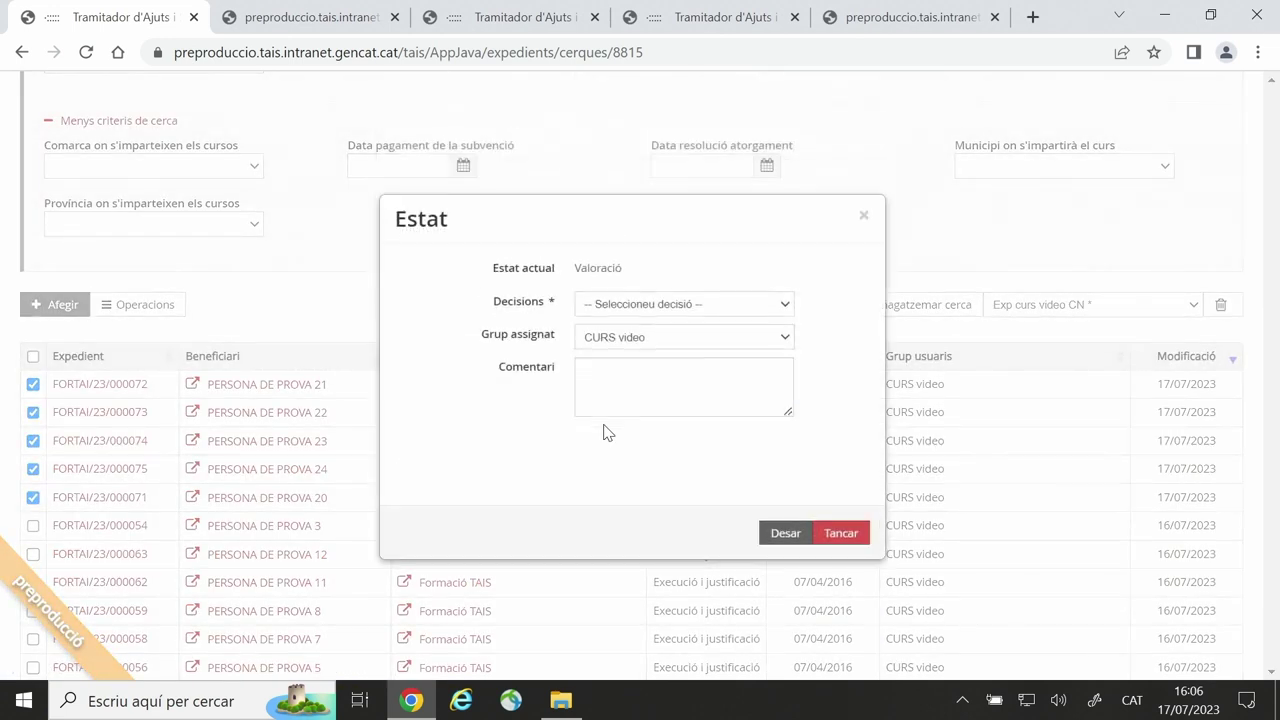
left_click(786, 304)
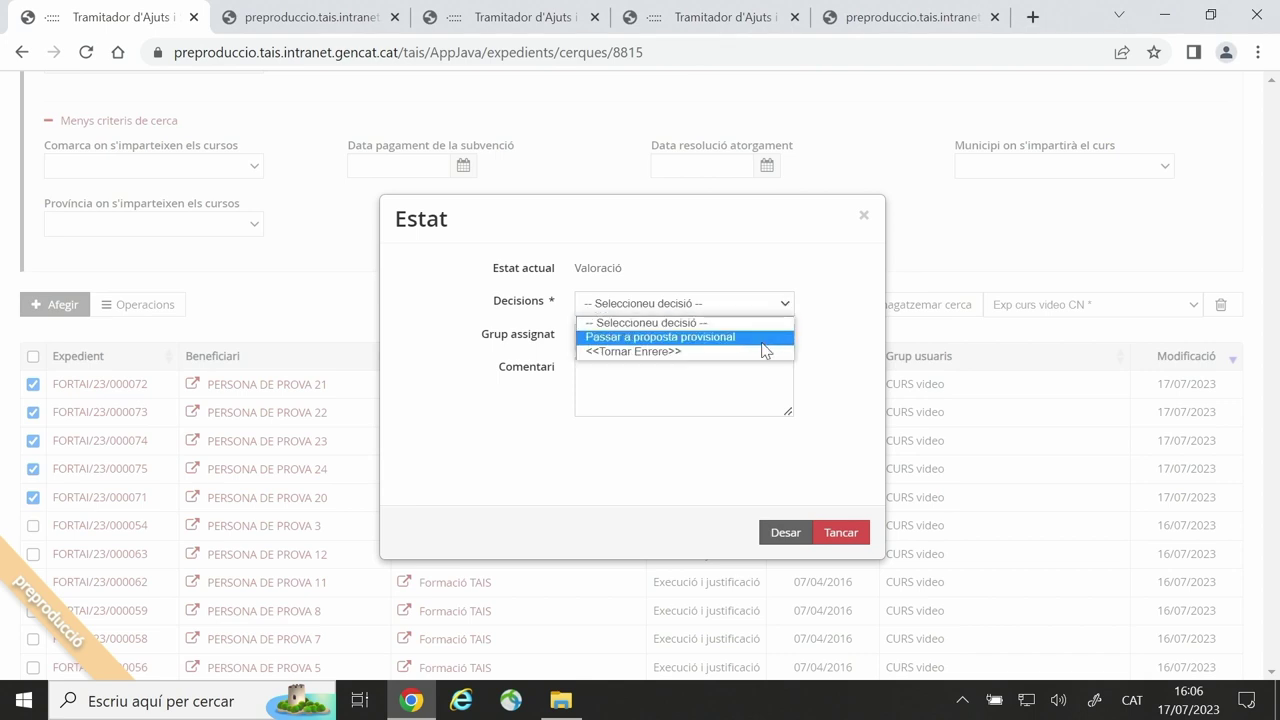
left_click(762, 339)
left_click(783, 537)
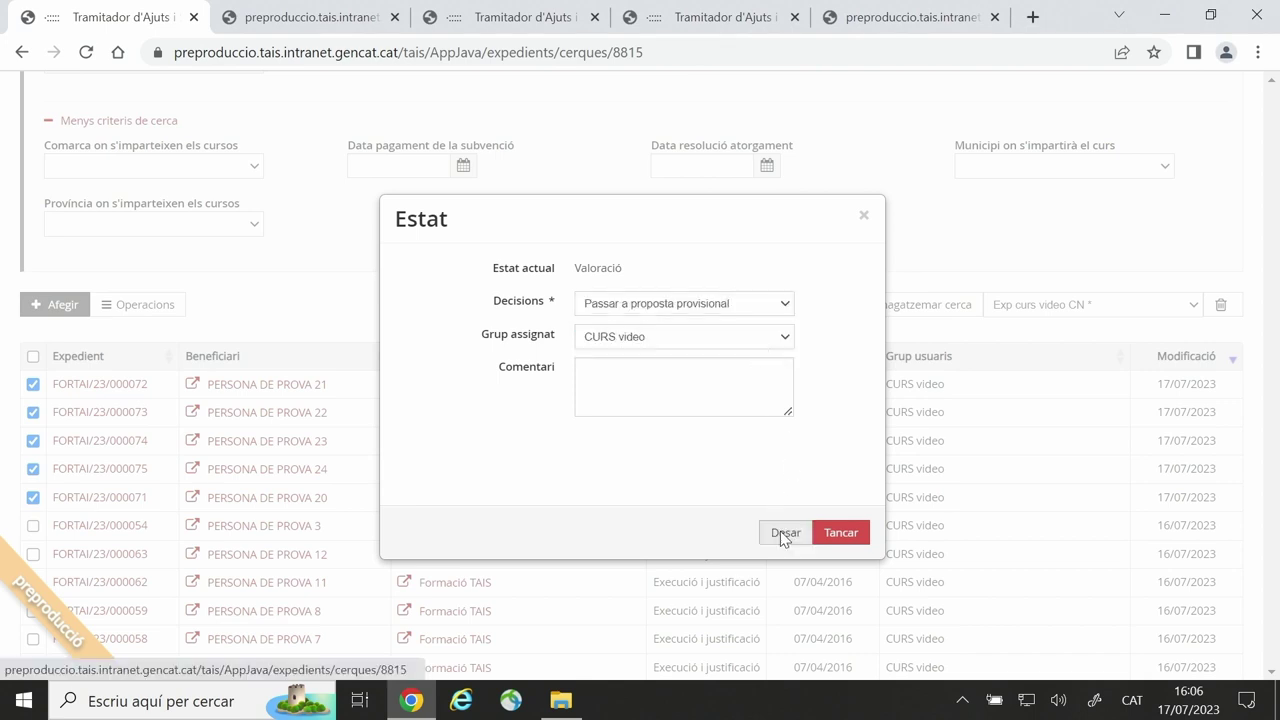
left_click(780, 405)
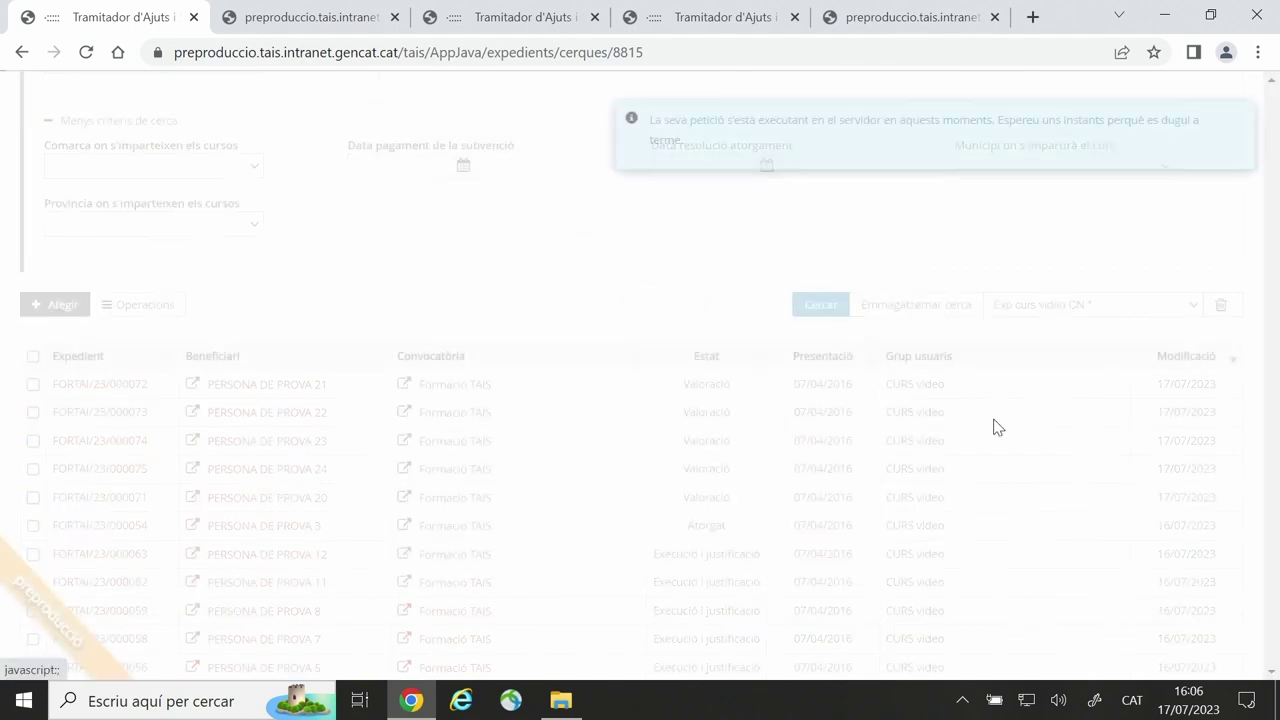
left_click(86, 52)
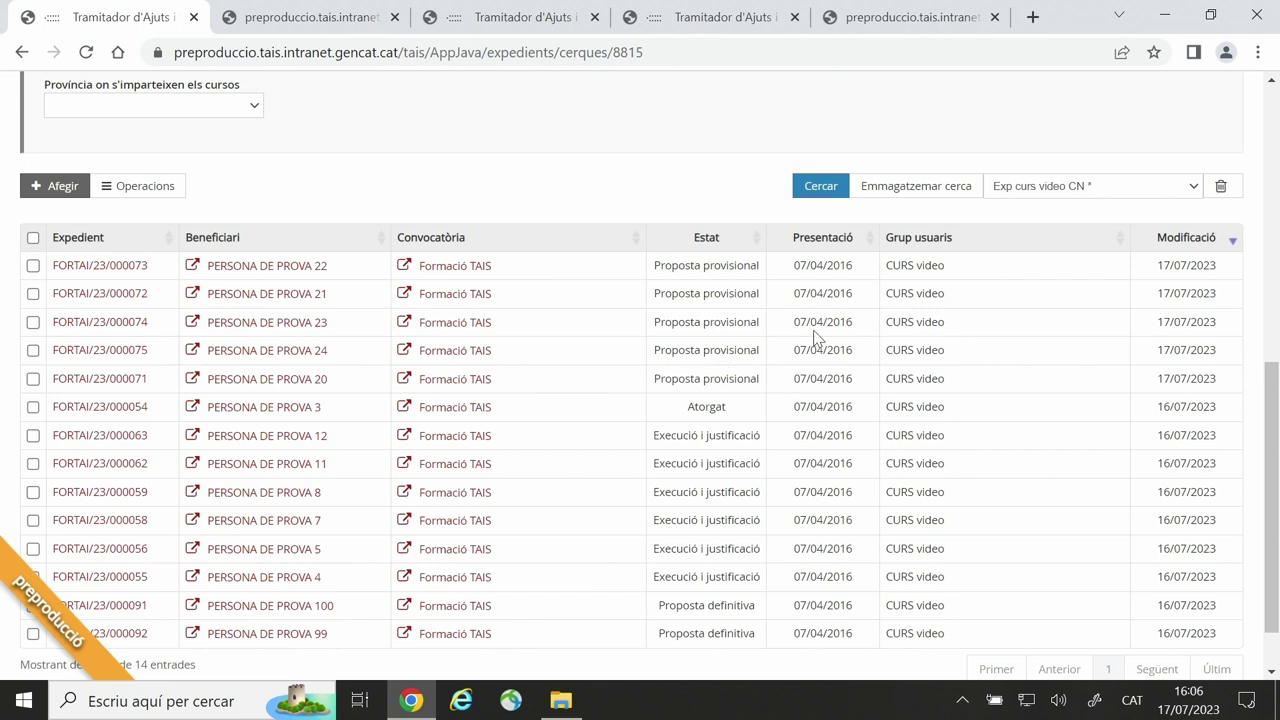
scroll(594, 390, "up", 2)
scroll(590, 380, "up", 3)
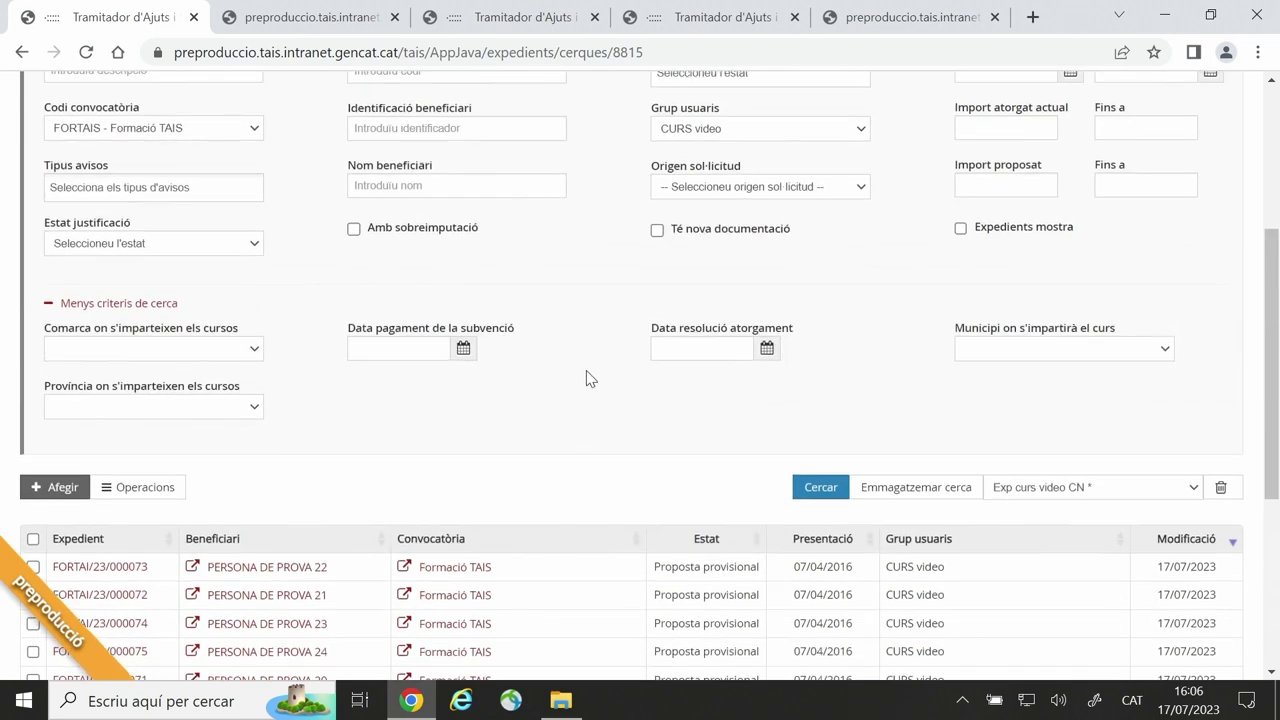
left_click(341, 17)
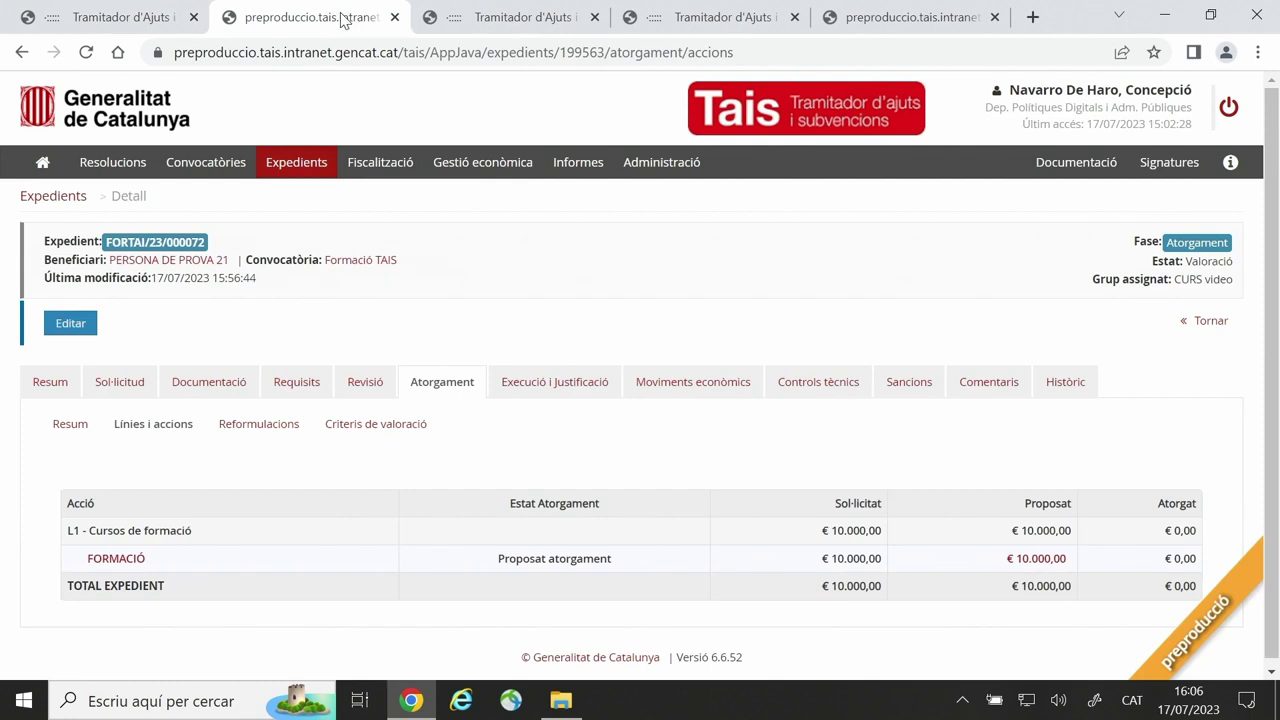
left_click(470, 18)
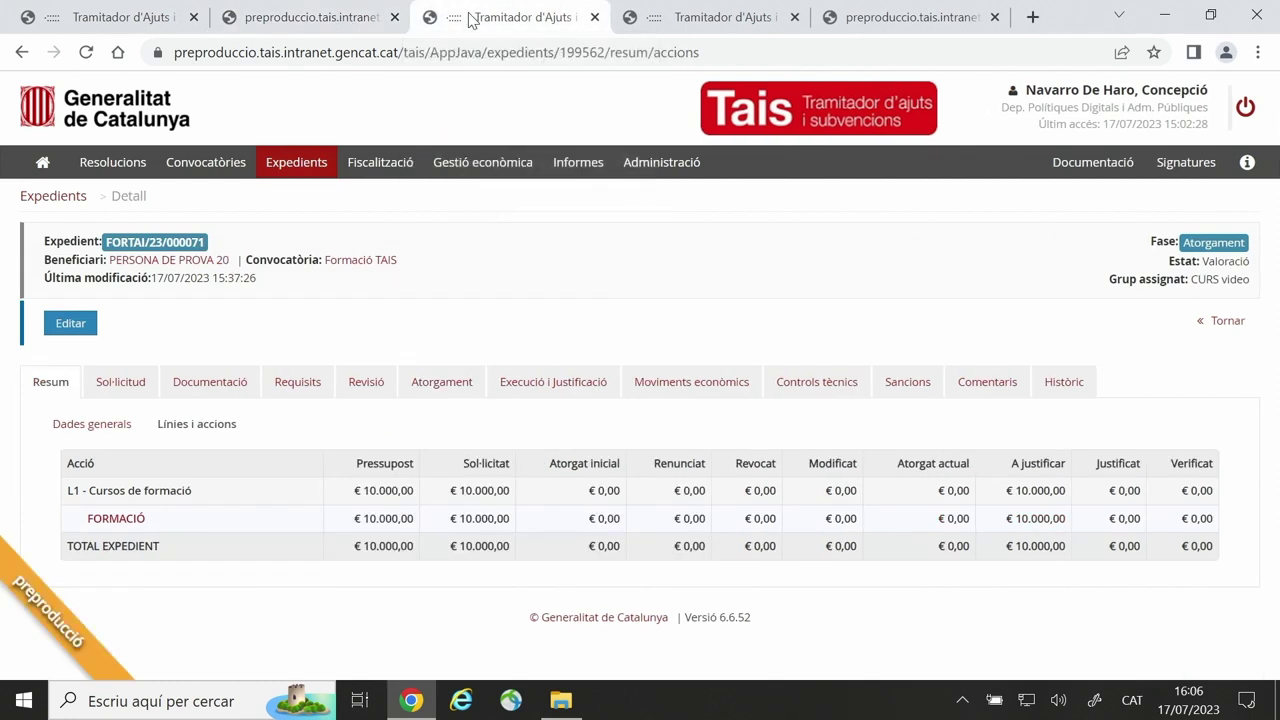
left_click(315, 18)
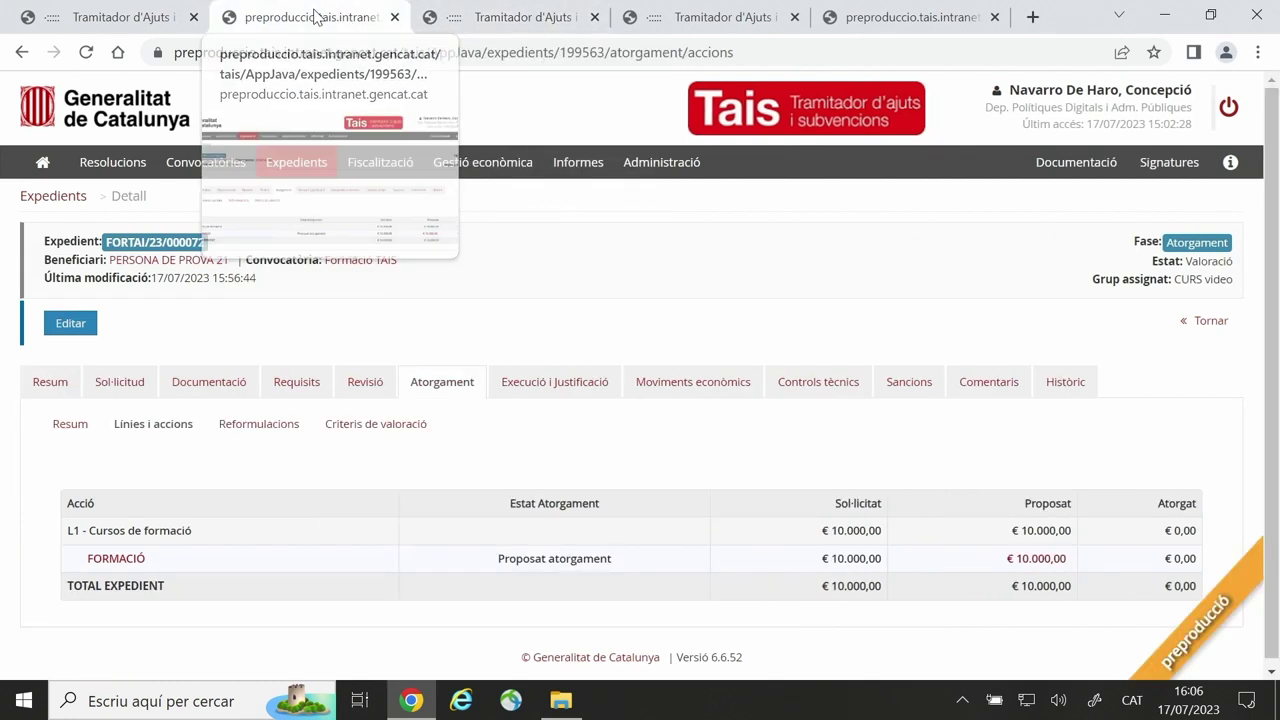
left_click(100, 18)
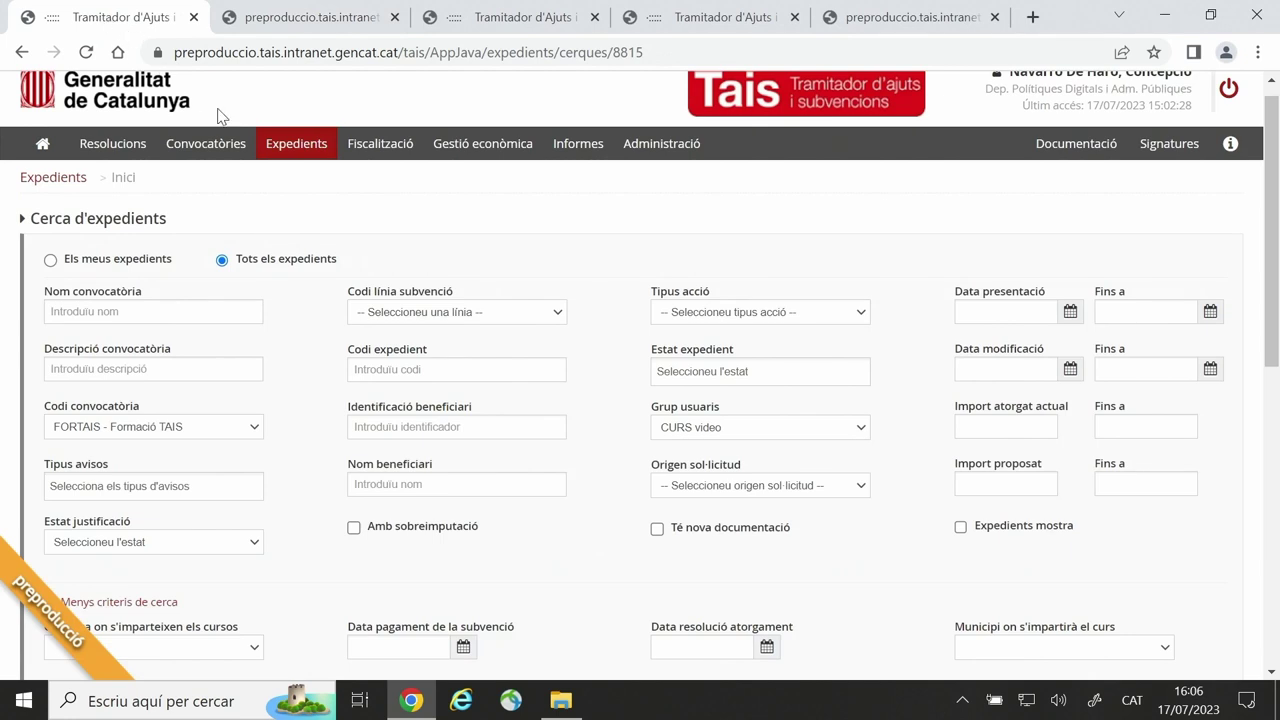
Step: Open the award lines of the file opened earlier in edit mode, check its updated state and return to consultation mode
left_click(293, 12)
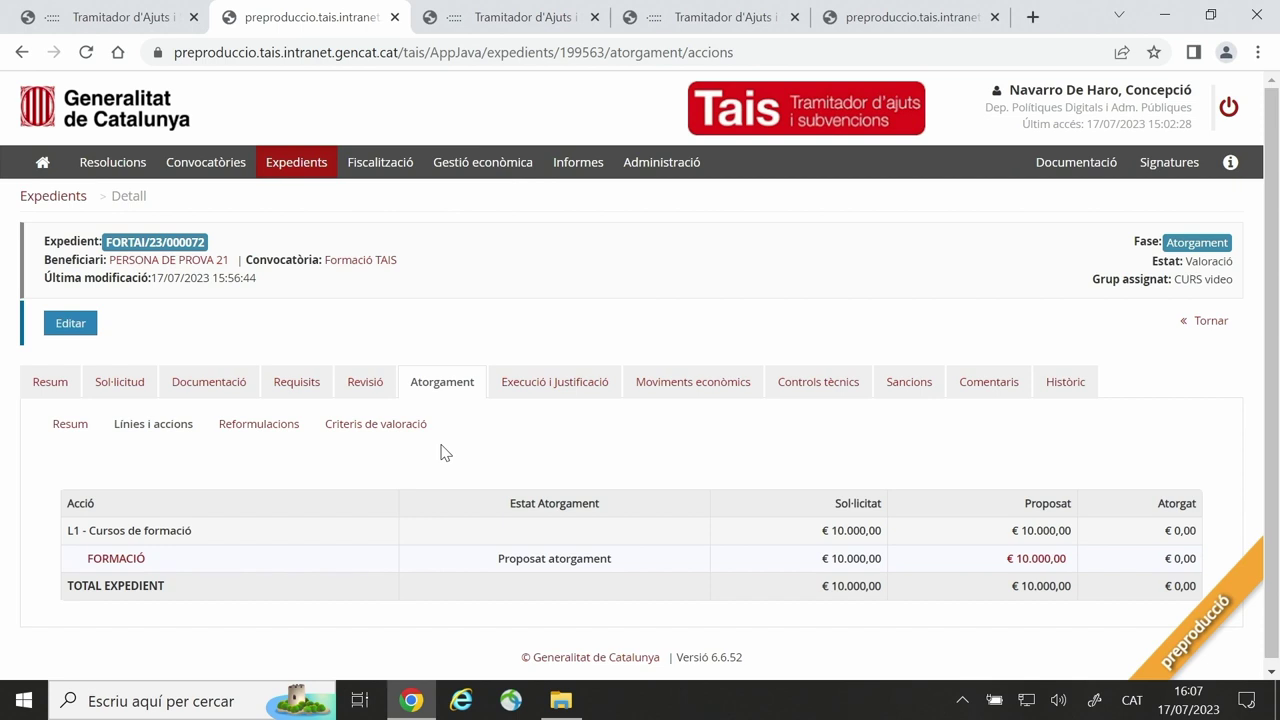
left_click(72, 325)
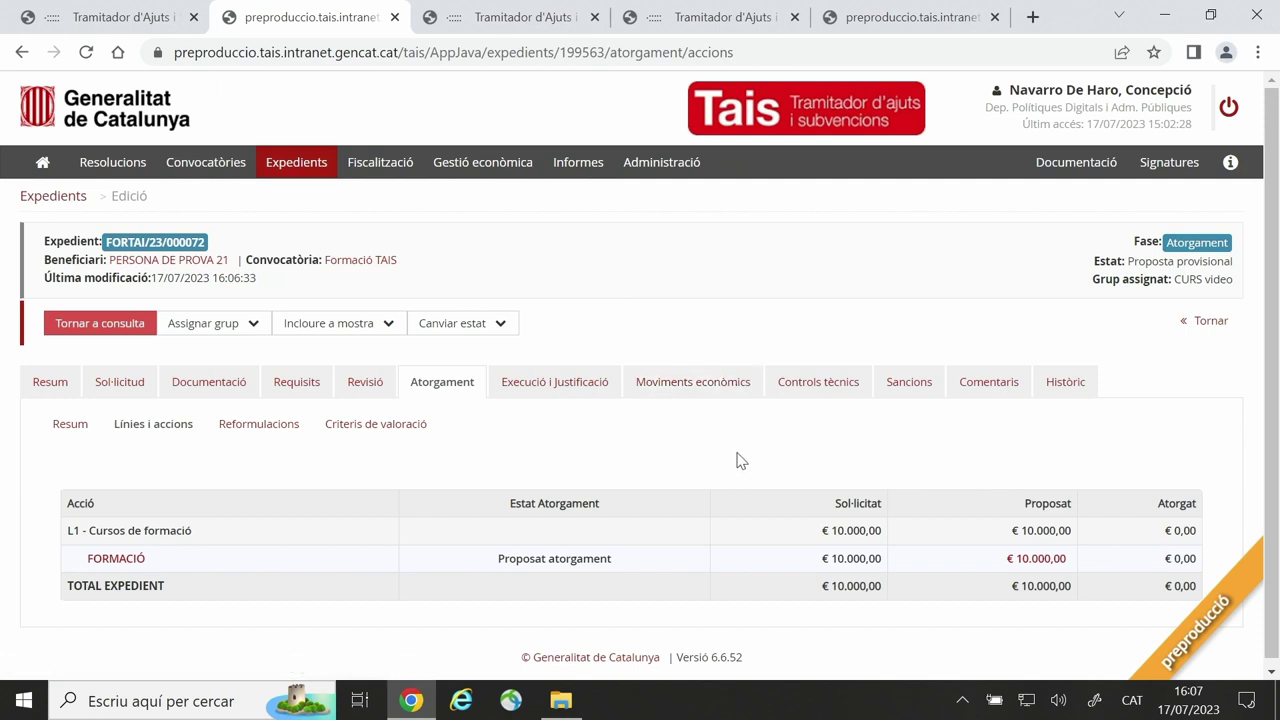
left_click(94, 324)
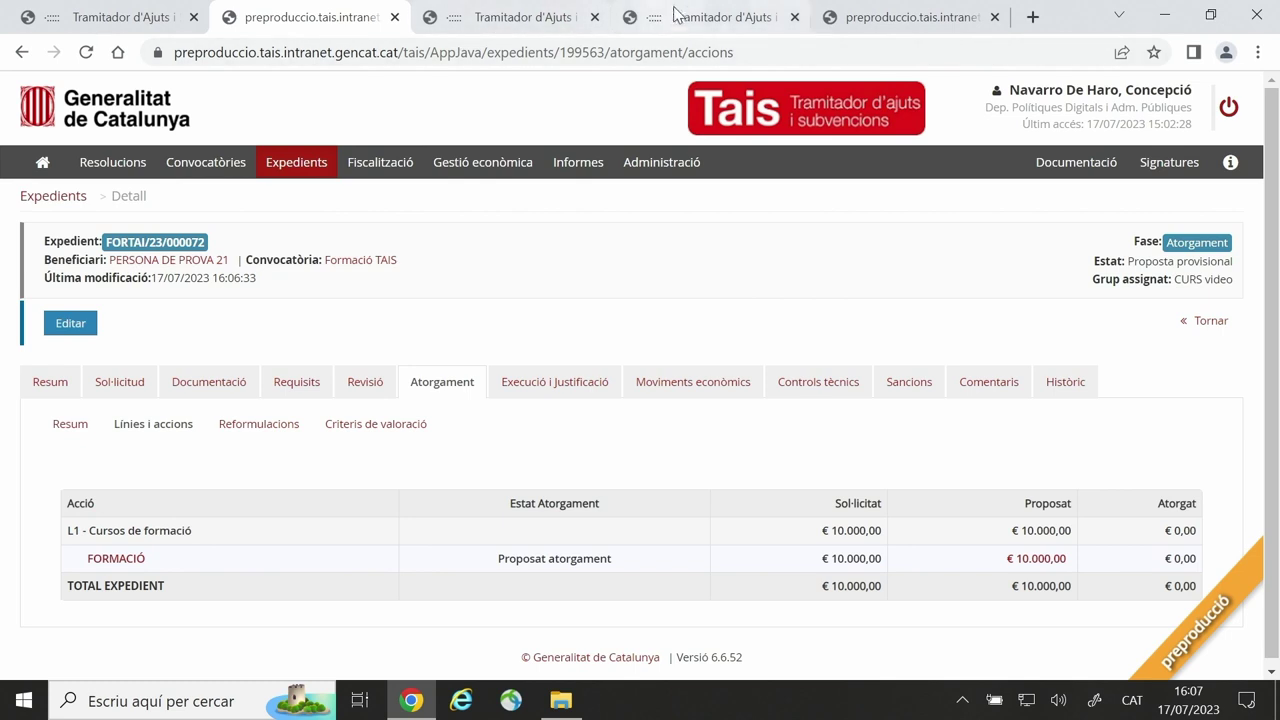
Step: Return to the FORTAIS call and view the call documents under Documentació sortida
left_click(707, 18)
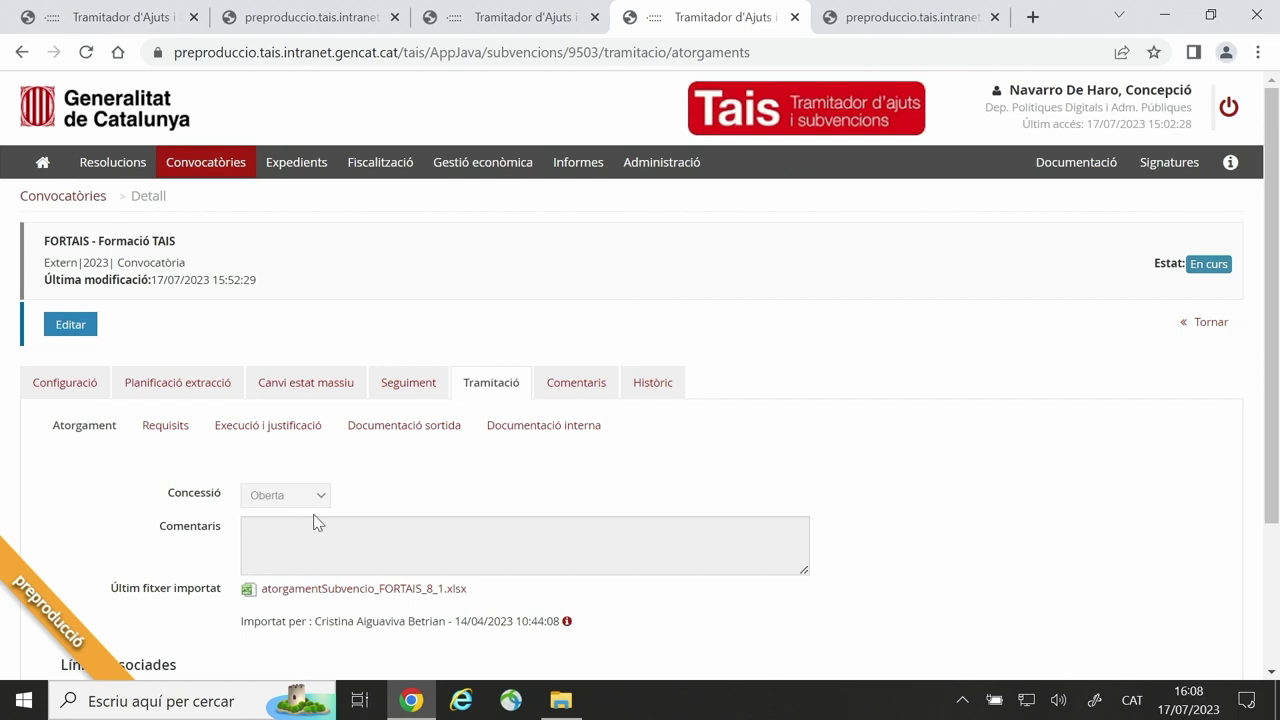
left_click(414, 428)
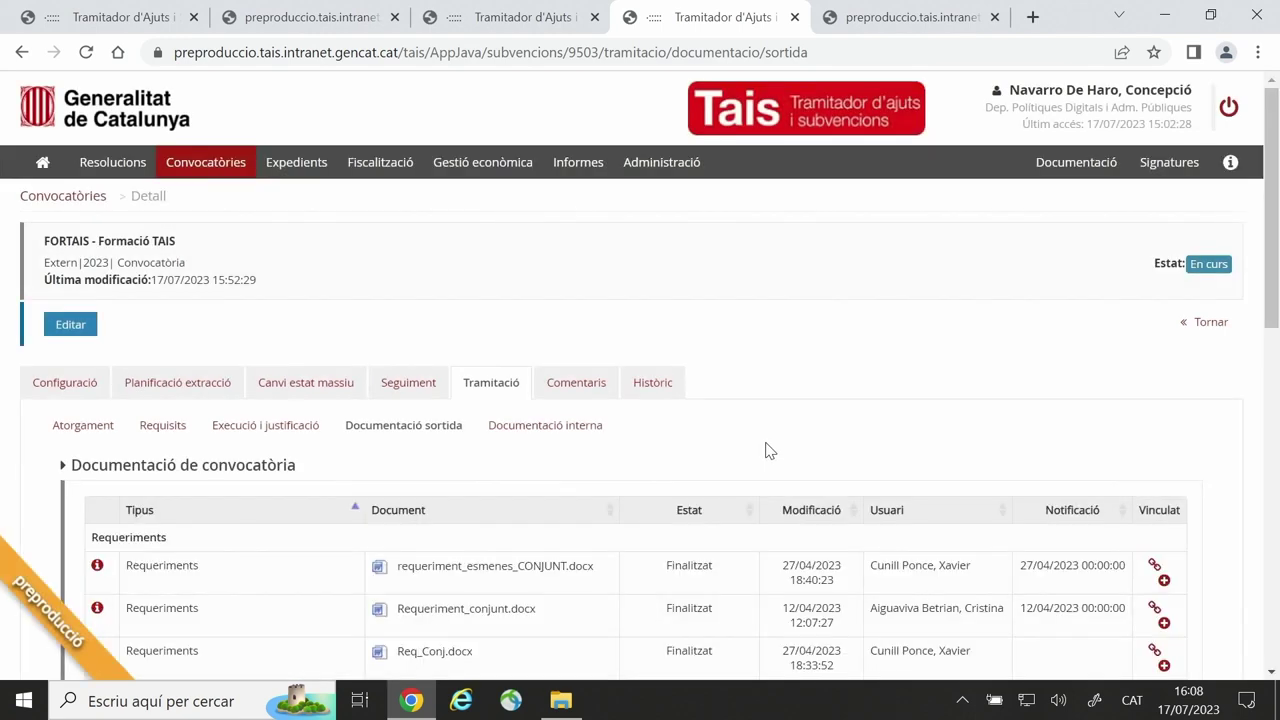
scroll(765, 450, "down", 4)
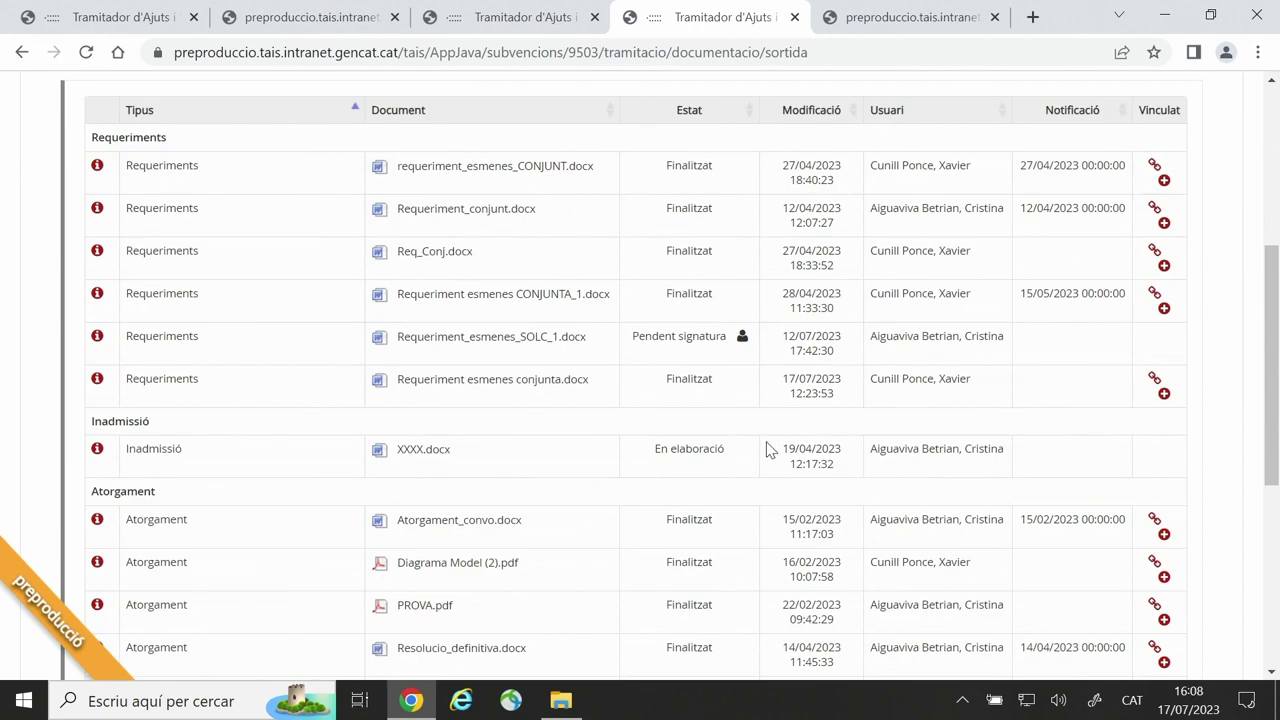
Step: Examine the call's outgoing documents in the Requeriments, Inadmissió and Atorgament groups and in the L1 line section
scroll(768, 450, "down", 2)
scroll(768, 450, "up", 4)
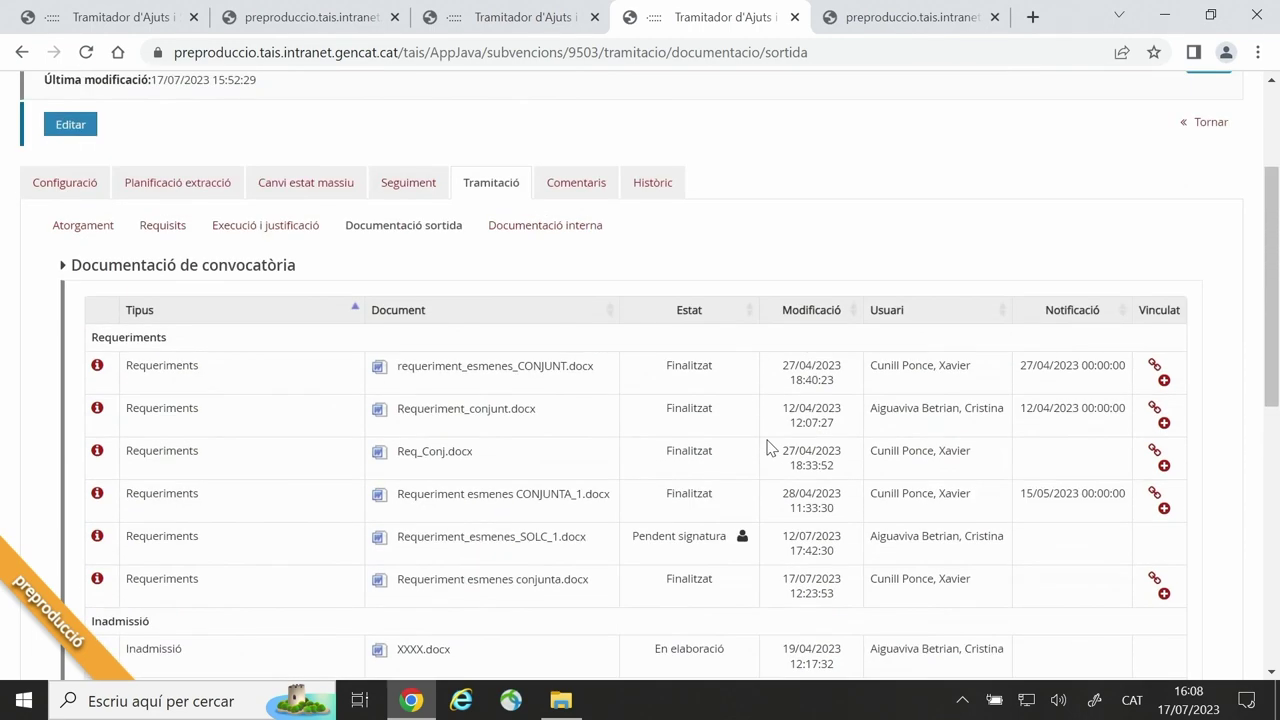
scroll(549, 337, "down", 7)
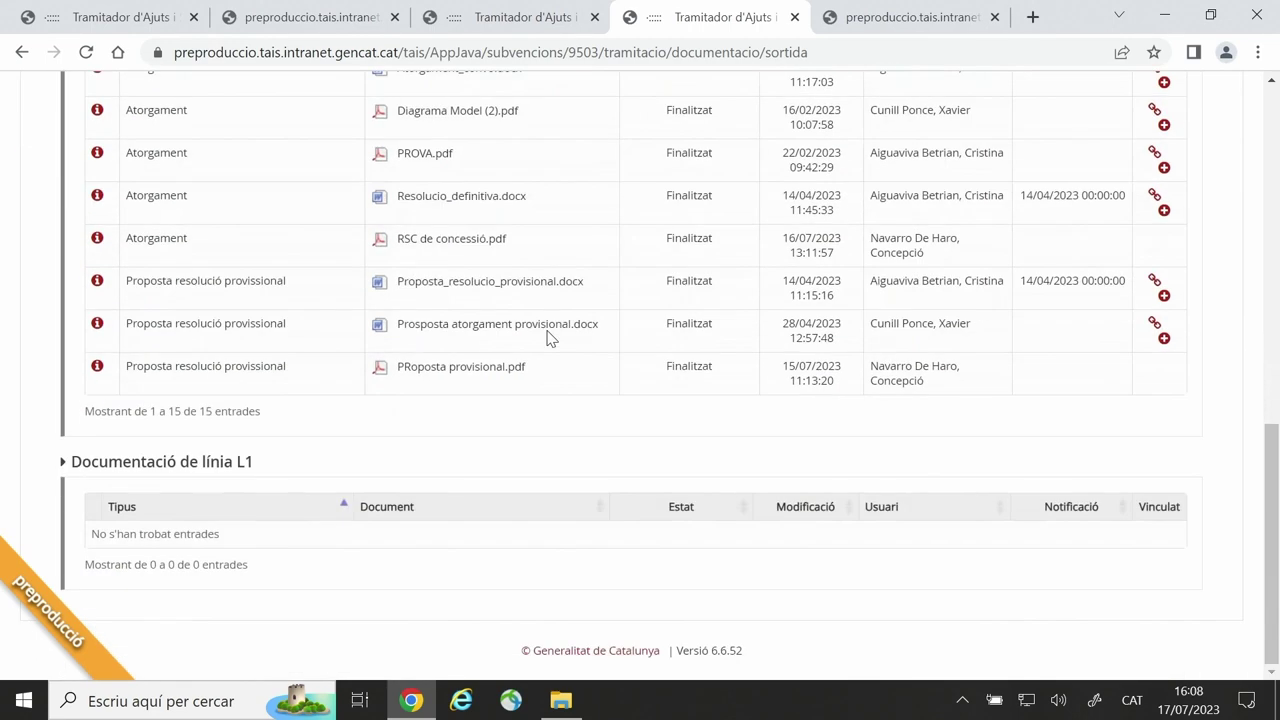
scroll(549, 331, "up", 10)
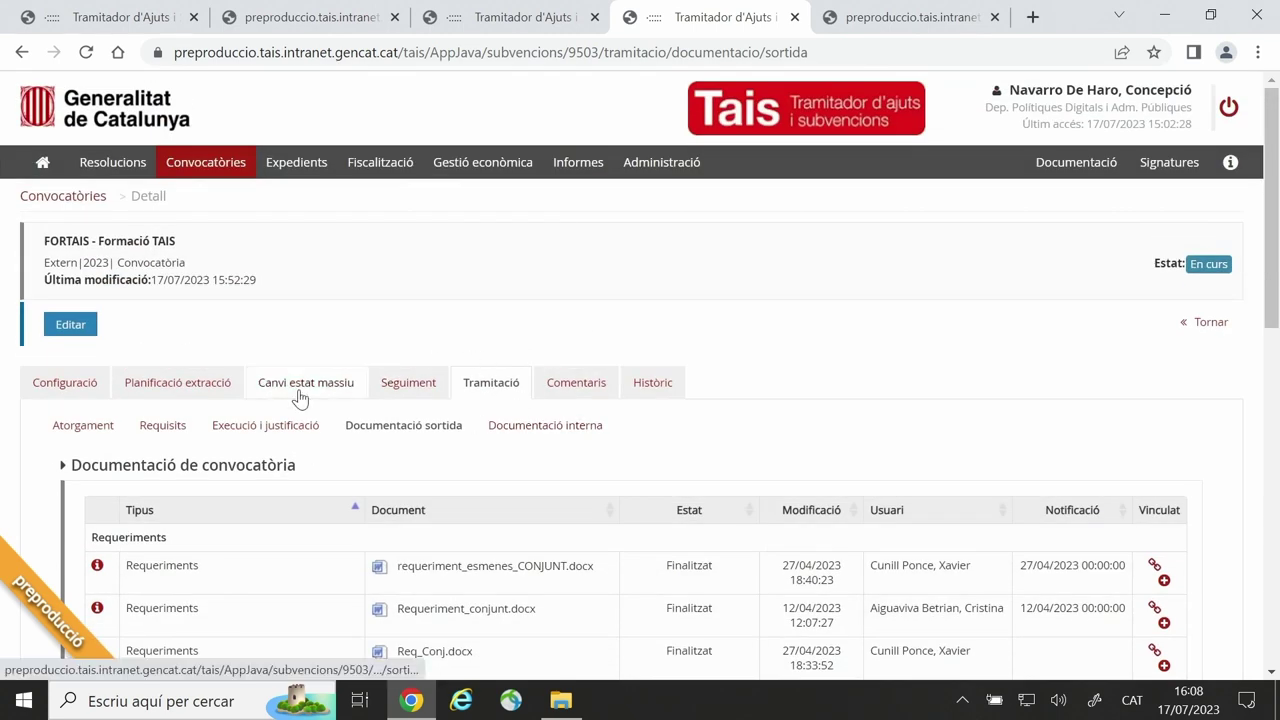
scroll(388, 510, "down", 1)
scroll(372, 460, "down", 1)
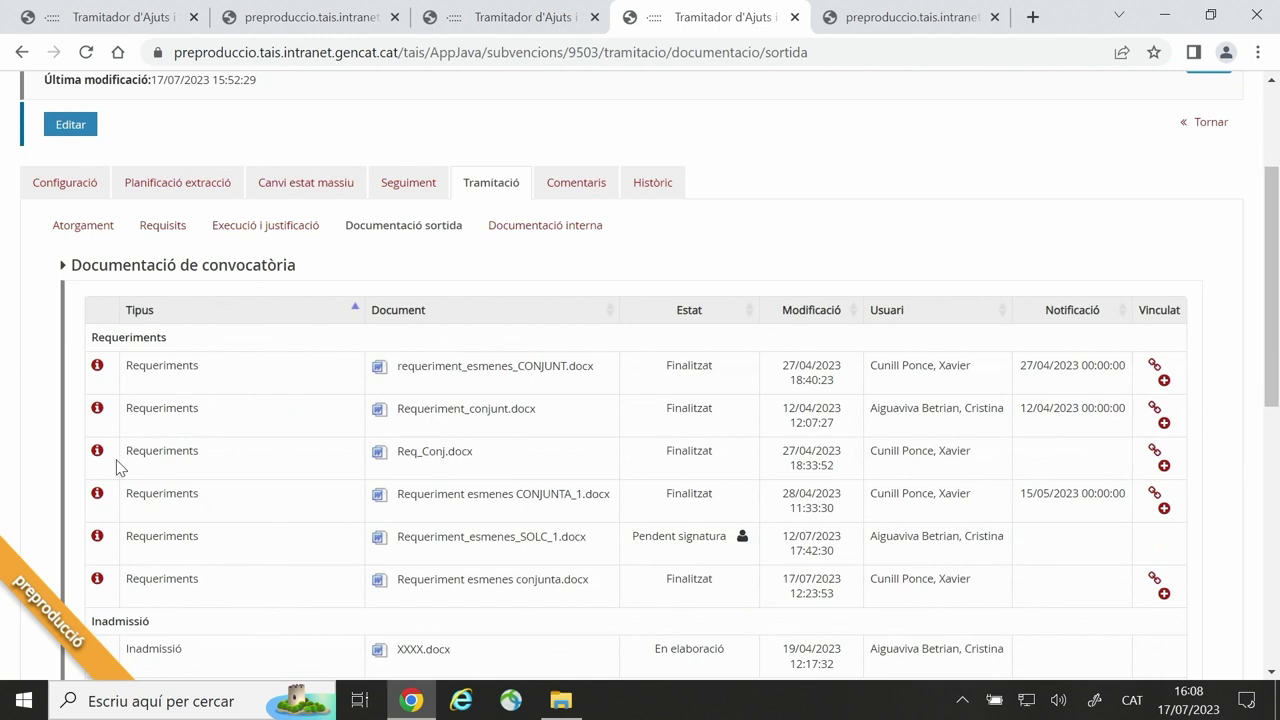
scroll(166, 540, "down", 3)
scroll(195, 516, "down", 1)
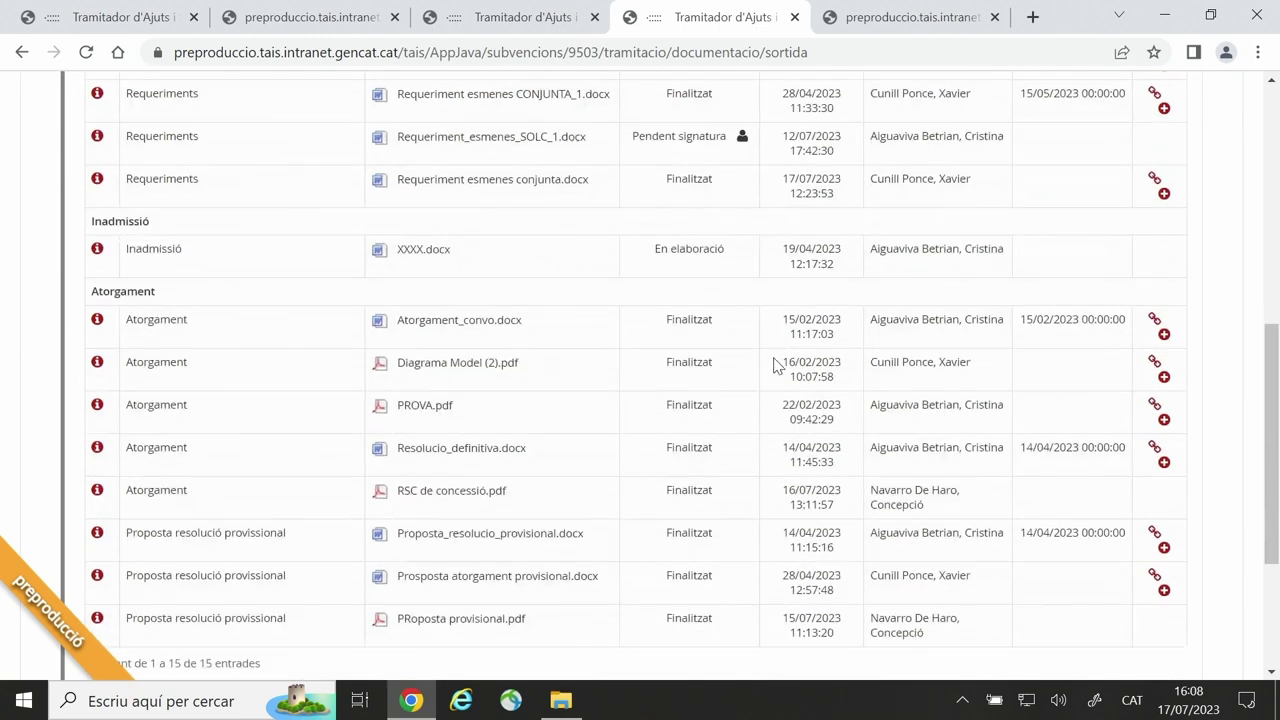
scroll(980, 150, "up", 5)
scroll(1028, 394, "down", 1)
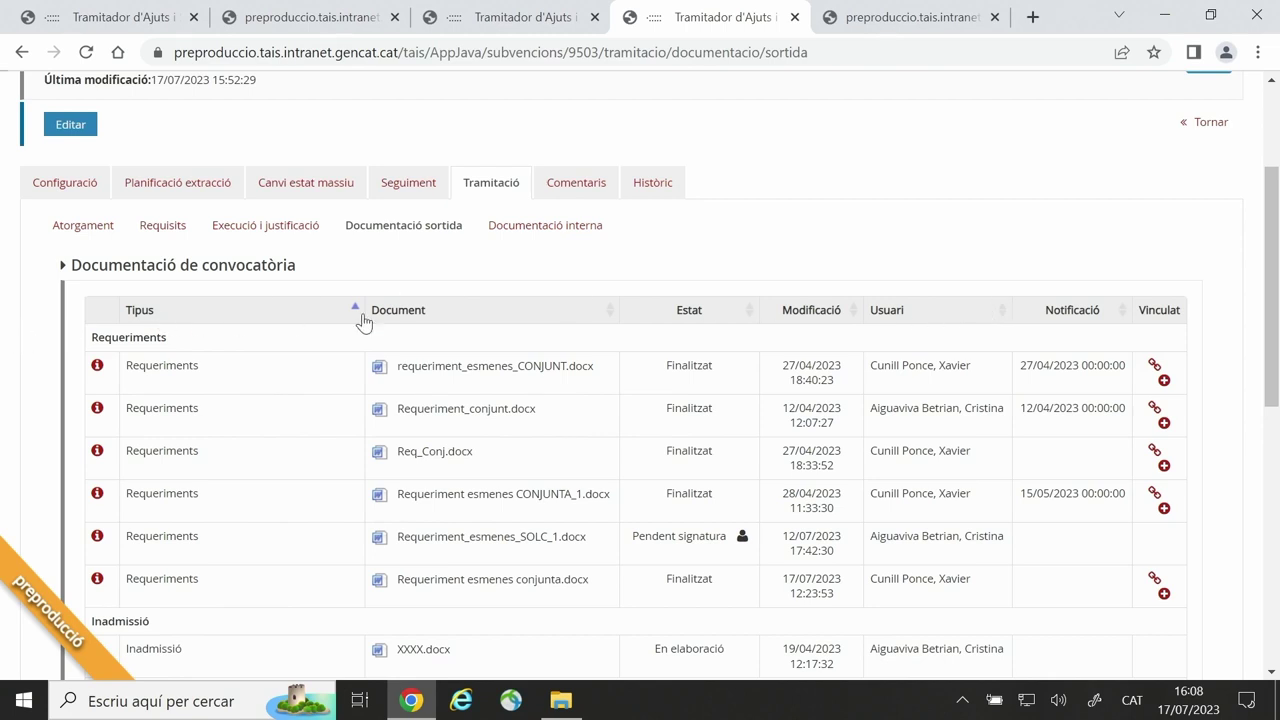
Step: Sort the call documents by Usuari and review the provisional proposal documents in the Atorgament group
left_click(1004, 318)
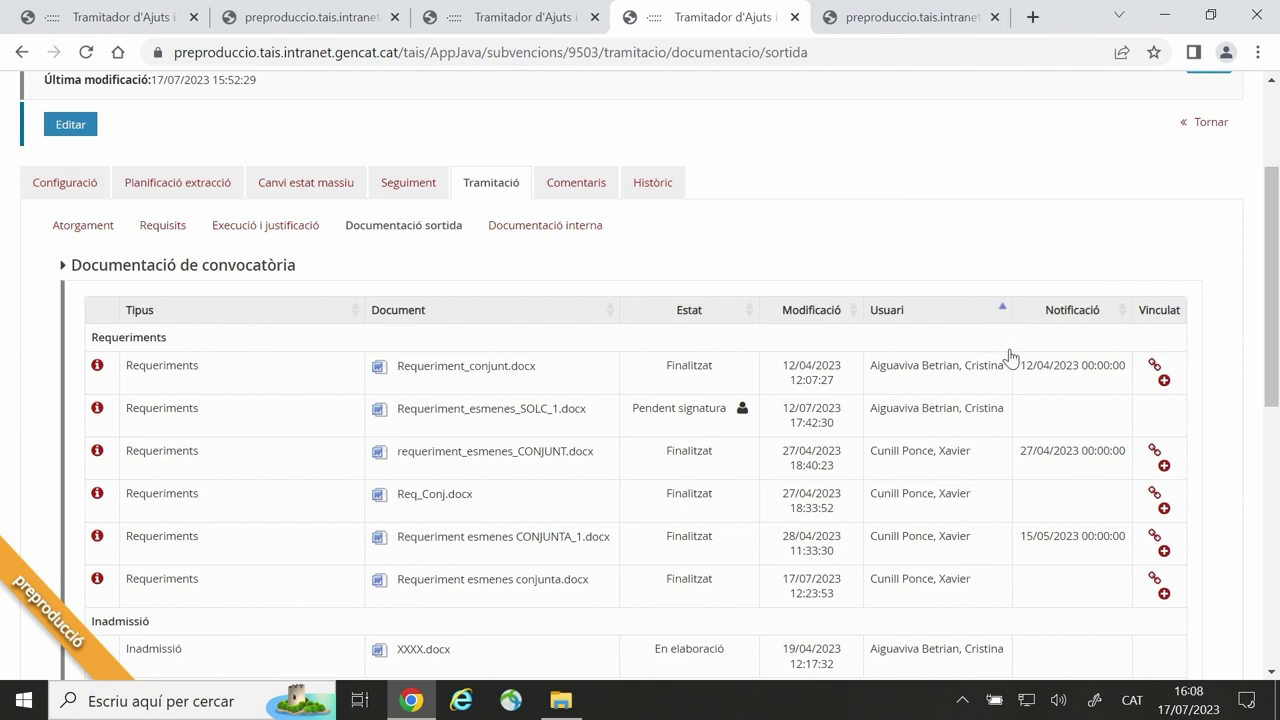
scroll(1008, 357, "down", 3)
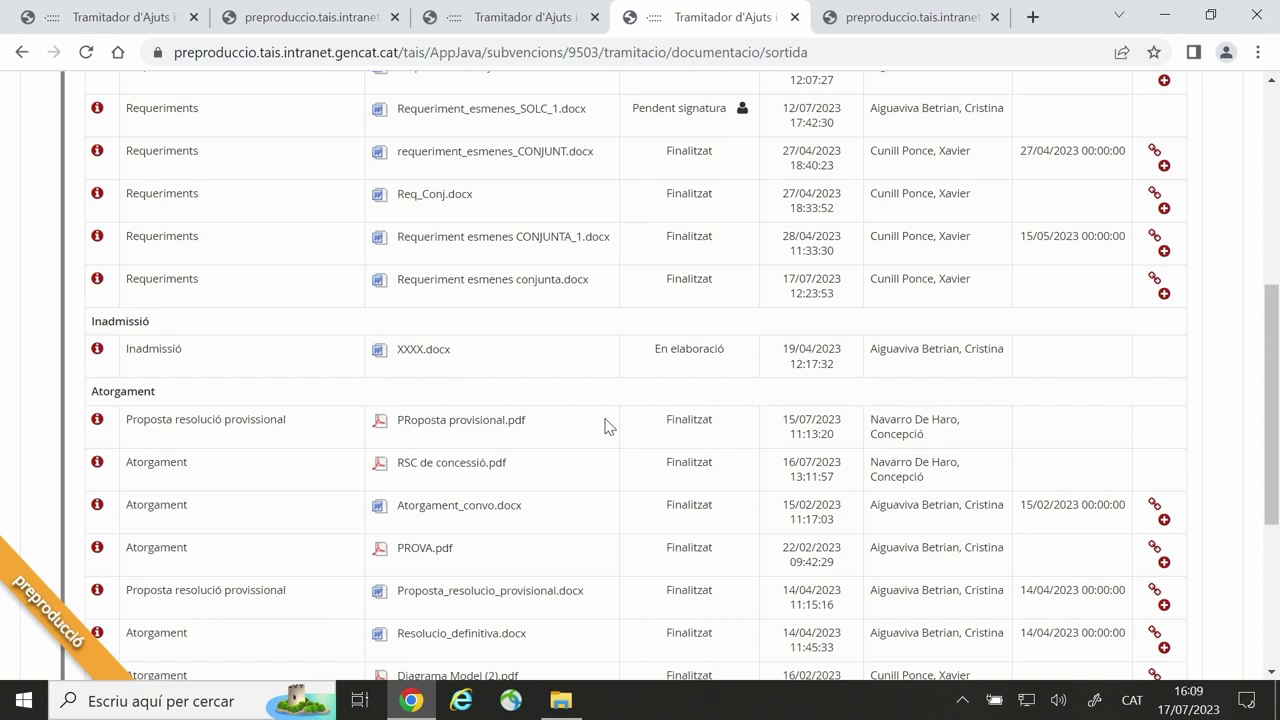
scroll(420, 409, "up", 5)
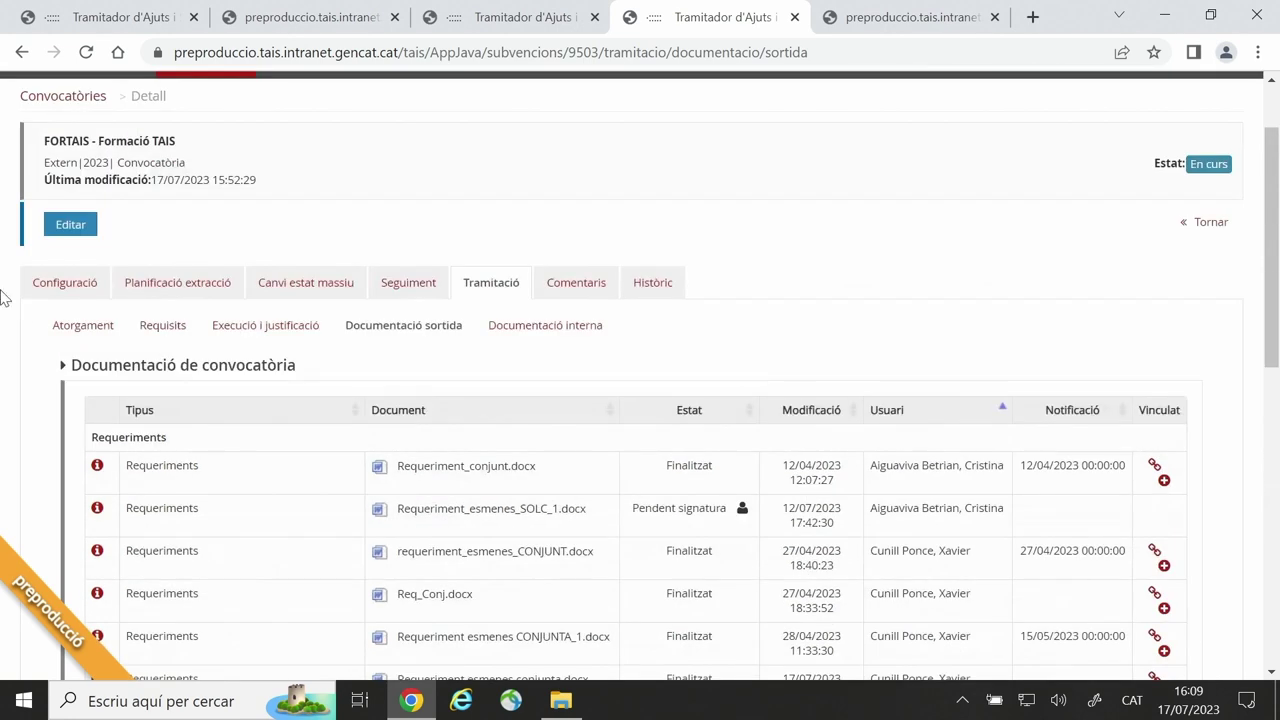
Step: Put the call in edit mode and open the details of the outgoing document PRoposta provisional.pdf
left_click(50, 228)
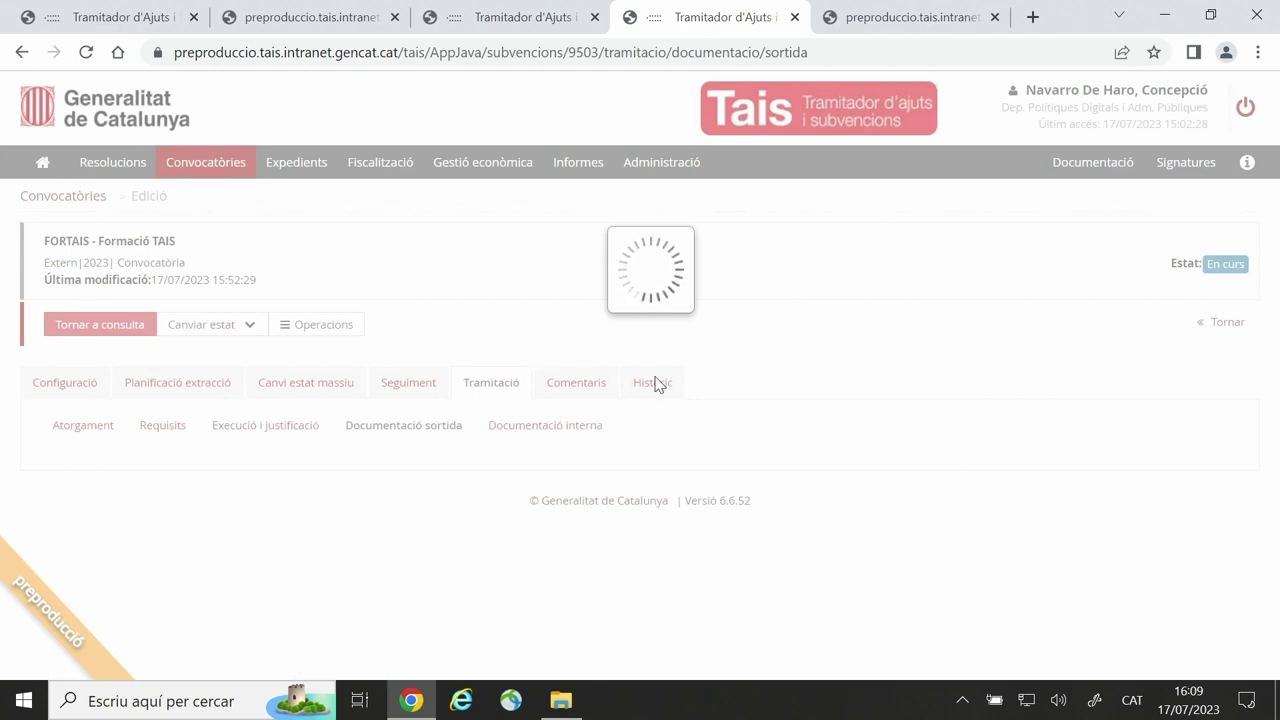
scroll(655, 385, "down", 7)
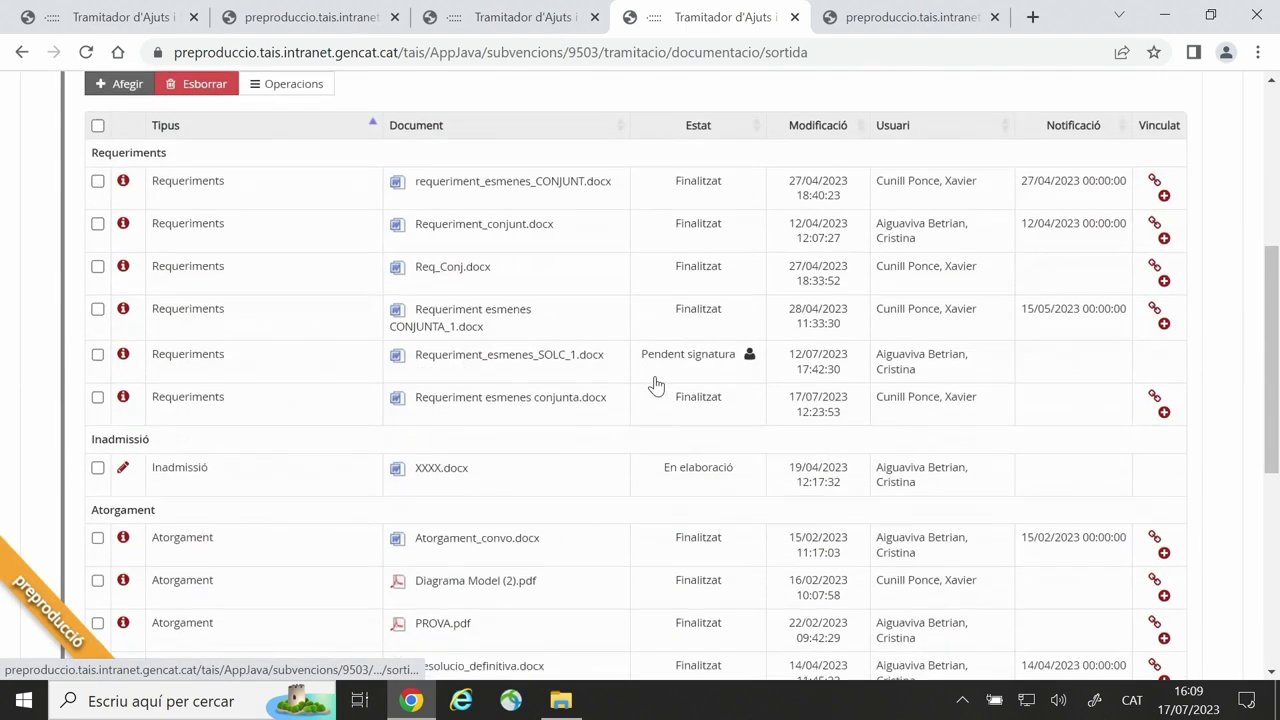
scroll(655, 385, "up", 1)
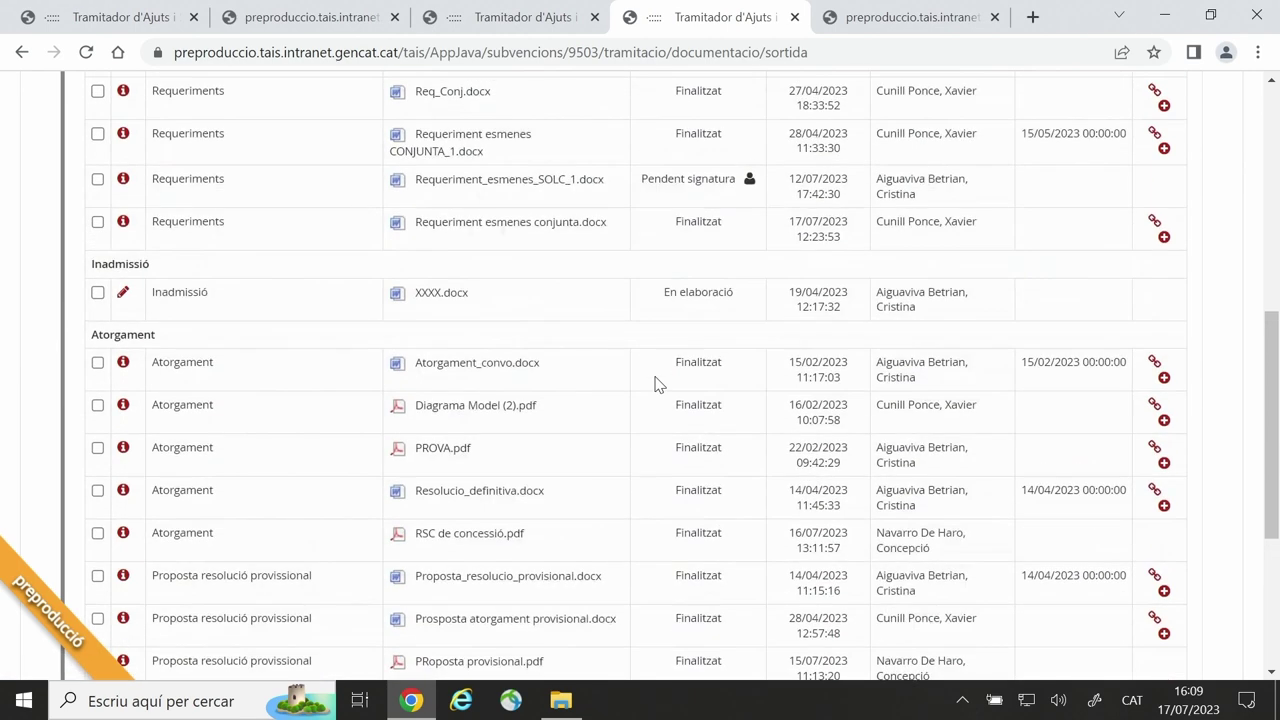
scroll(804, 420, "down", 2)
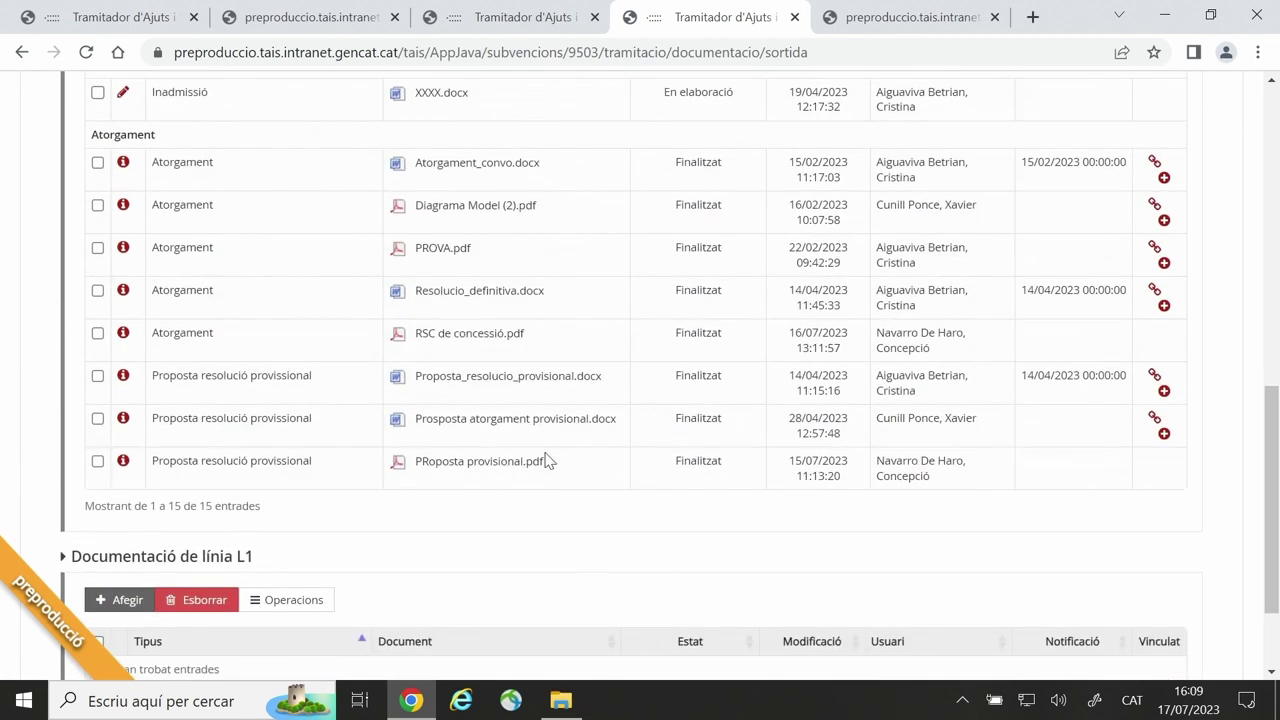
left_click(97, 462)
left_click(98, 463)
left_click(125, 464)
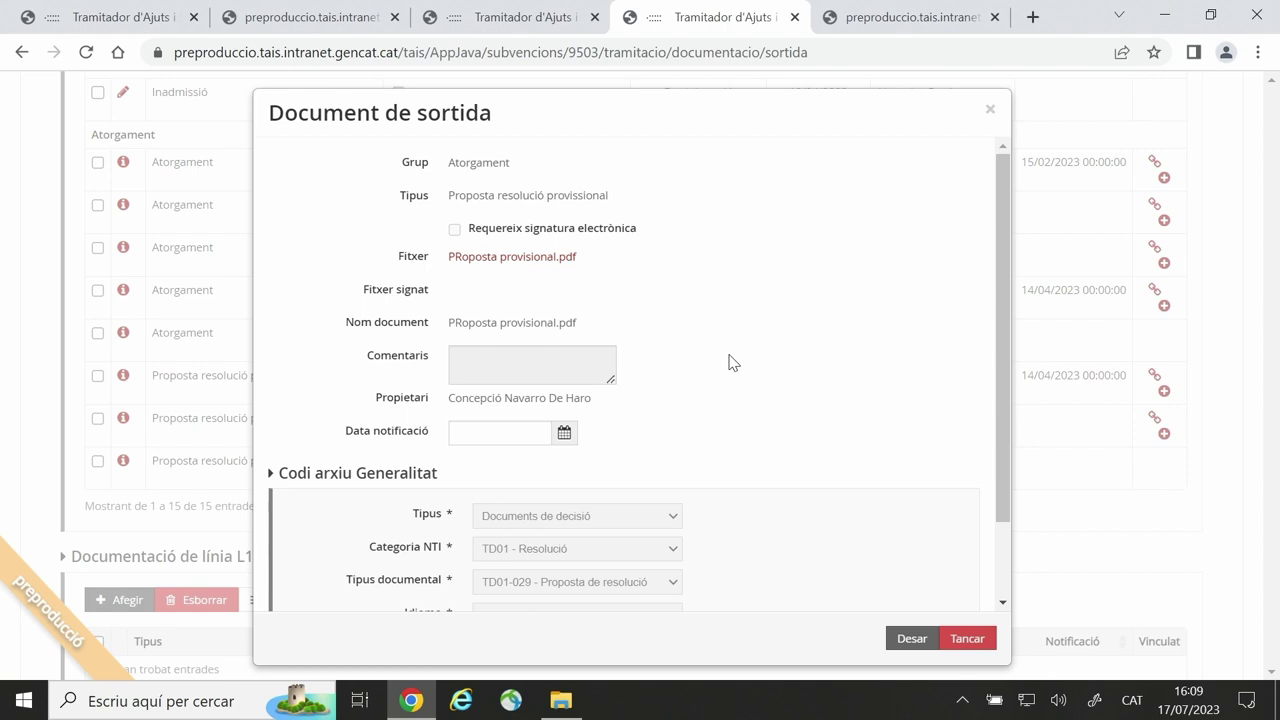
Step: Set the Data notificació of PRoposta provisional.pdf to 17/07/2023, save it and check its row in the list
left_click(565, 436)
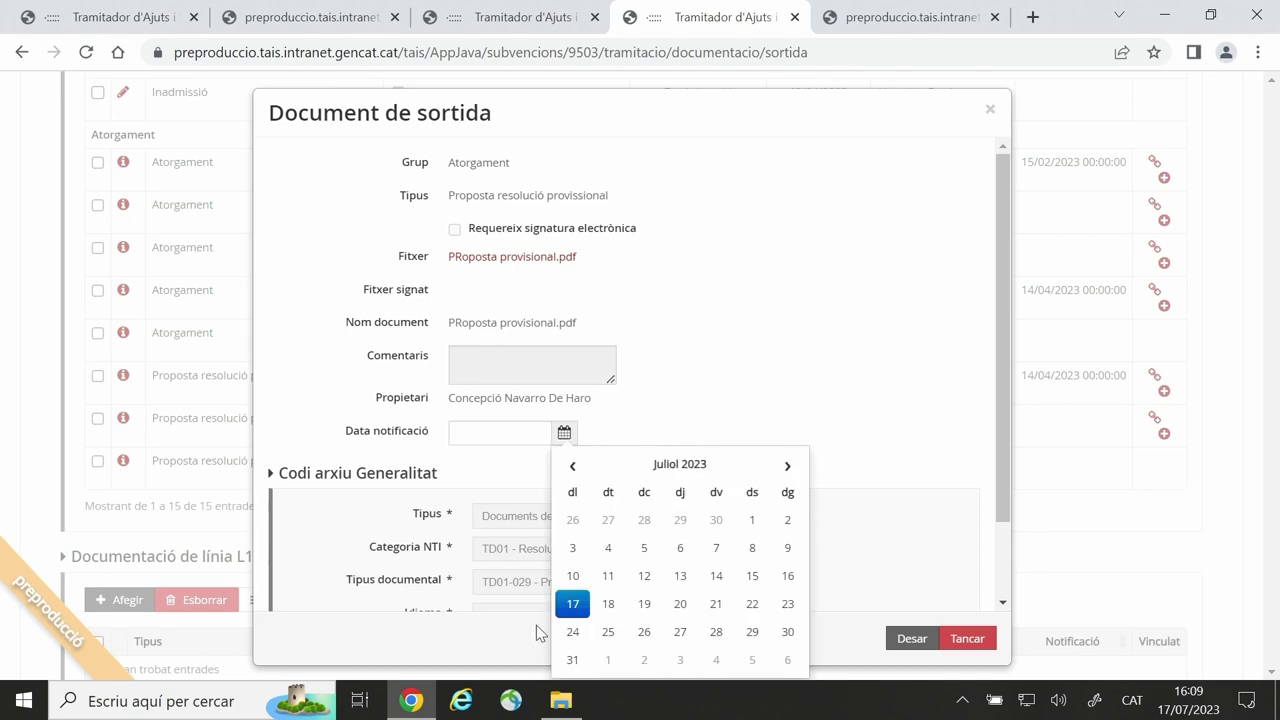
left_click(573, 607)
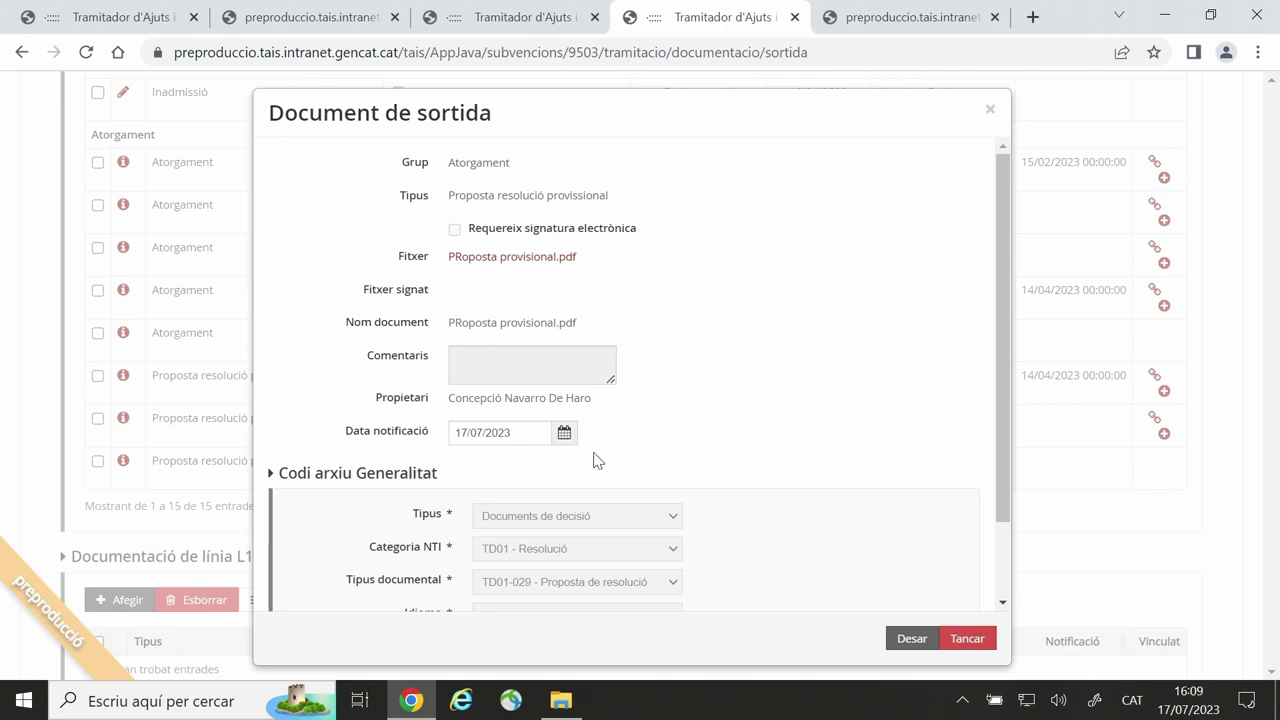
left_click(906, 638)
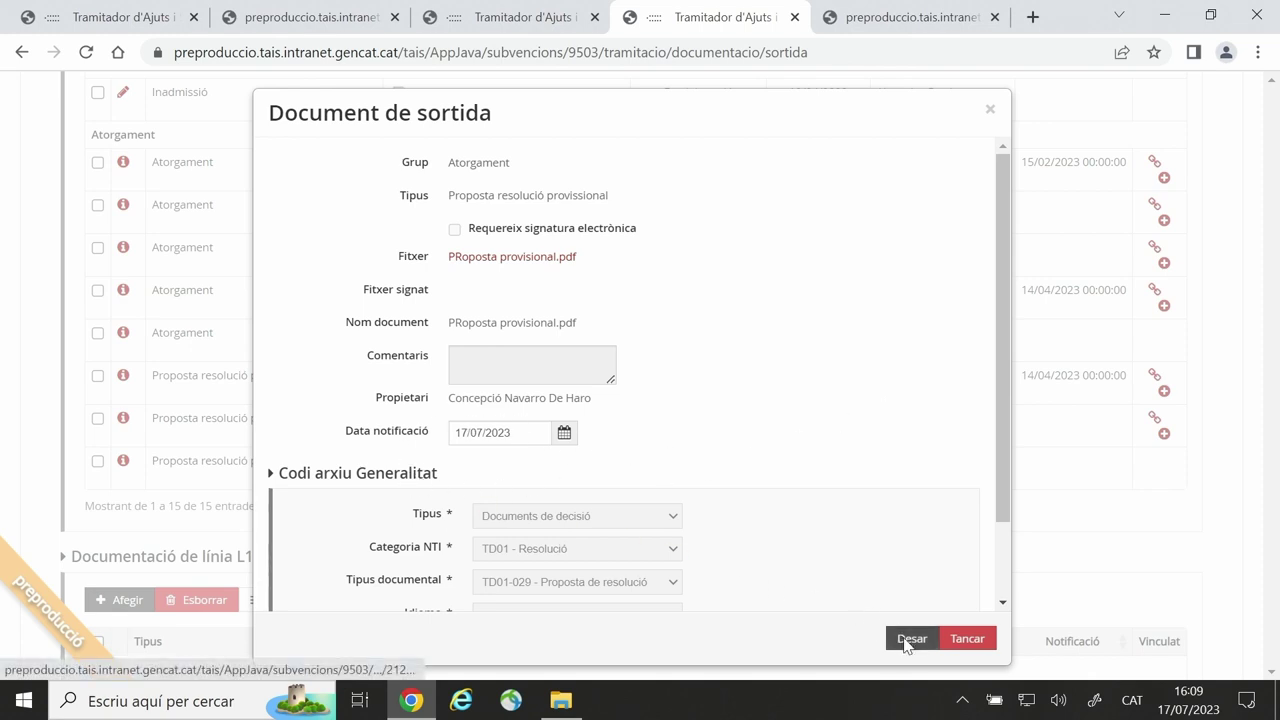
scroll(797, 466, "down", 6)
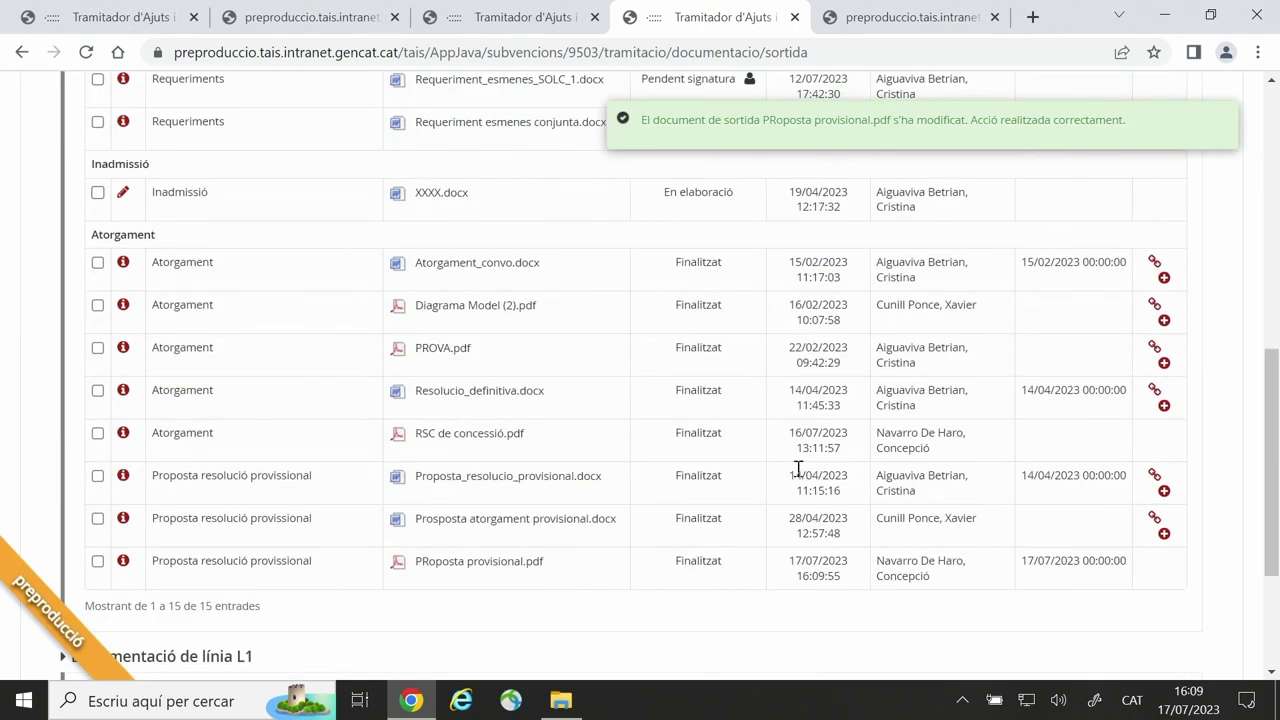
scroll(798, 468, "down", 1)
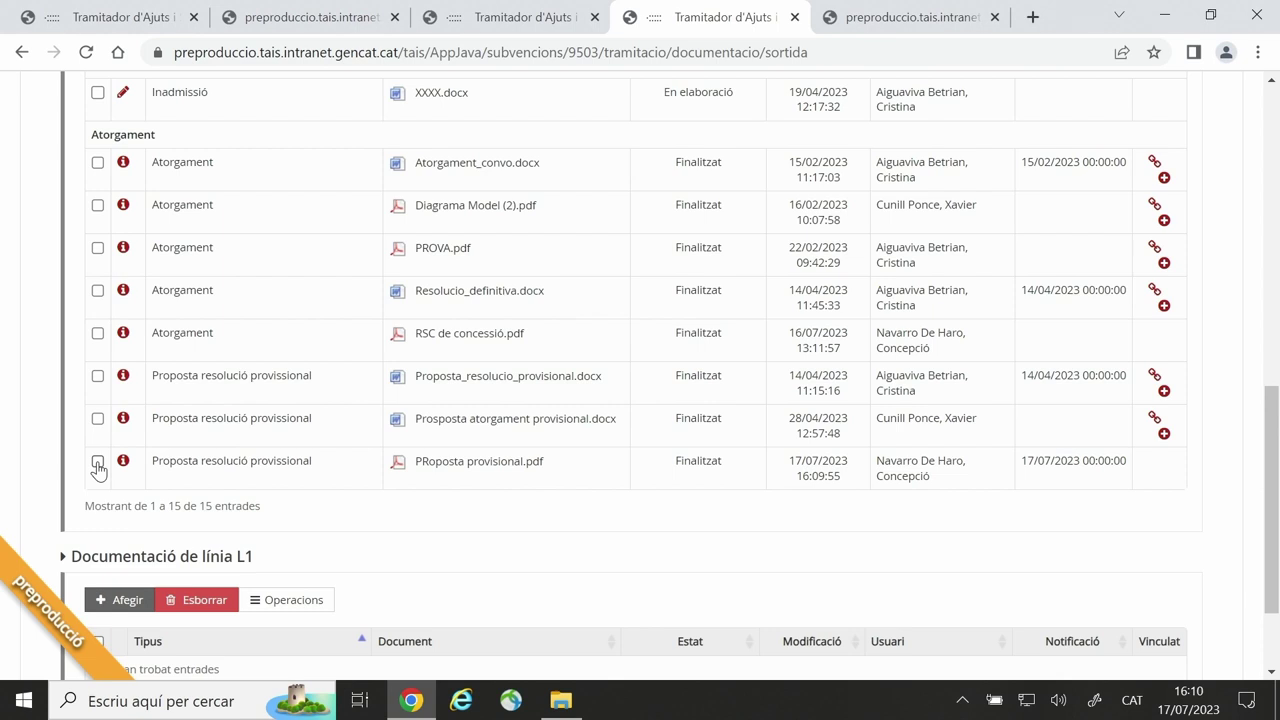
Step: Select PRoposta provisional.pdf among the call documents and start the Vincular operation on it
scroll(594, 354, "up", 8)
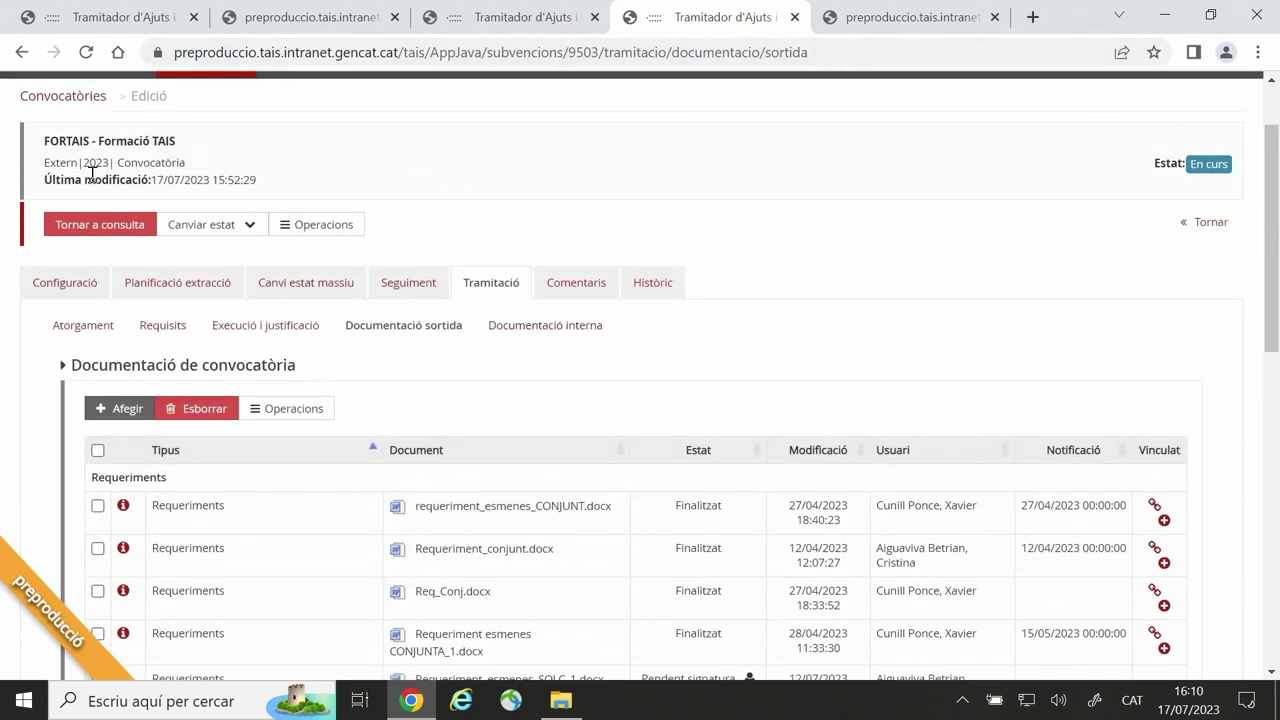
scroll(93, 174, "up", 2)
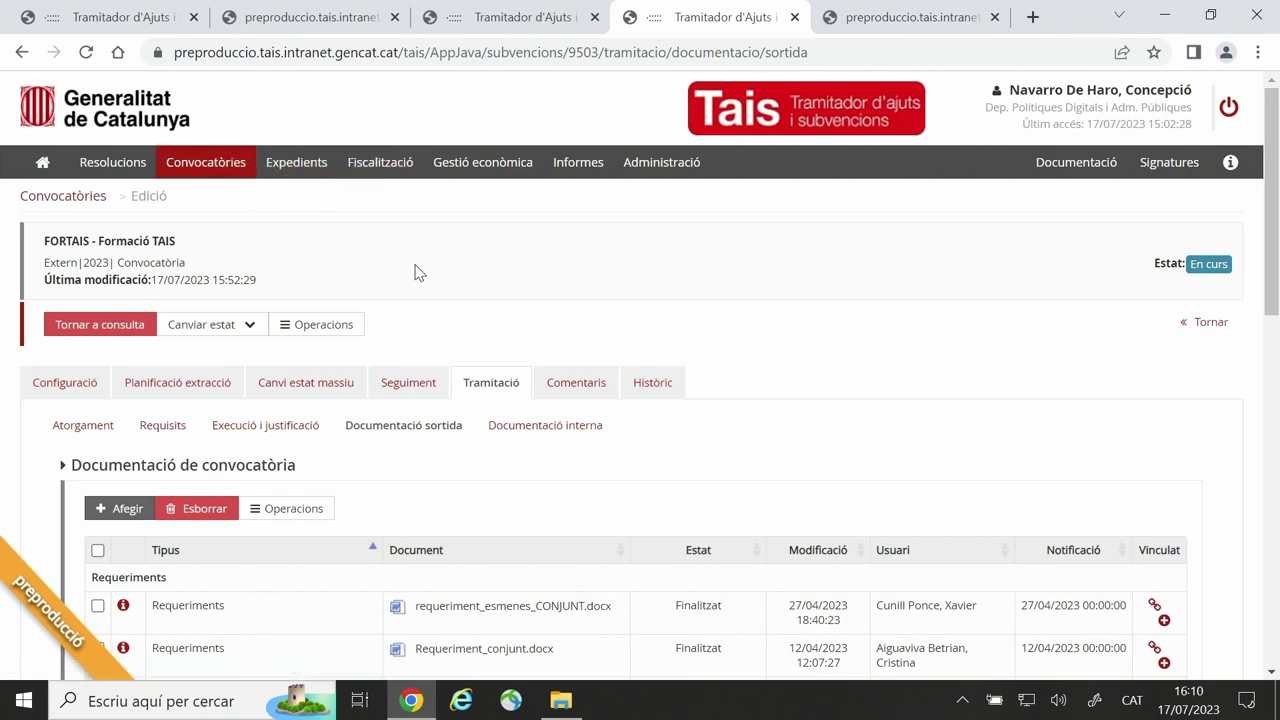
scroll(508, 313, "down", 10)
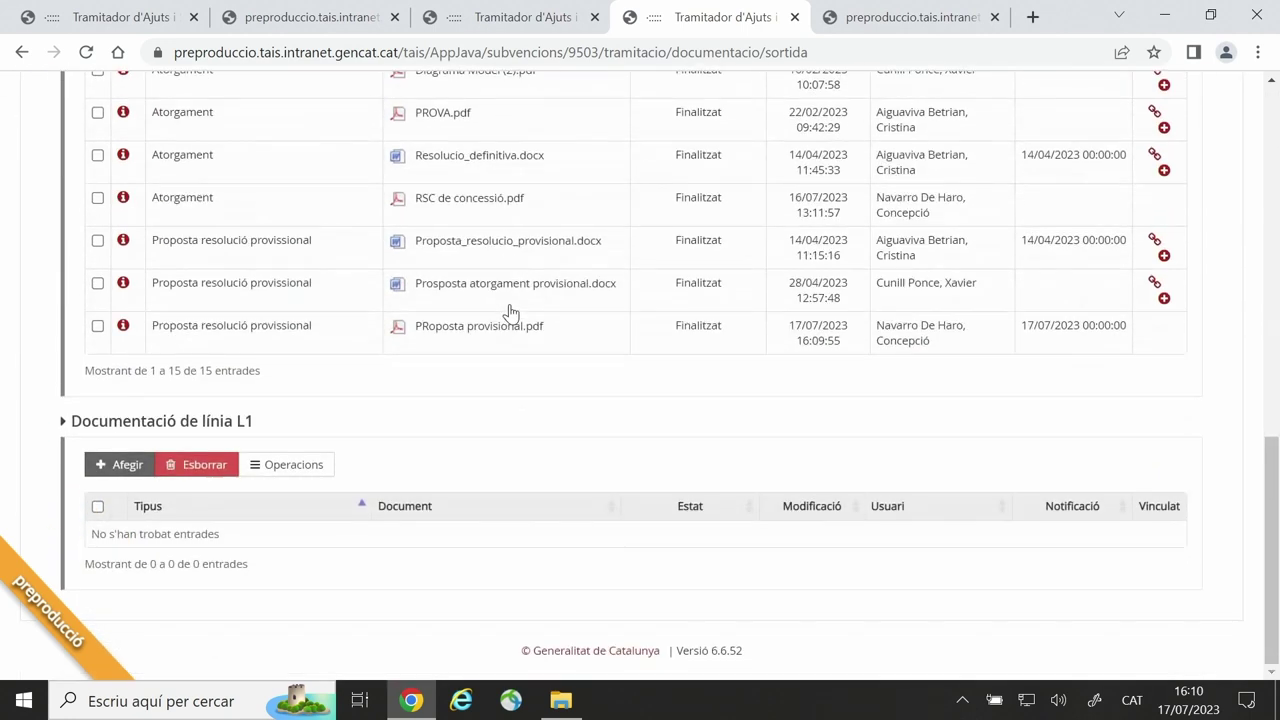
left_click(97, 332)
scroll(408, 378, "up", 5)
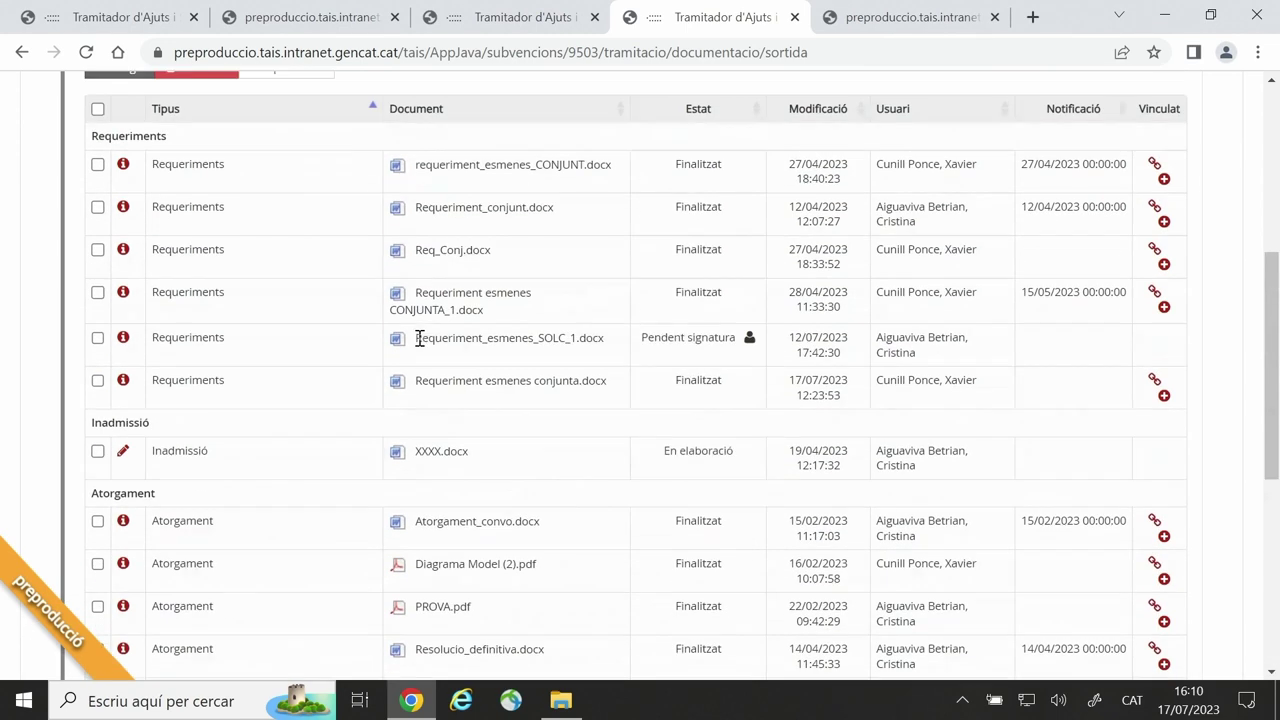
scroll(419, 338, "up", 2)
left_click(291, 274)
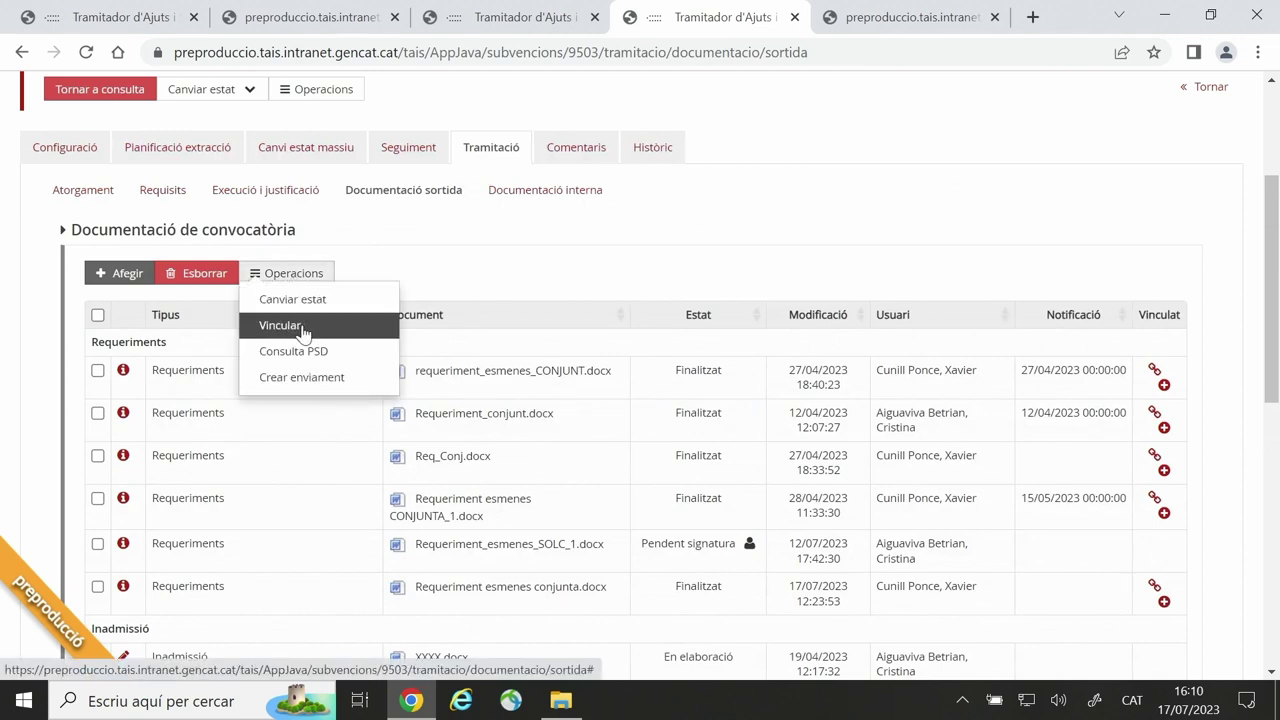
left_click(301, 329)
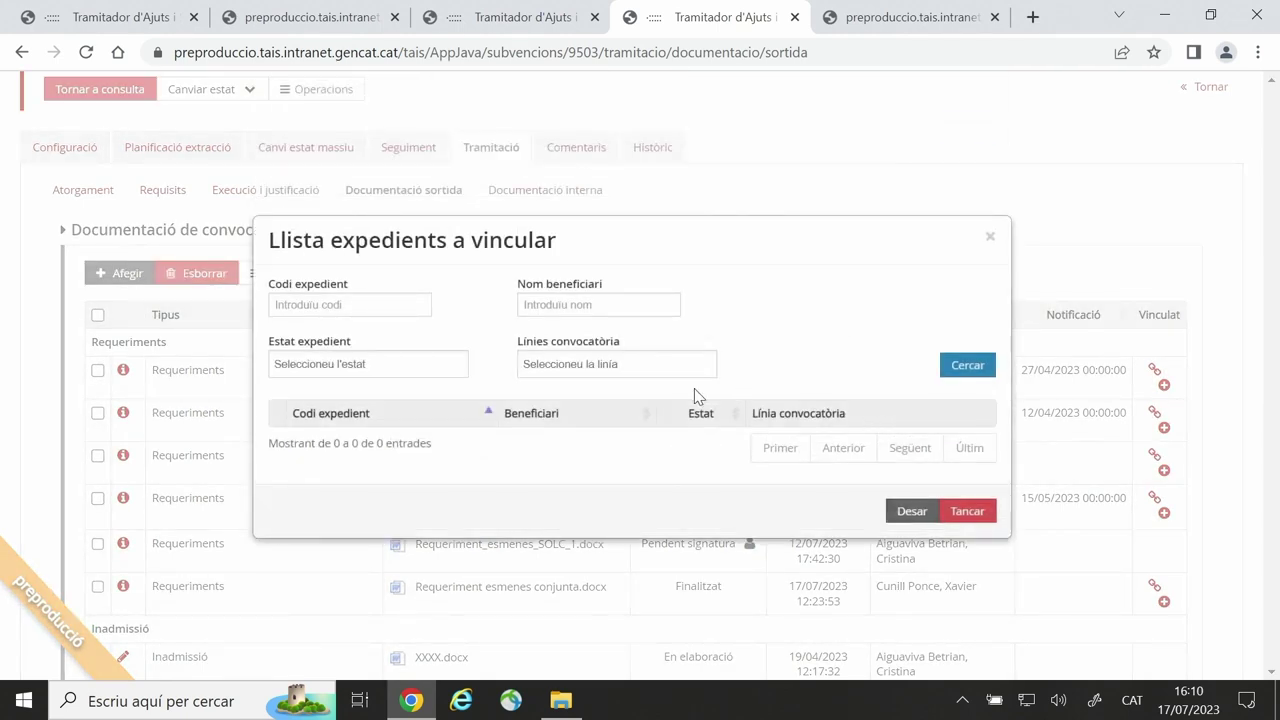
Step: Search for files to link without any filter and look through the first page of results
left_click(966, 366)
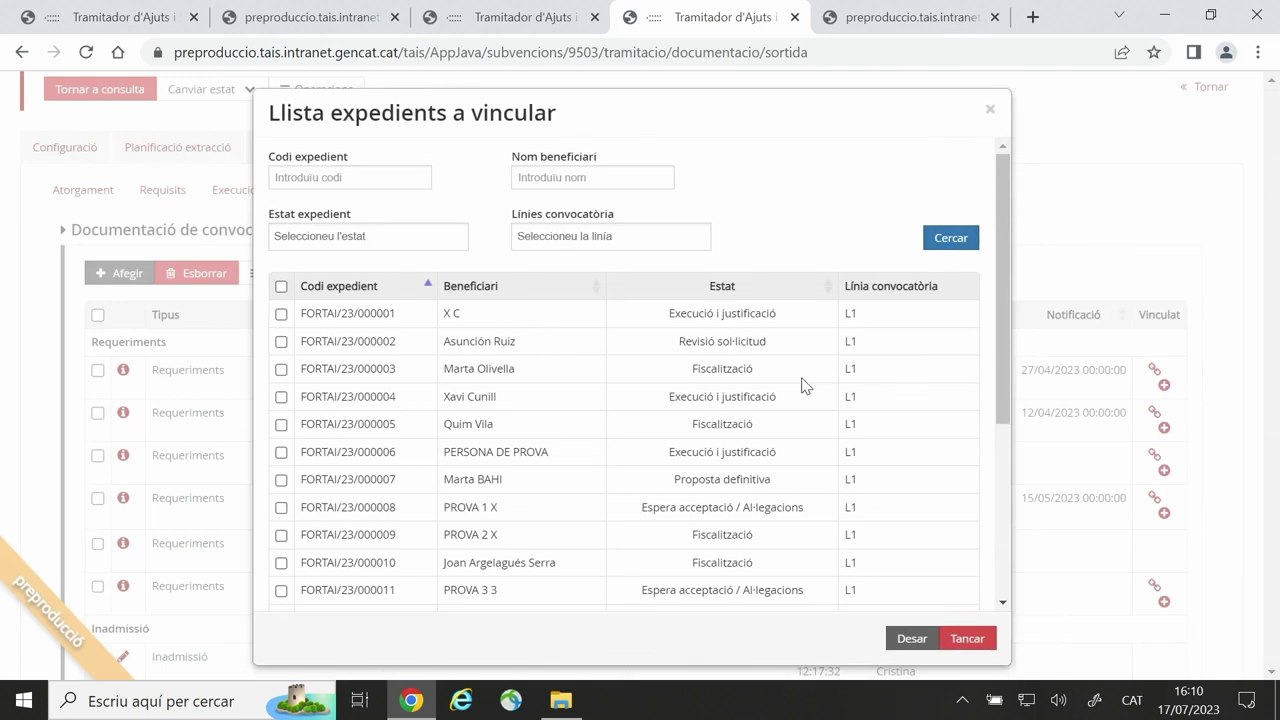
scroll(757, 381, "down", 1)
scroll(757, 381, "down", 2)
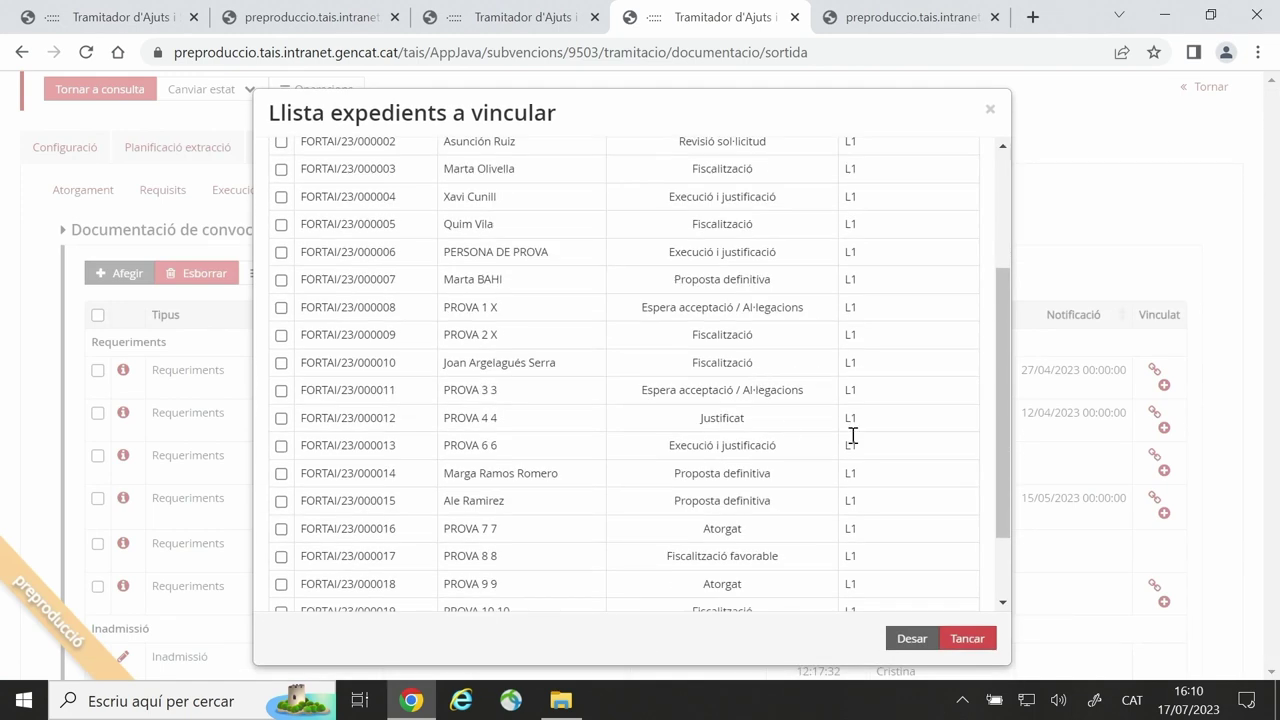
scroll(845, 430, "down", 1)
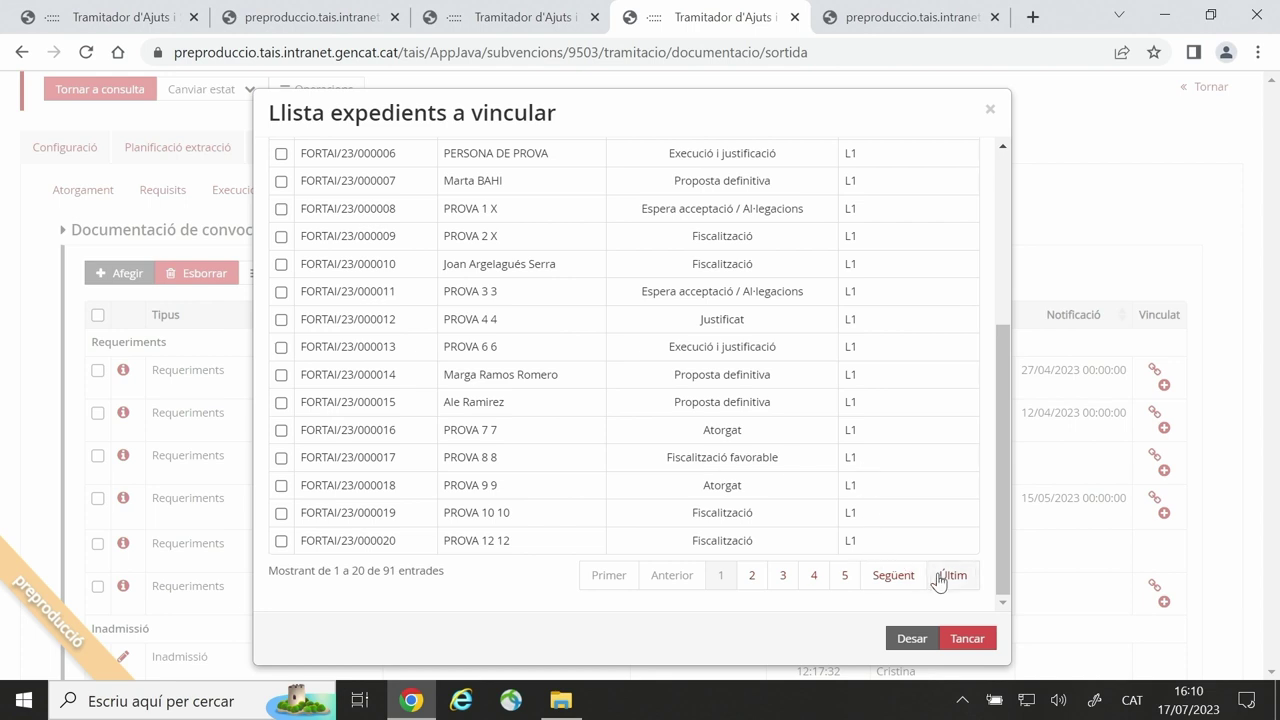
scroll(598, 270, "up", 3)
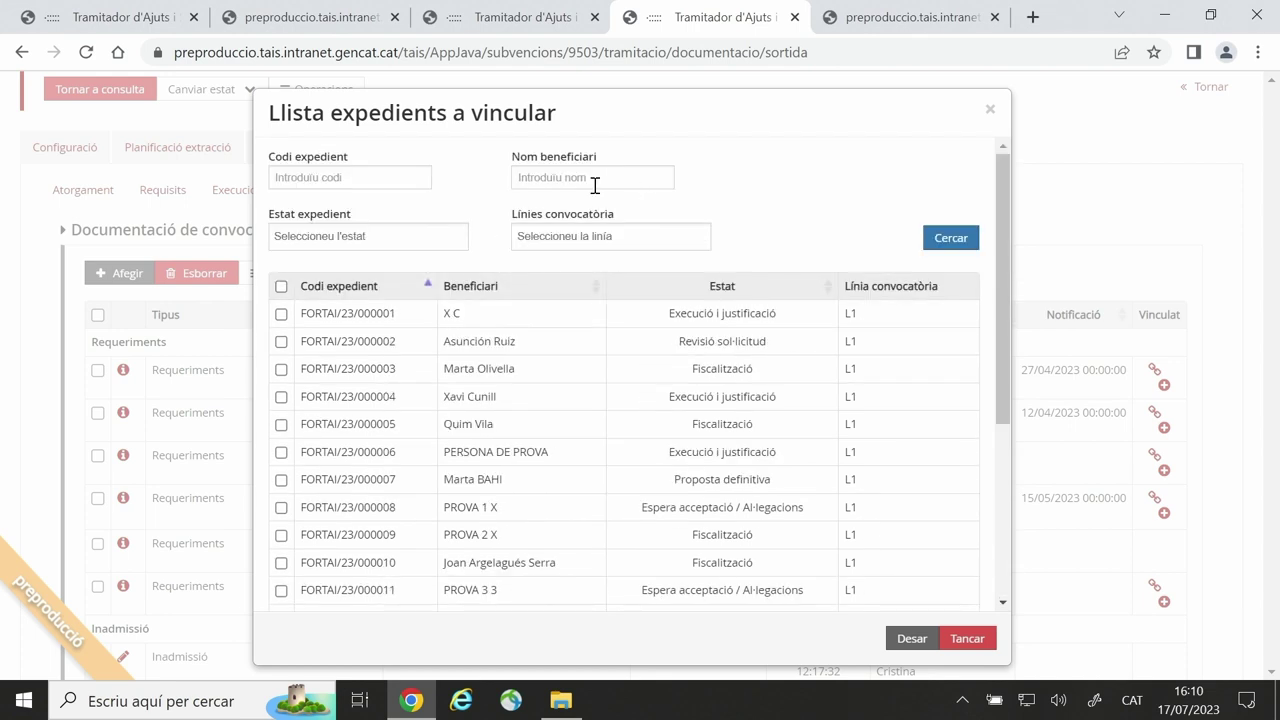
Step: Filter the files to link by the state Proposta provisional, select all the results and save the link
left_click(365, 235)
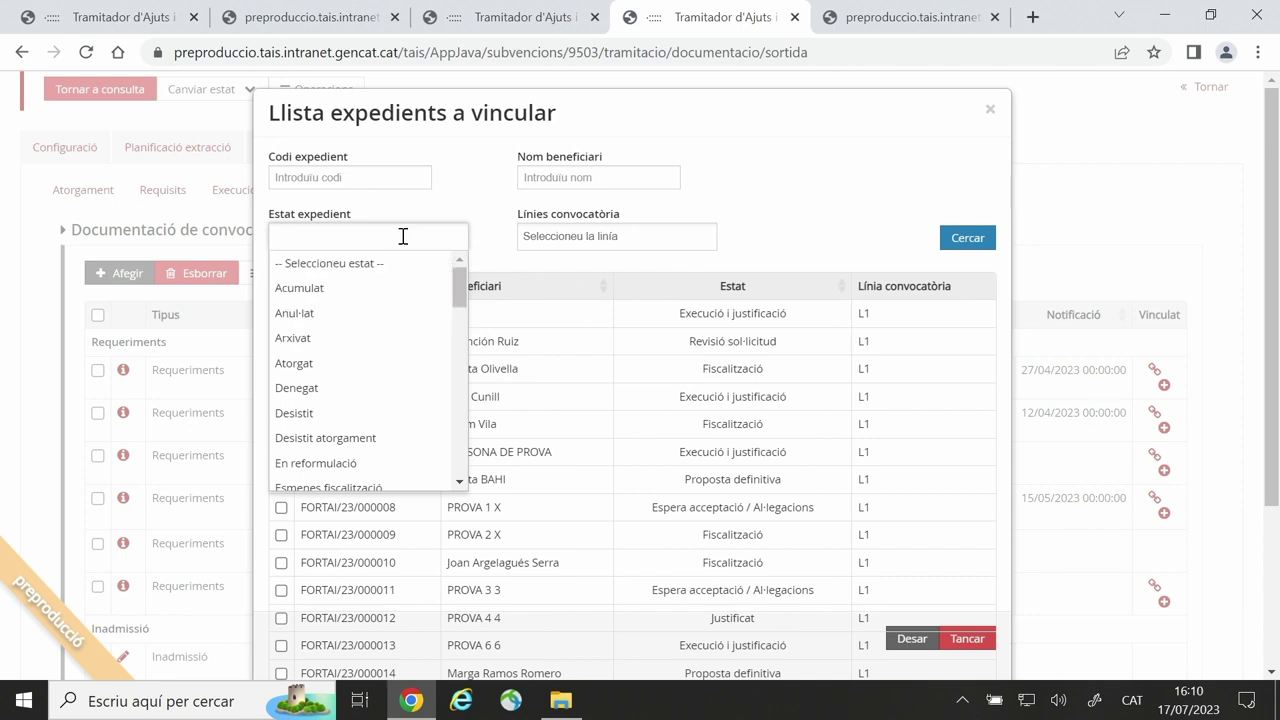
type("provisional")
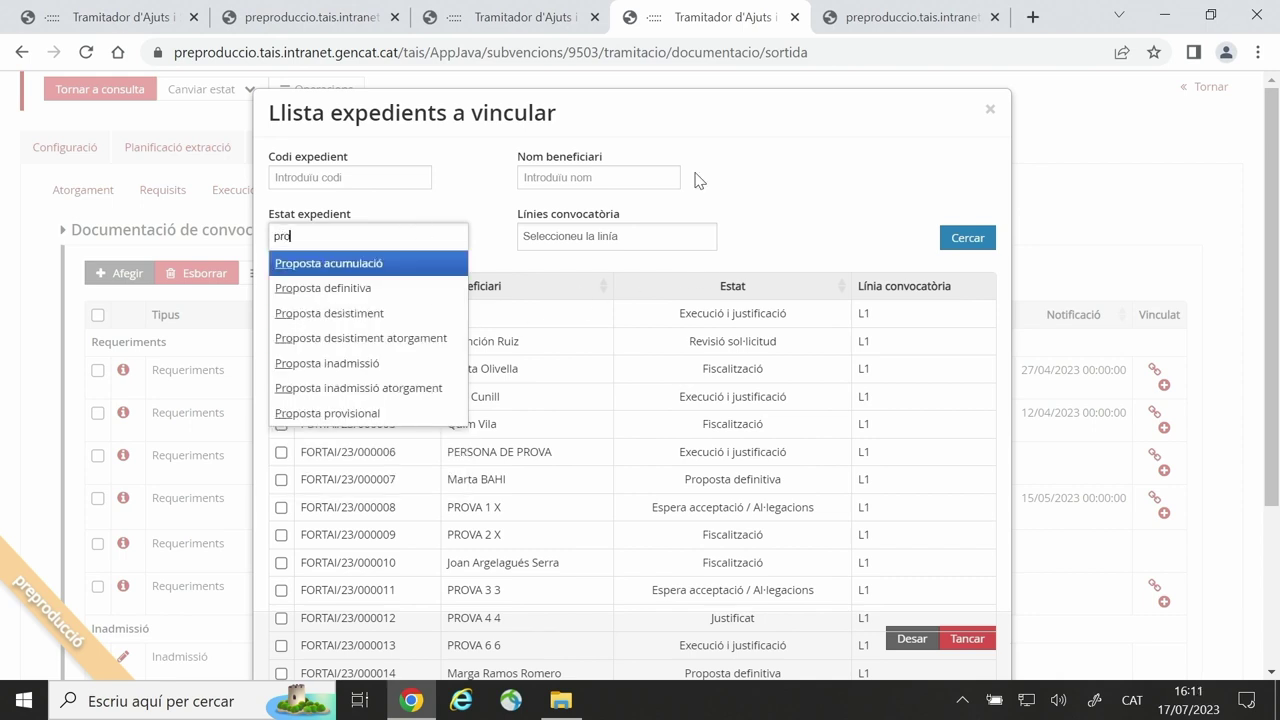
left_click(365, 414)
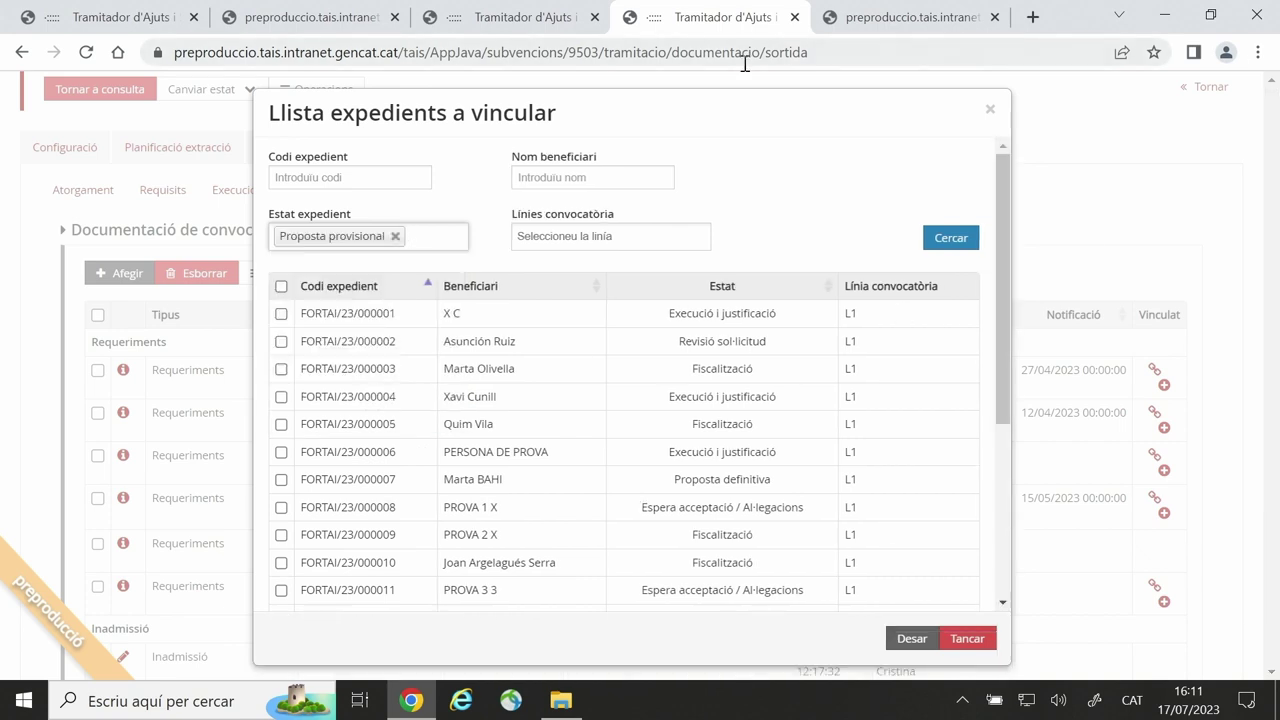
left_click(951, 237)
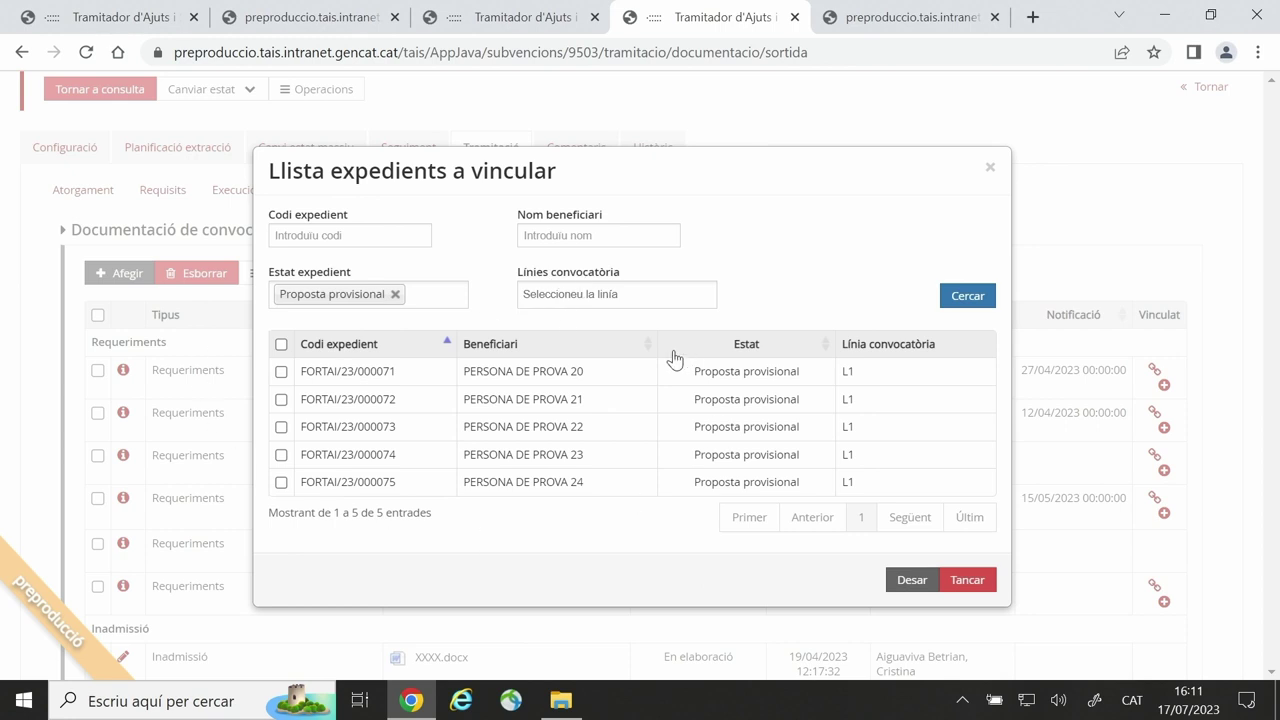
left_click(281, 346)
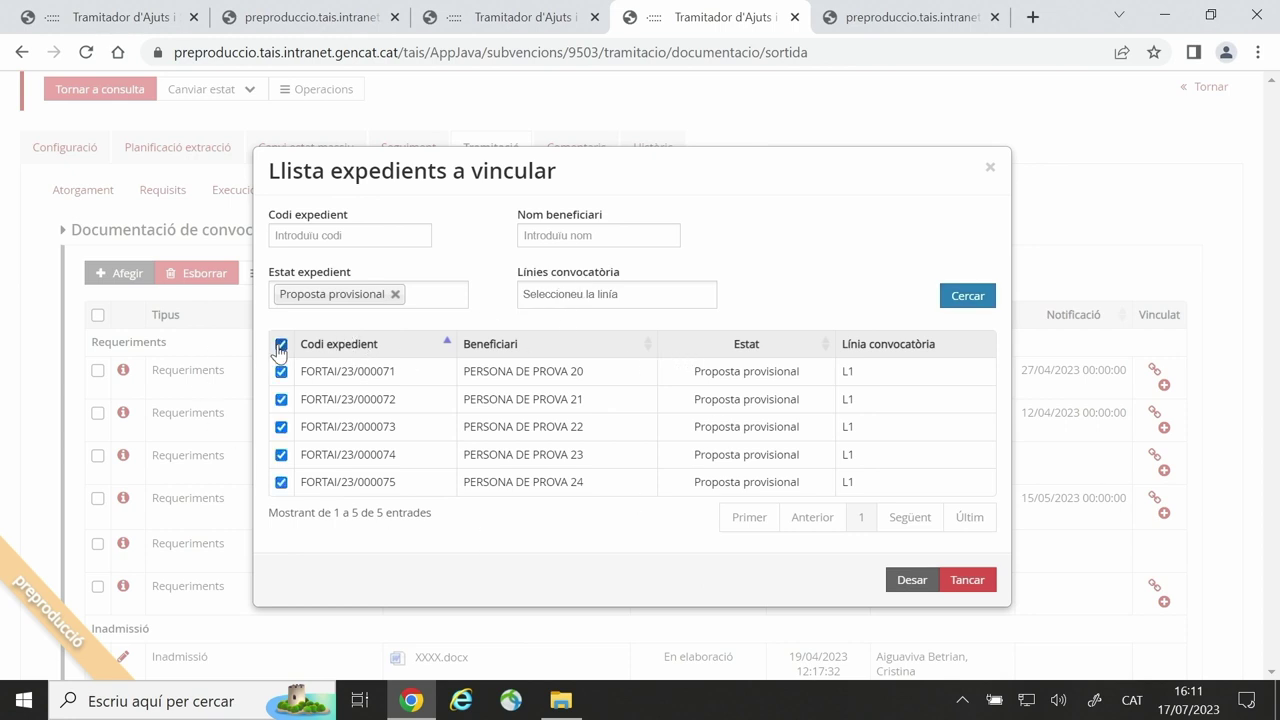
left_click(913, 583)
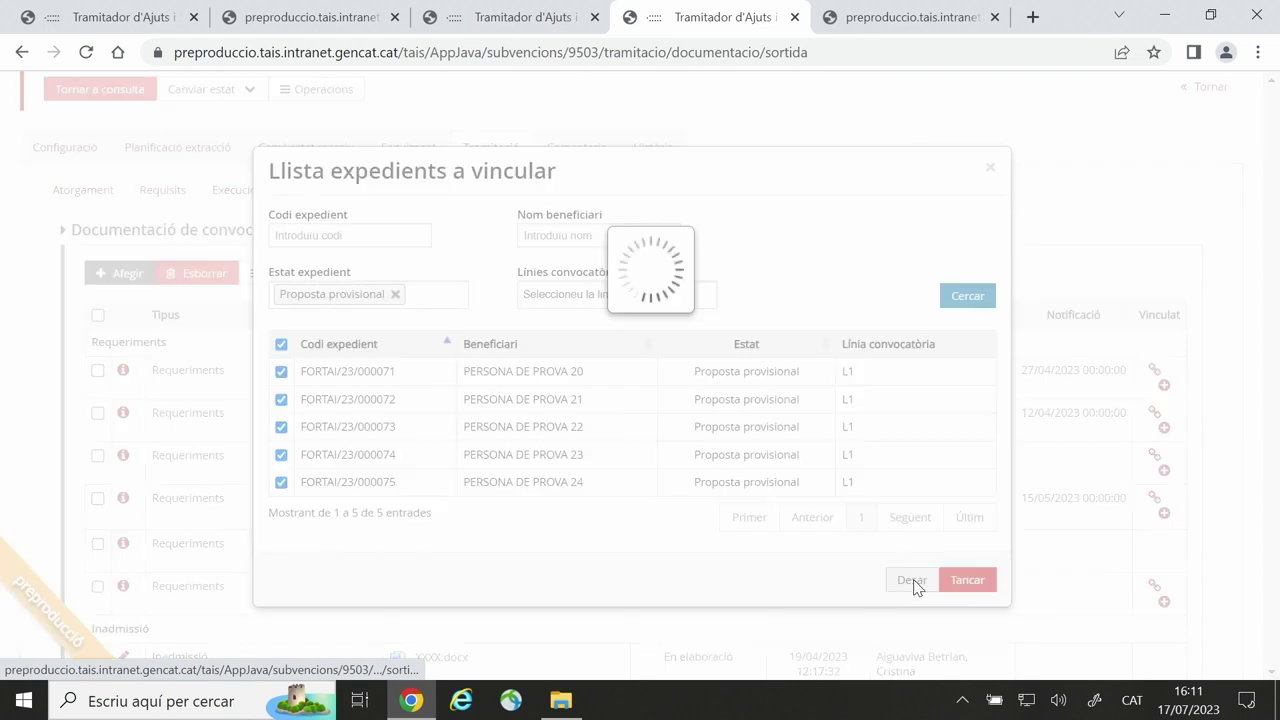
Step: View the list of files linked to PRoposta provisional.pdf among the call's Atorgament documents, and close it
scroll(933, 520, "down", 1)
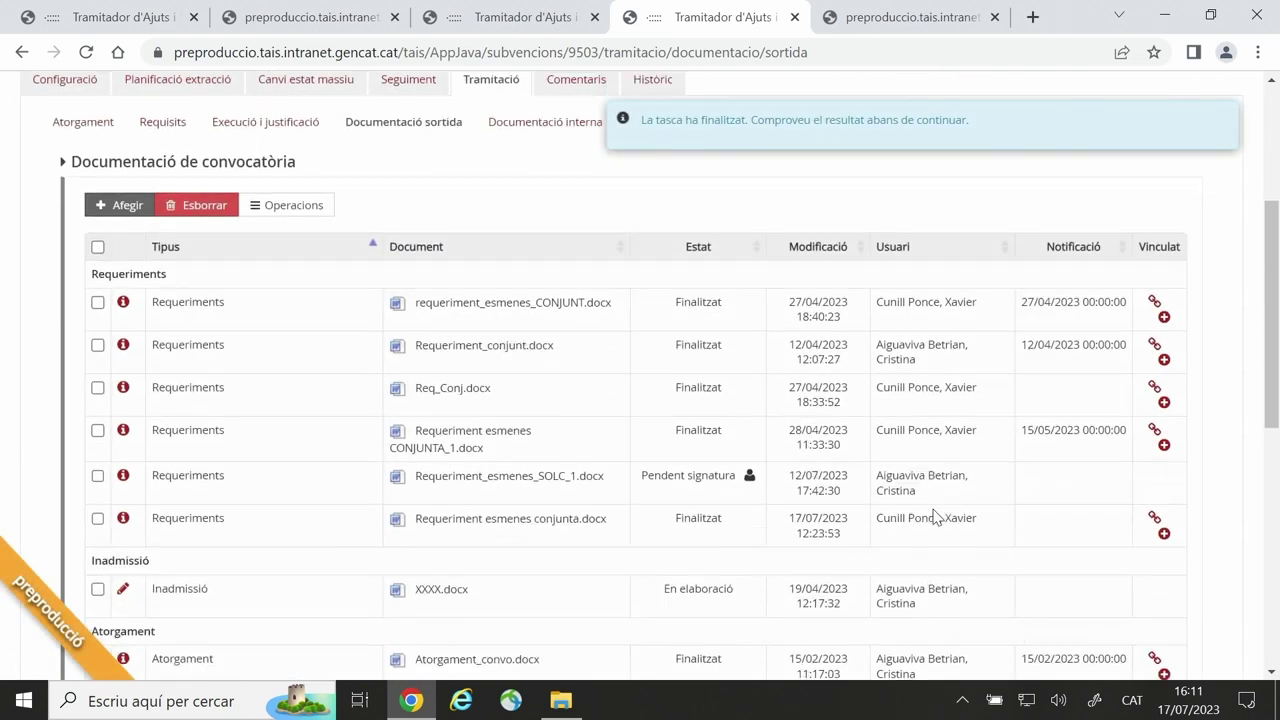
scroll(933, 517, "down", 5)
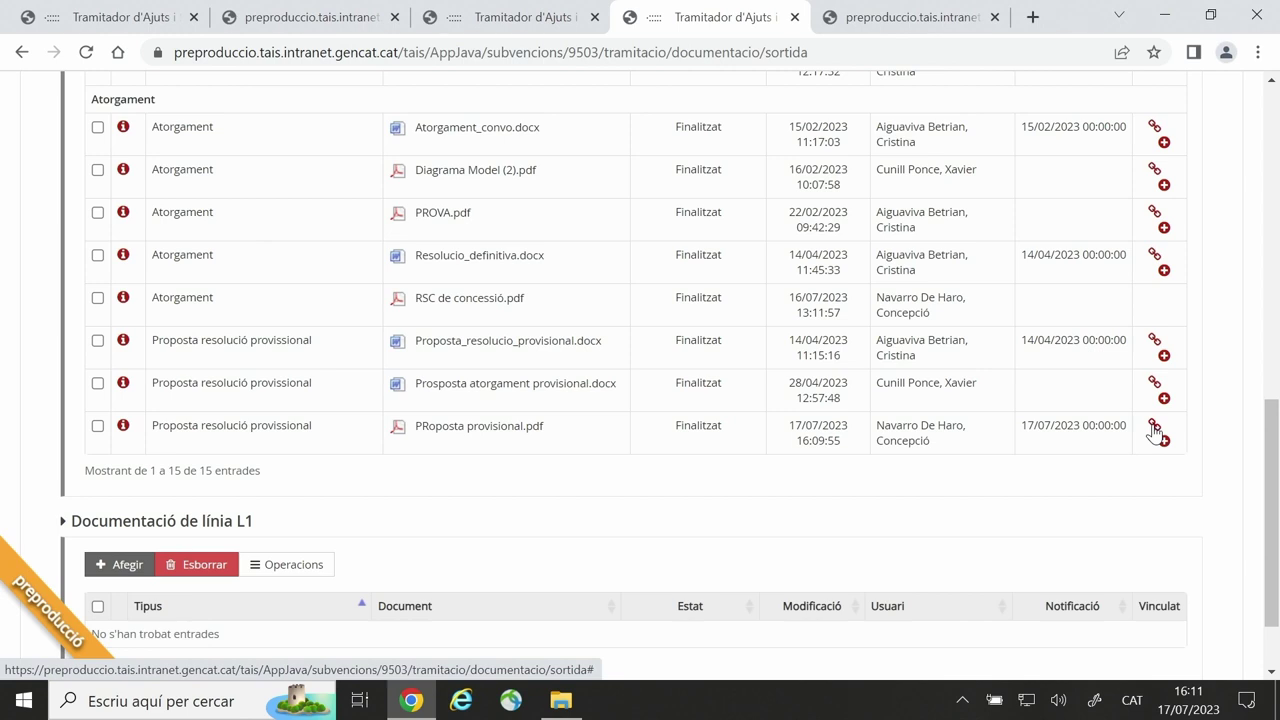
left_click(1155, 428)
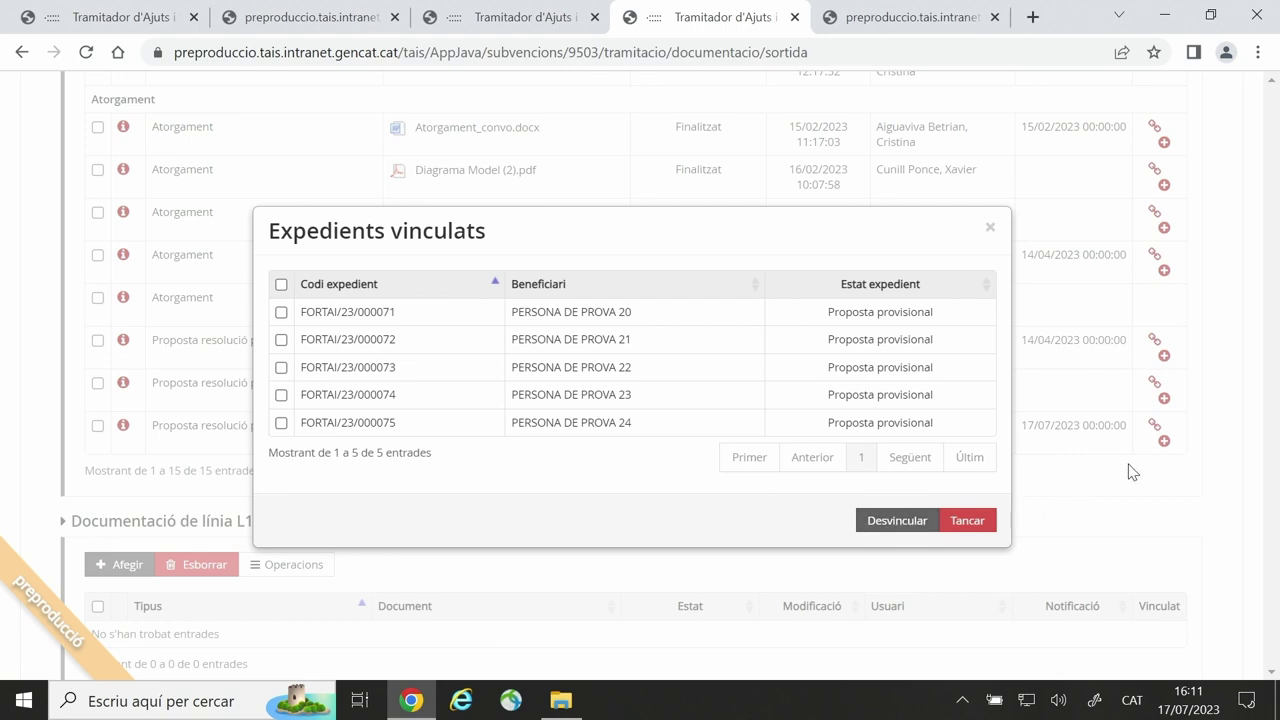
left_click(991, 231)
Step: Take the Formació TAIS call out of editing, back to consultation mode
scroll(500, 323, "up", 3)
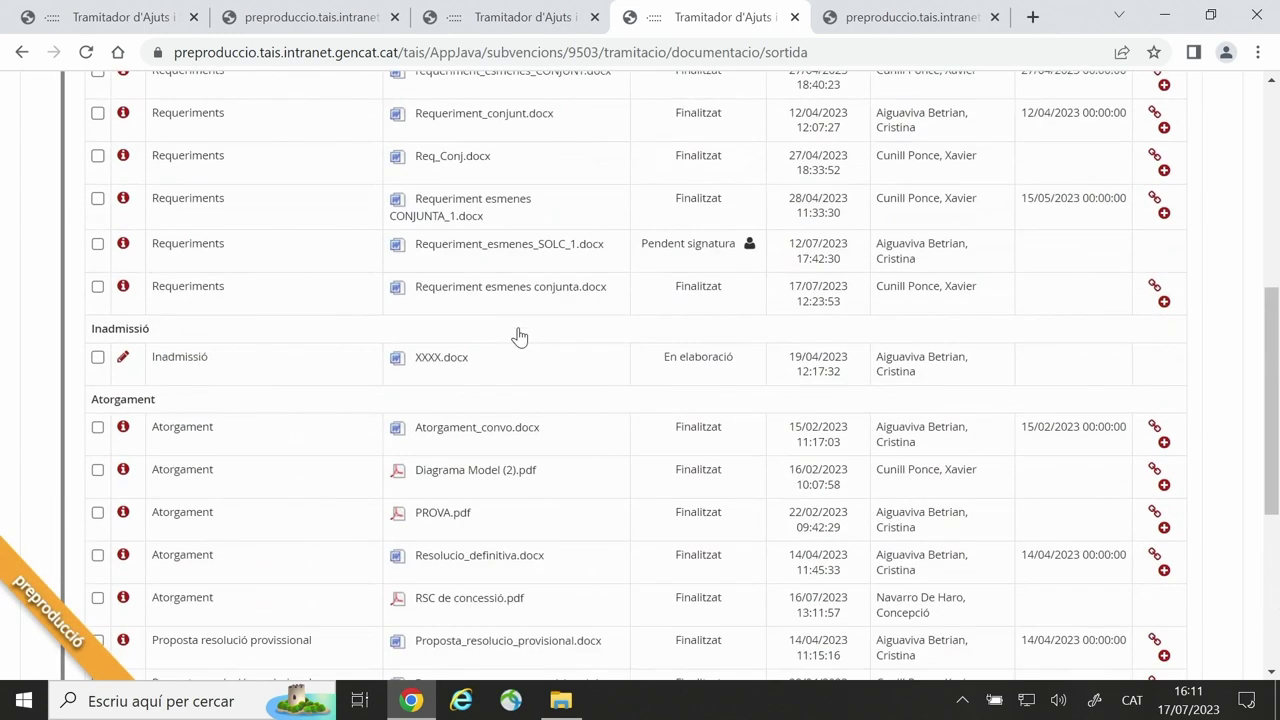
scroll(519, 337, "up", 5)
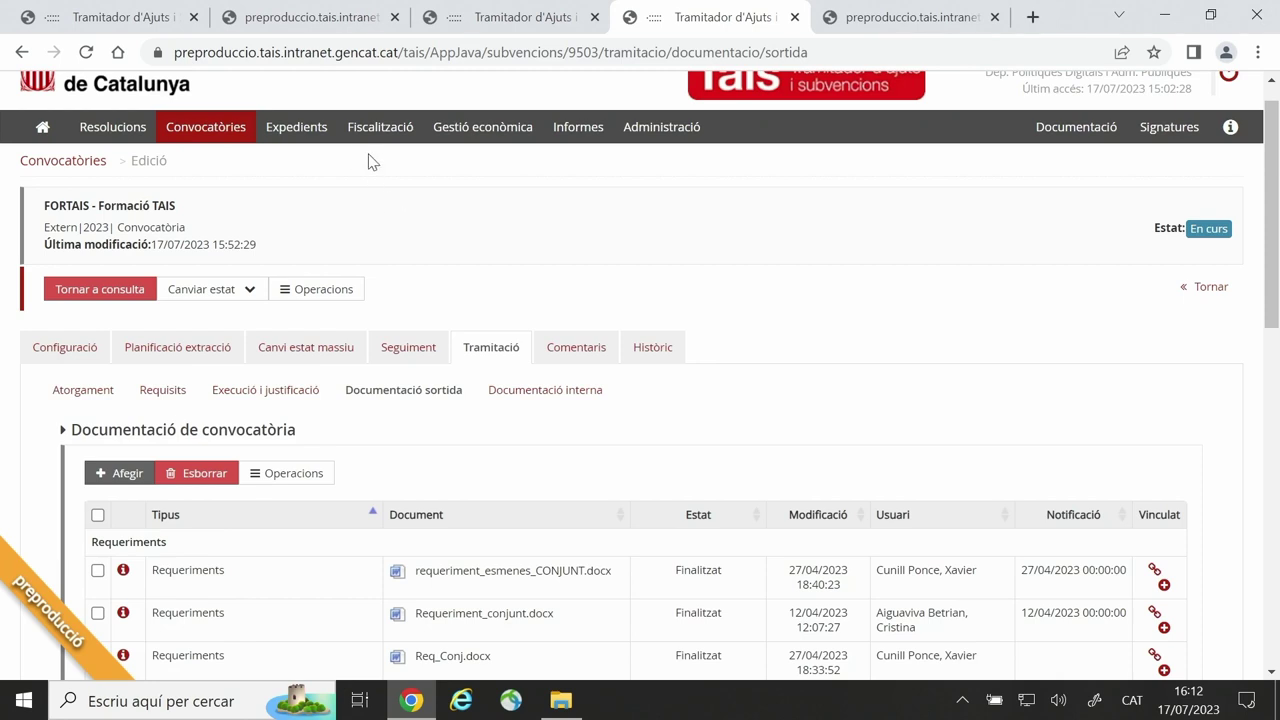
left_click(87, 300)
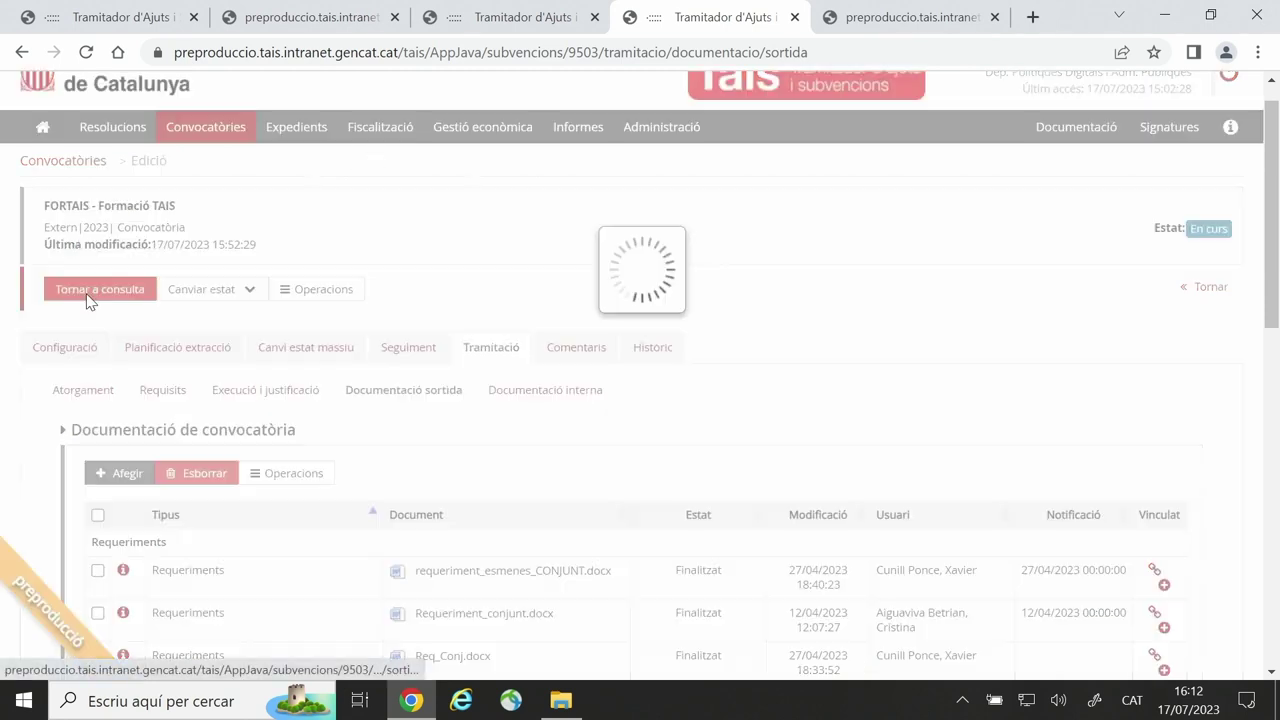
Step: In the file search results, select the five files in Proposta provisional, apply the decision Proposta enviada to them and accept the state change
left_click(131, 20)
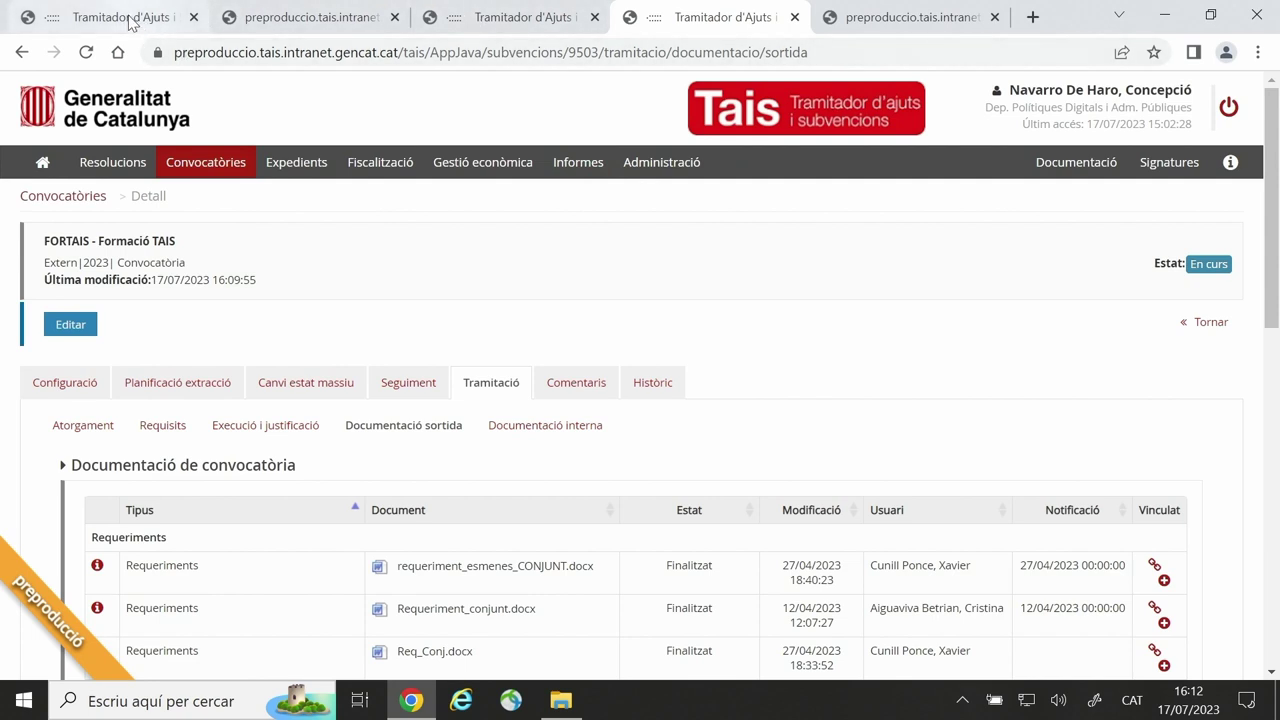
scroll(615, 419, "down", 7)
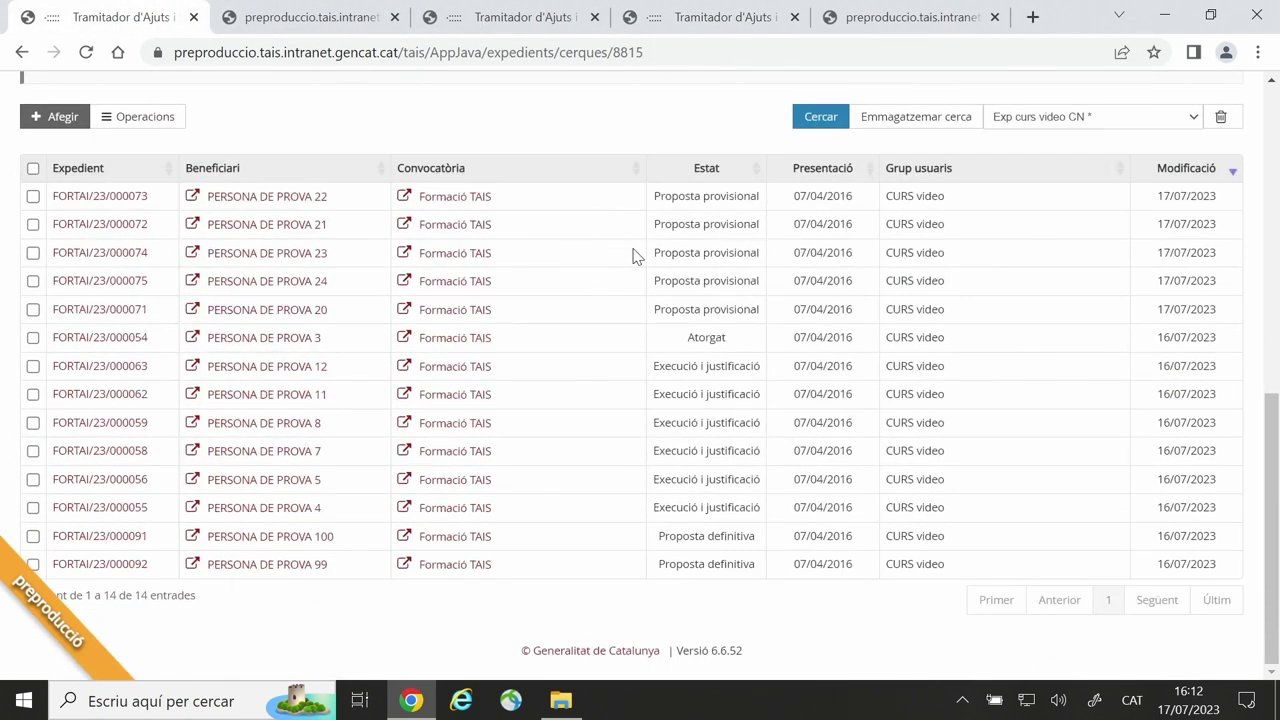
left_click(33, 198)
left_click(34, 226)
left_click(33, 282)
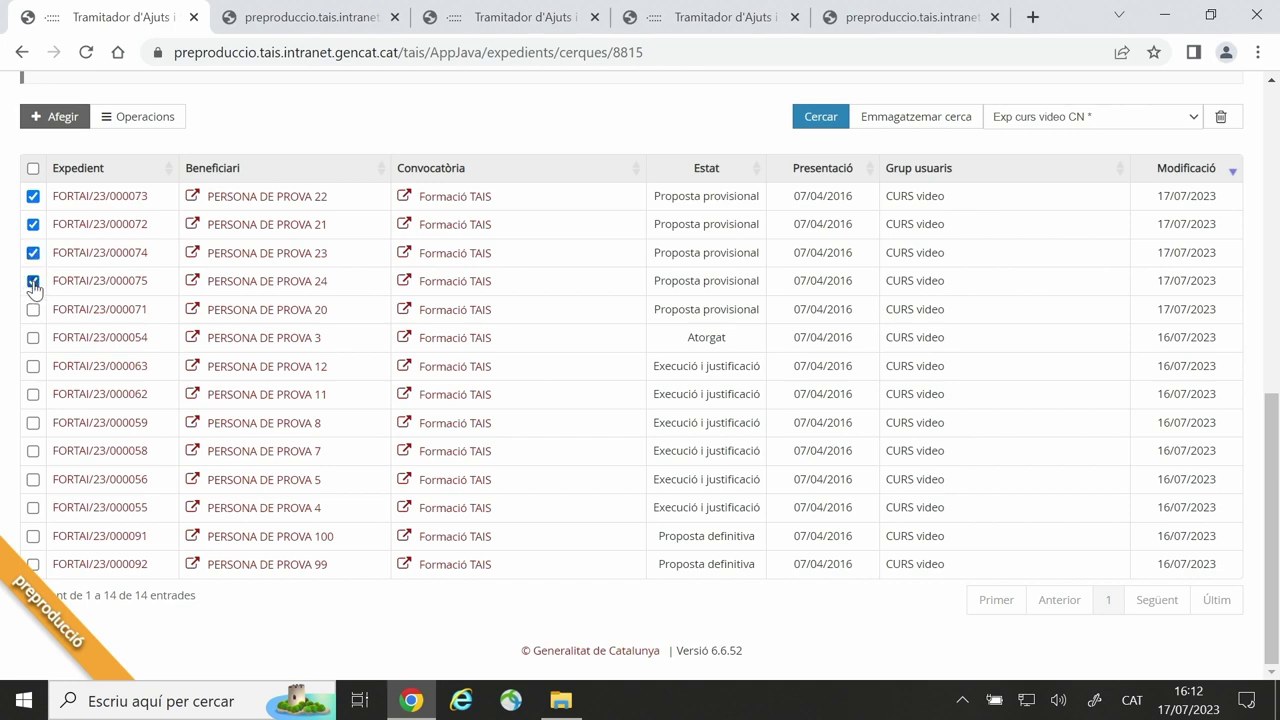
left_click(33, 310)
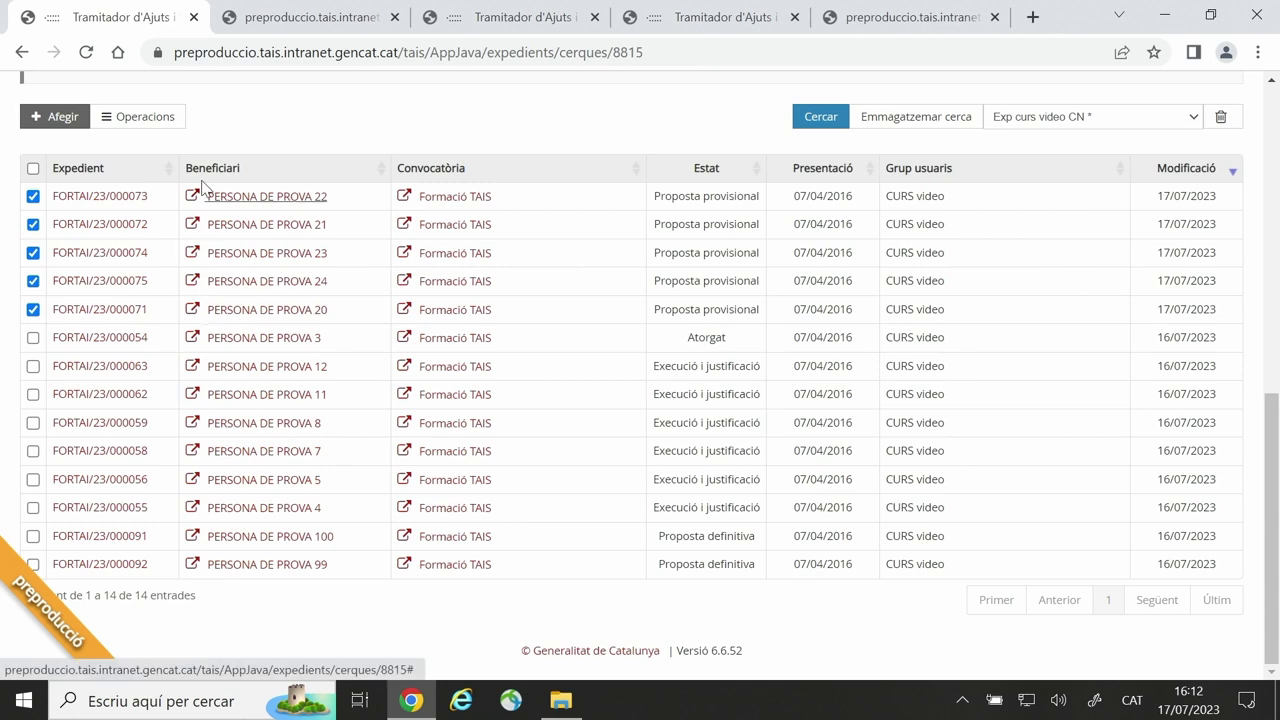
left_click(138, 118)
left_click(155, 153)
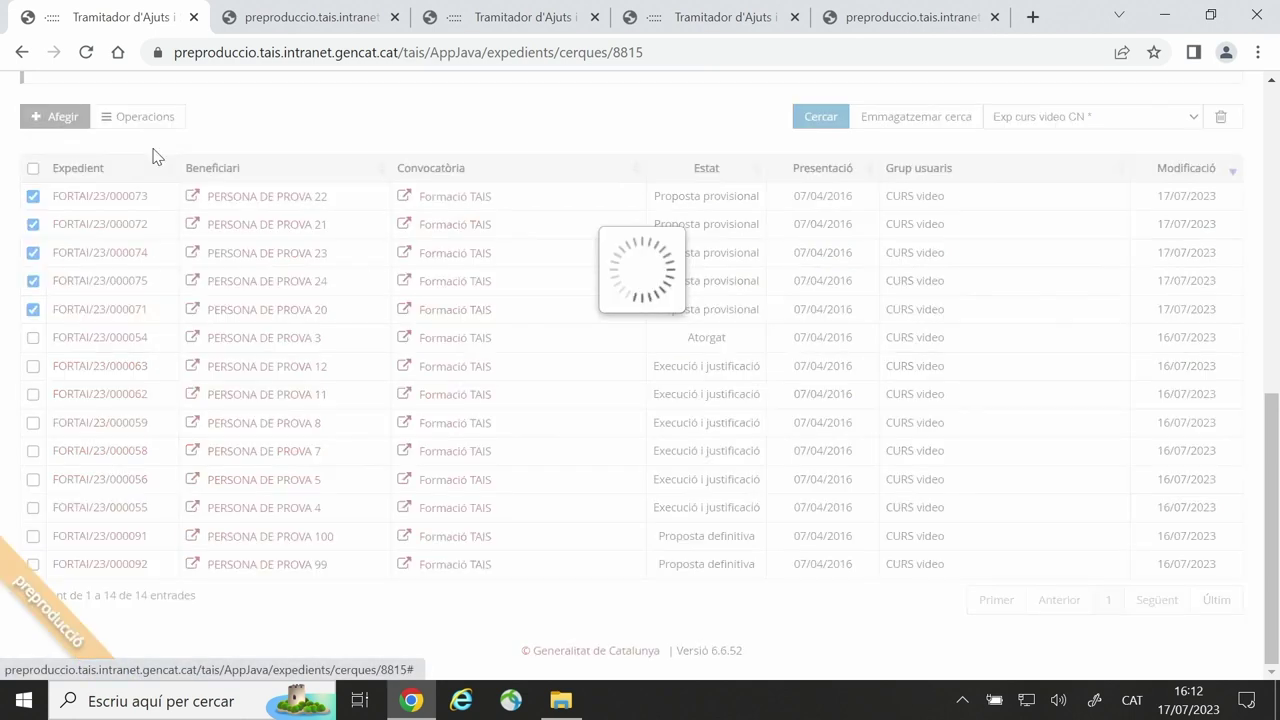
left_click(780, 304)
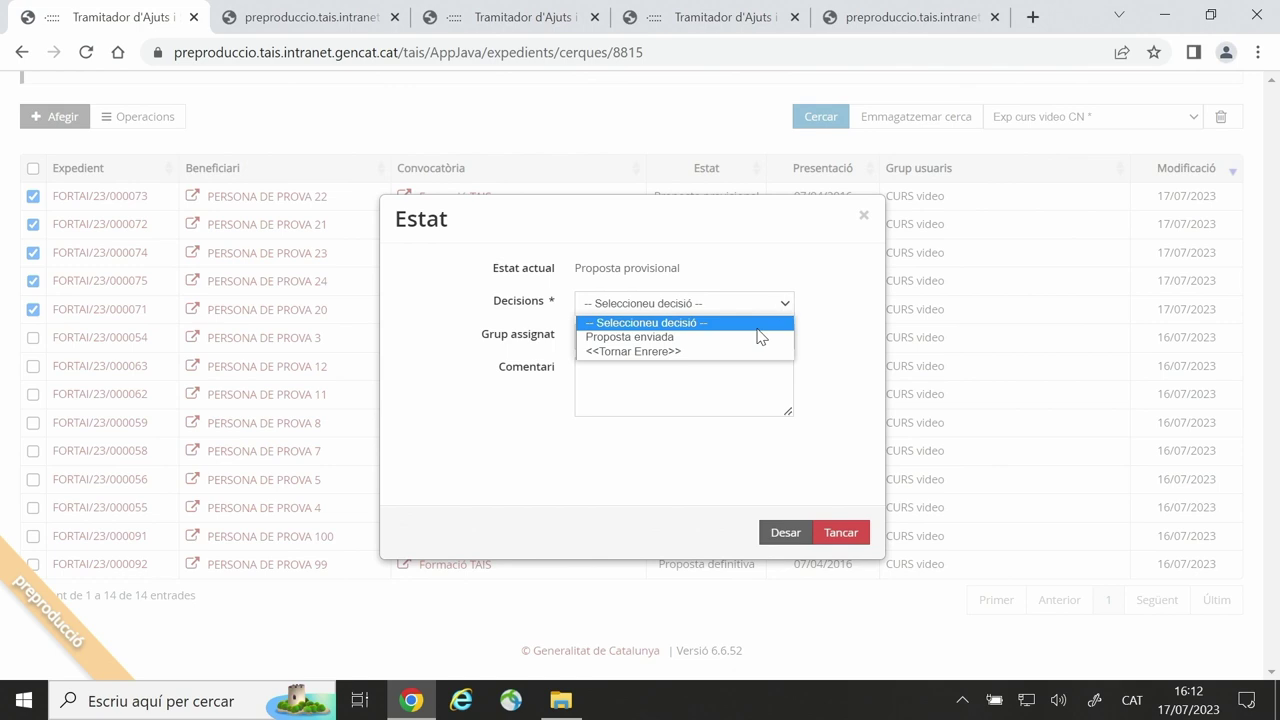
left_click(758, 347)
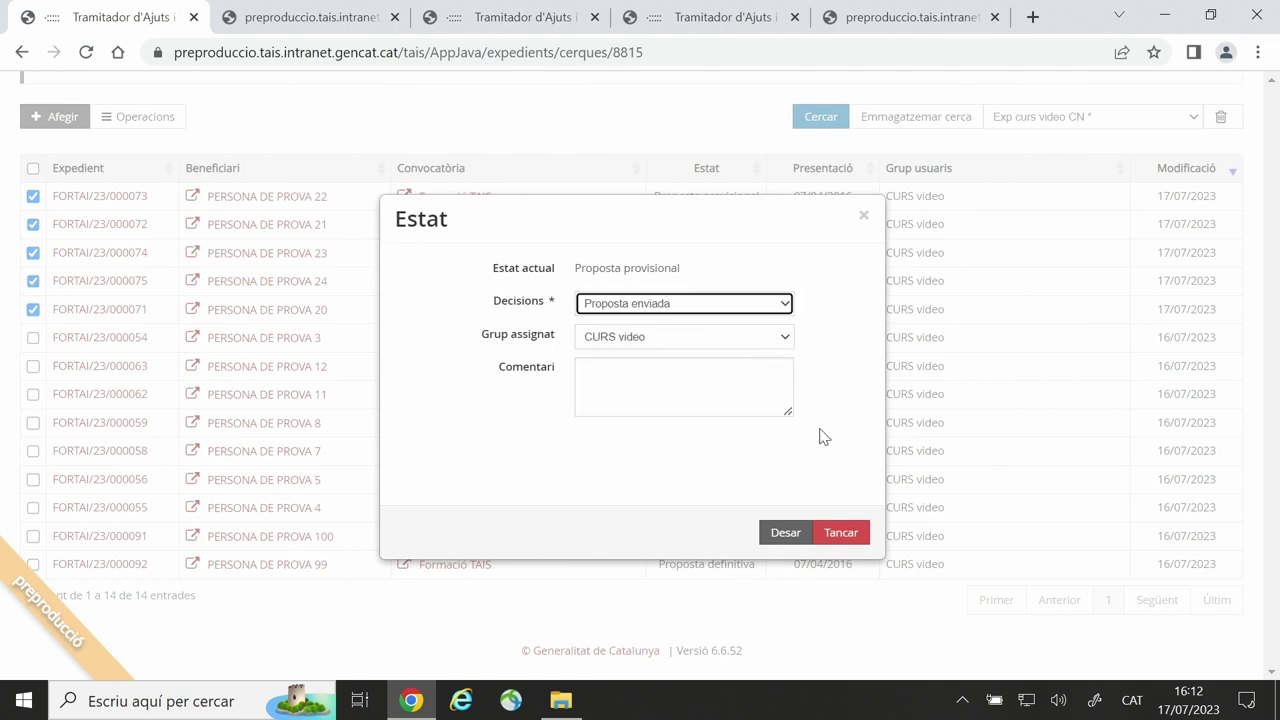
left_click(788, 532)
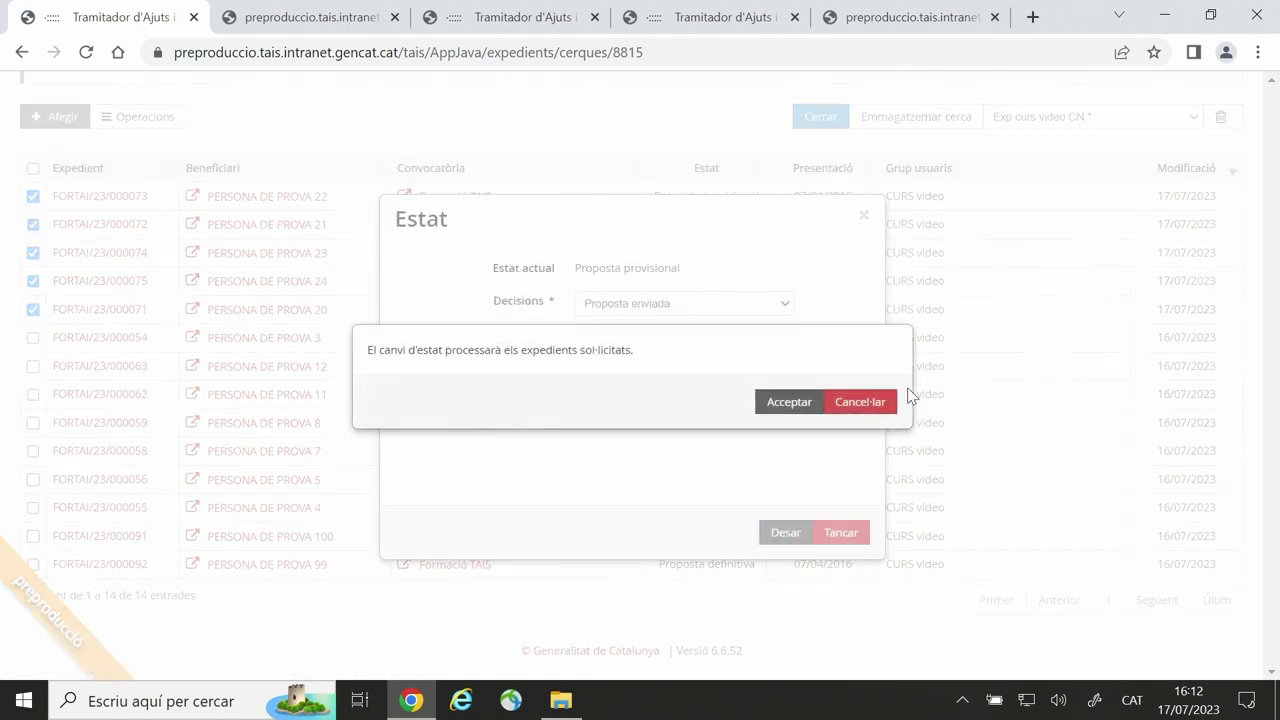
left_click(789, 403)
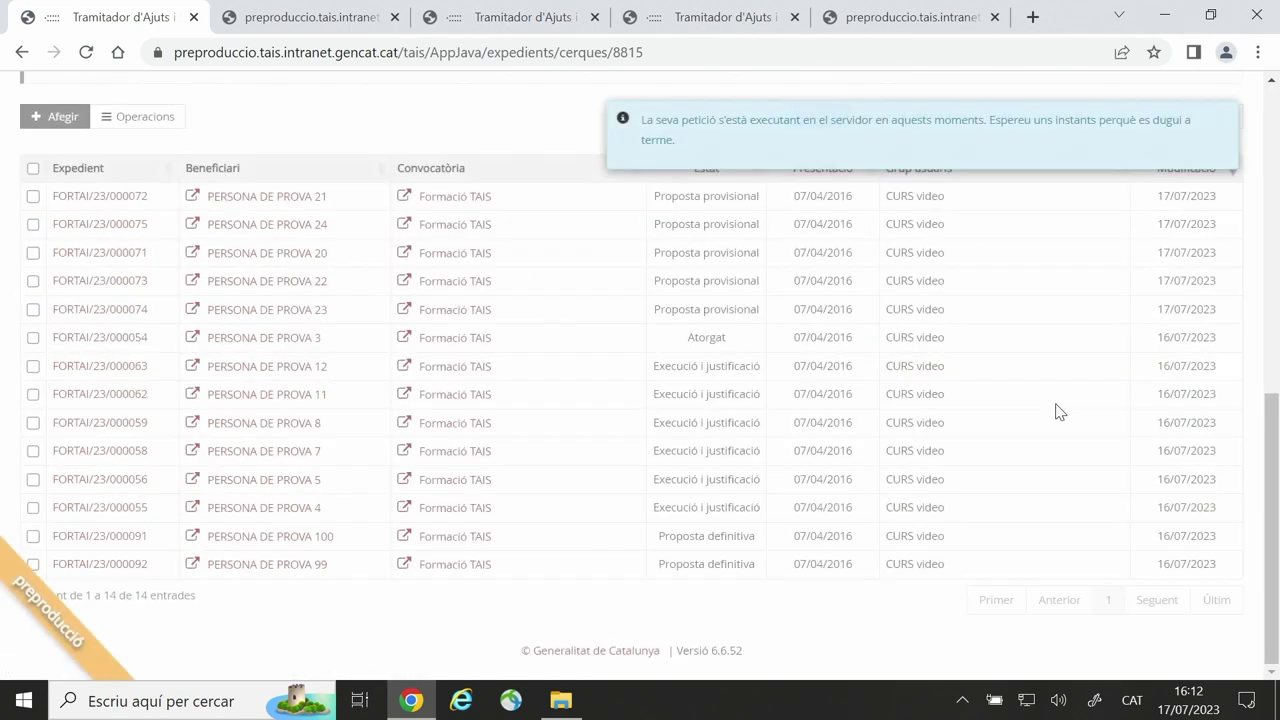
Step: Reload the file search and check the Estat of the five processed files
left_click(88, 53)
scroll(890, 375, "down", 10)
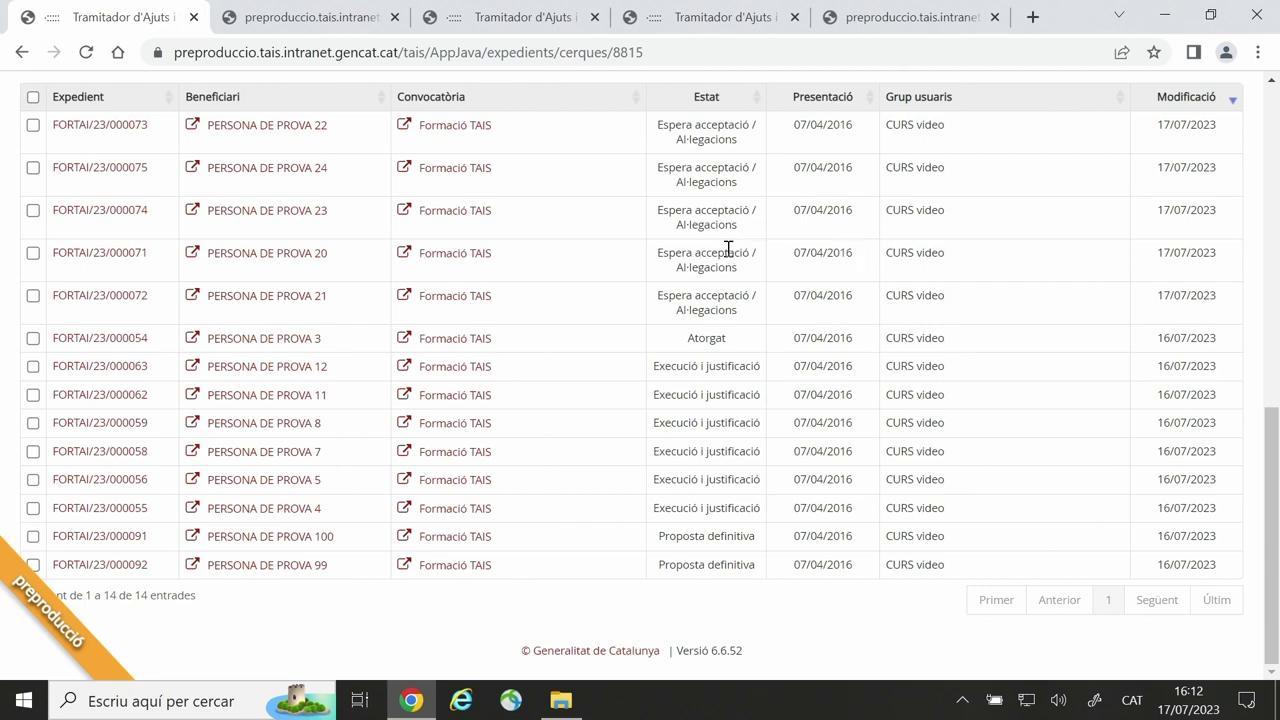
scroll(731, 283, "up", 1)
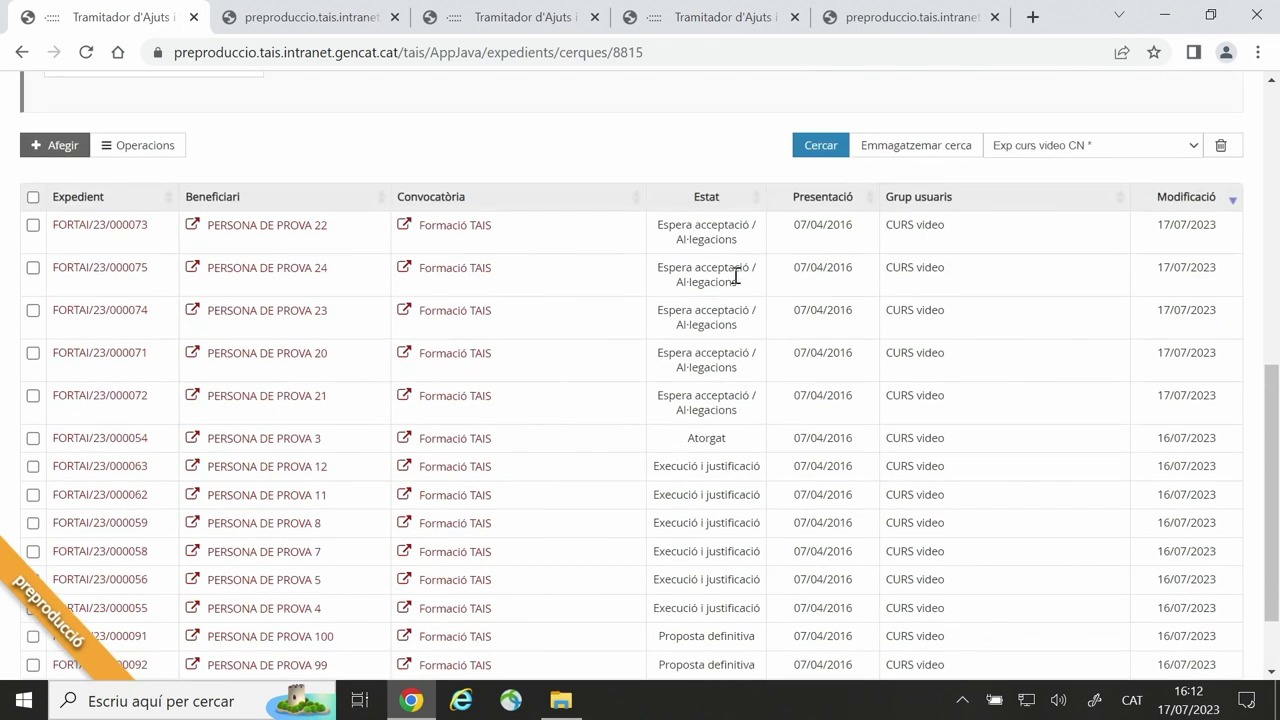
Step: Add the Té nova documentació criterion to the file search and run it
scroll(737, 275, "up", 2)
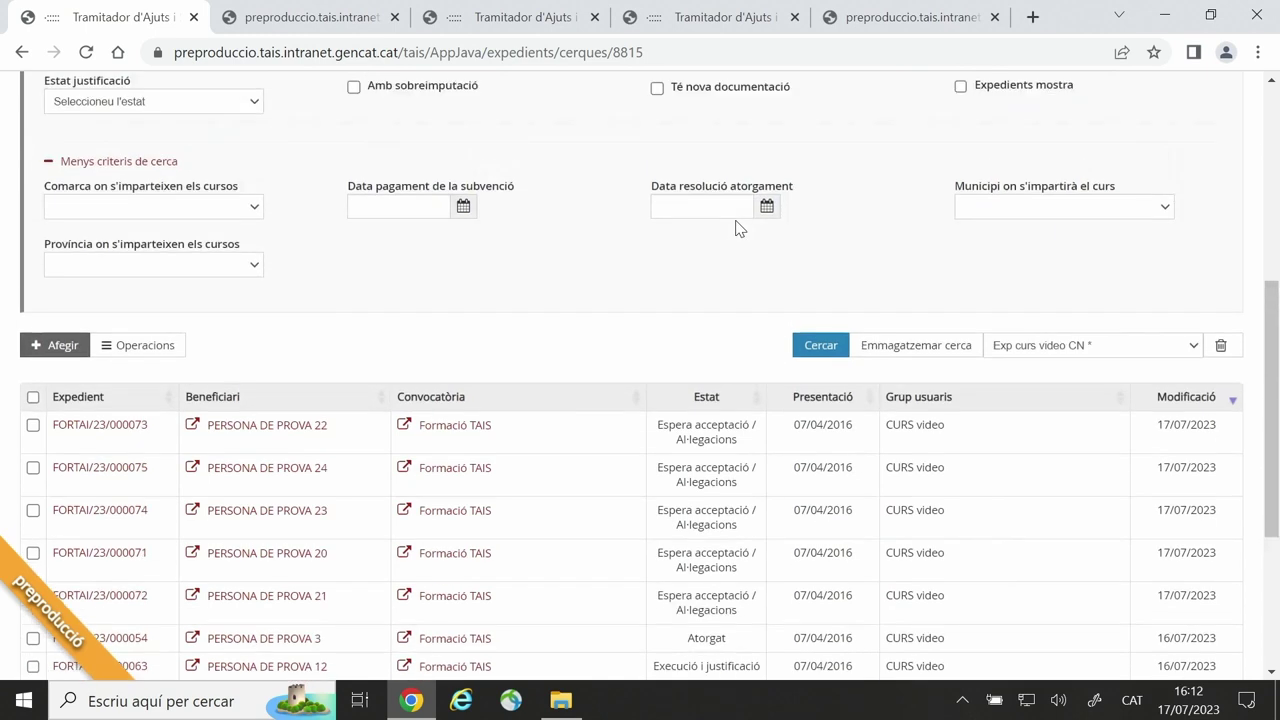
scroll(857, 242, "up", 1)
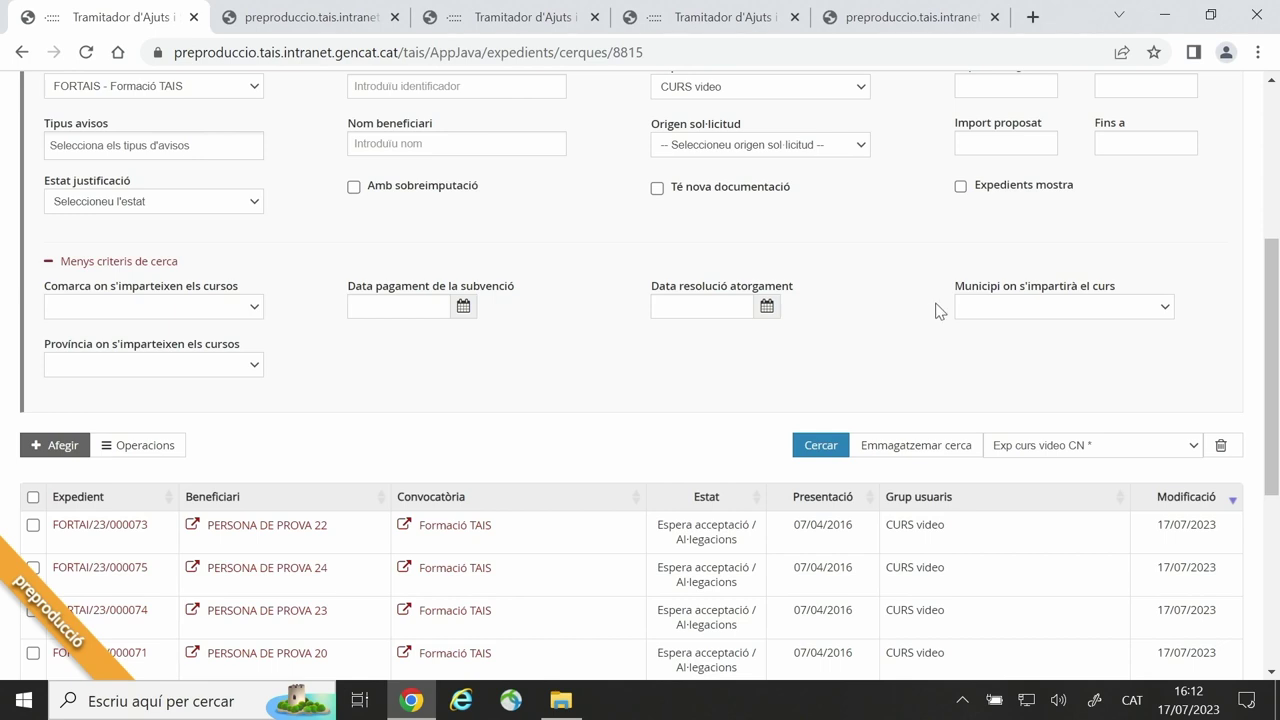
scroll(940, 306, "up", 2)
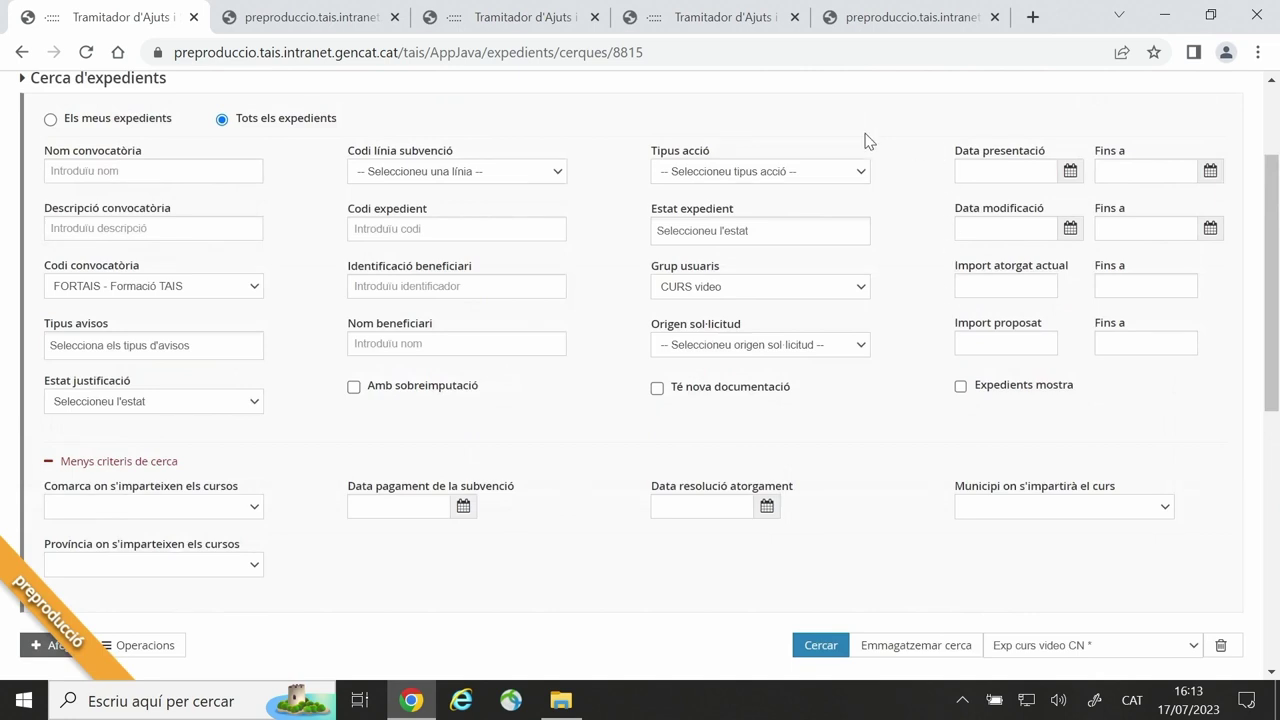
scroll(933, 302, "up", 2)
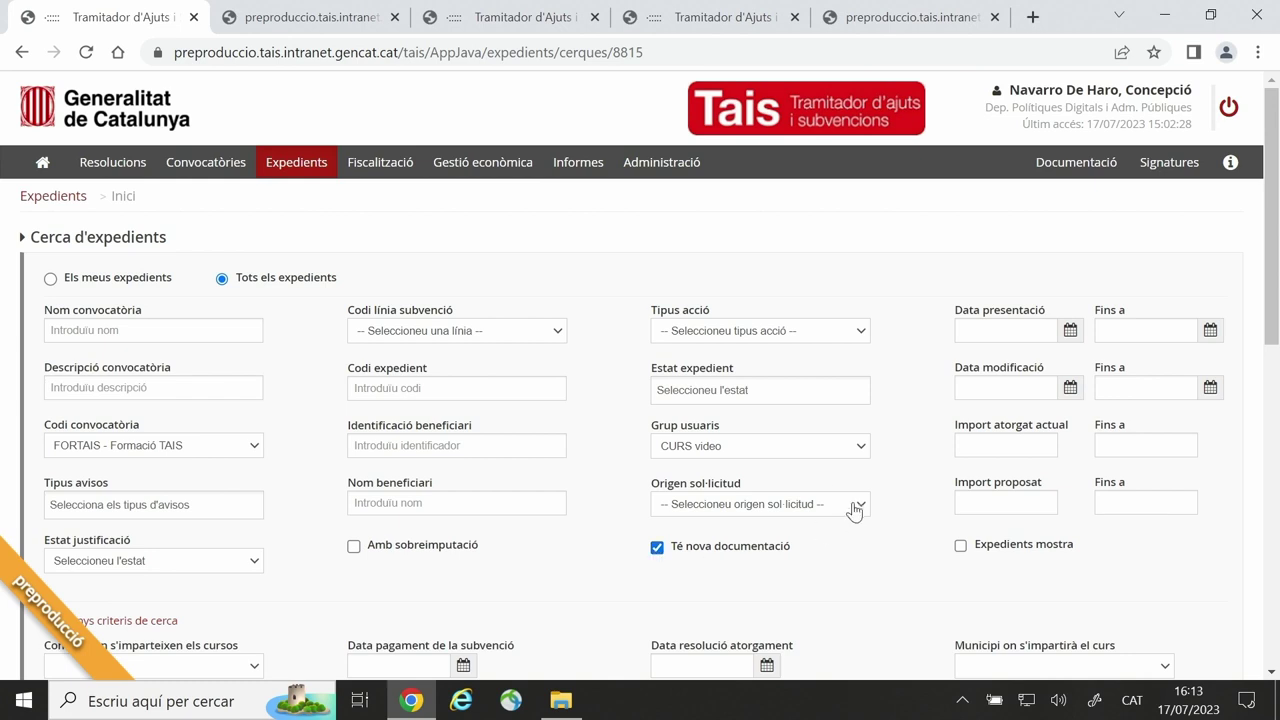
scroll(845, 500, "down", 4)
left_click(821, 406)
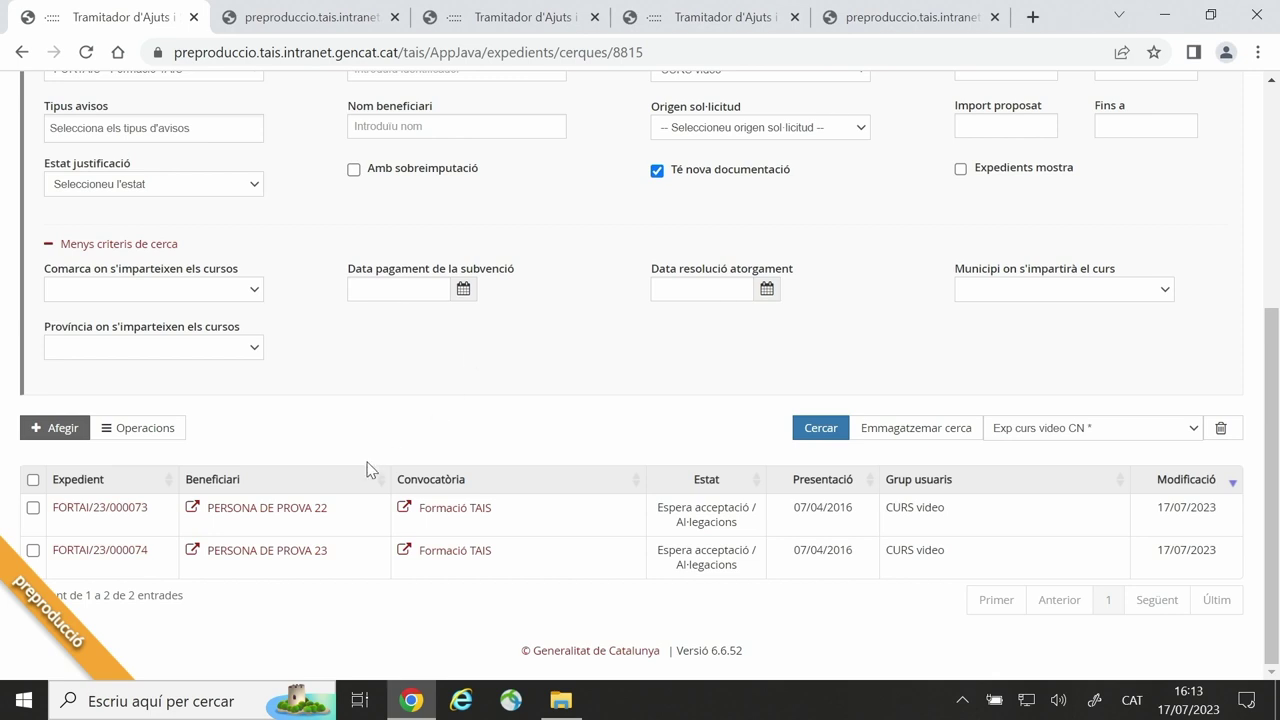
Step: Open file FORTAI/23/000074 in a new browser tab and view its incoming documentation down to the Acceptació/Reformulació/Desistiment section
right_click(135, 558)
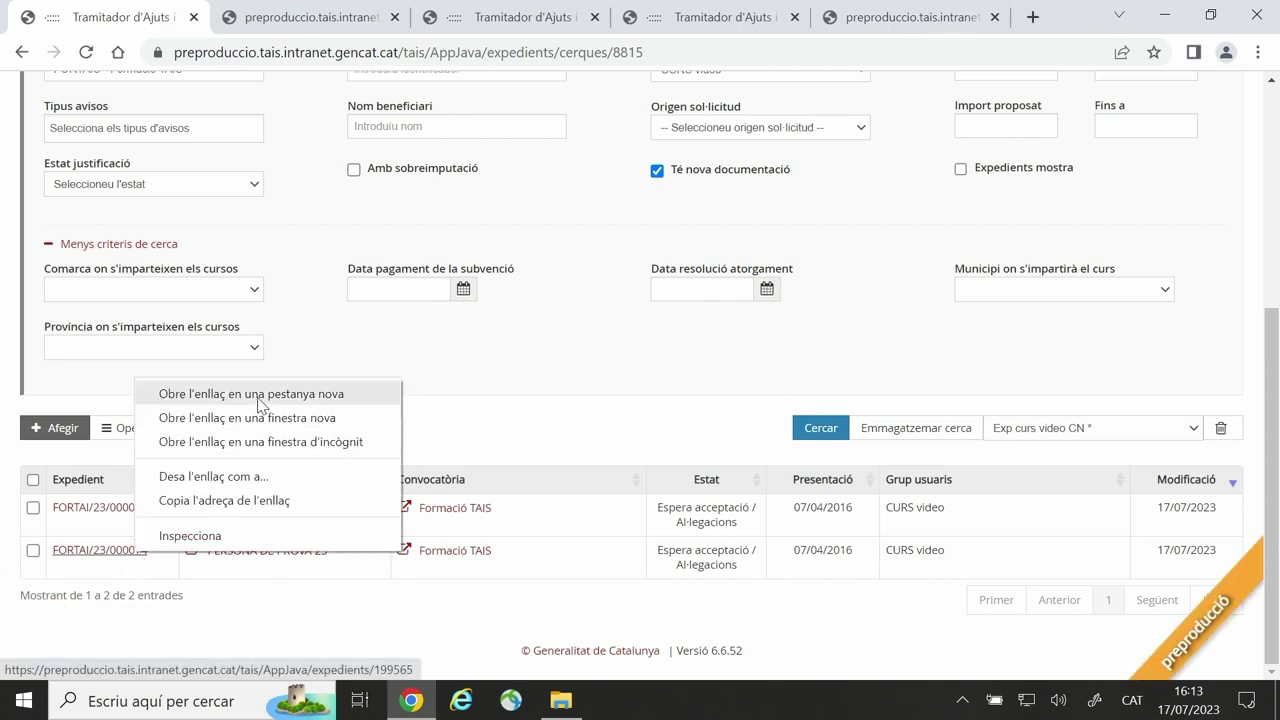
left_click(205, 390)
left_click(258, 17)
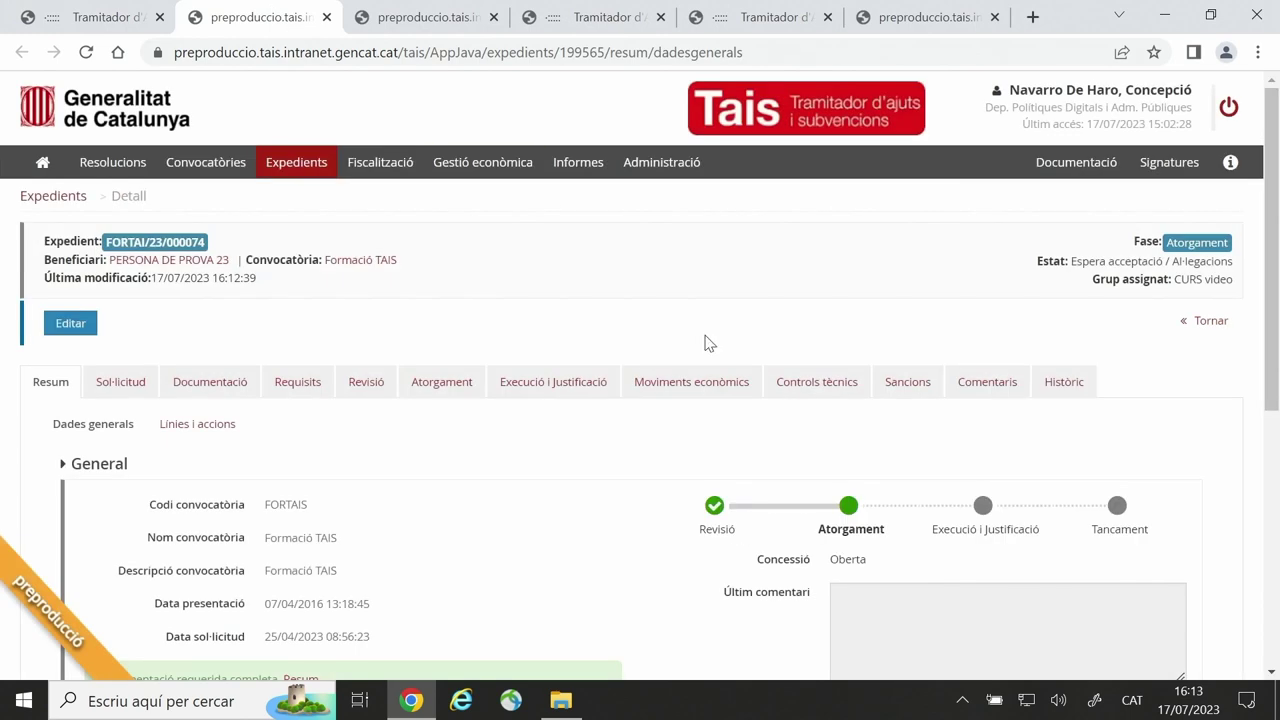
left_click(243, 388)
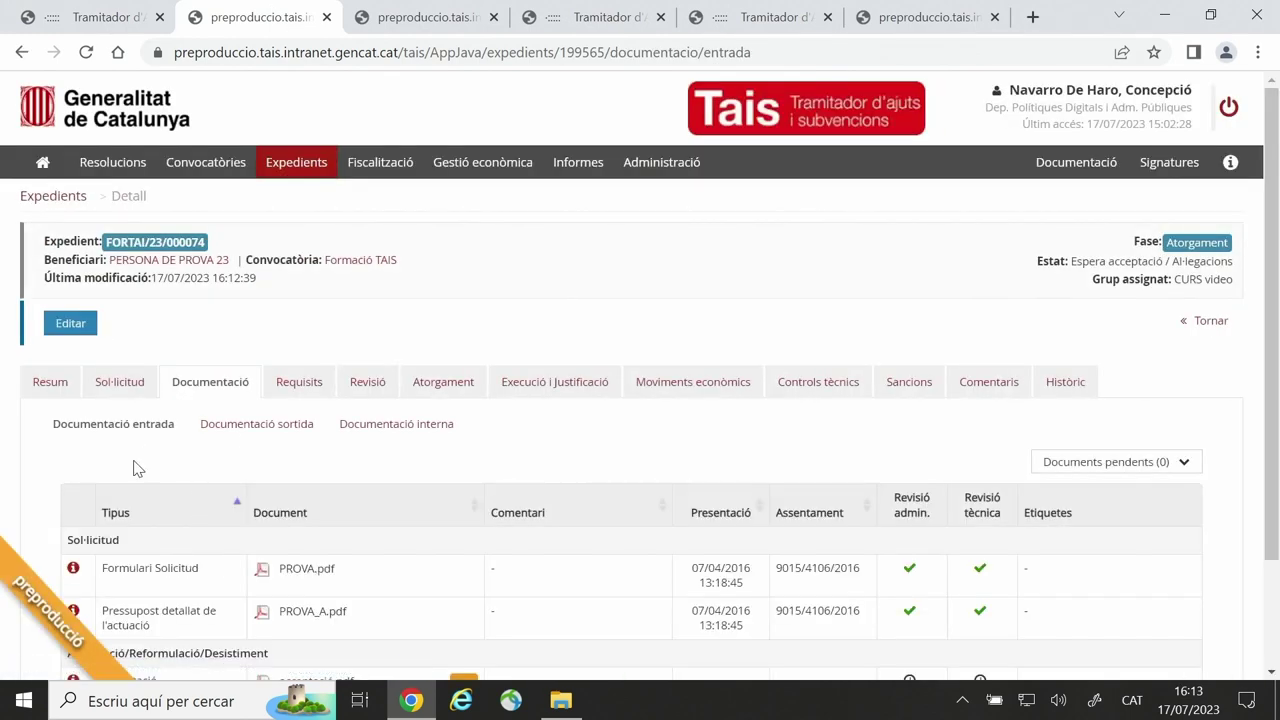
scroll(395, 467, "down", 2)
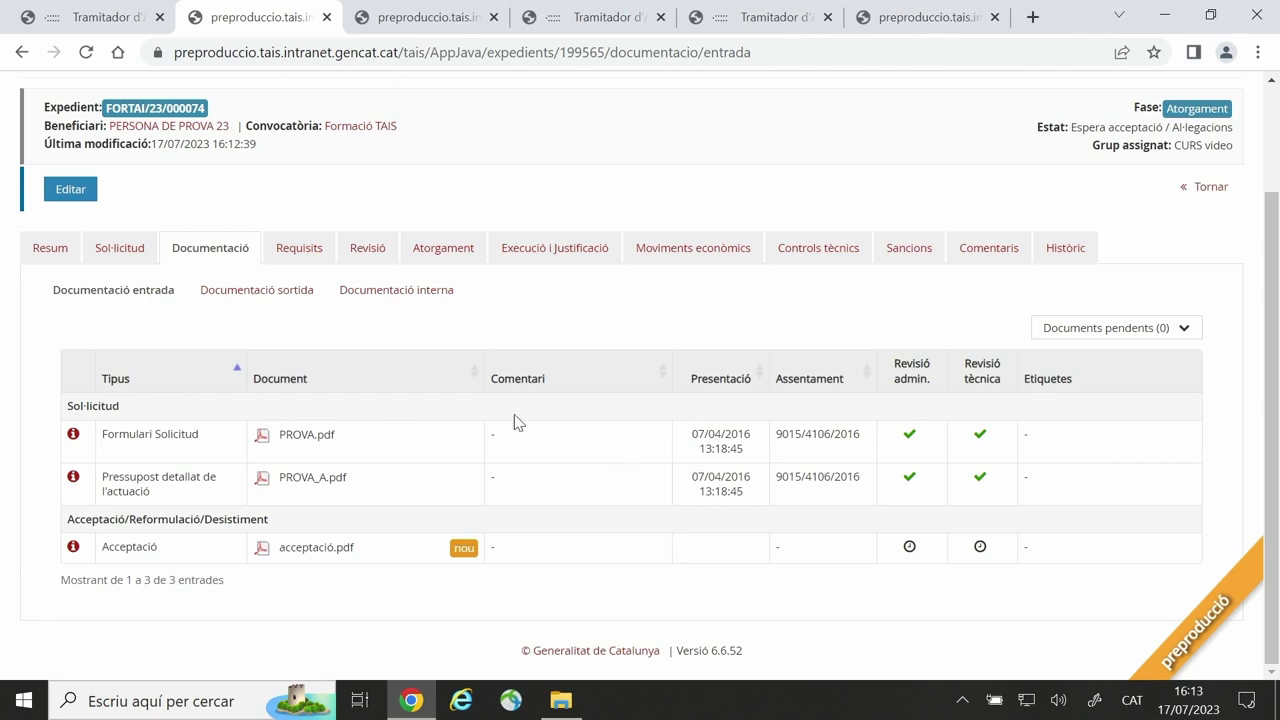
Step: Put the file in edit mode and review acceptació.pdf, saving Revisió administrativa and Revisió tècnica as Correcte
left_click(70, 194)
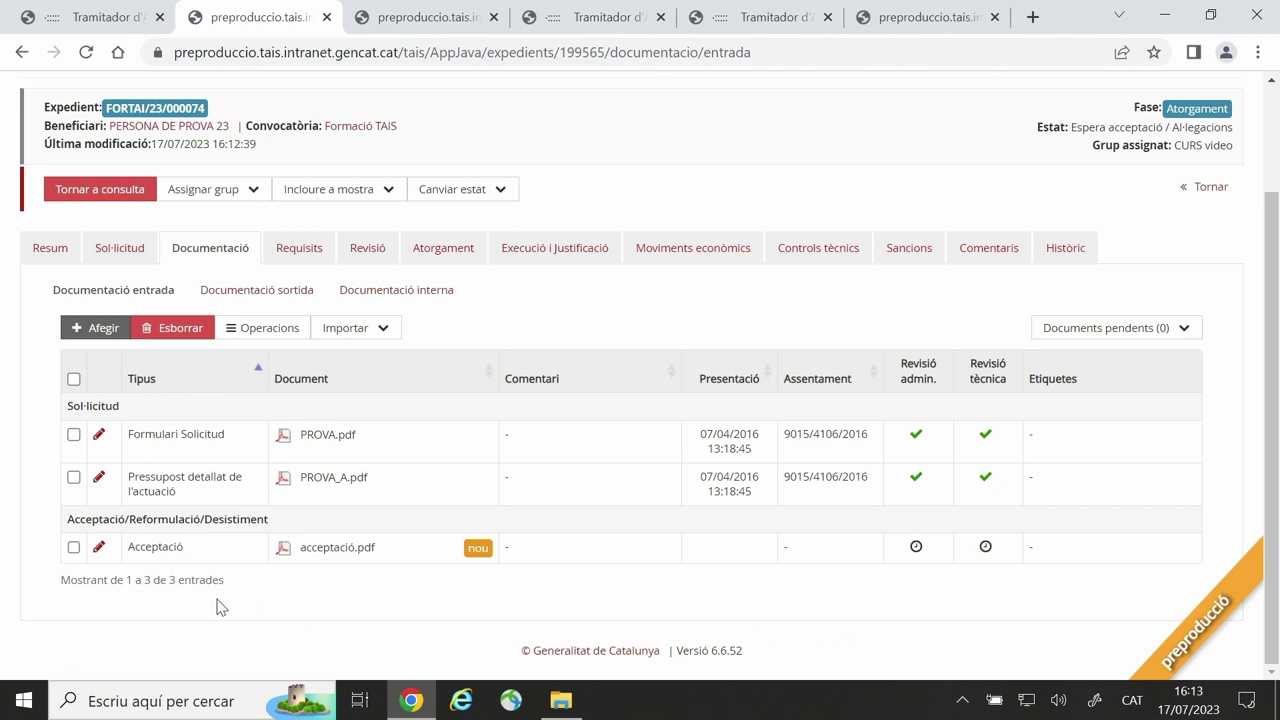
left_click(73, 548)
left_click(290, 338)
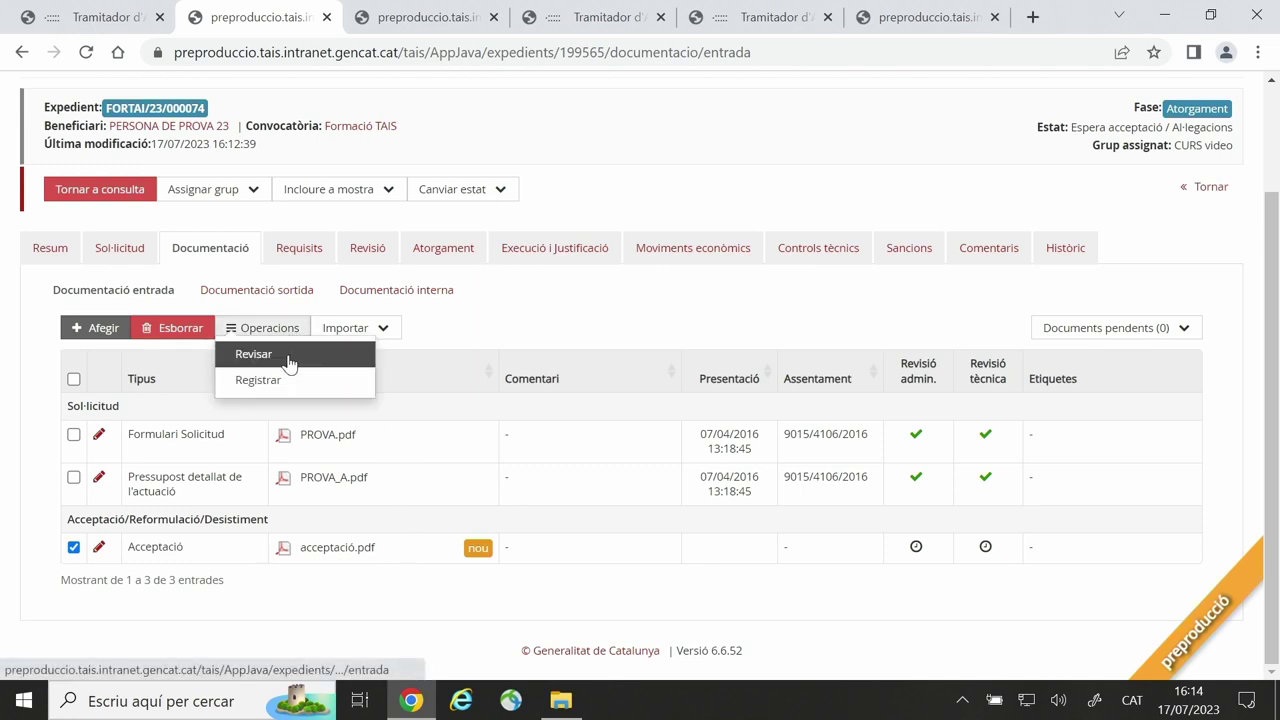
left_click(286, 356)
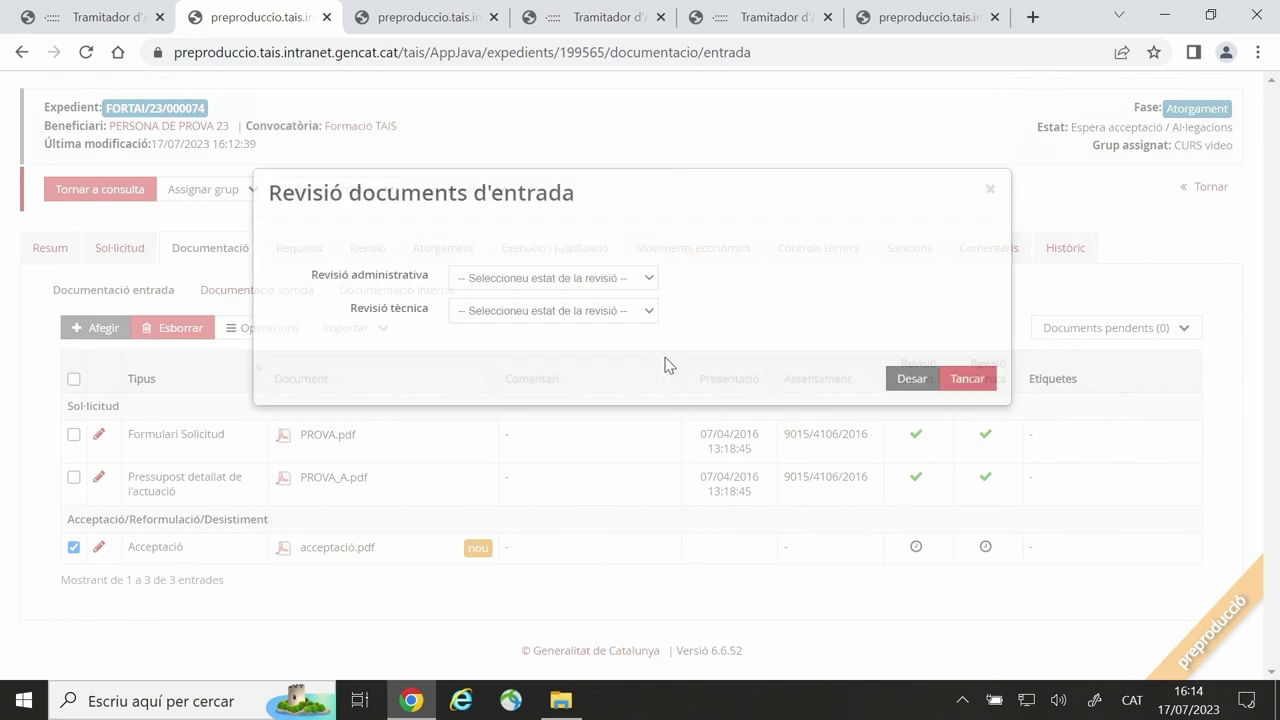
left_click(648, 367)
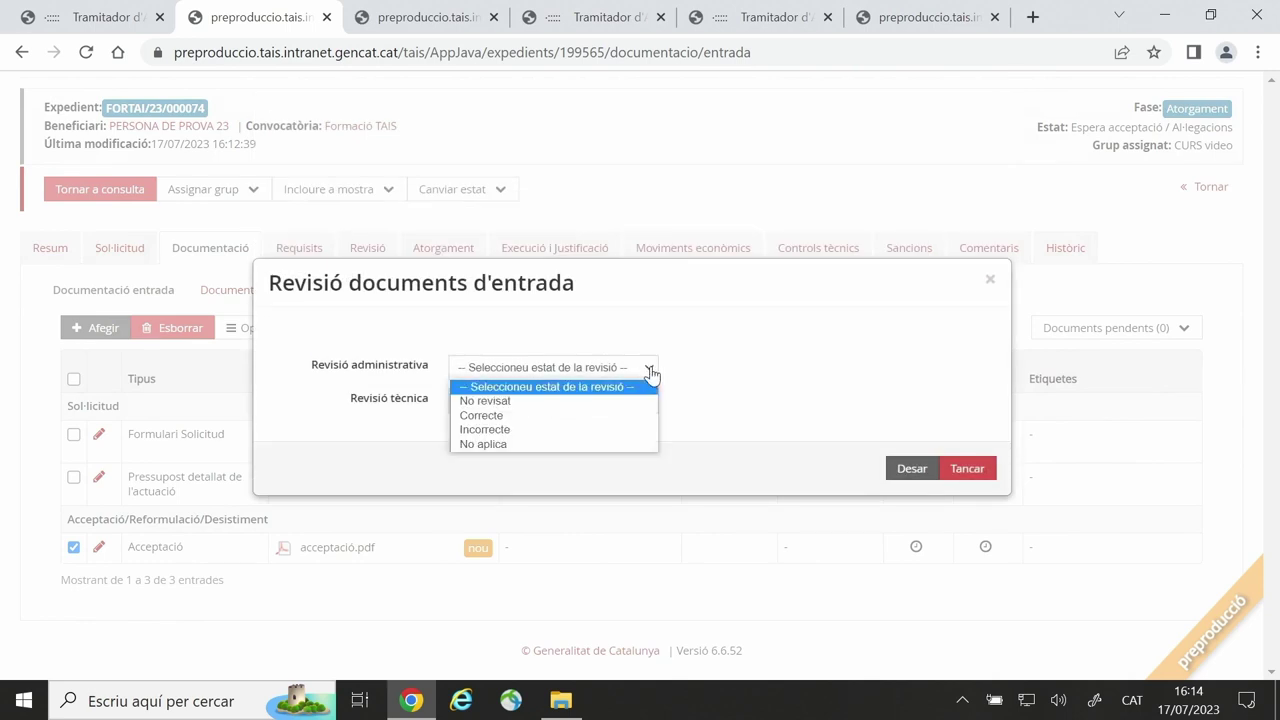
left_click(601, 418)
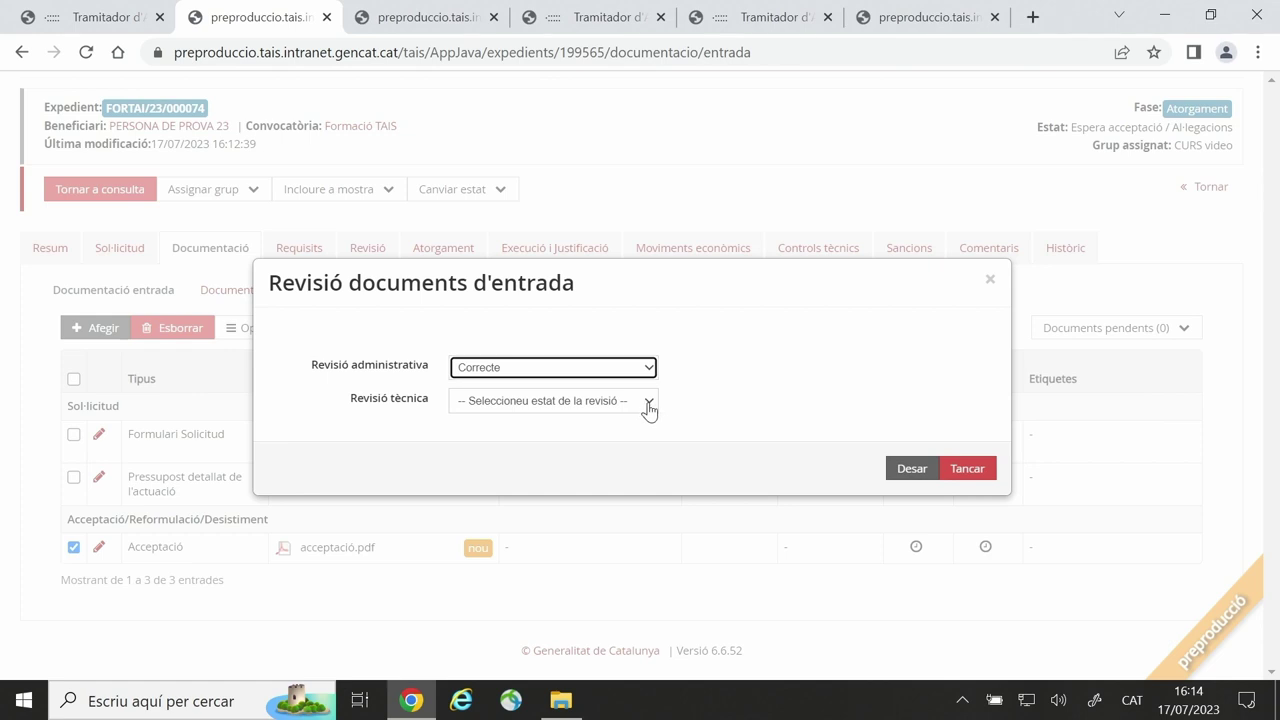
left_click(651, 405)
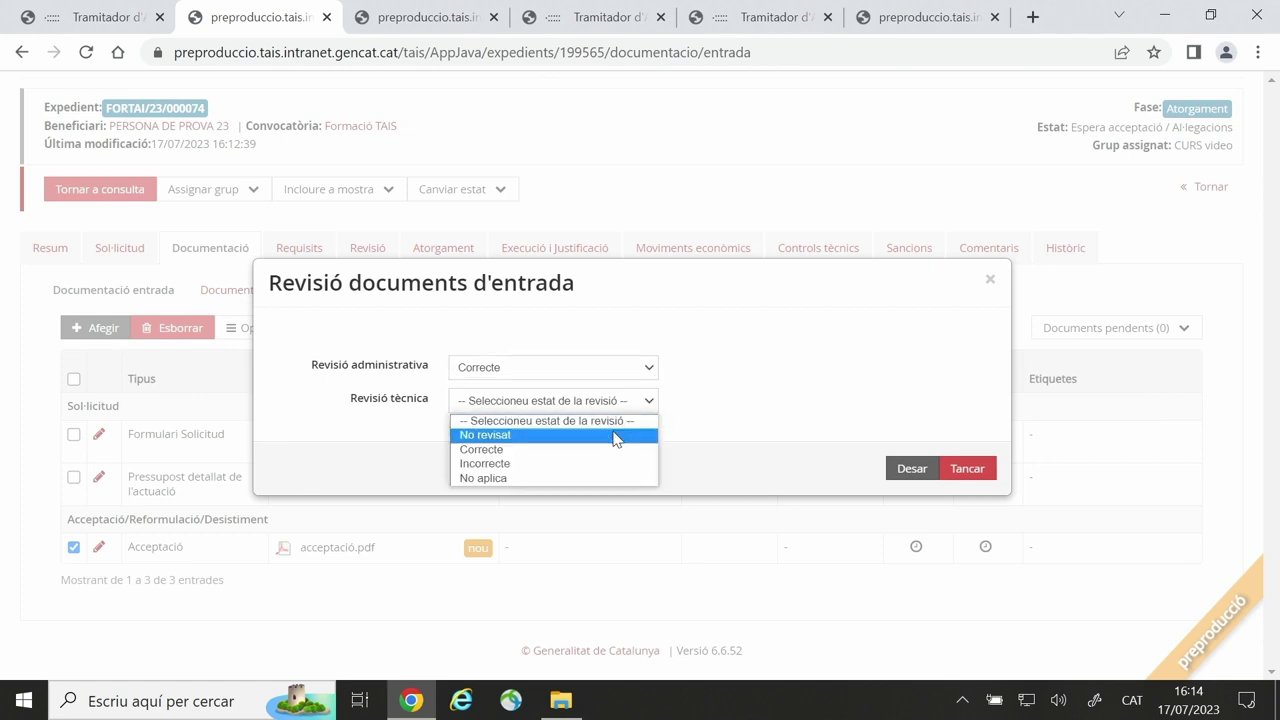
left_click(630, 451)
left_click(908, 470)
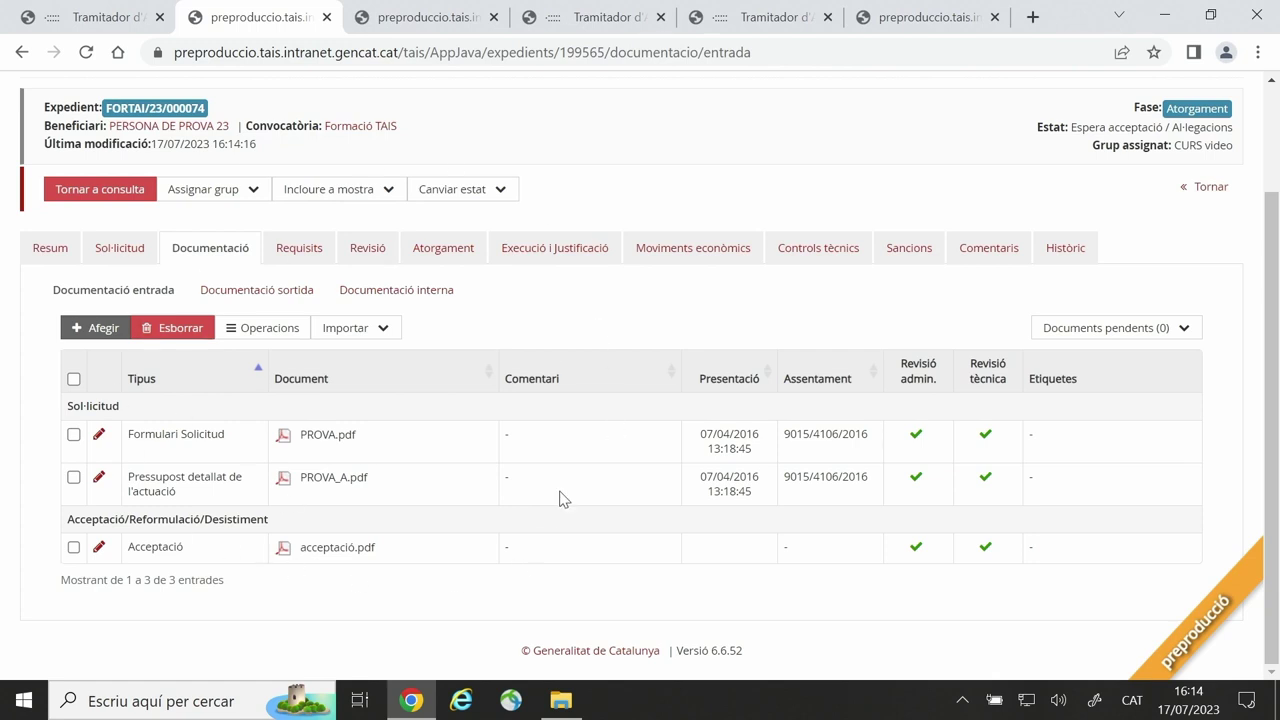
Step: Change the state of file FORTAI/23/000074 with the decision Proposta acceptada, keeping the group CURS video, and dismiss the notification
left_click(503, 191)
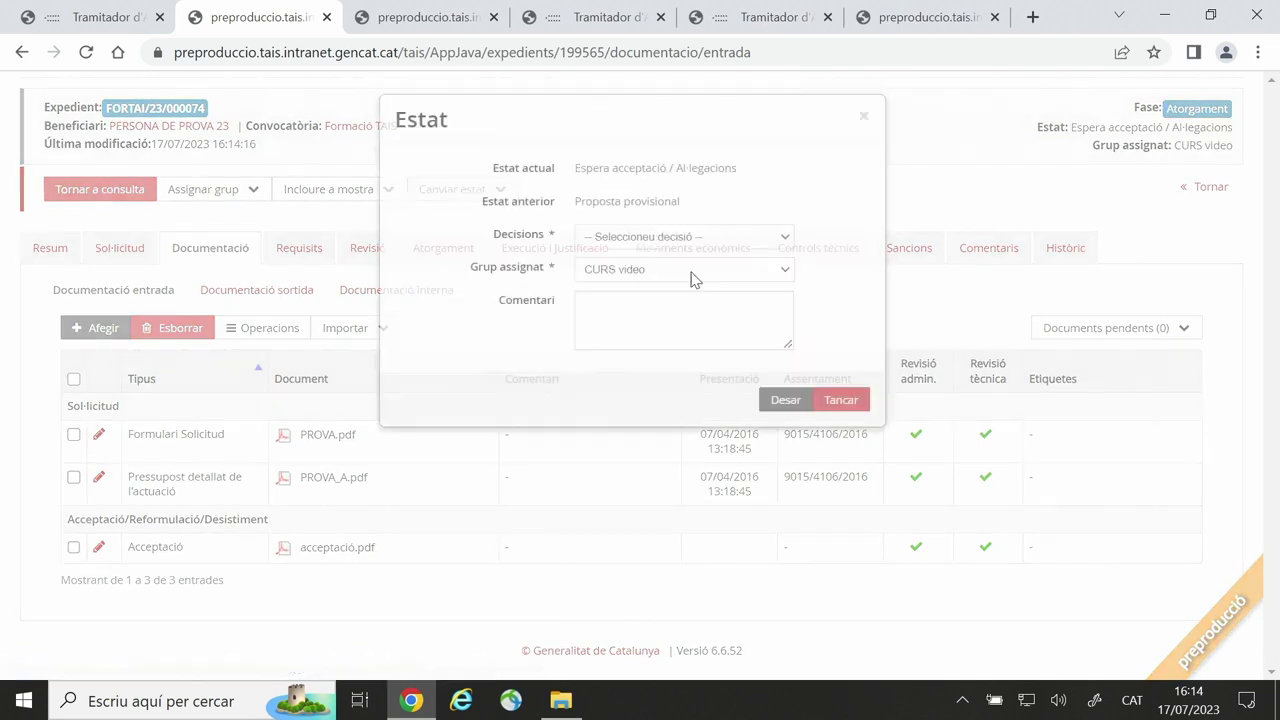
left_click(785, 354)
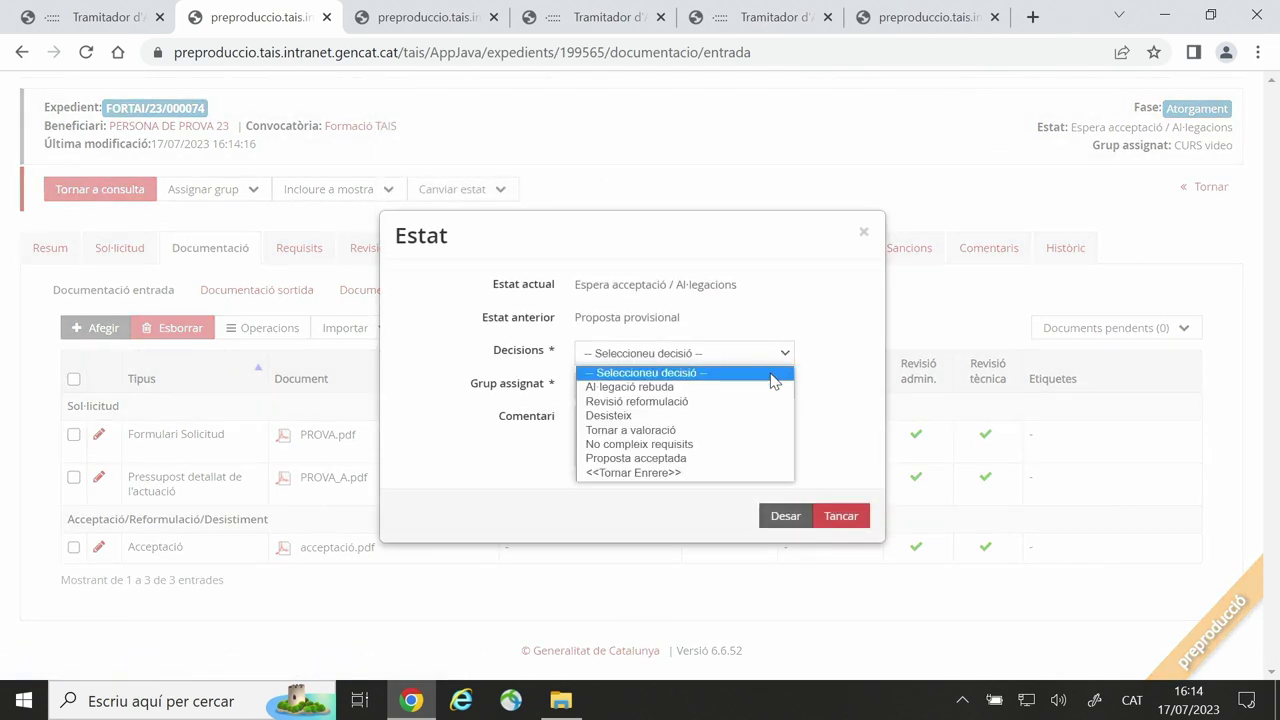
left_click(765, 460)
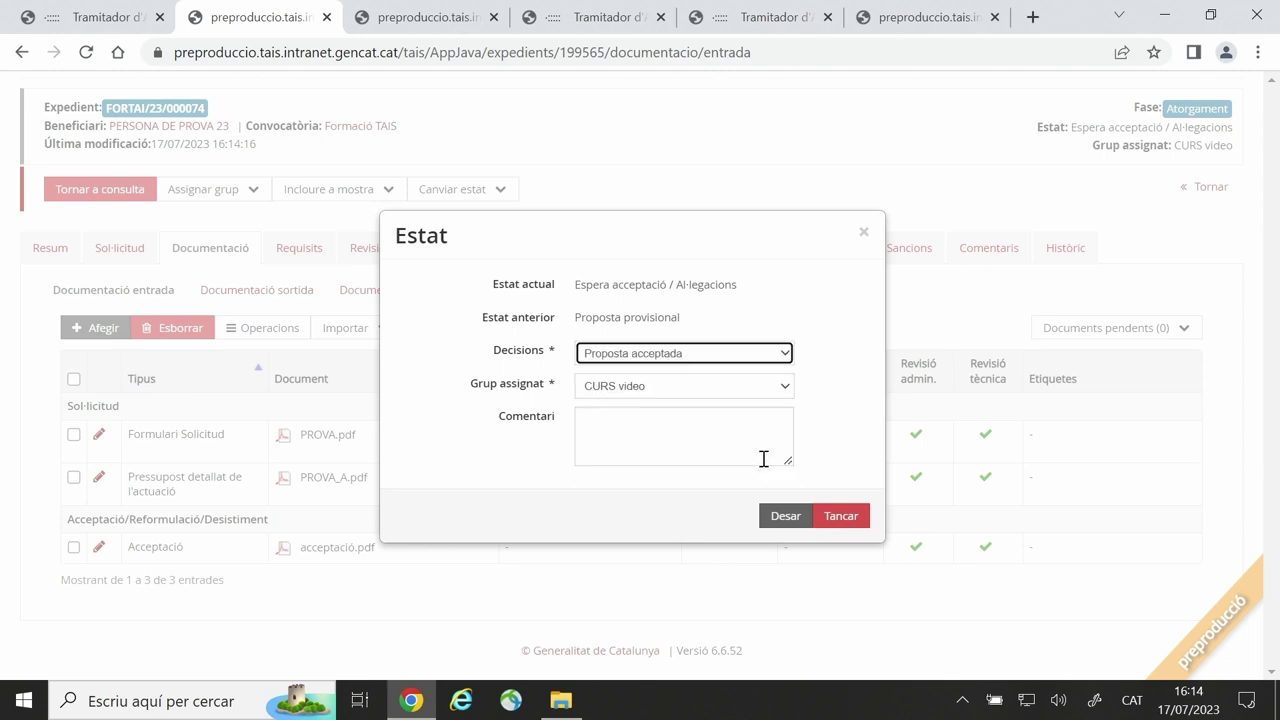
left_click(786, 516)
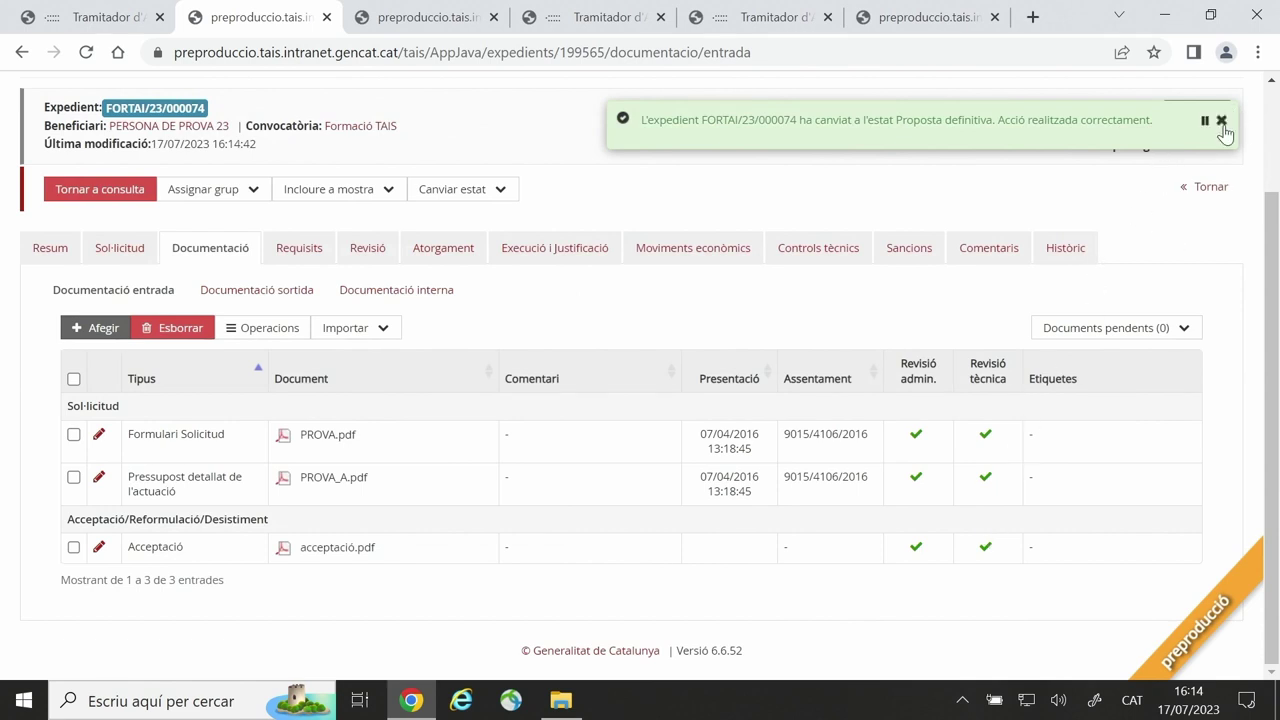
left_click(1221, 120)
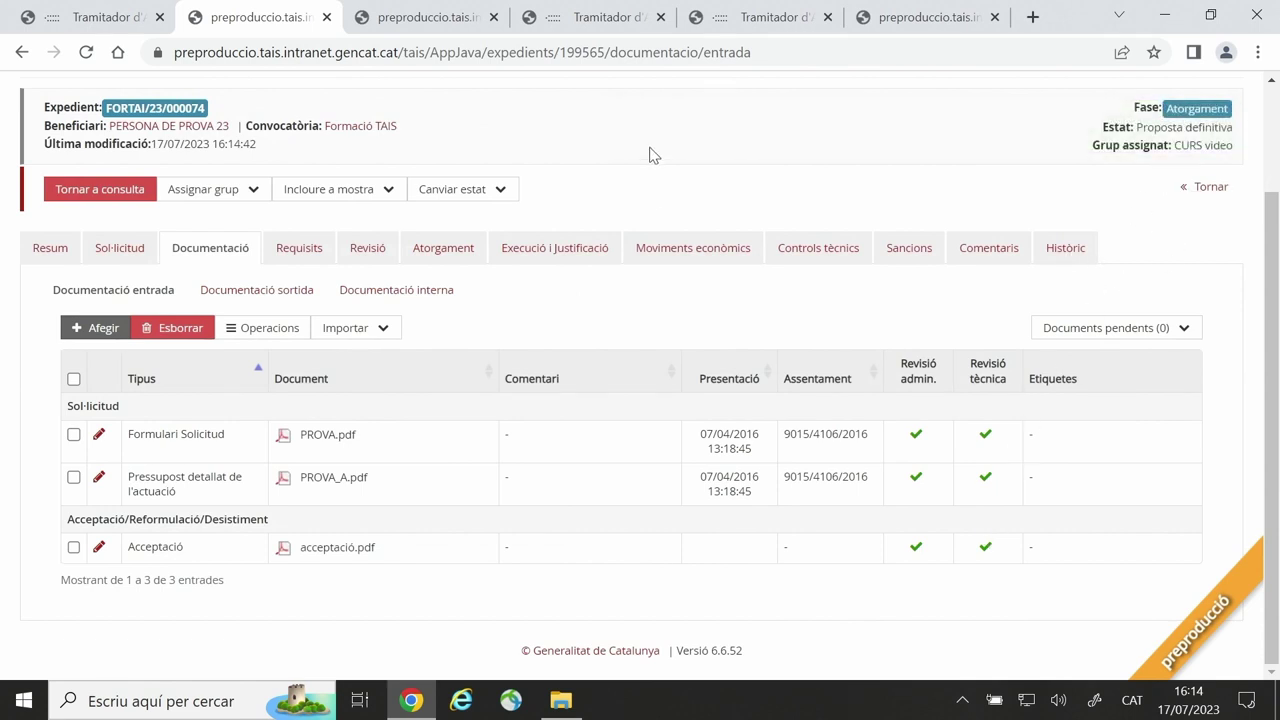
Step: Return file FORTAI/23/000074 to consultation mode, check its documentation, and close its browser tab to get back to the file search
scroll(651, 150, "up", 1)
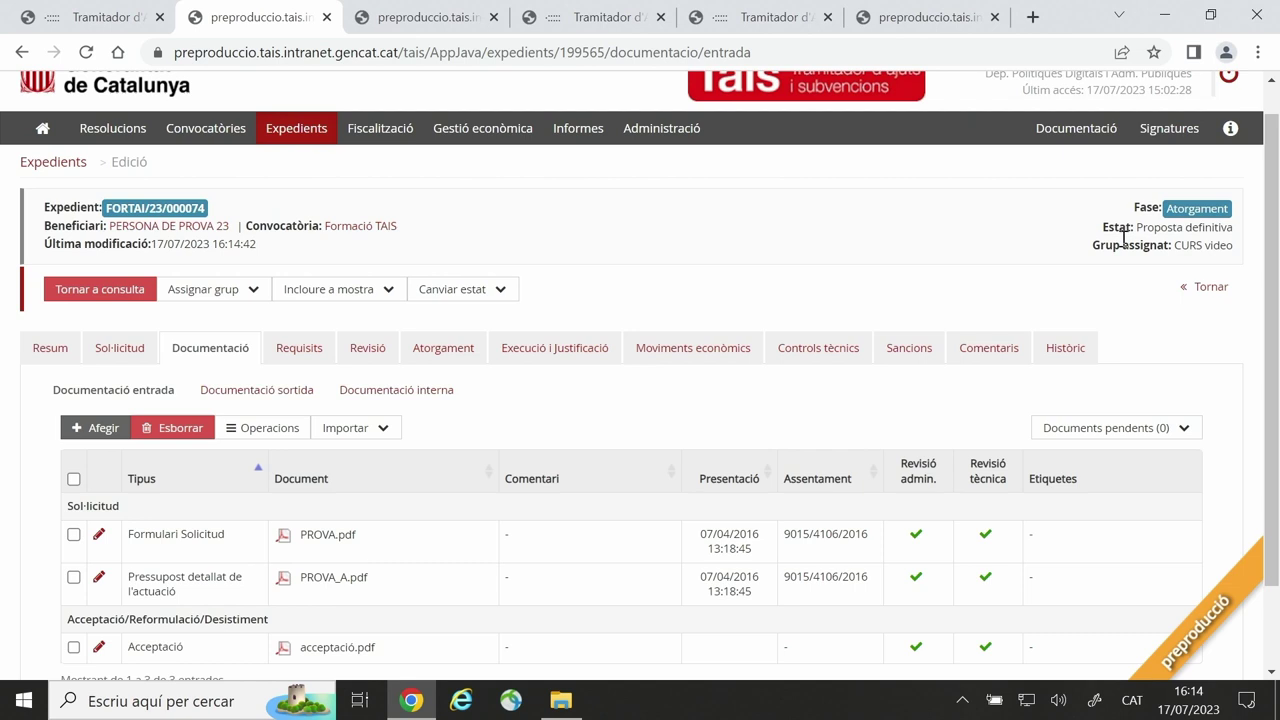
left_click(117, 294)
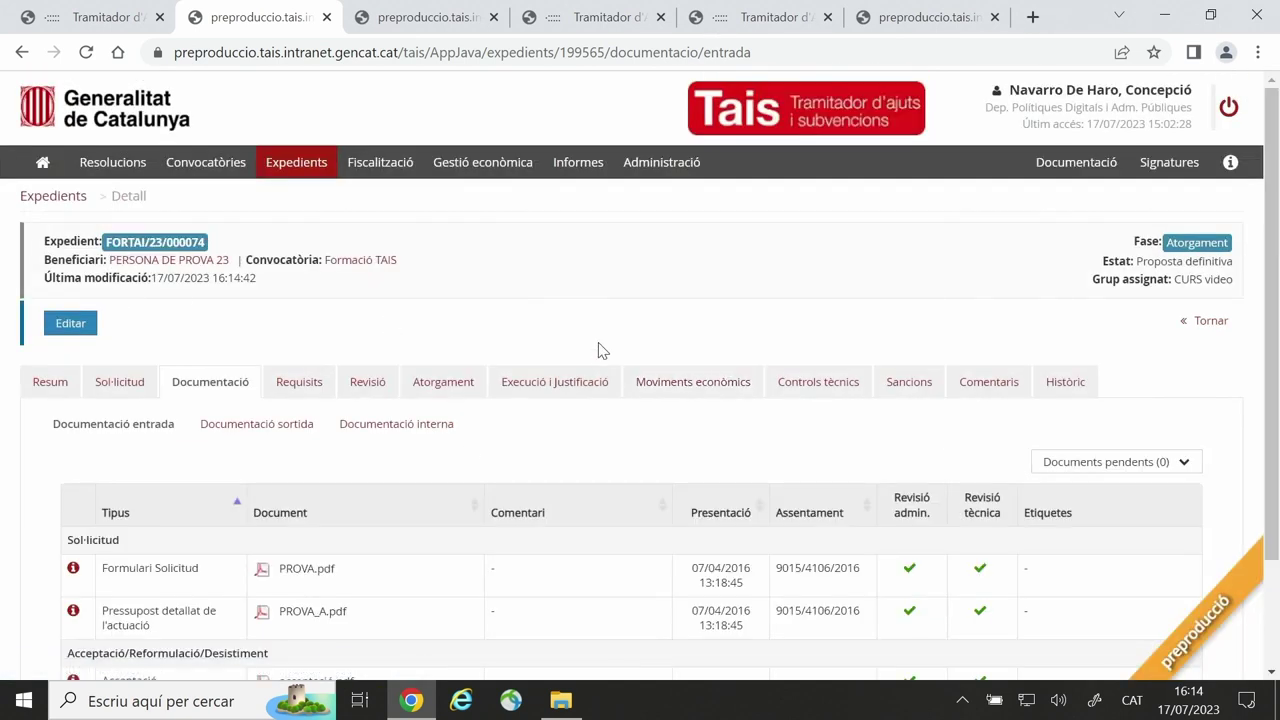
scroll(700, 322, "down", 3)
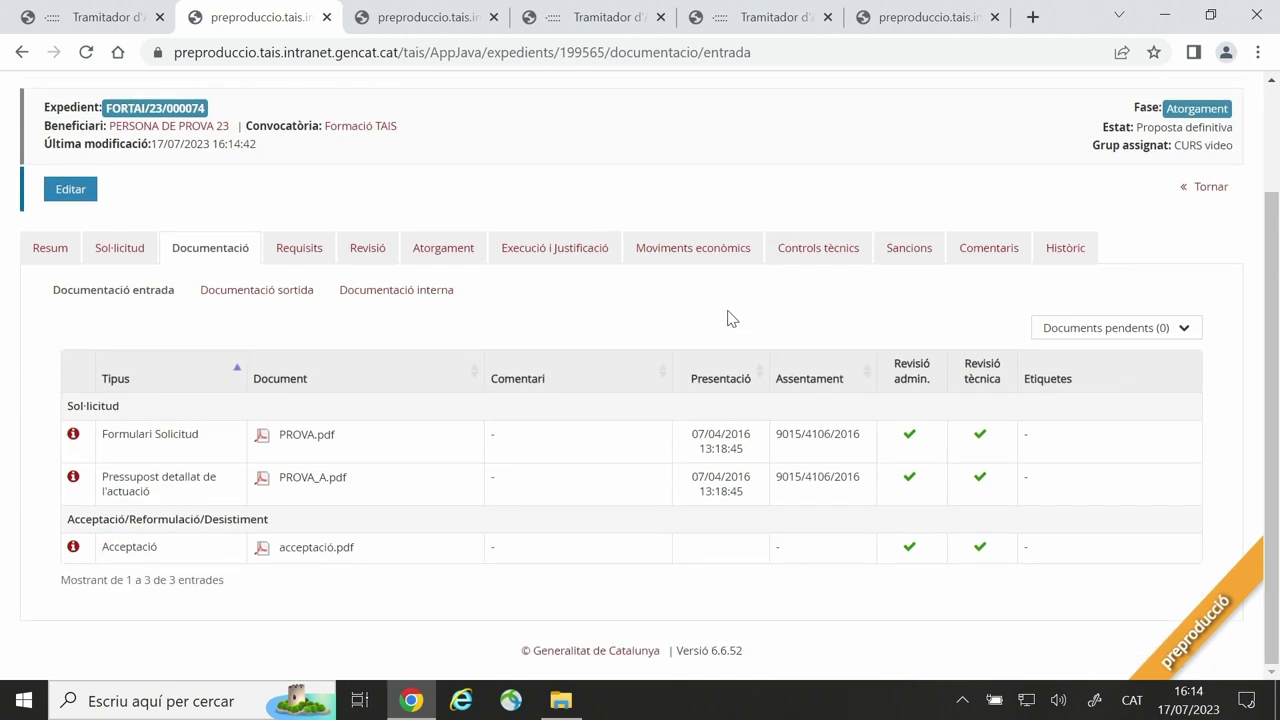
scroll(740, 322, "up", 3)
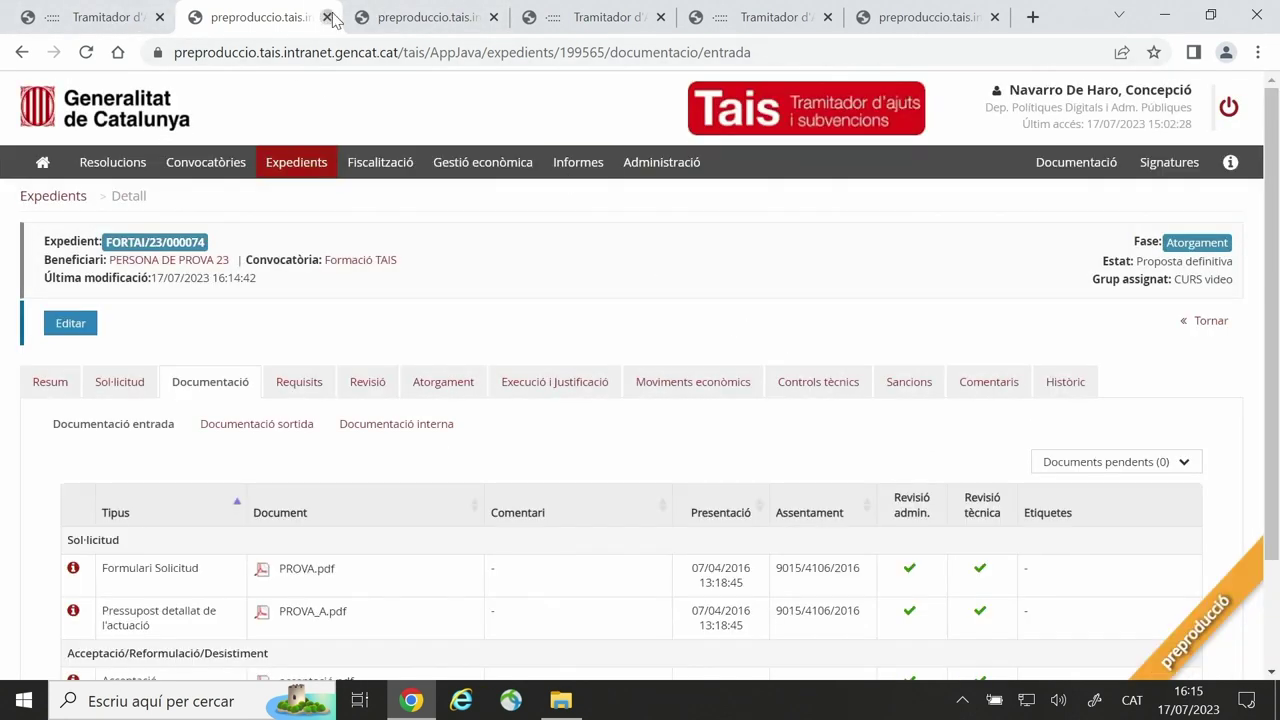
left_click(62, 28)
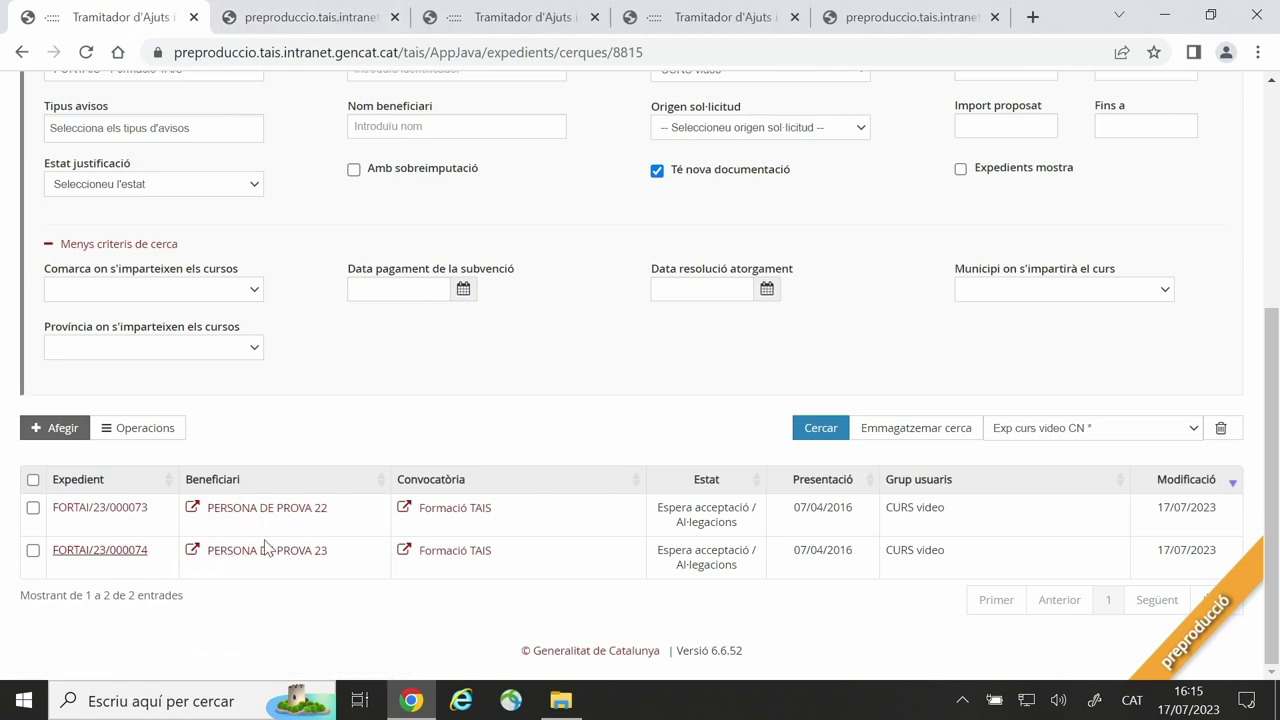
Step: Open file FORTAI/23/000073 in a new browser tab and view its incoming documentation down to the Acceptació/Reformulació/Desistiment section
right_click(121, 513)
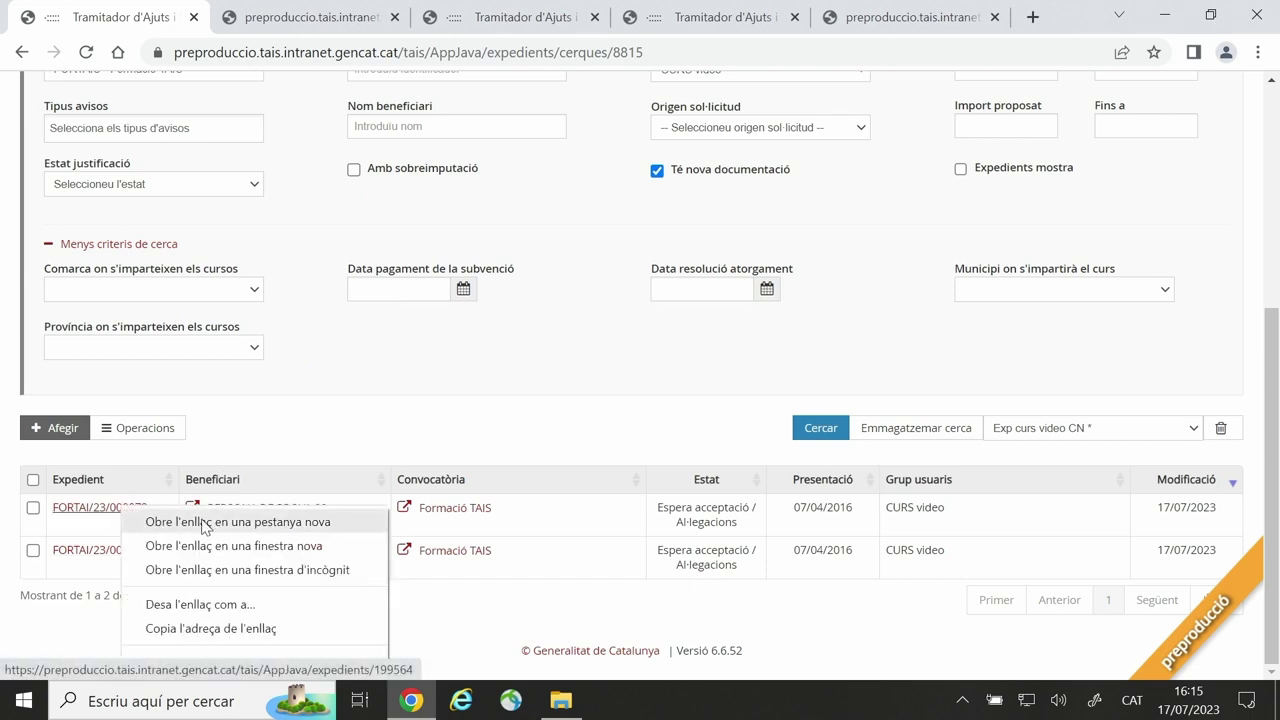
left_click(160, 522)
left_click(252, 18)
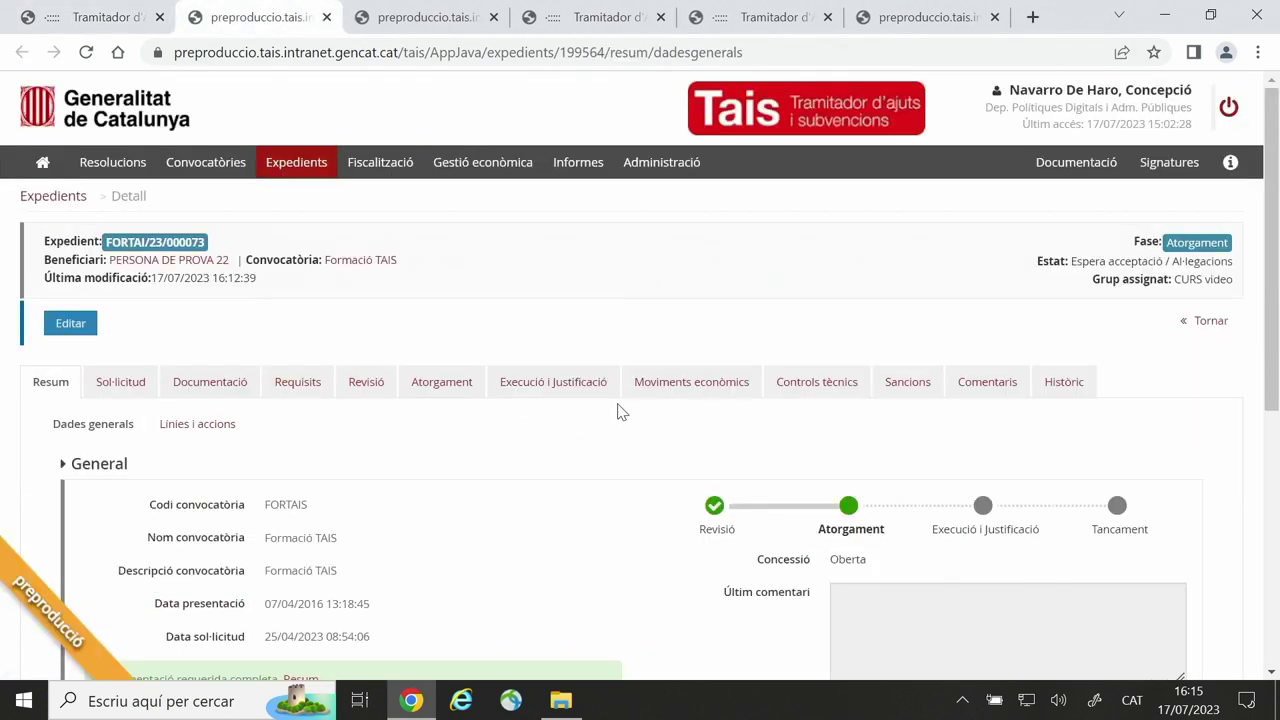
left_click(185, 388)
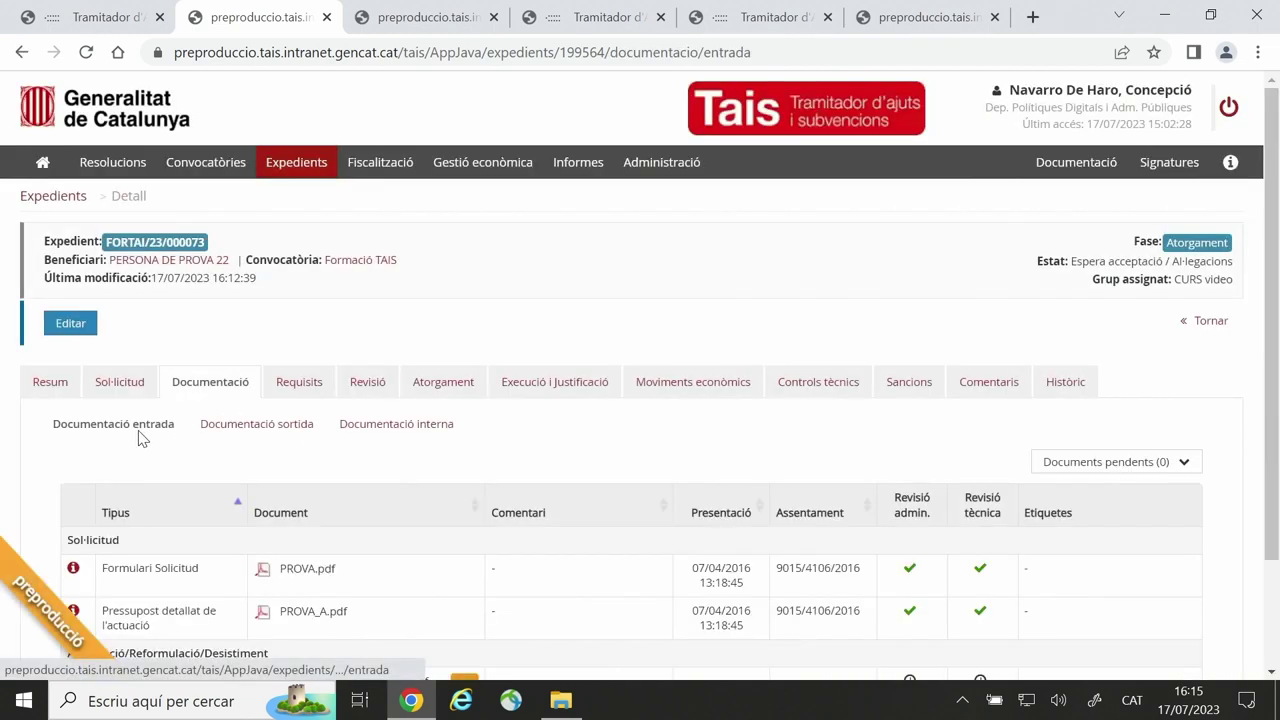
scroll(574, 429, "down", 2)
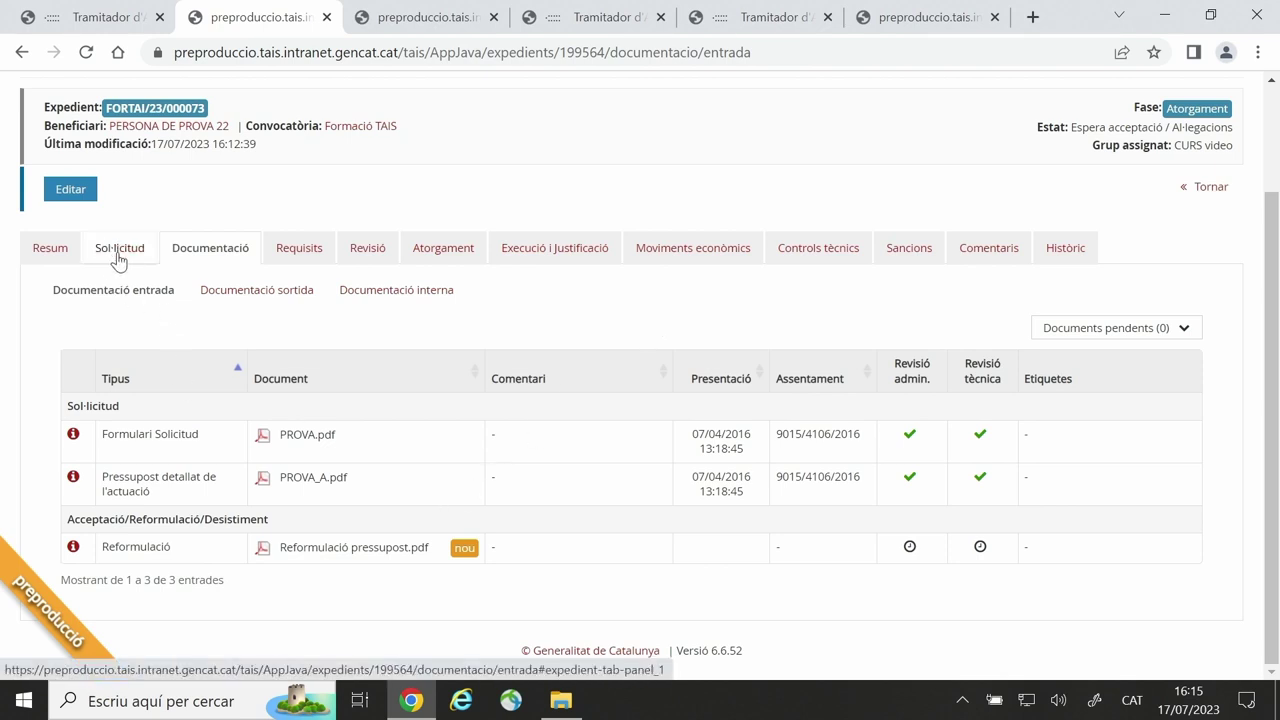
Step: View the requested, proposed and awarded amounts in the file's Atorgament lines and actions
left_click(447, 250)
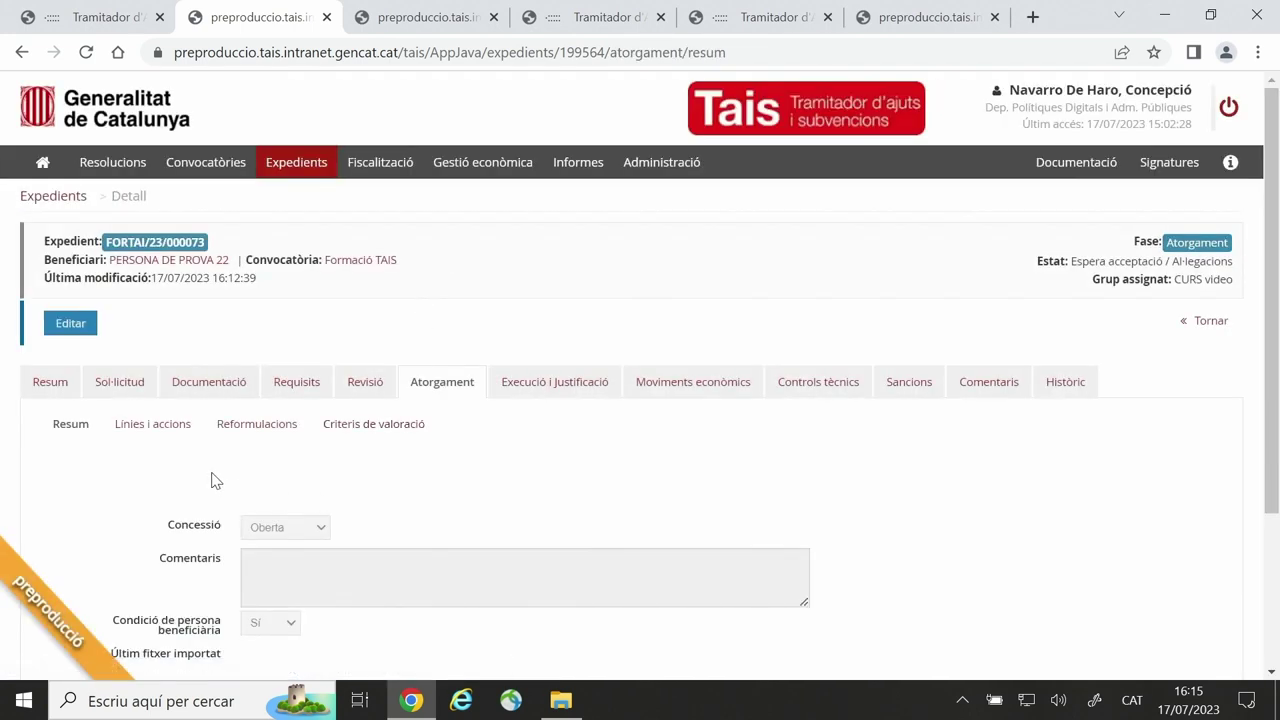
left_click(150, 424)
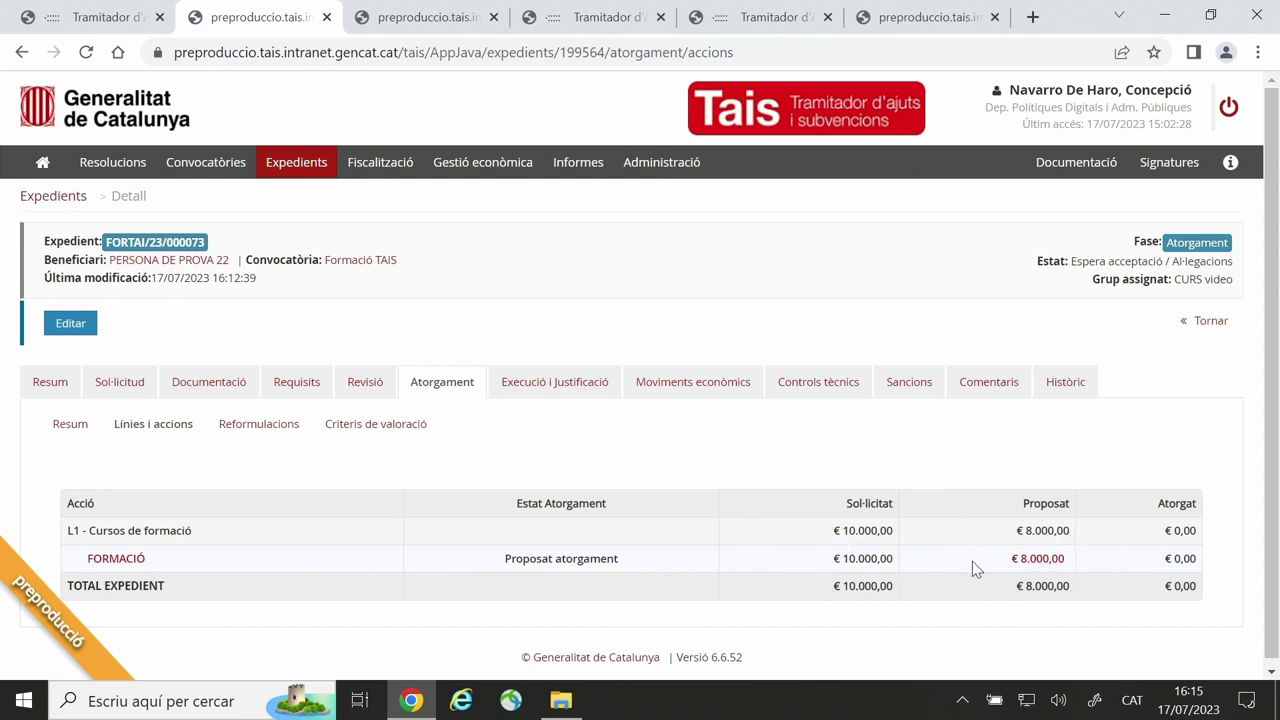
scroll(932, 456, "down", 1)
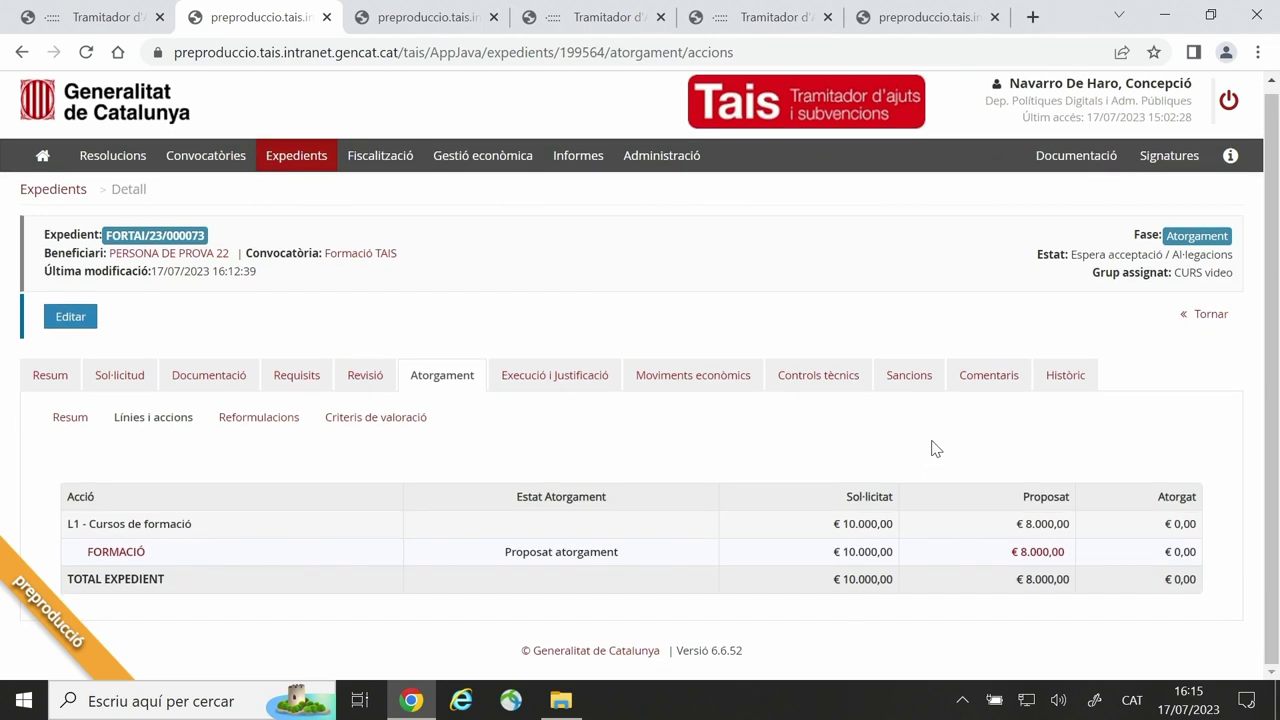
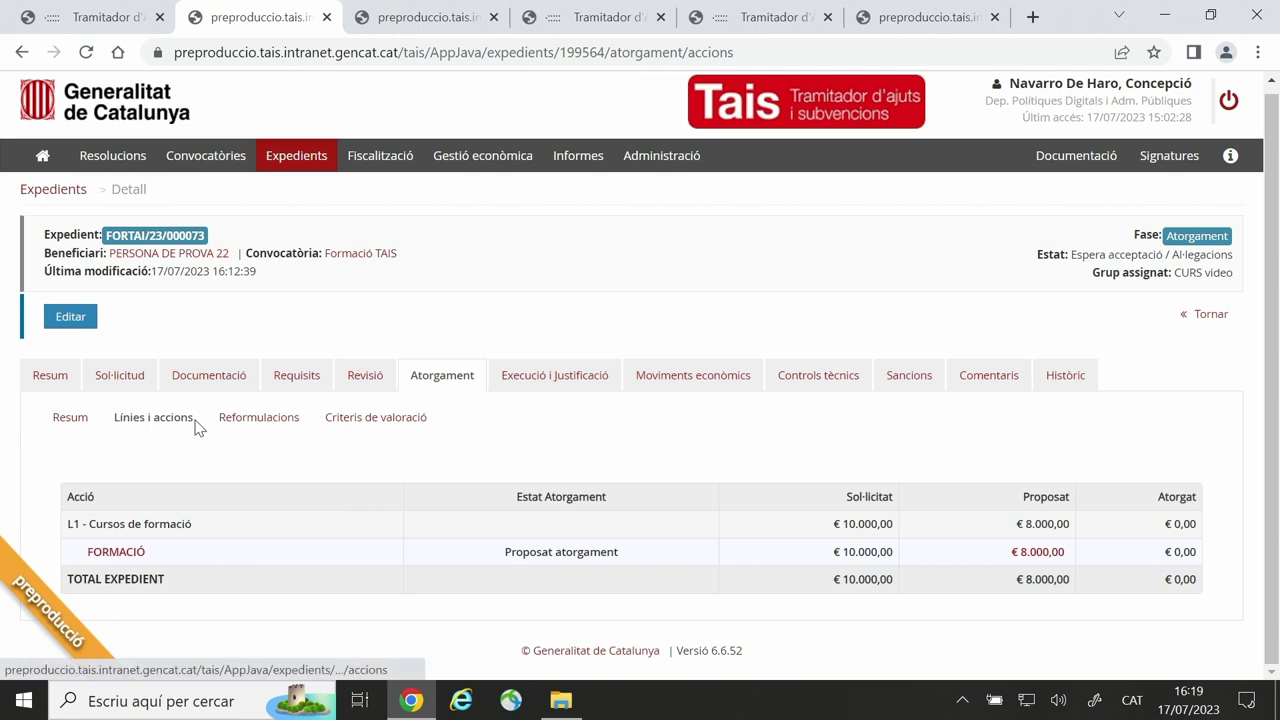
Step: Put file FORTAI/23/000073 in edit mode, view its Reformulacions, and change its state with the decision Revisió reformulació
left_click(69, 318)
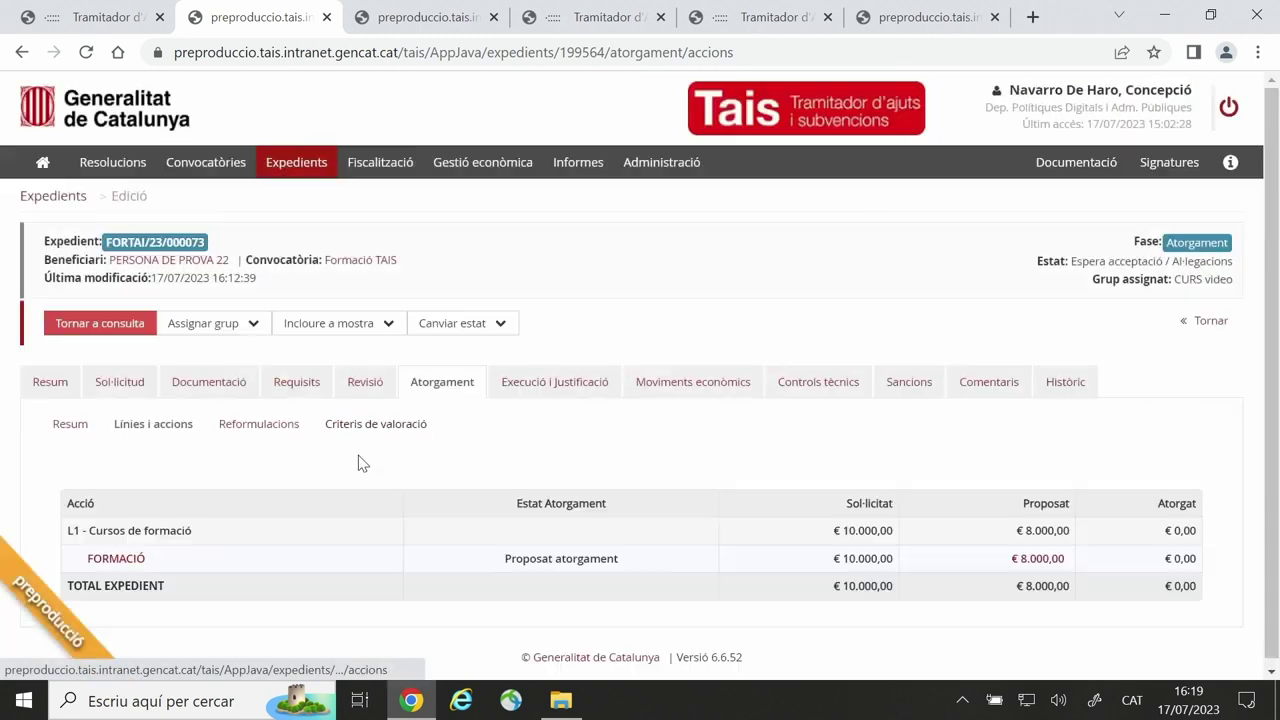
left_click(268, 430)
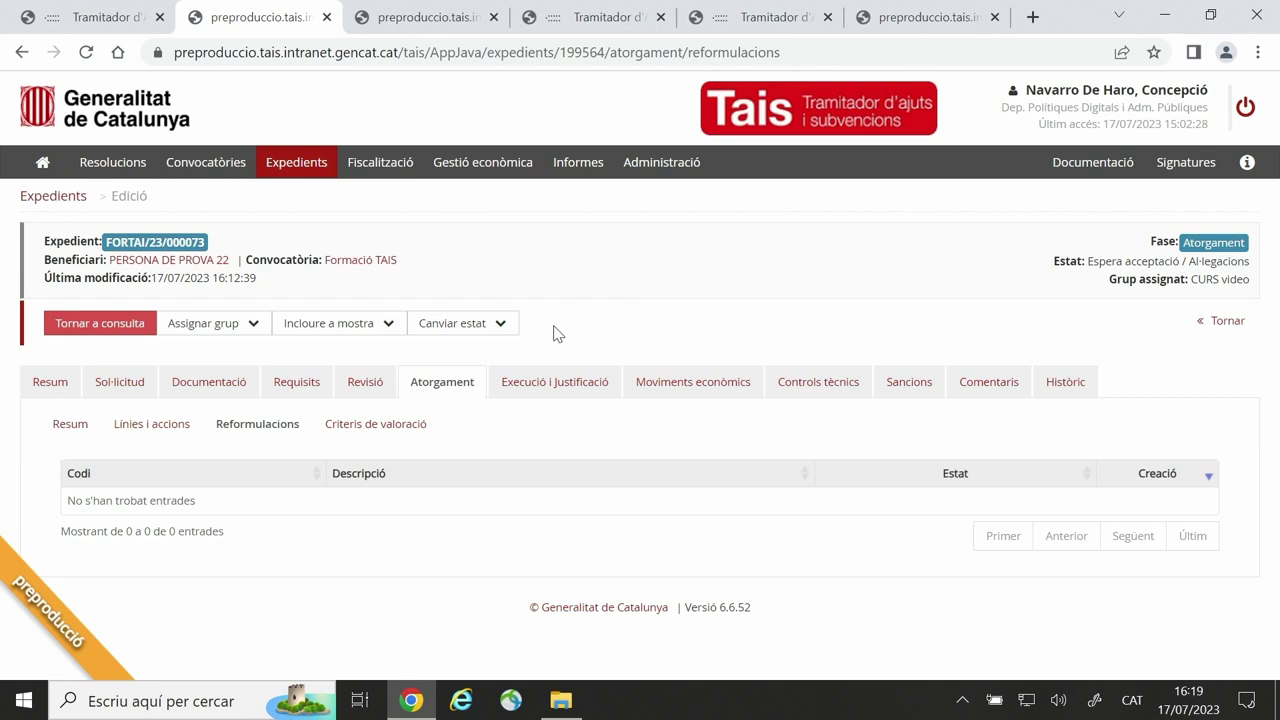
left_click(504, 330)
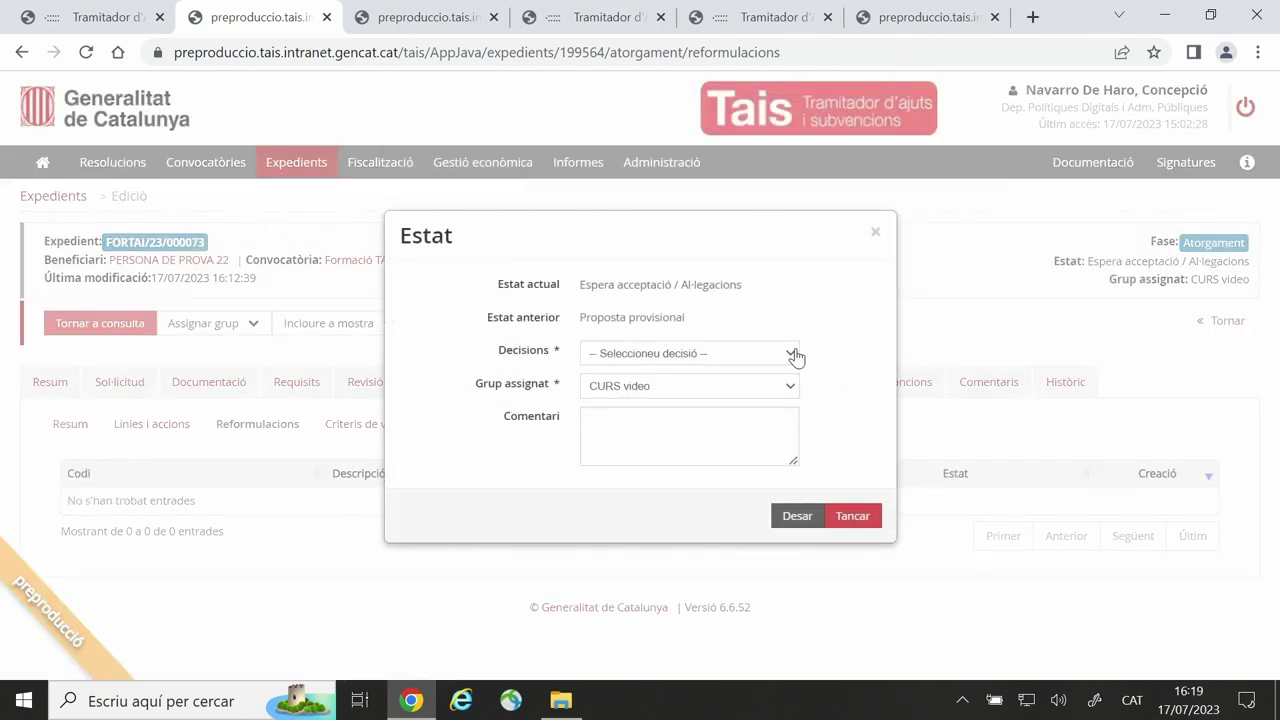
left_click(795, 357)
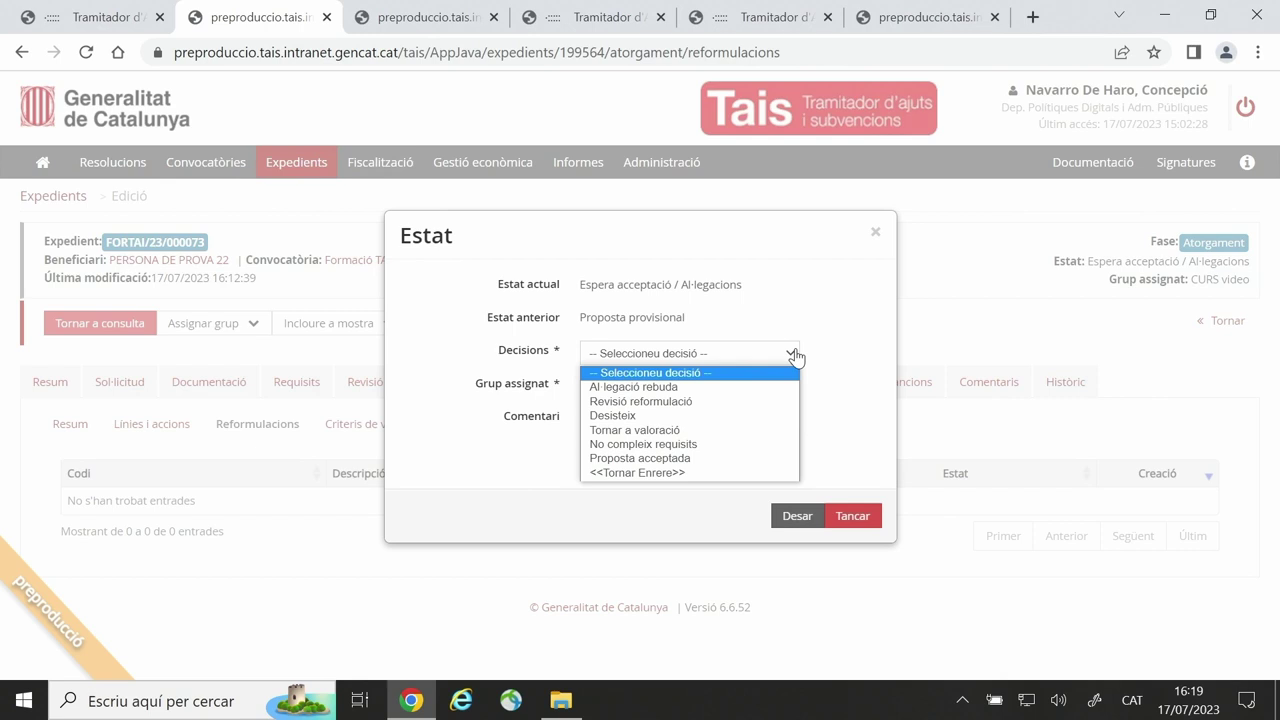
left_click(770, 402)
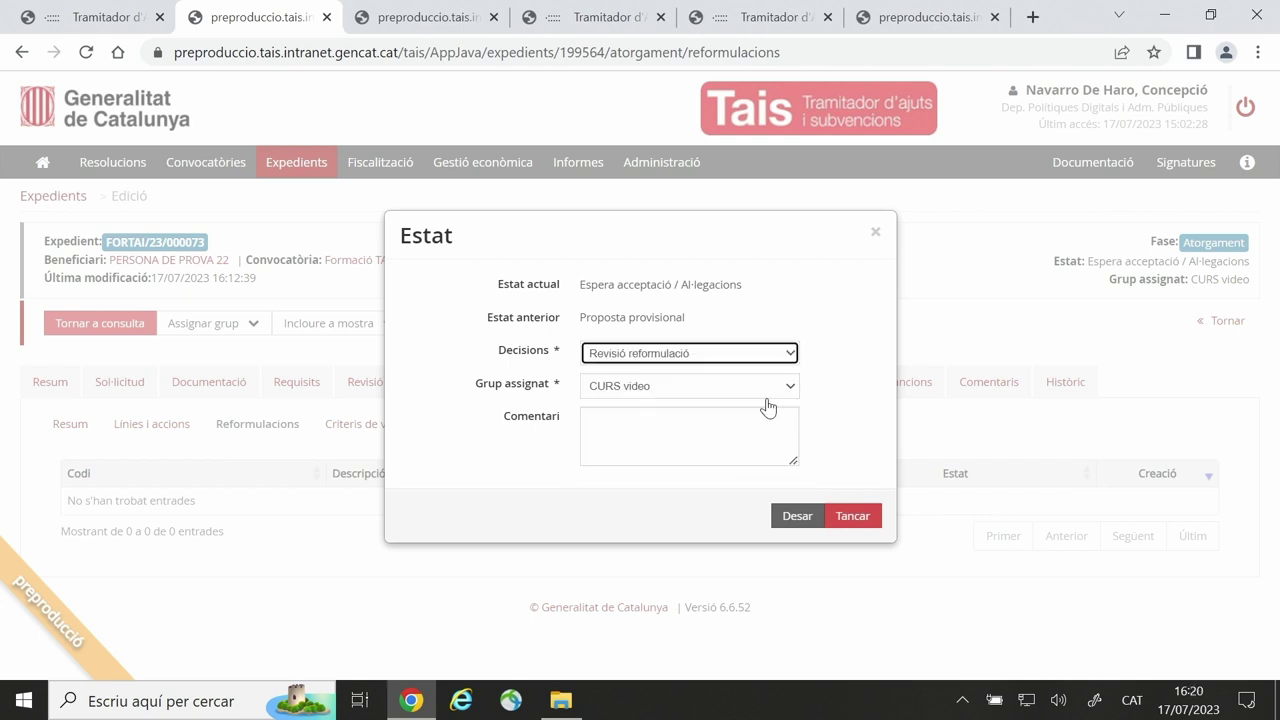
left_click(803, 522)
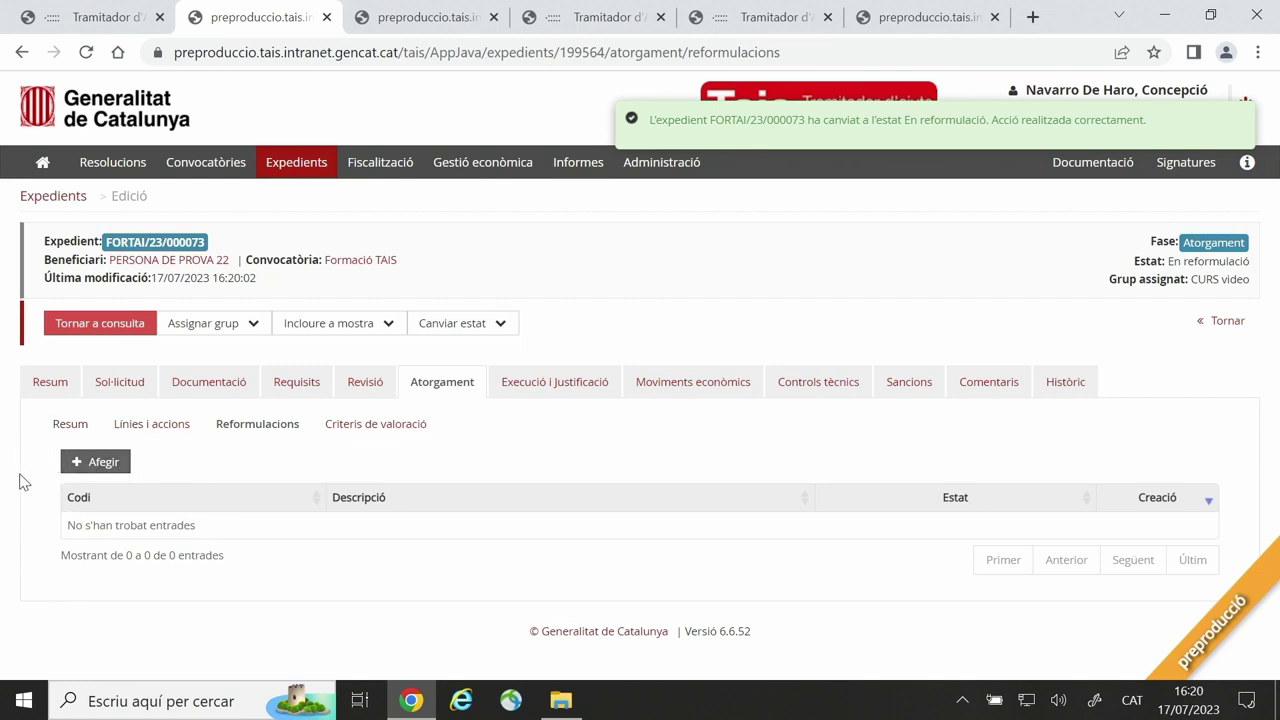
Step: Review the incoming document Reformulació pressupost.pdf, saving Revisió administrativa and Revisió tècnica as Correcte
left_click(224, 388)
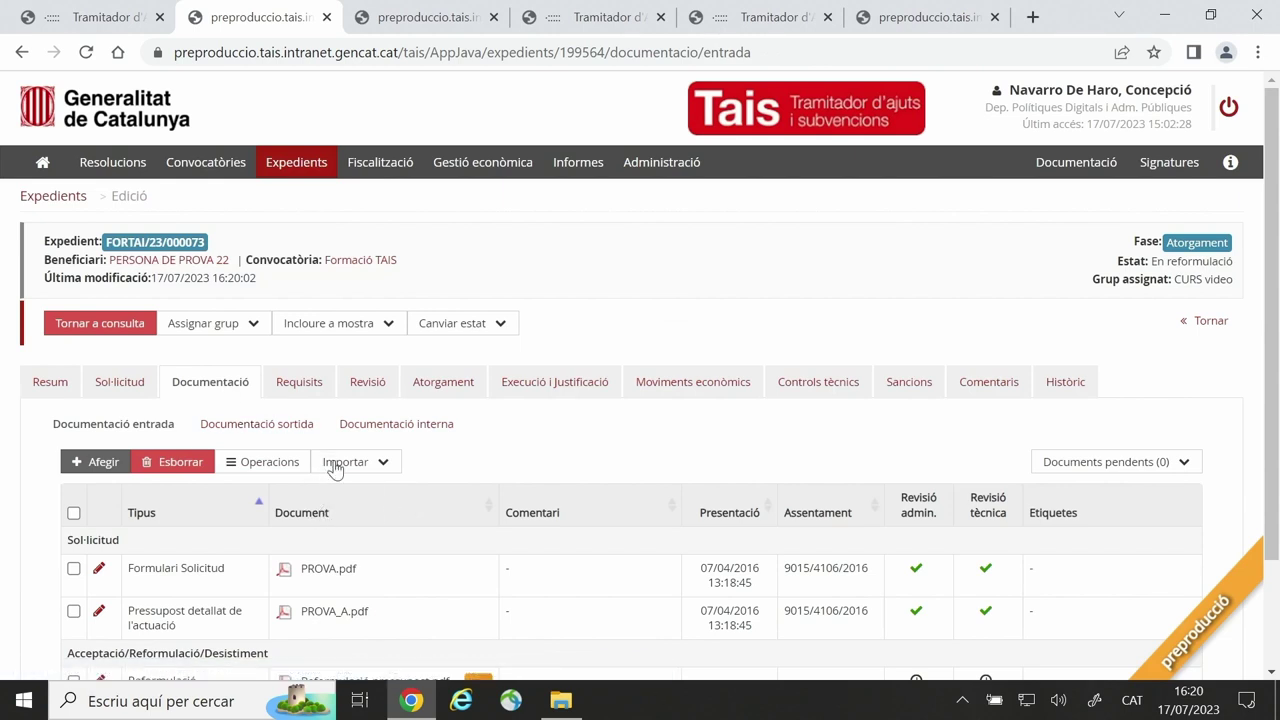
scroll(380, 445, "down", 2)
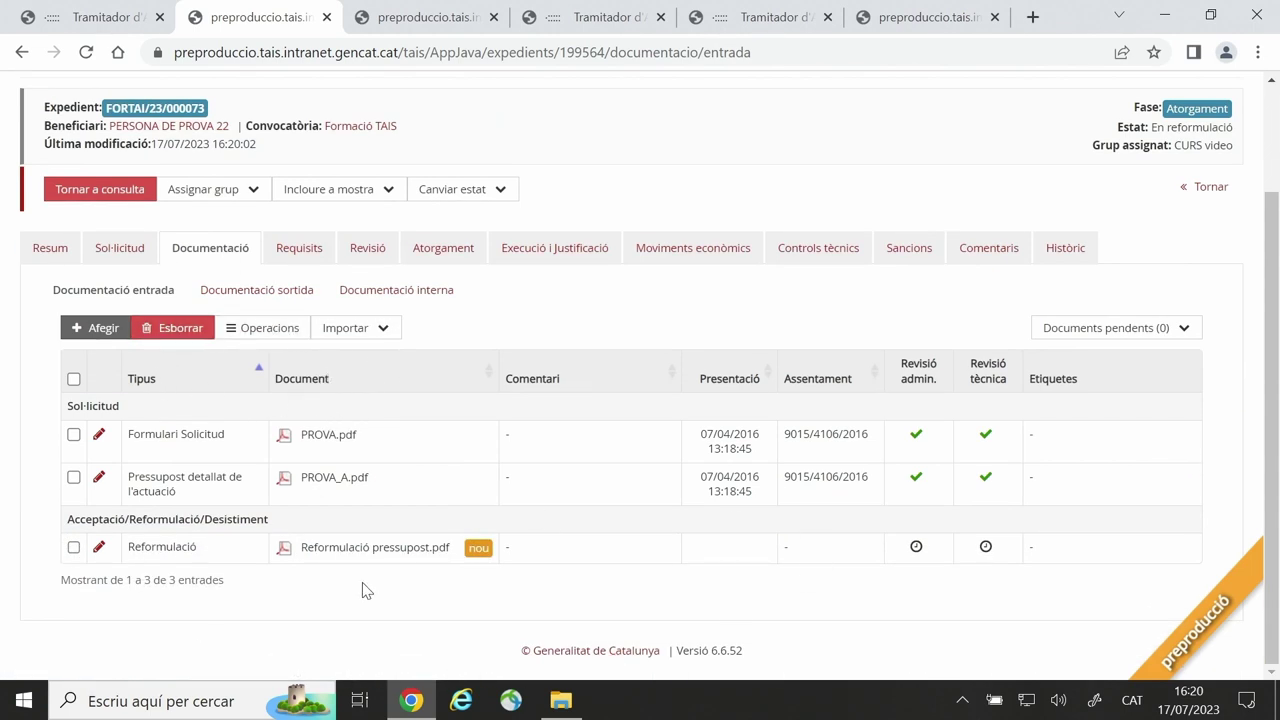
left_click(73, 548)
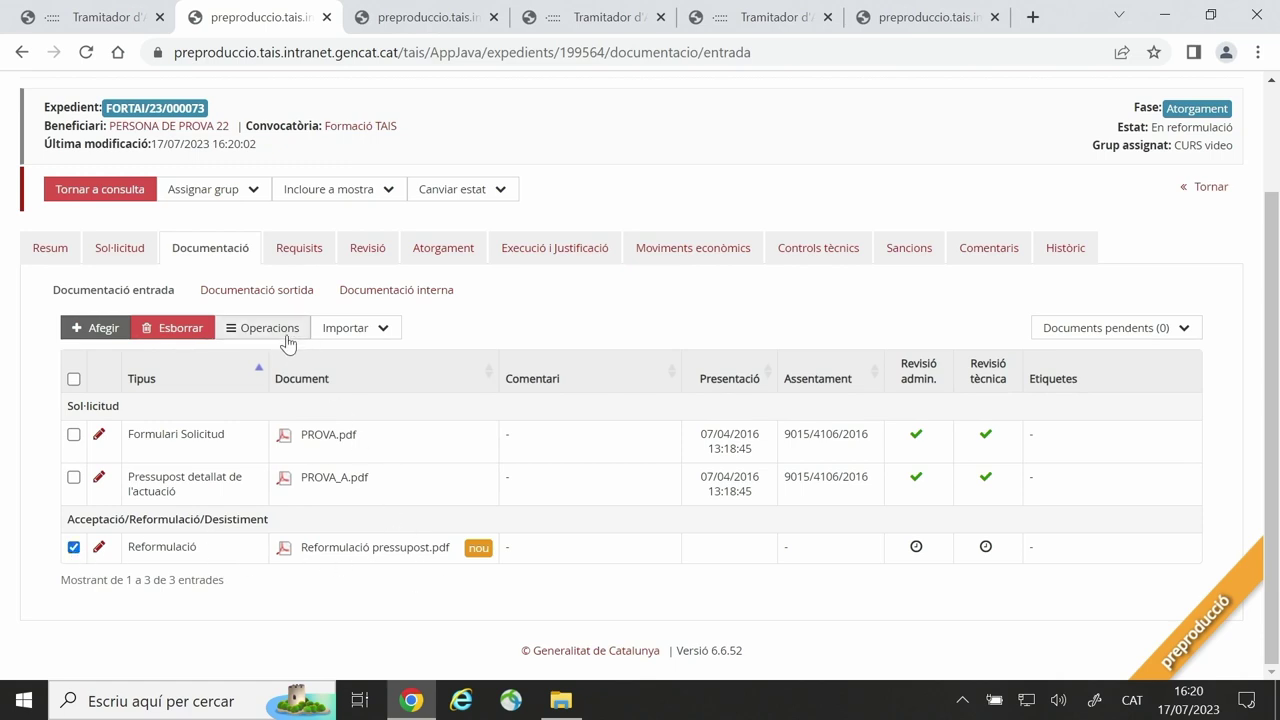
left_click(272, 332)
left_click(253, 354)
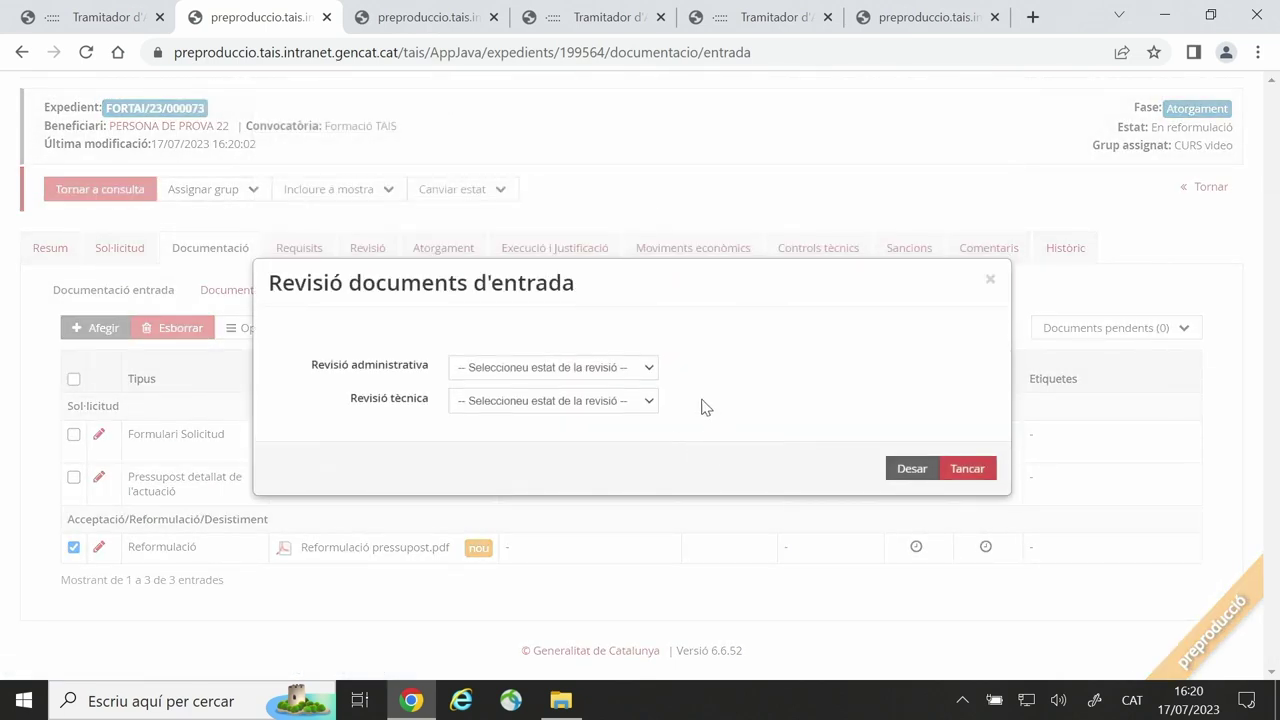
left_click(649, 371)
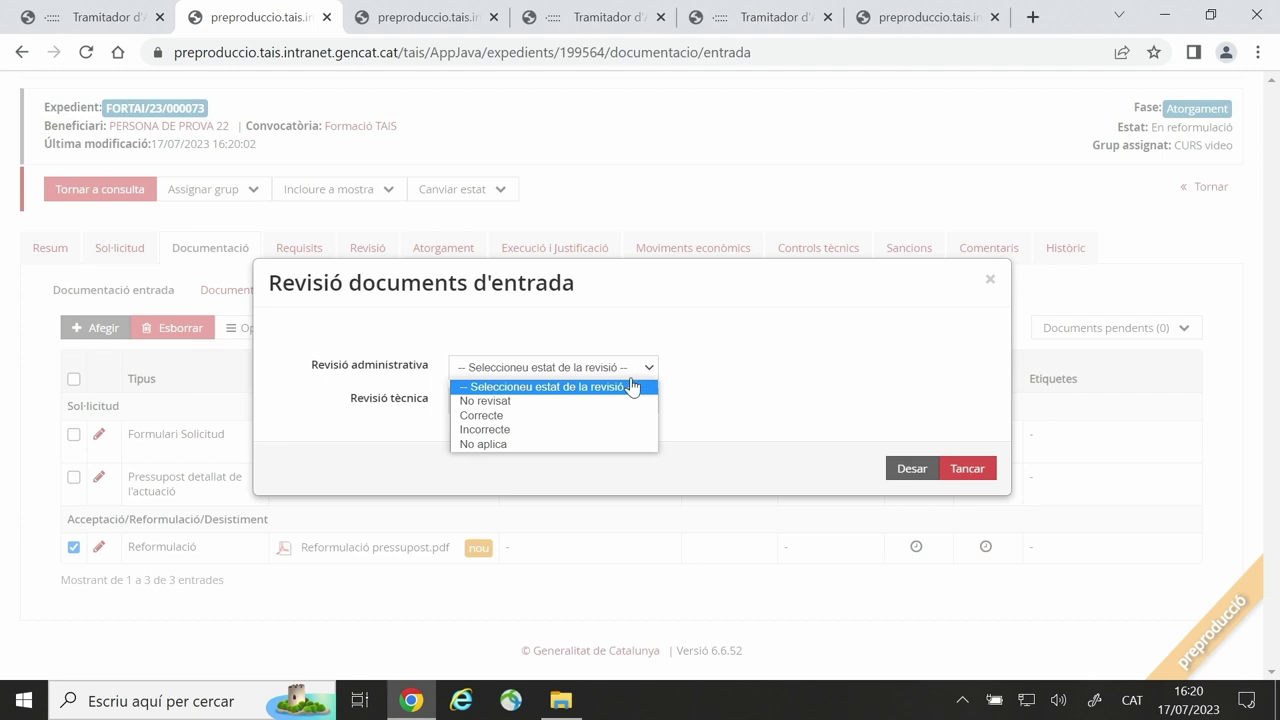
left_click(616, 416)
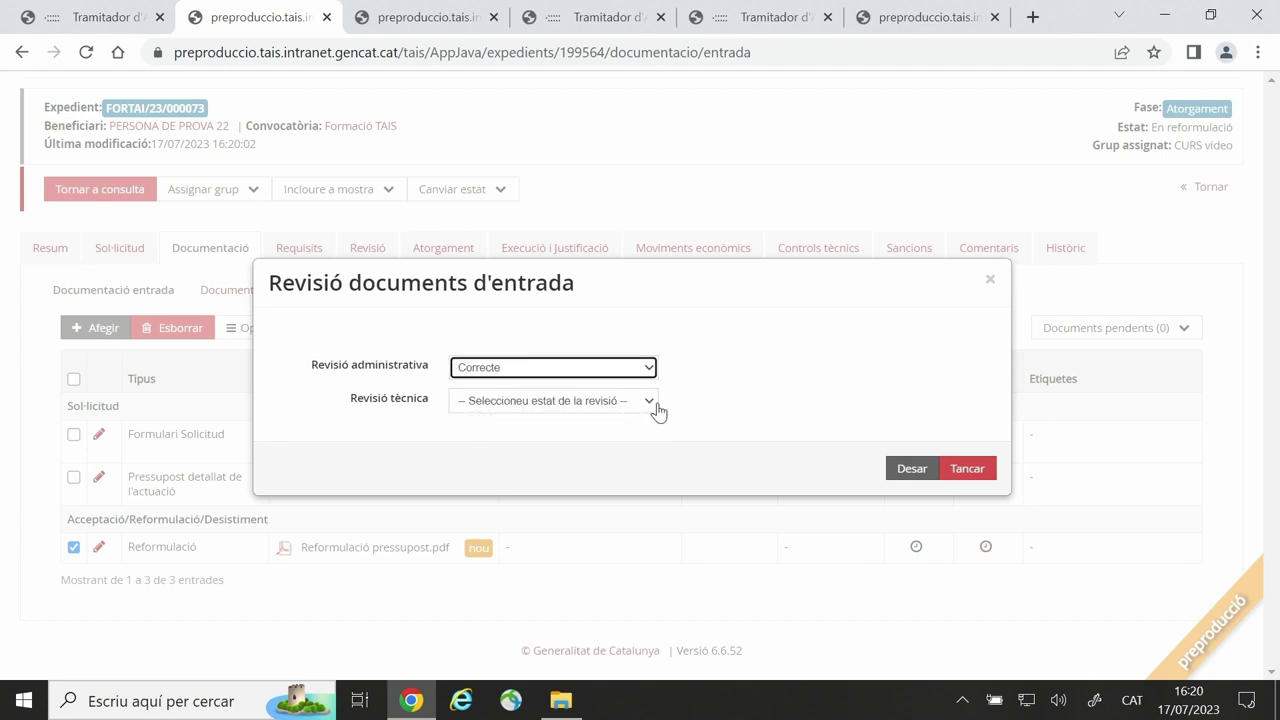
left_click(653, 402)
left_click(596, 451)
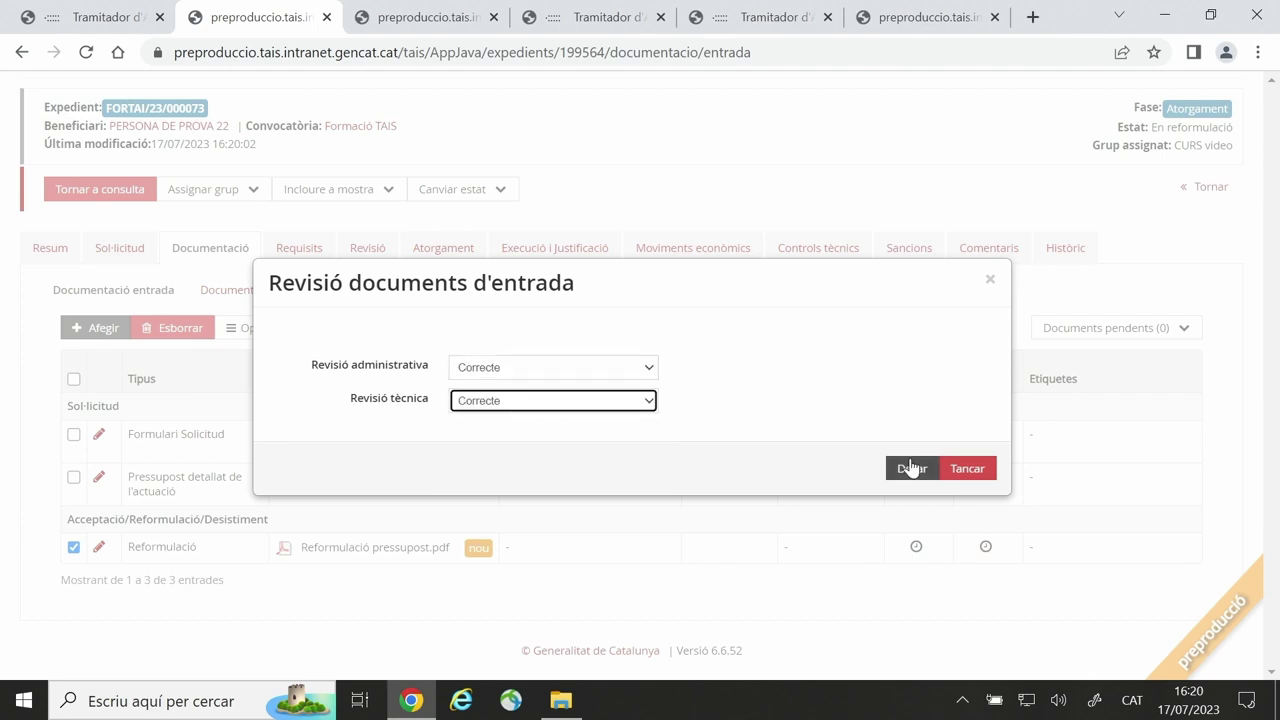
left_click(908, 469)
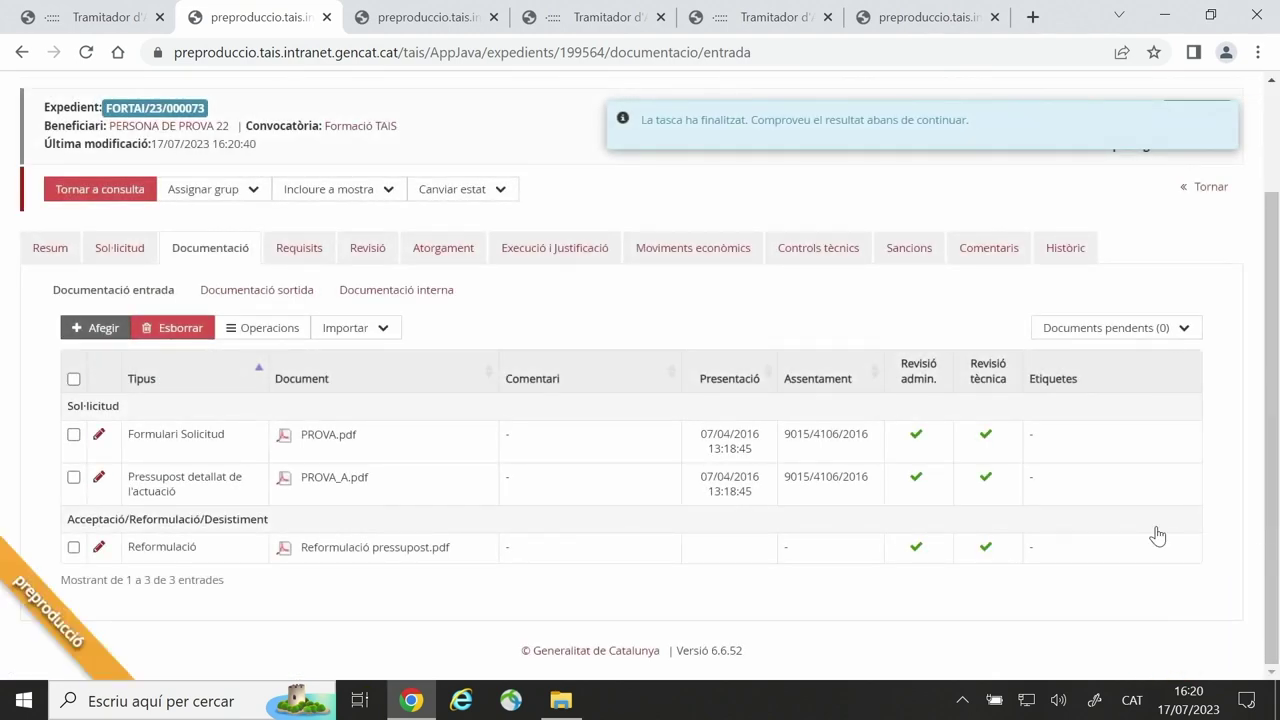
Step: Start a new reformulation in the Atorgament Reformulacions of file FORTAI/23/000073
left_click(460, 255)
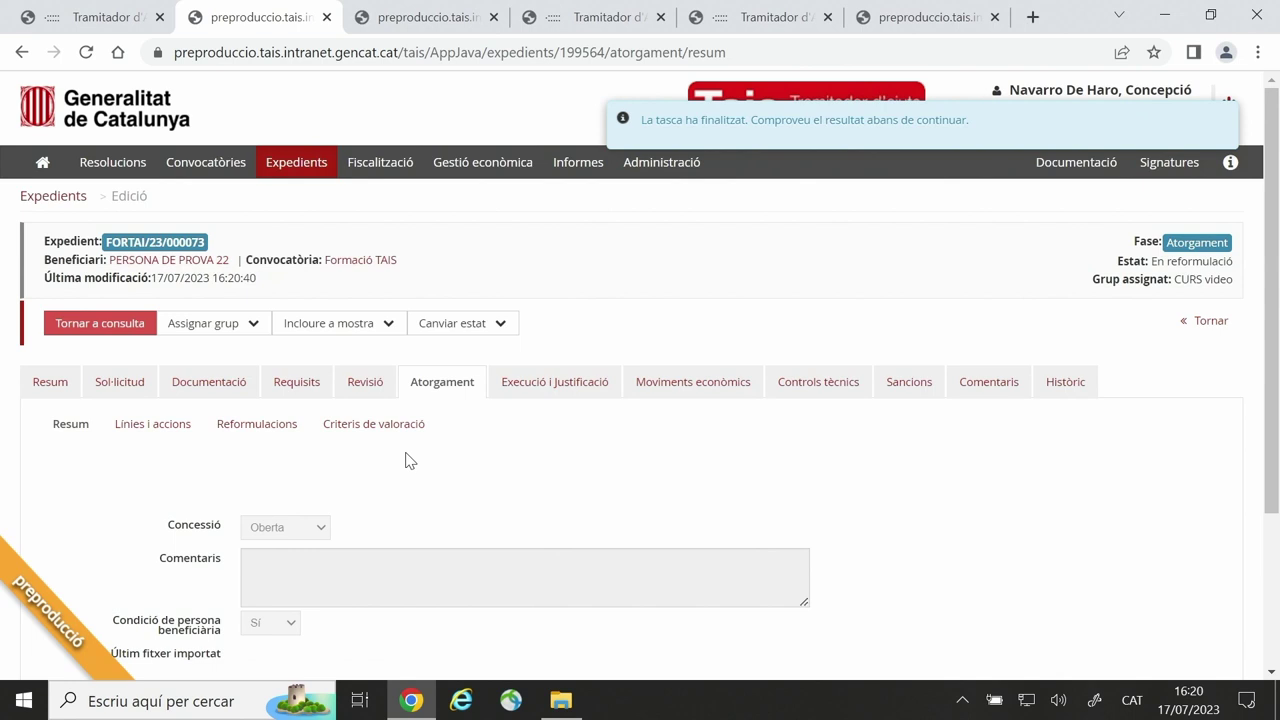
left_click(268, 428)
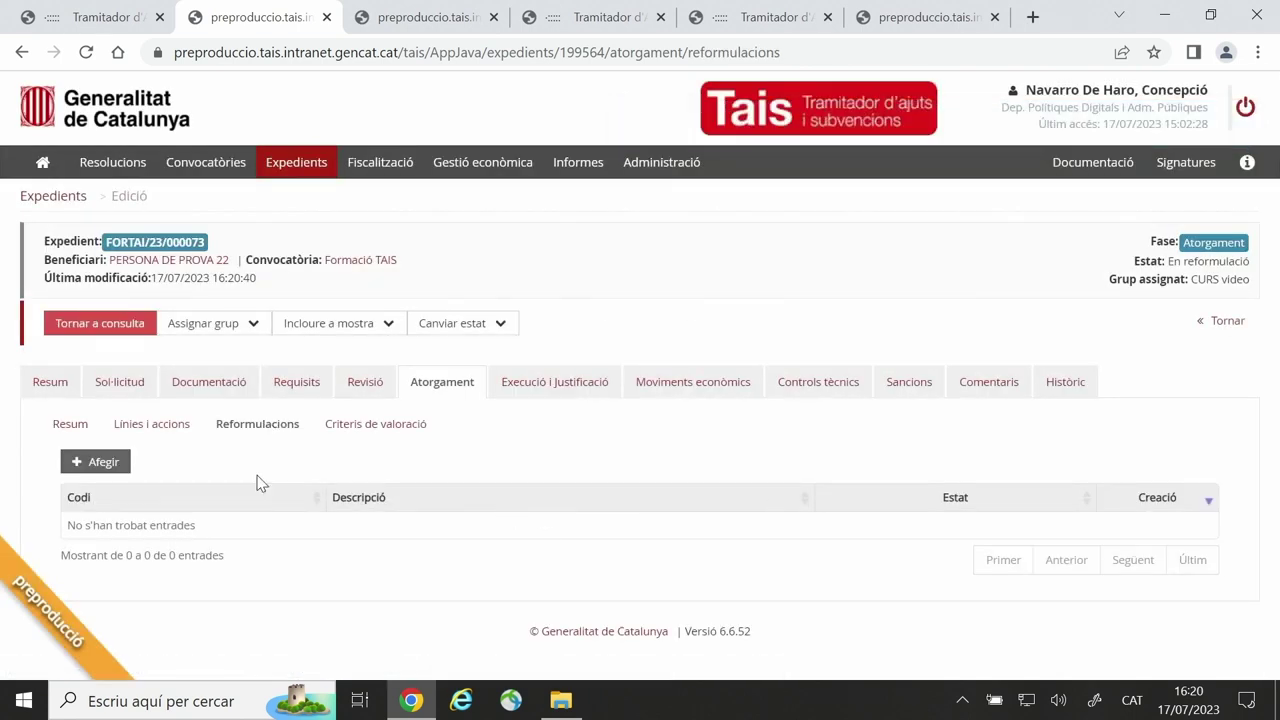
left_click(110, 463)
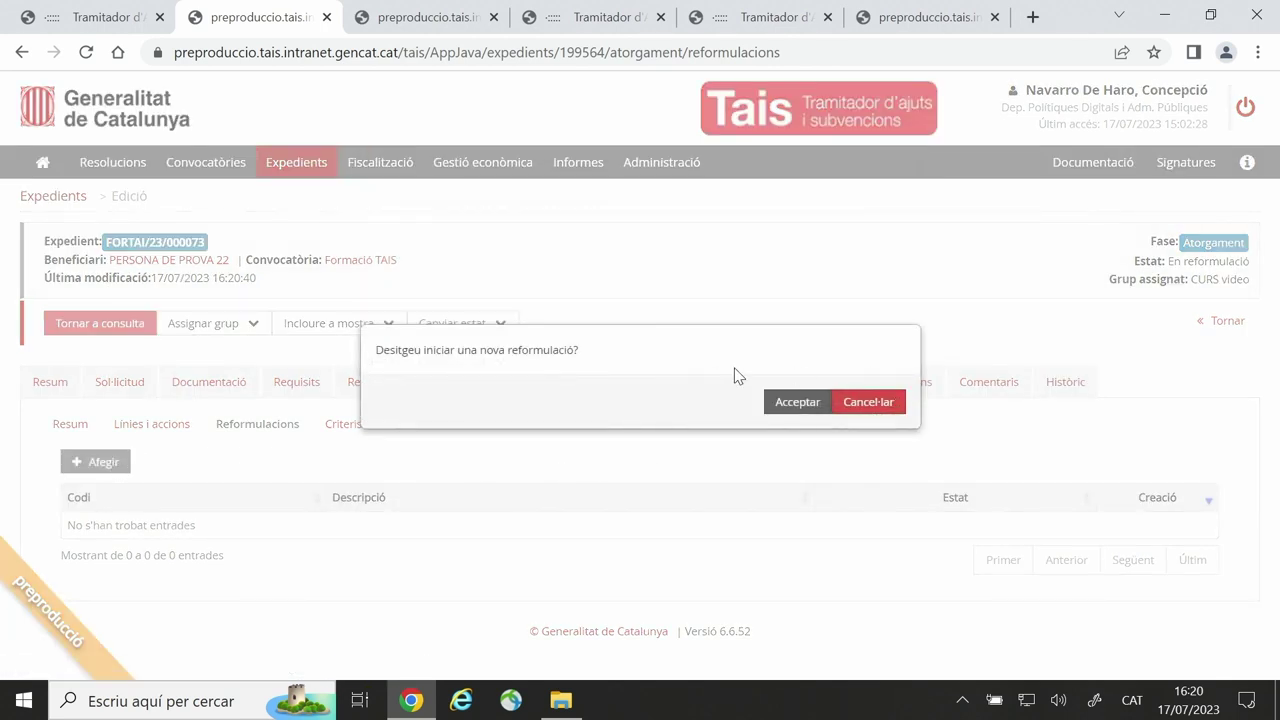
left_click(806, 405)
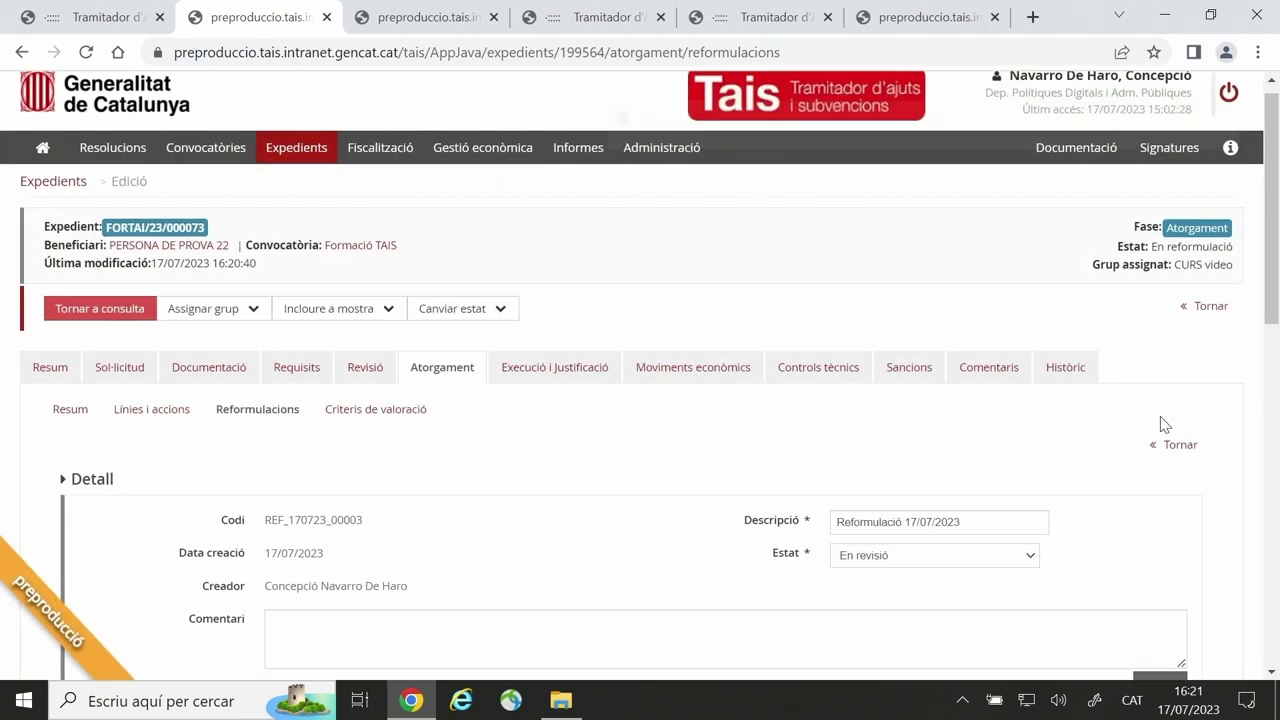
Step: Add the action 2023 - FORMACIÓ of line L1 - Cursos de formació to the reformulation and save it
scroll(1160, 420, "down", 2)
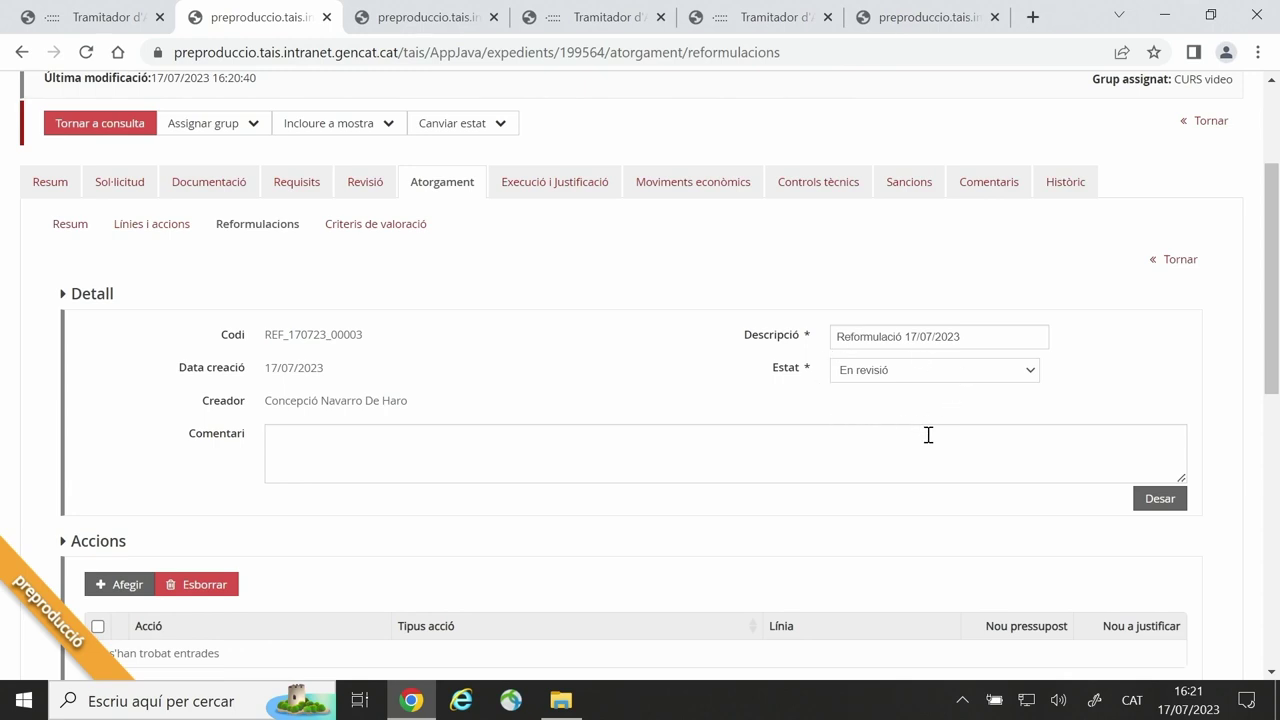
scroll(928, 435, "down", 4)
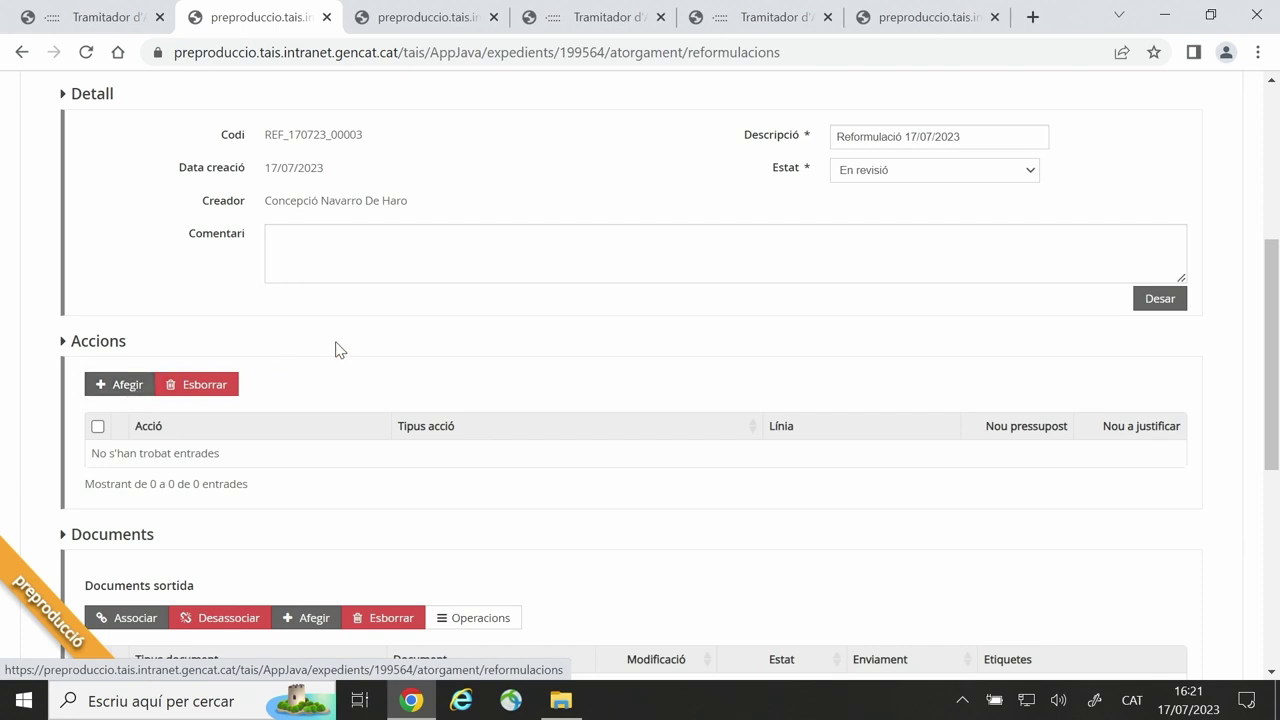
left_click(129, 386)
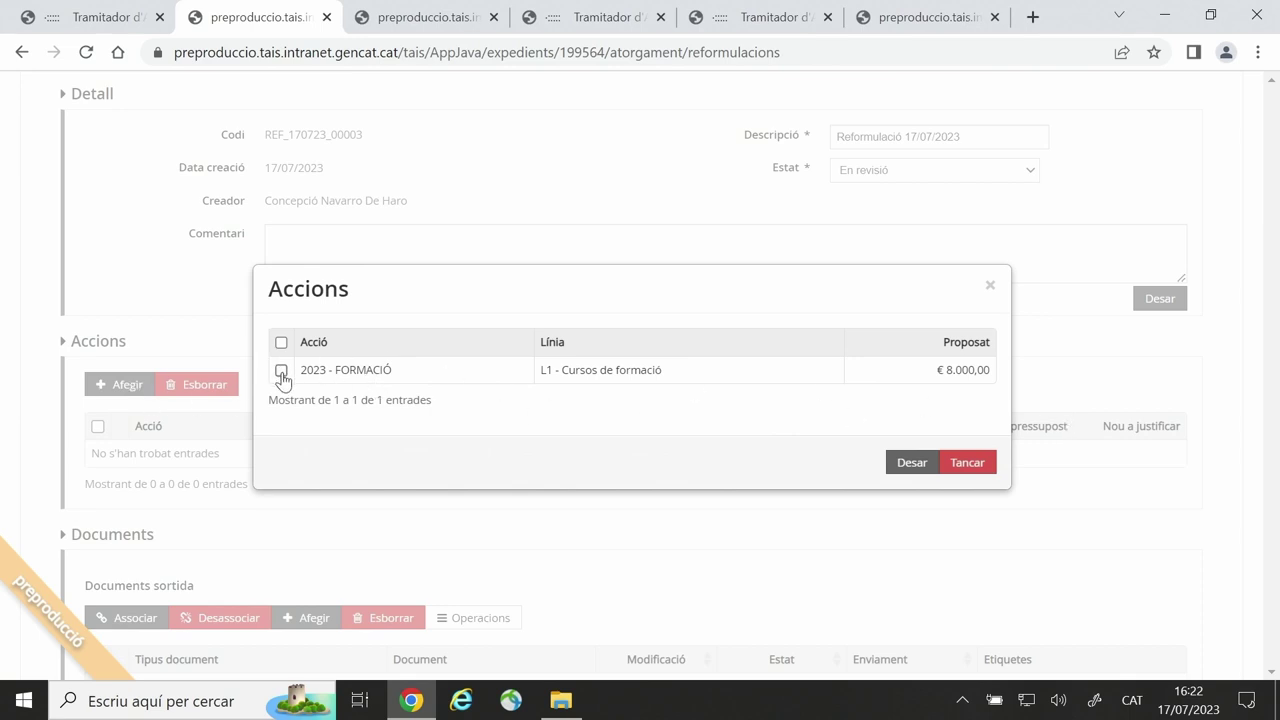
left_click(915, 464)
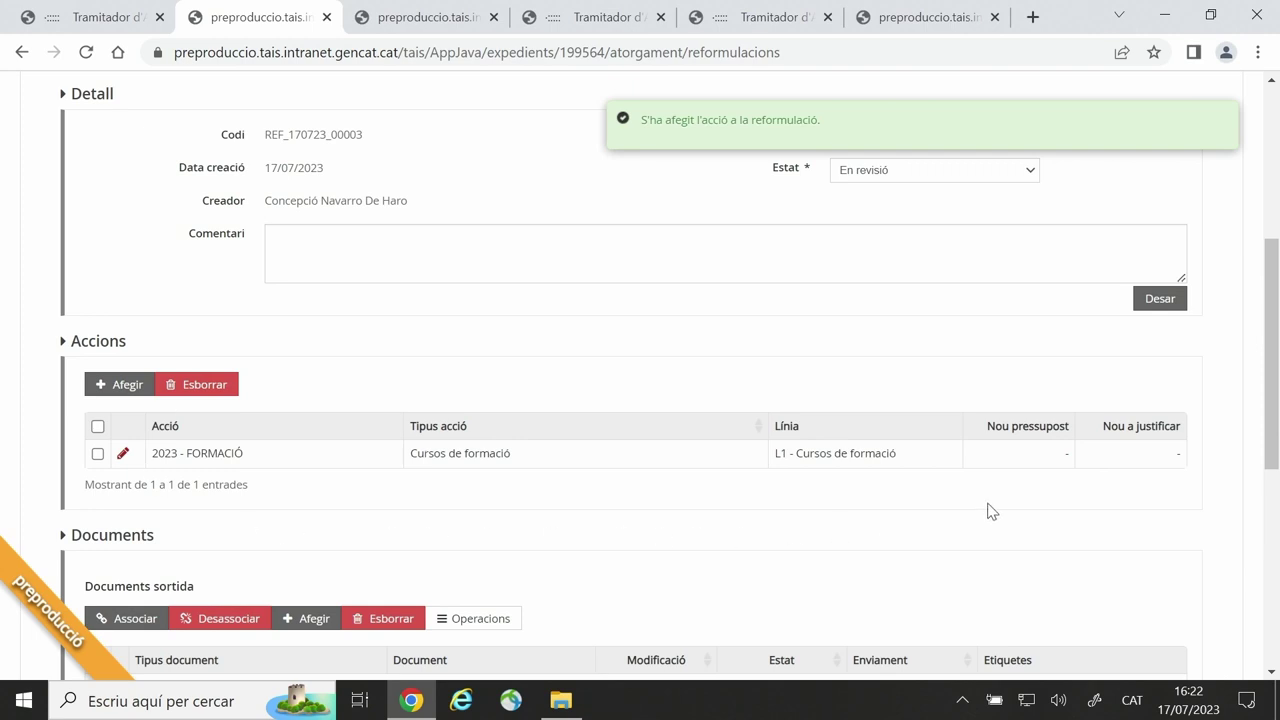
Step: Set both Nou pressupost and Nou a justificar of the 2023 - FORMACIÓ action to 9000 and save them
left_click(126, 457)
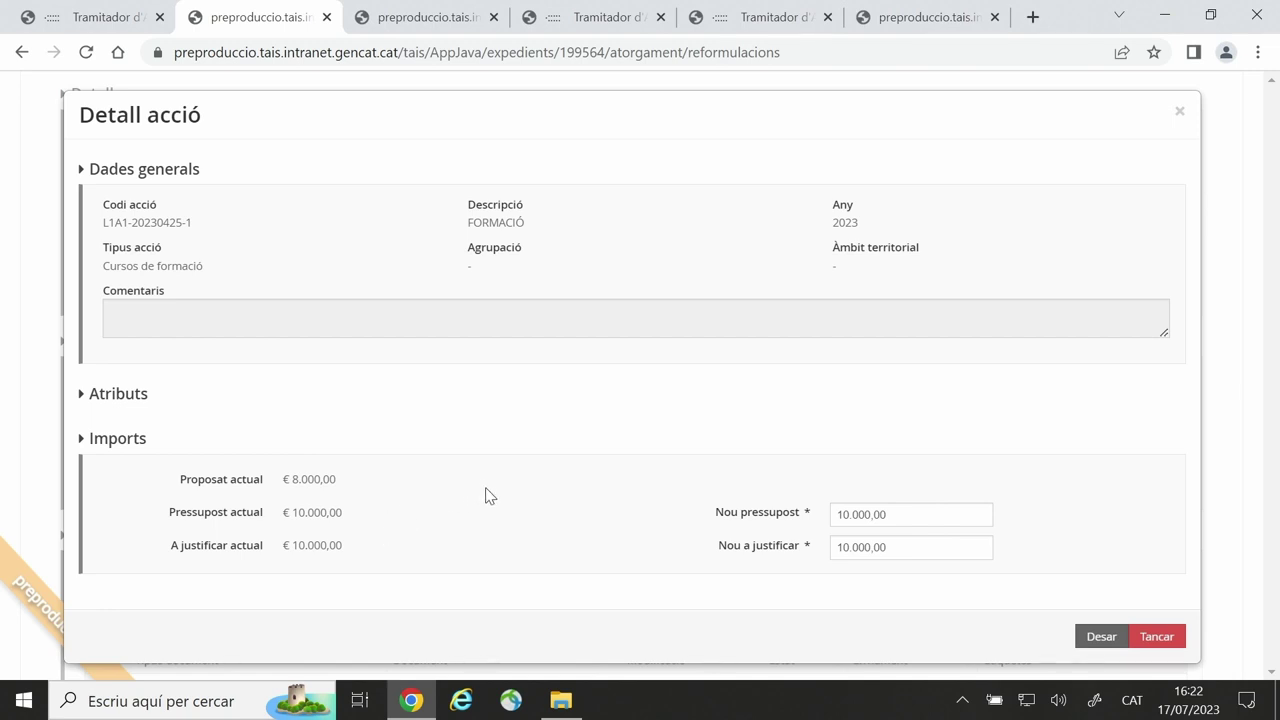
left_click_drag(902, 514, 778, 510)
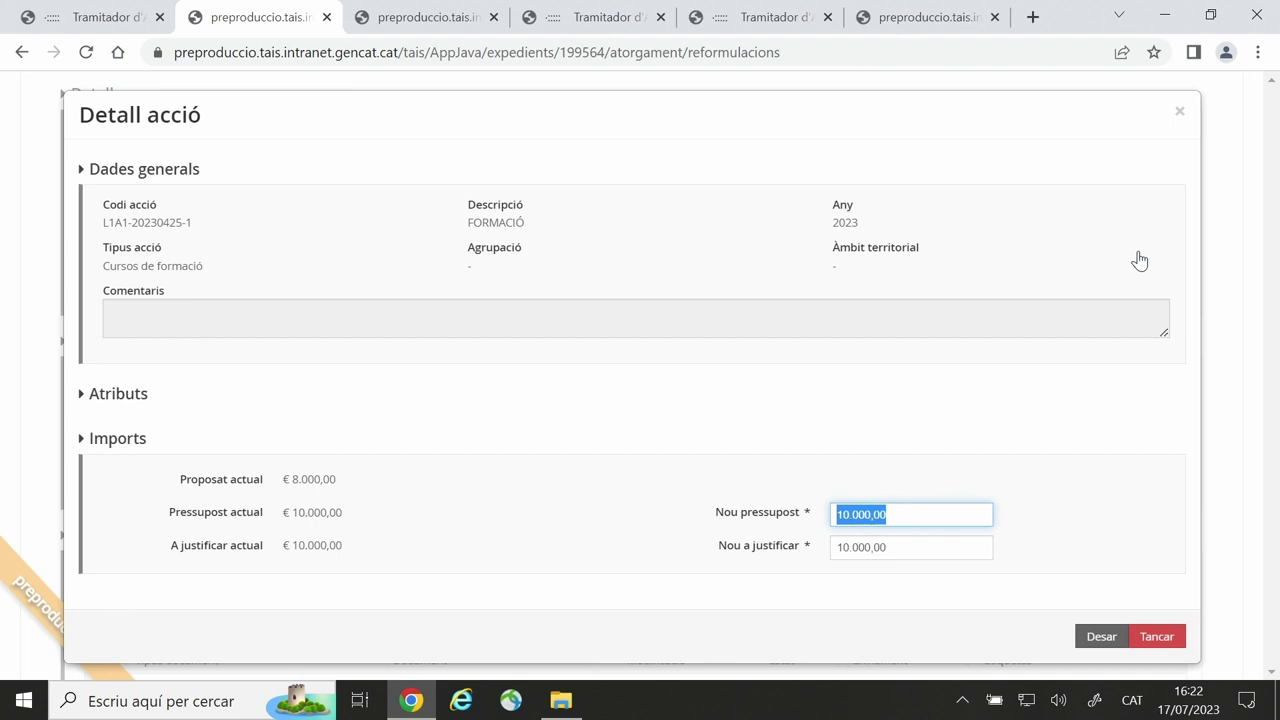
type("9000")
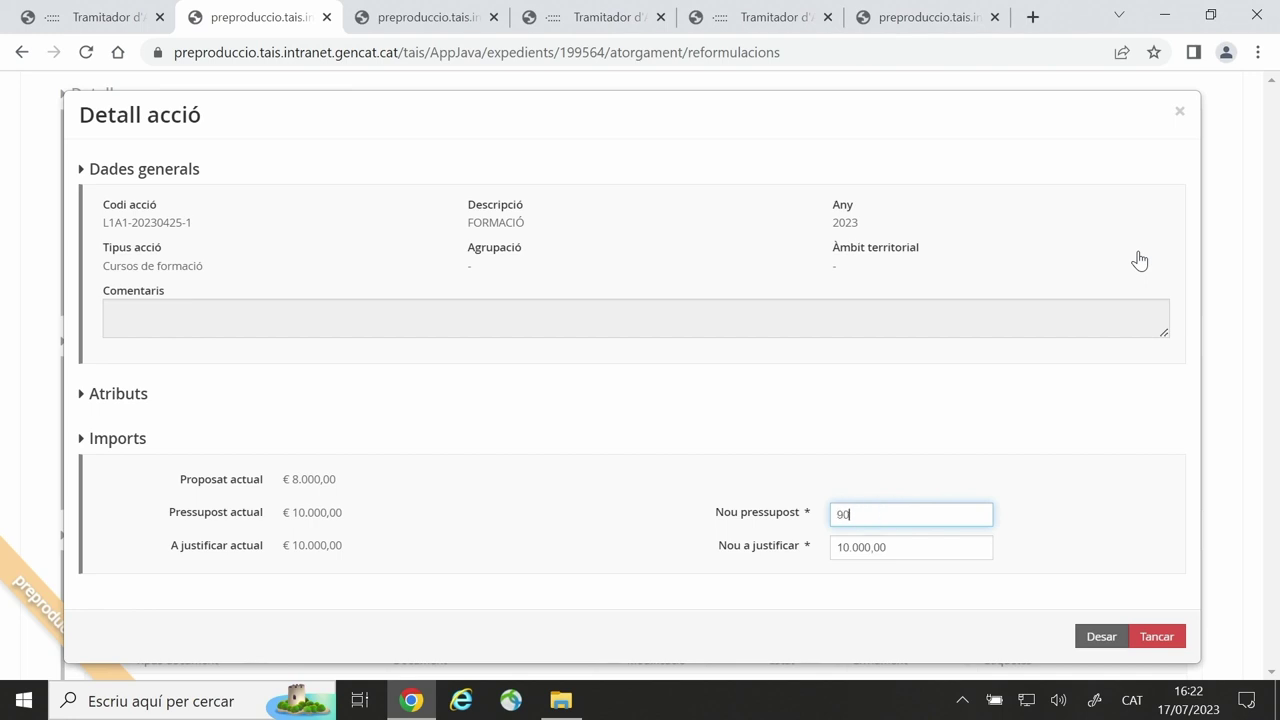
left_click(1104, 637)
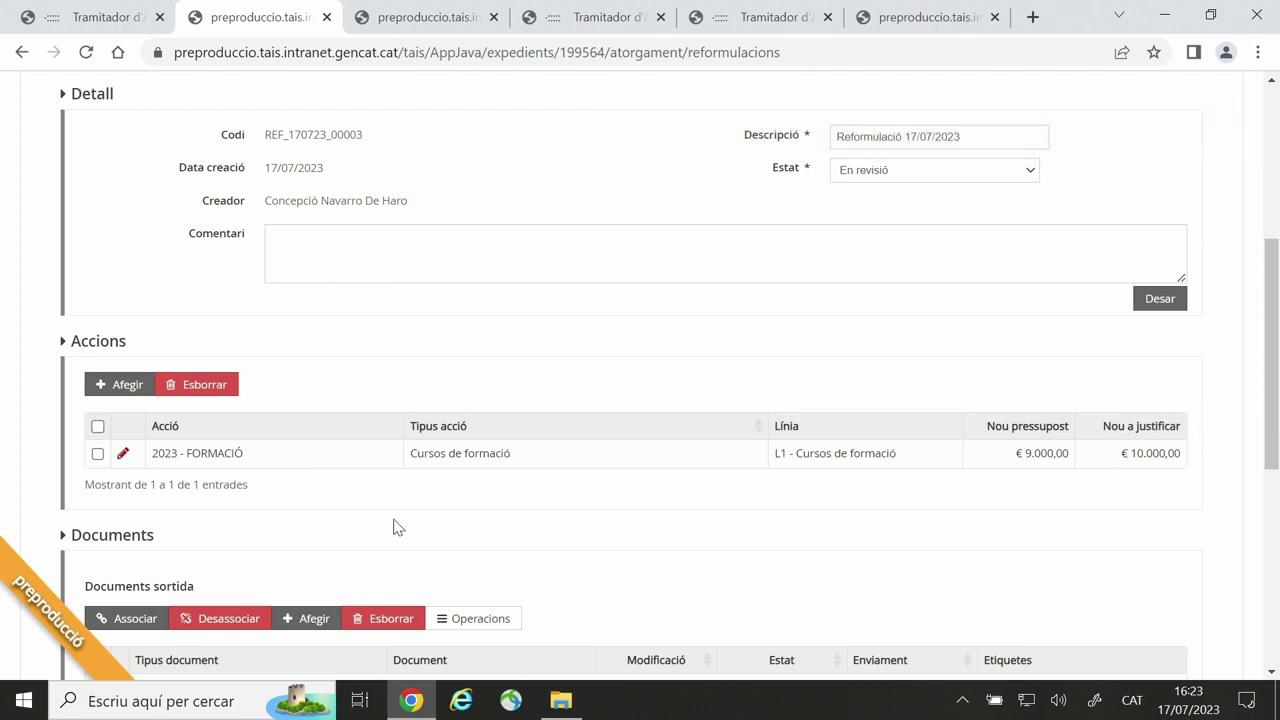
left_click(124, 456)
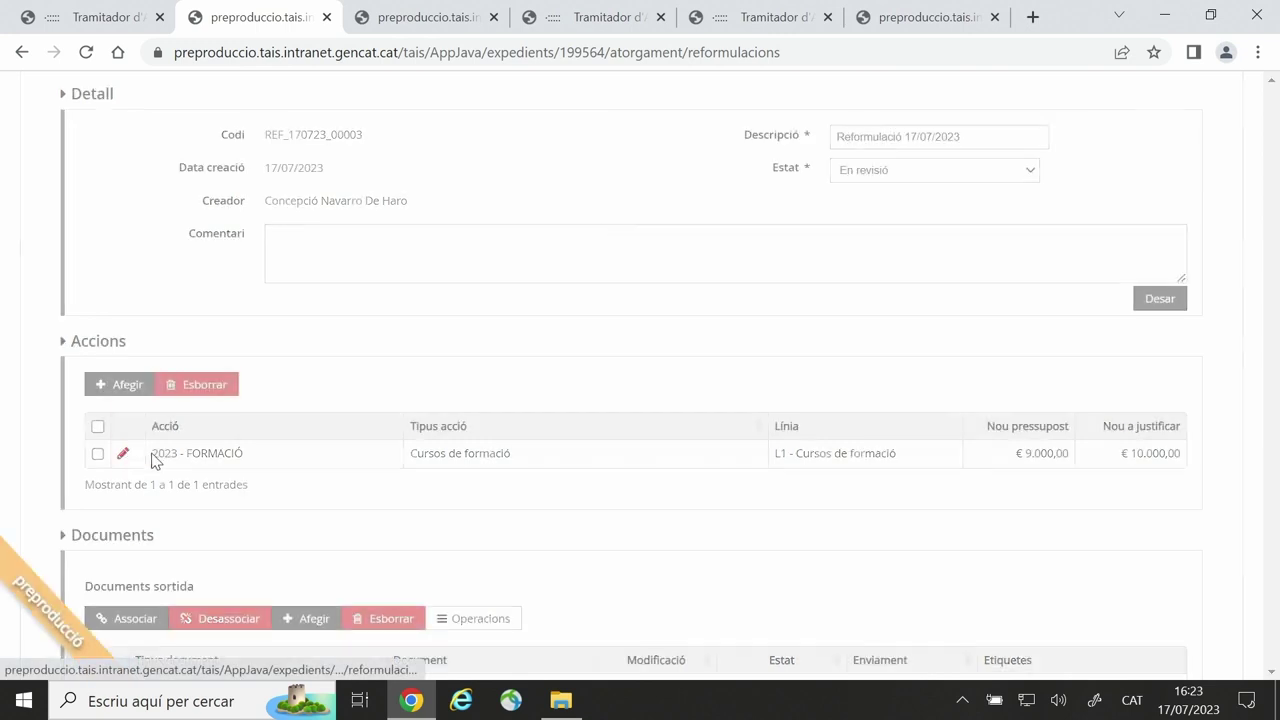
double_click(914, 547)
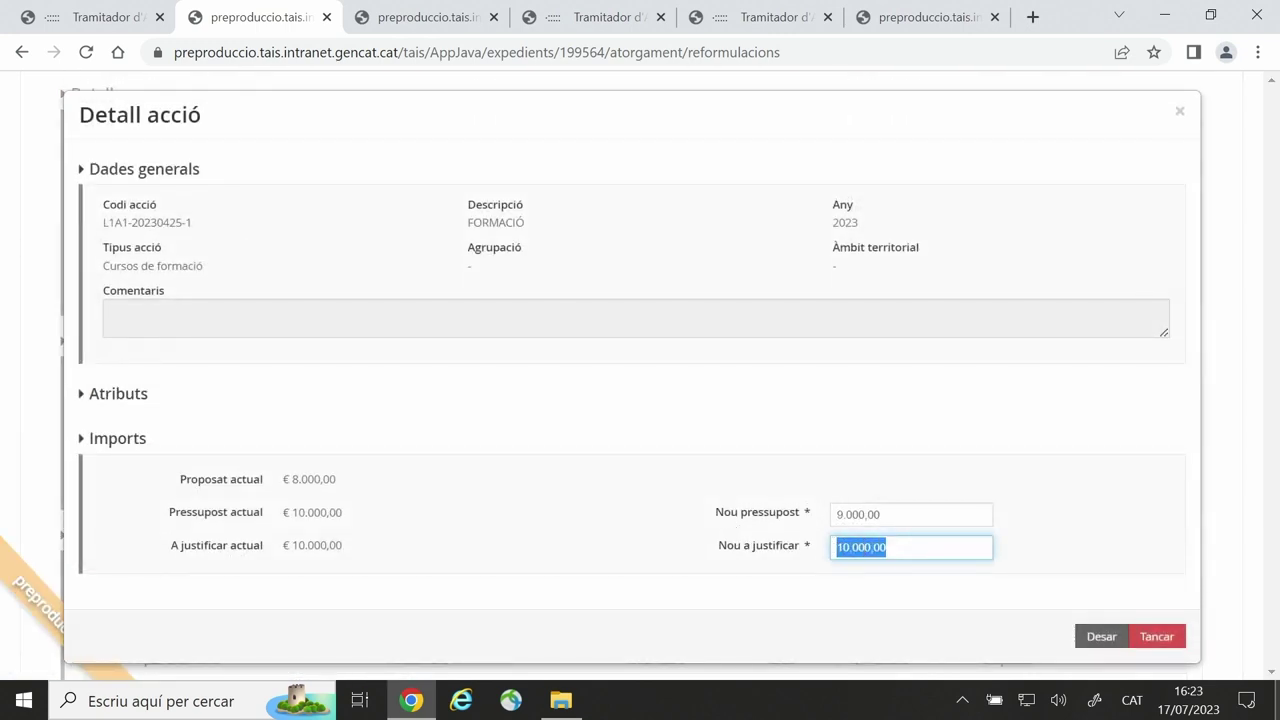
type("9000")
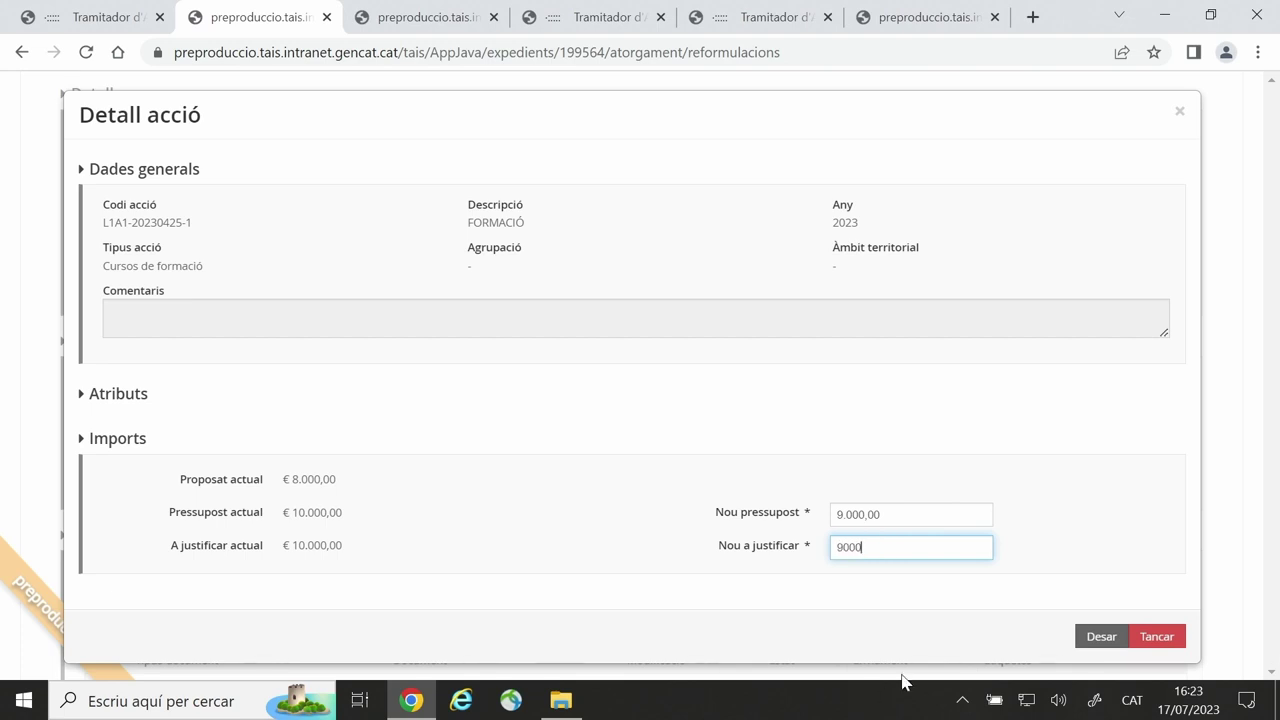
left_click(1100, 637)
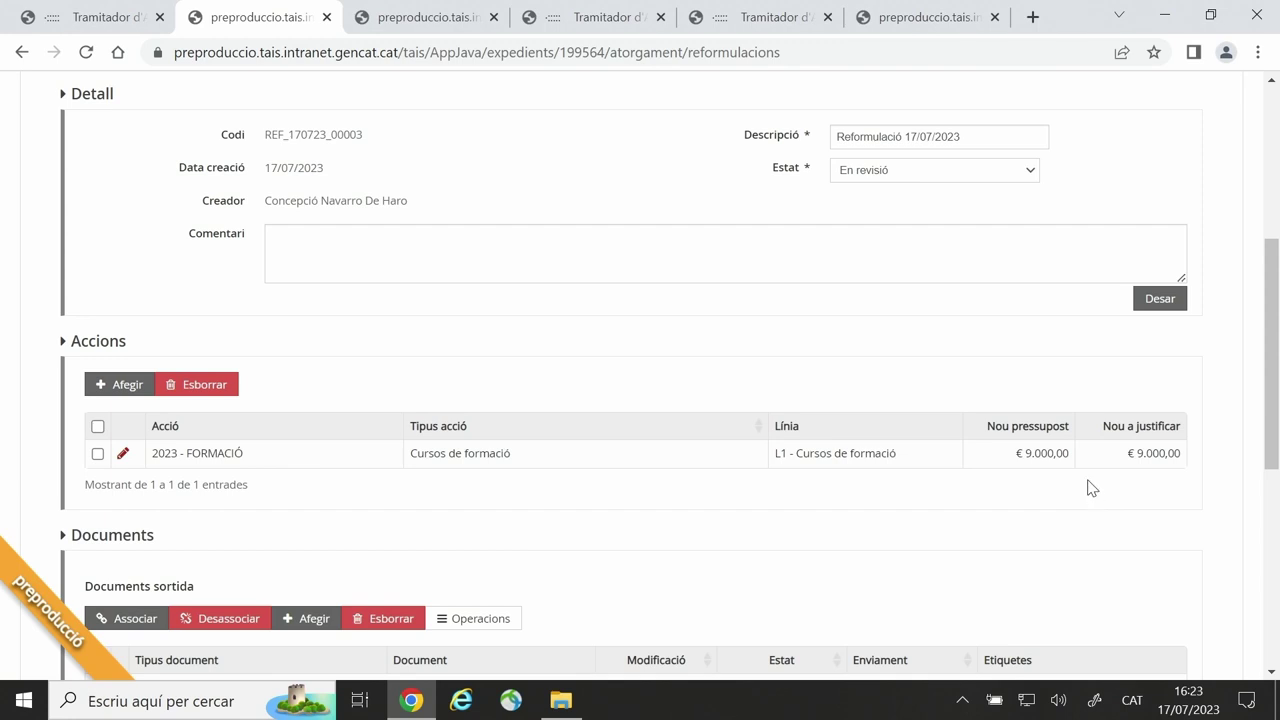
Step: Associate Reformulació pressupost.pdf with the reformulation as an incoming document
scroll(572, 497, "down", 2)
scroll(572, 497, "down", 2)
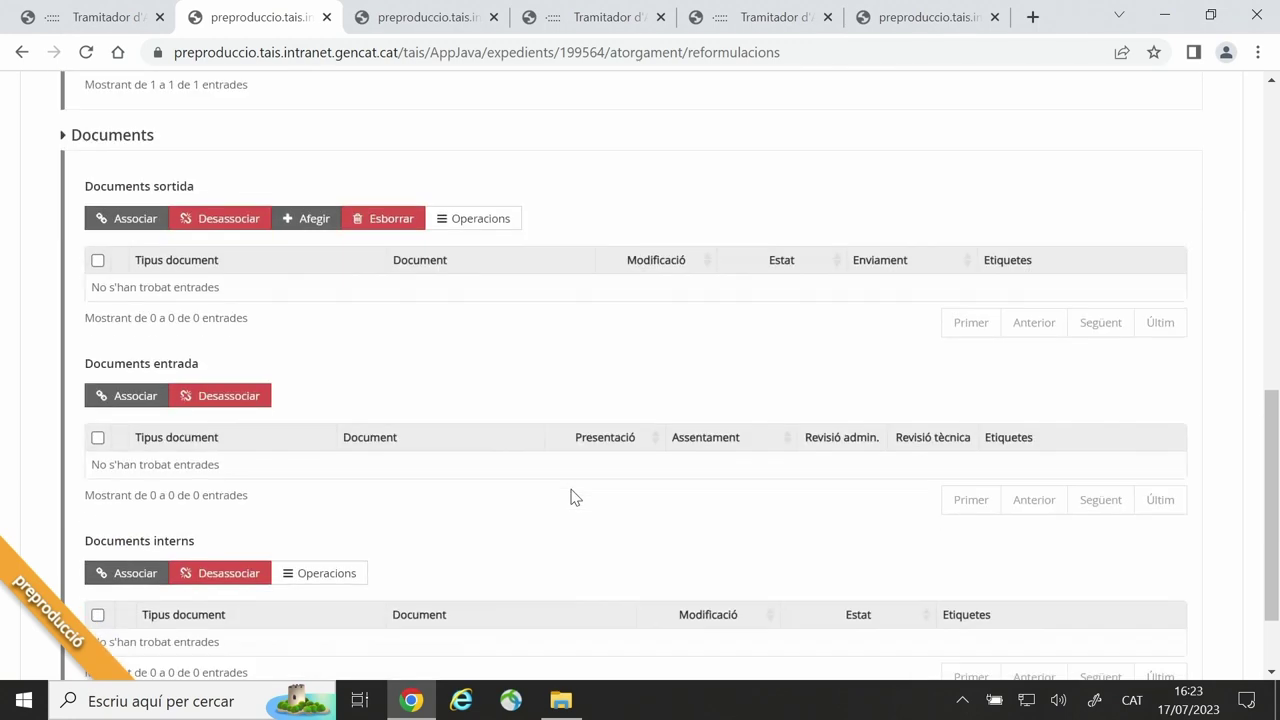
scroll(572, 497, "down", 1)
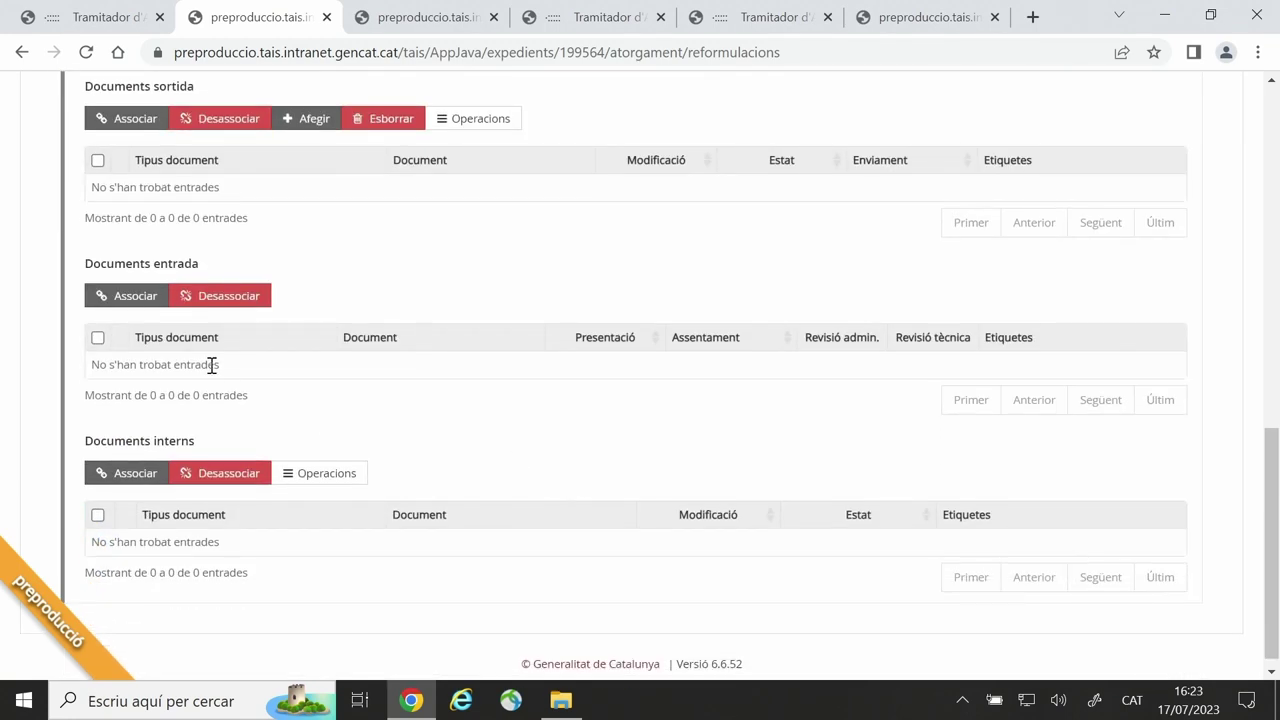
left_click(118, 302)
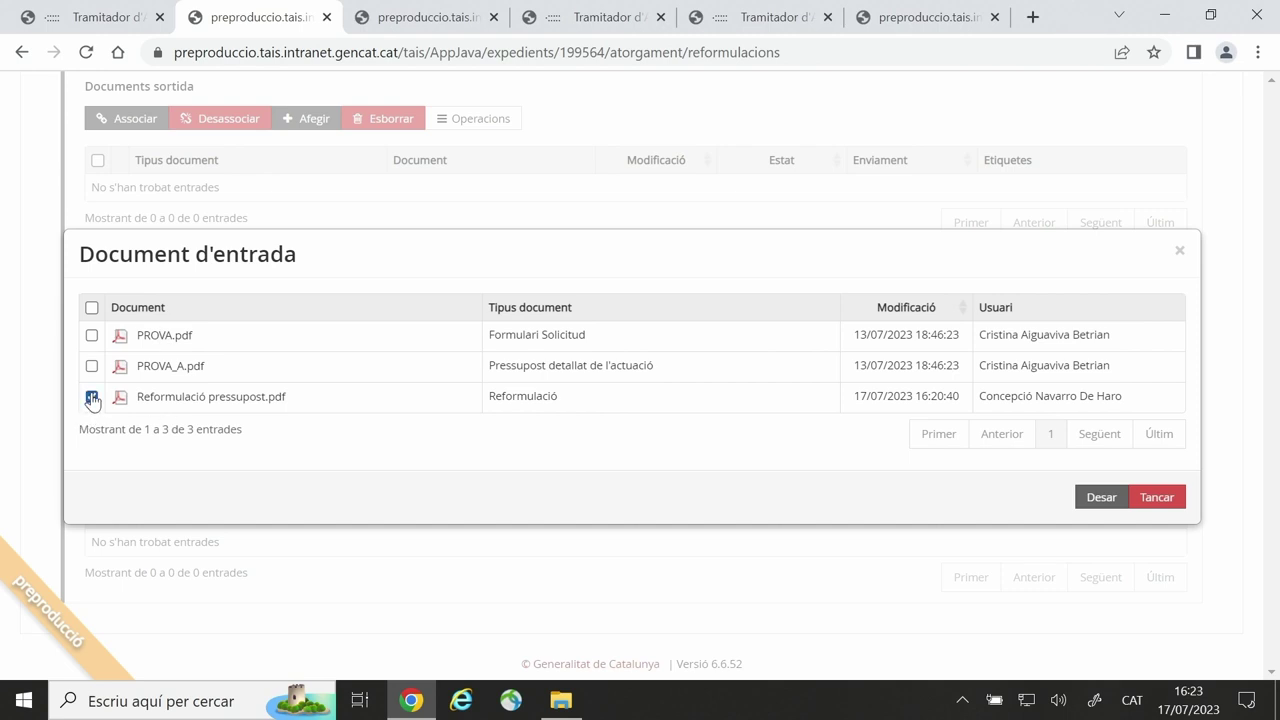
left_click(1098, 505)
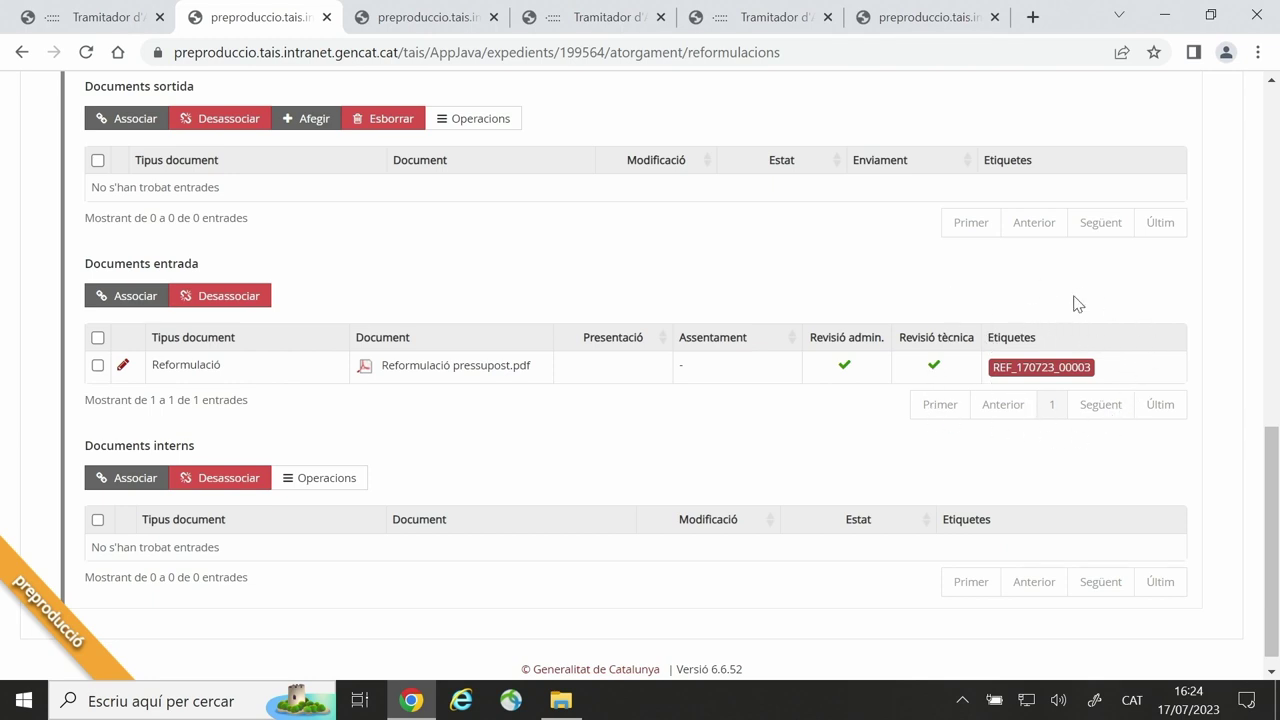
Step: Change the reformulation's Estat to Acceptada and save it
scroll(660, 328, "up", 1)
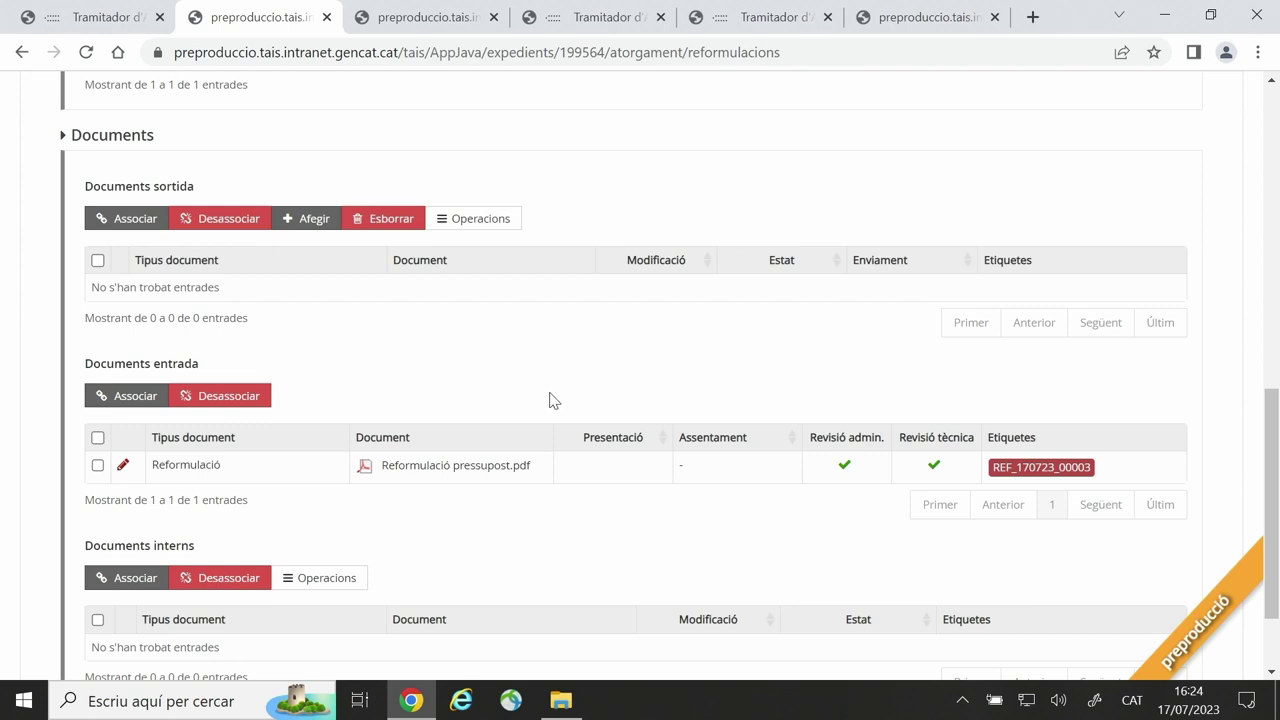
scroll(553, 400, "up", 6)
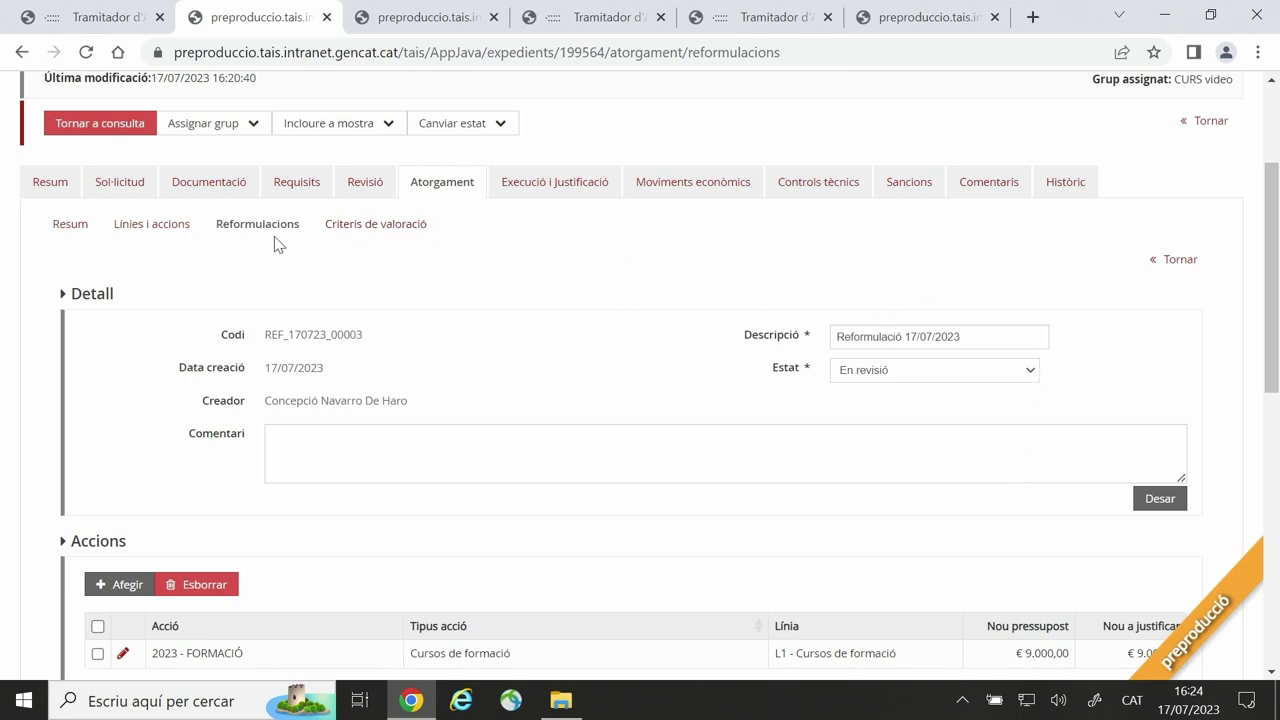
scroll(700, 357, "up", 1)
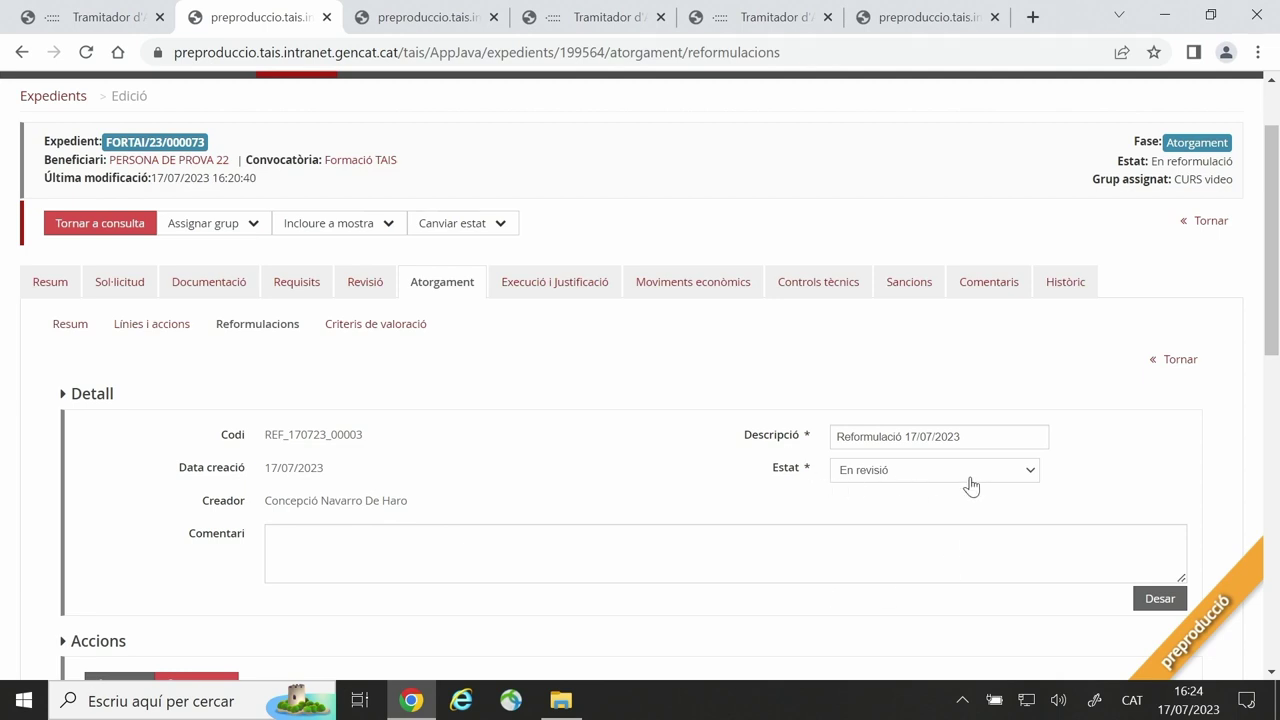
left_click(1032, 476)
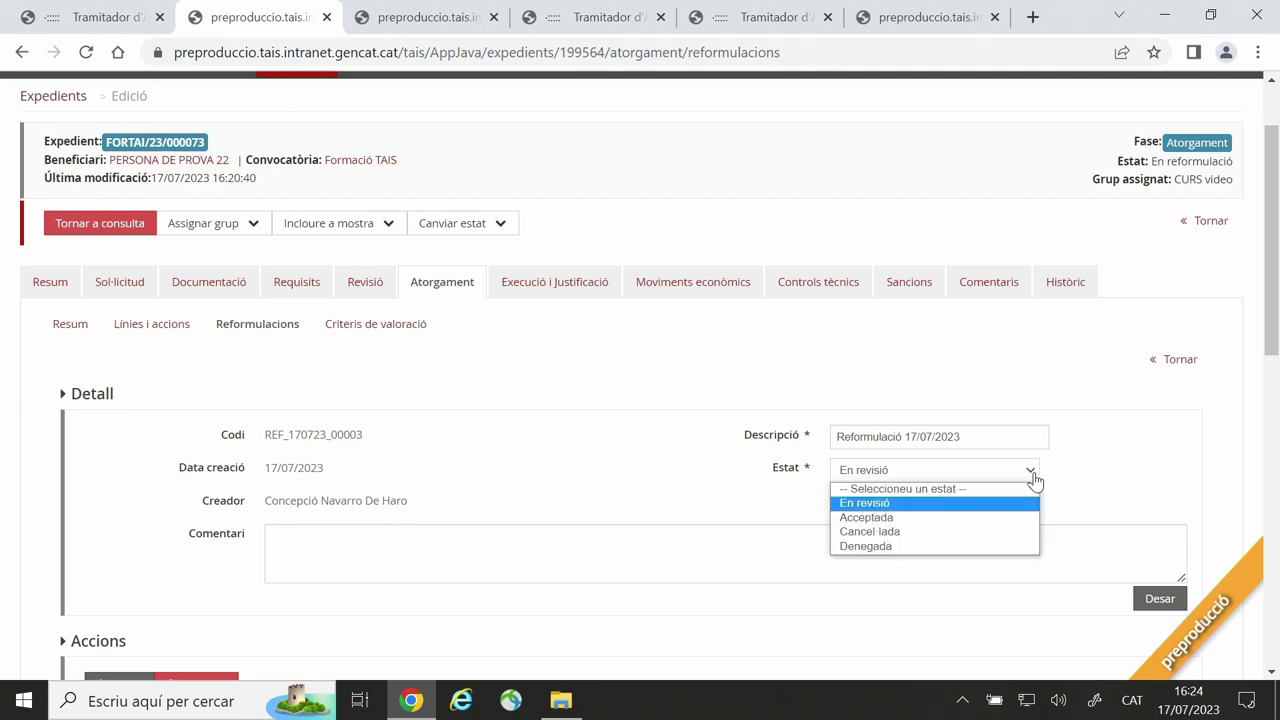
left_click(1001, 522)
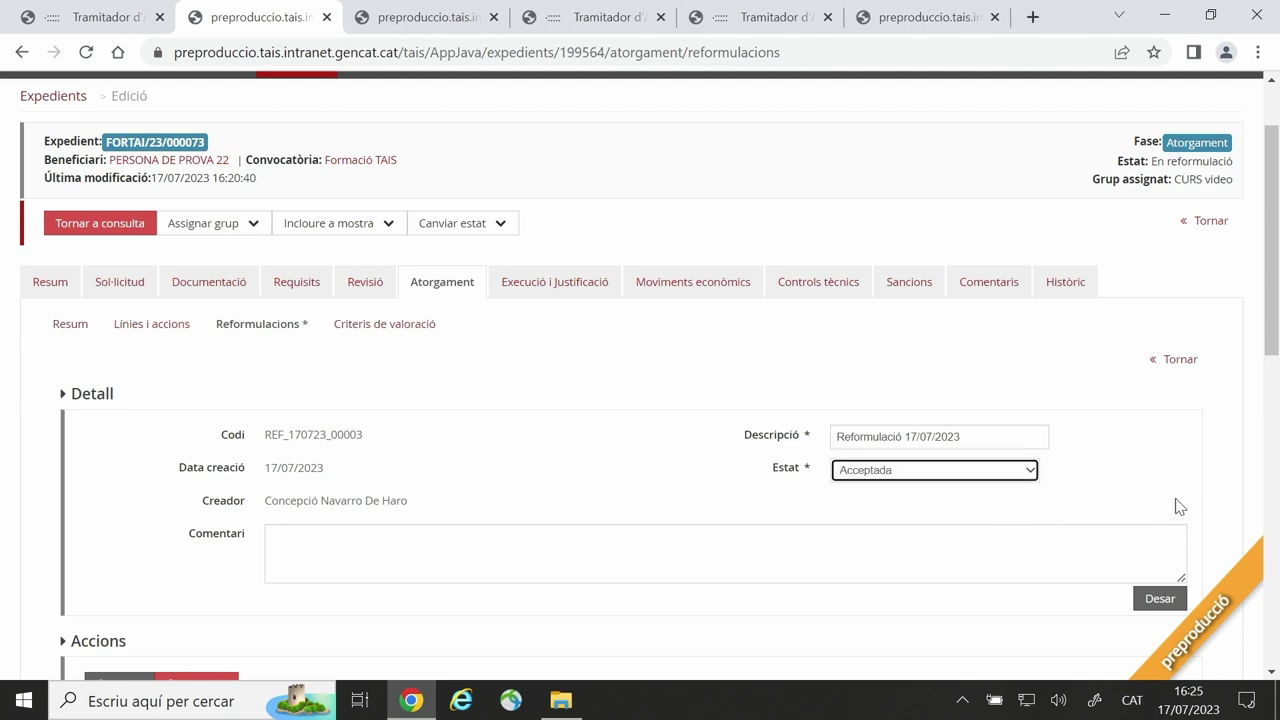
left_click(1152, 610)
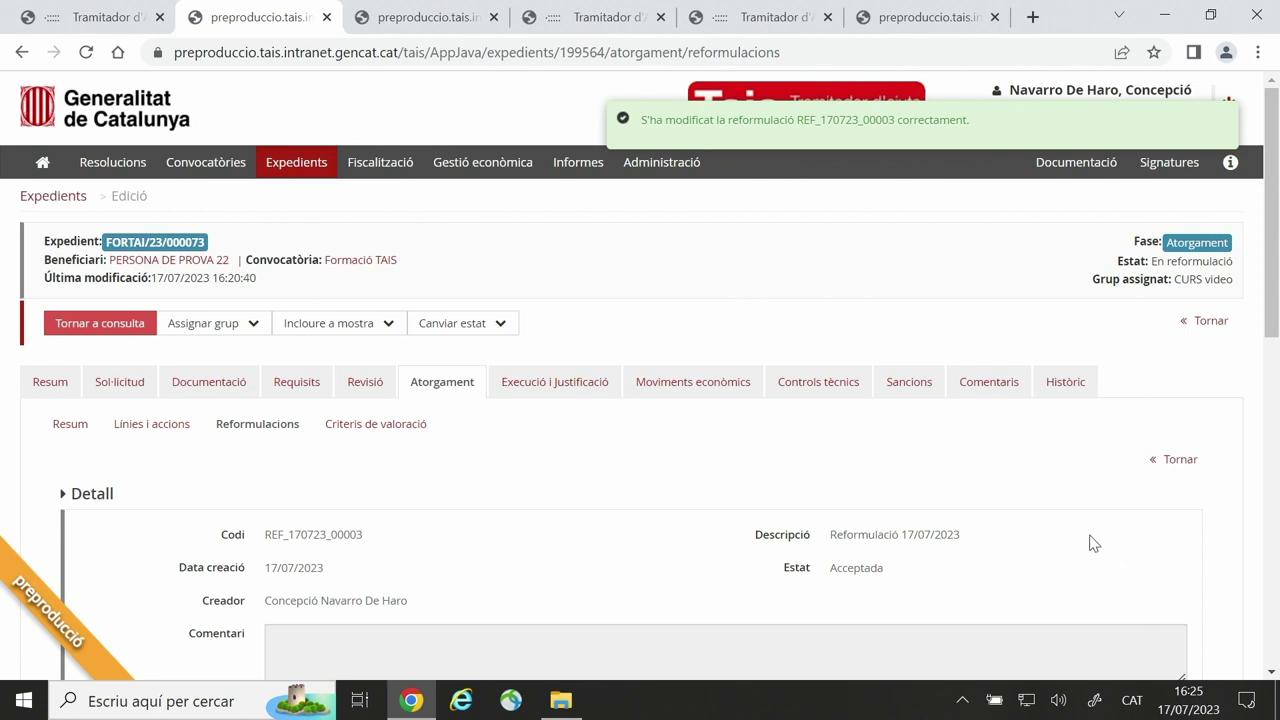
Step: View the FORMACIÓ action's Dades per fase amounts from the Atorgament lines and actions, and close its detail
left_click(152, 430)
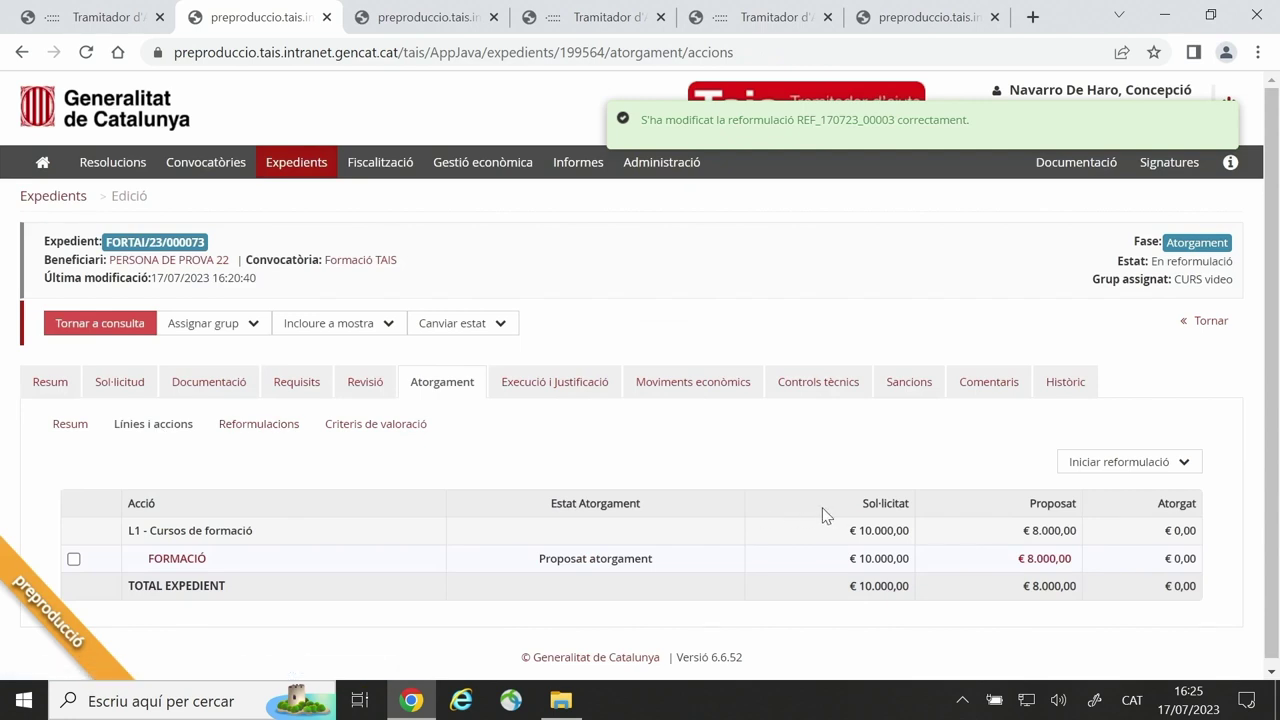
left_click(180, 560)
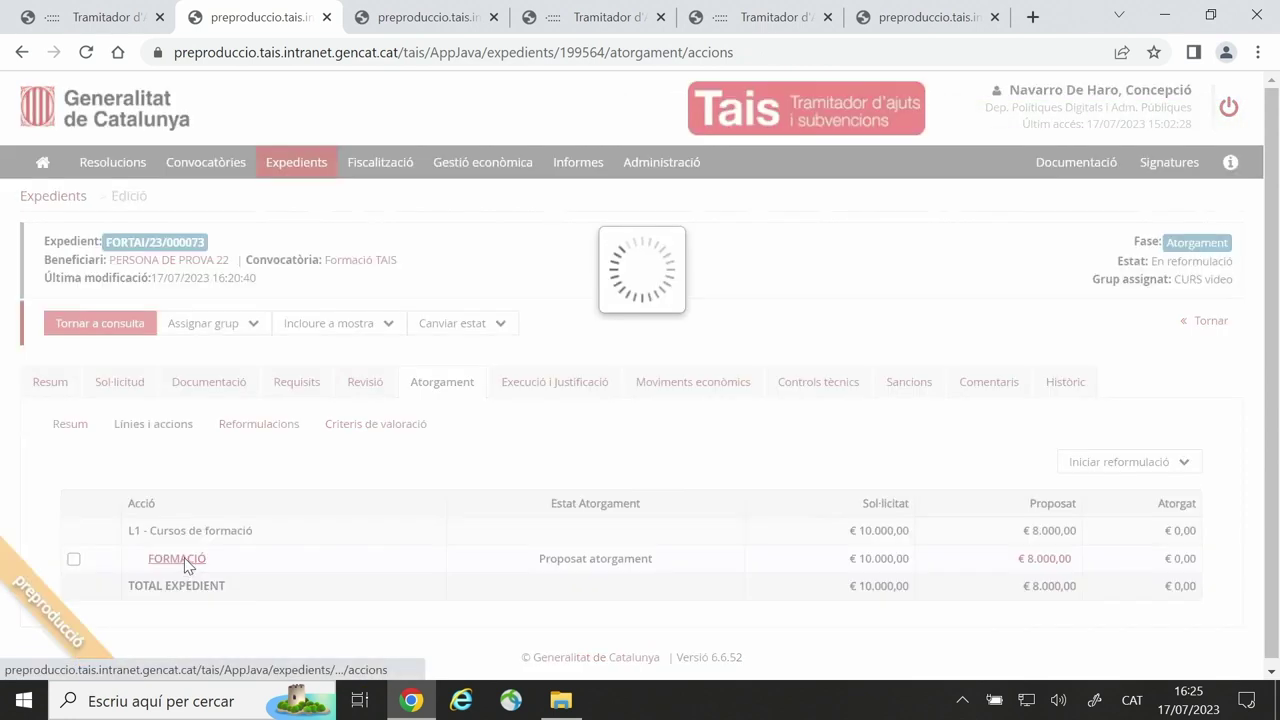
scroll(820, 438, "down", 1)
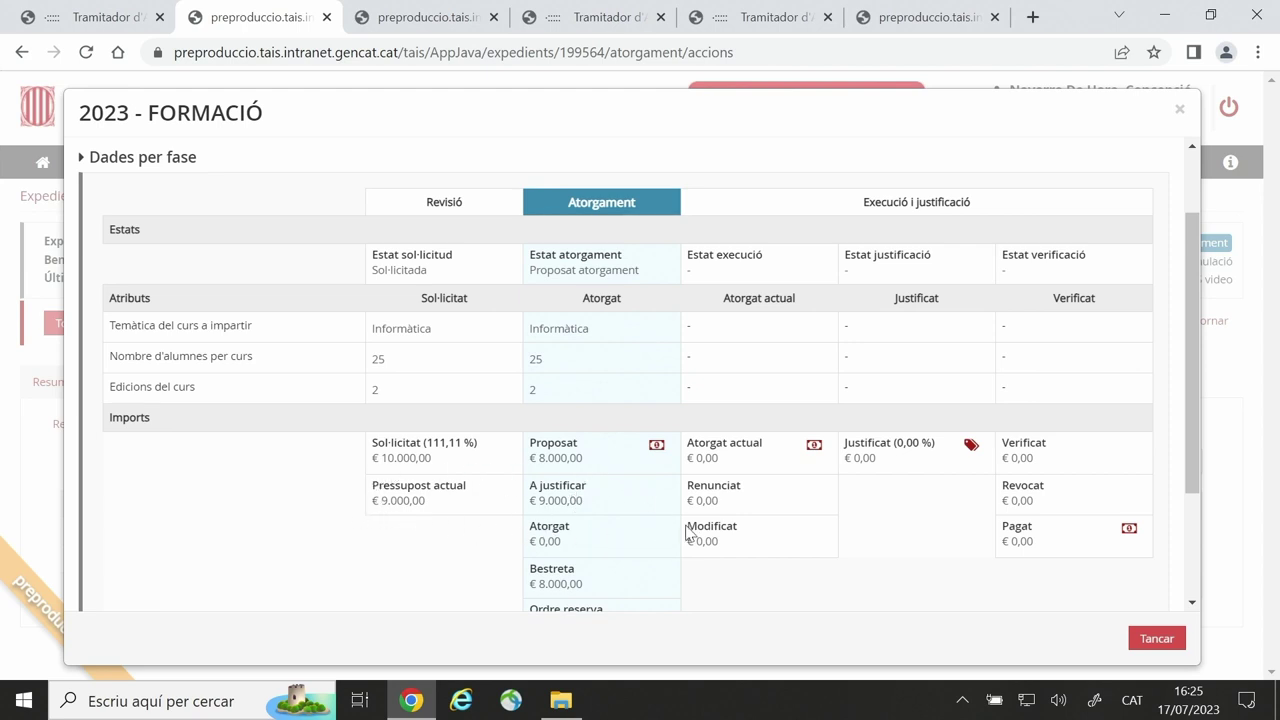
left_click(1155, 641)
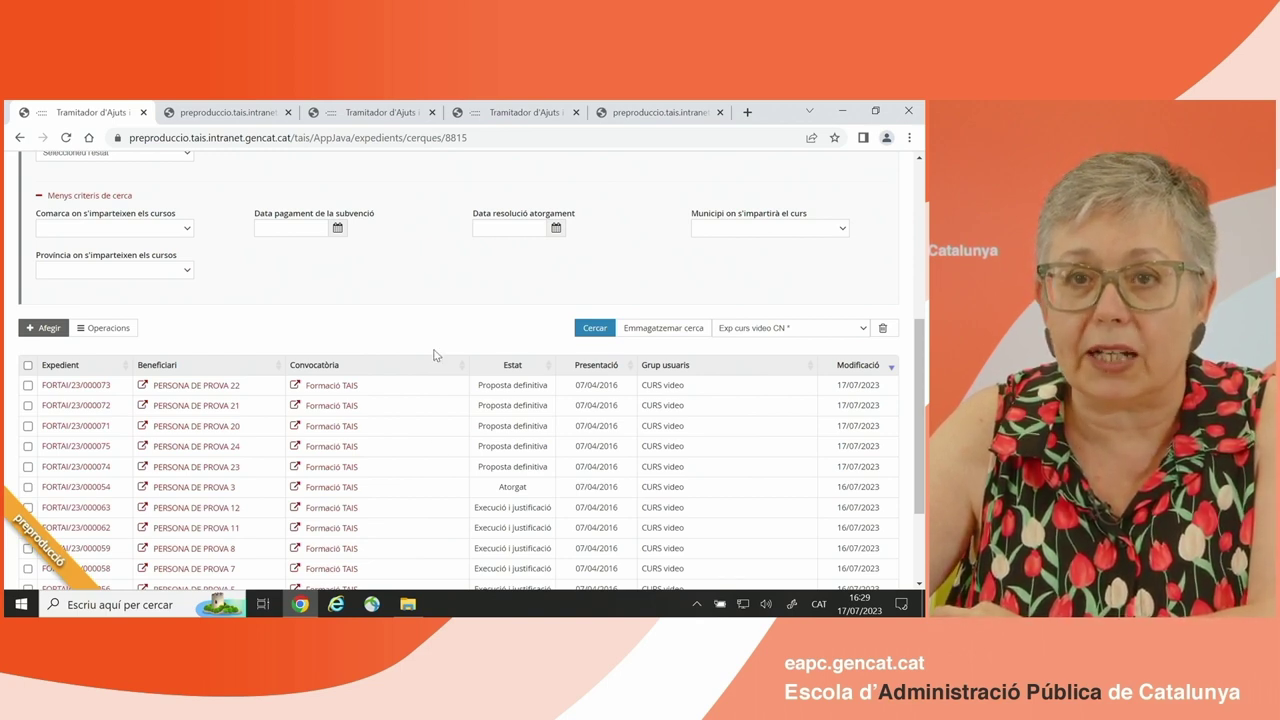
Step: Change the state of files FORTAI/23/000071 to 000075 in bulk with the decision Pendent fiscalització and reload the file list
scroll(318, 298, "up", 3)
scroll(318, 298, "up", 2)
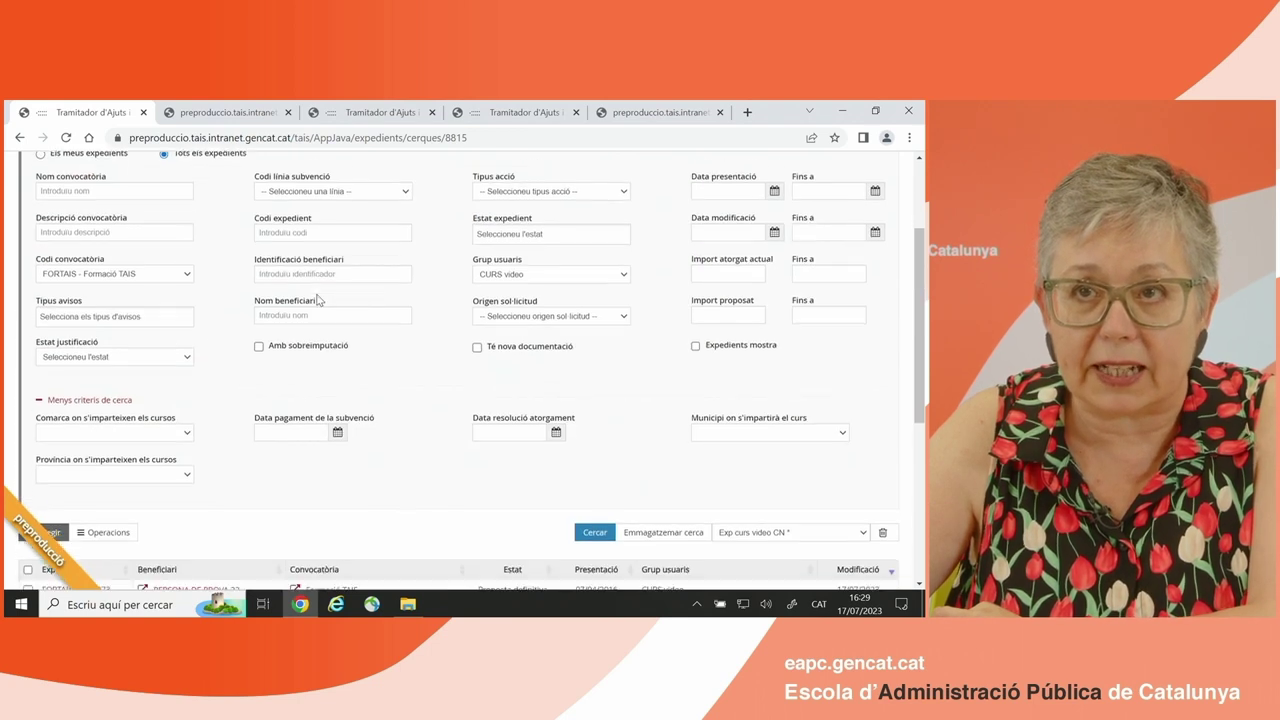
scroll(320, 294, "down", 4)
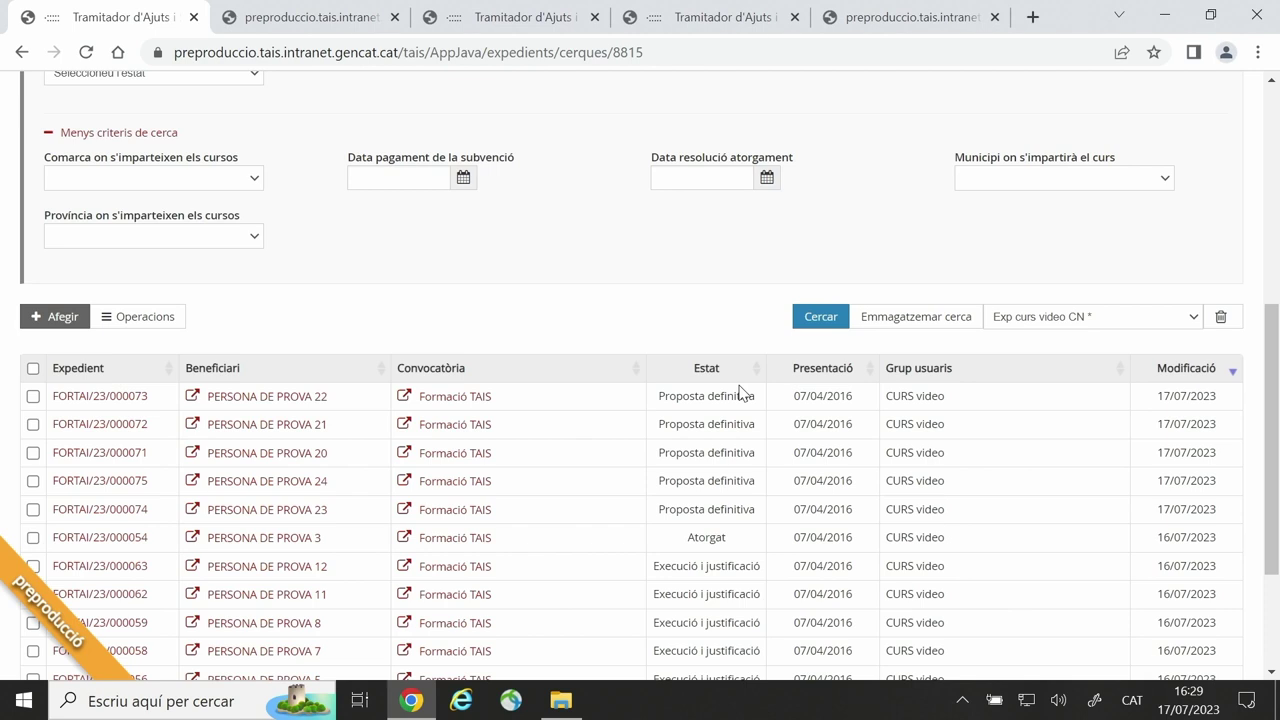
scroll(740, 392, "down", 1)
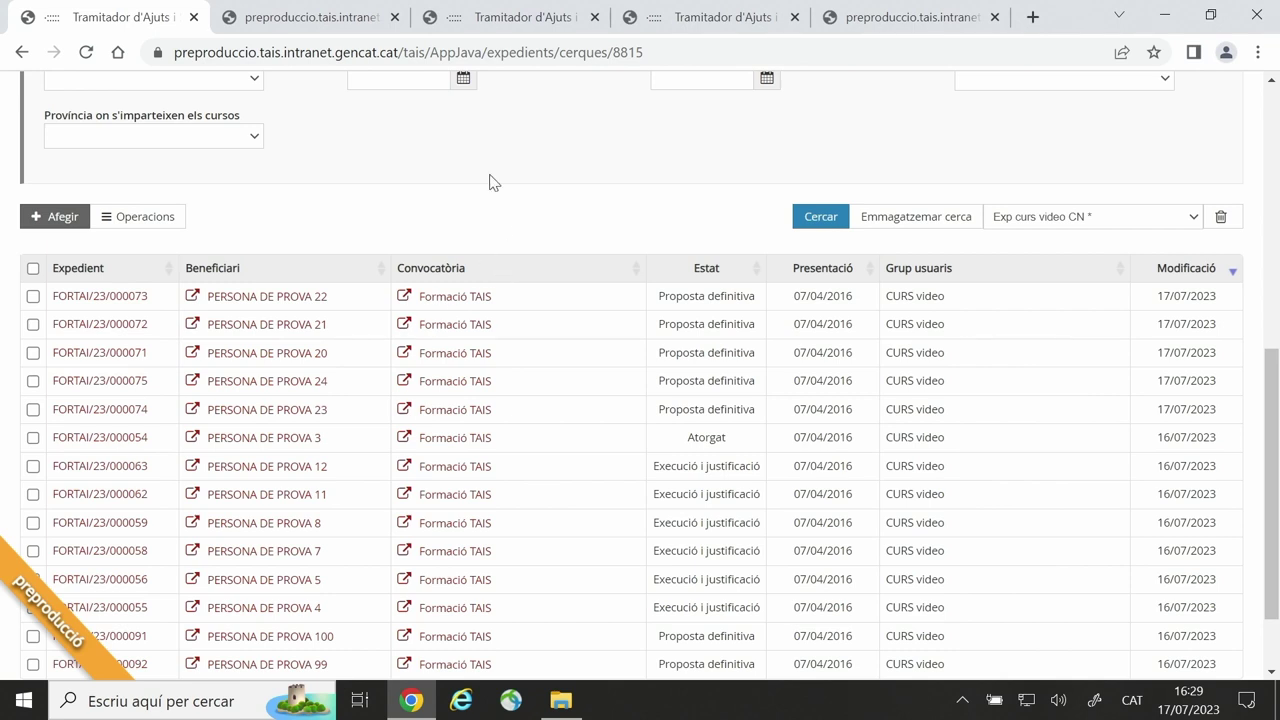
left_click(33, 296)
left_click(33, 324)
left_click(33, 352)
left_click(33, 380)
left_click(33, 409)
left_click(143, 216)
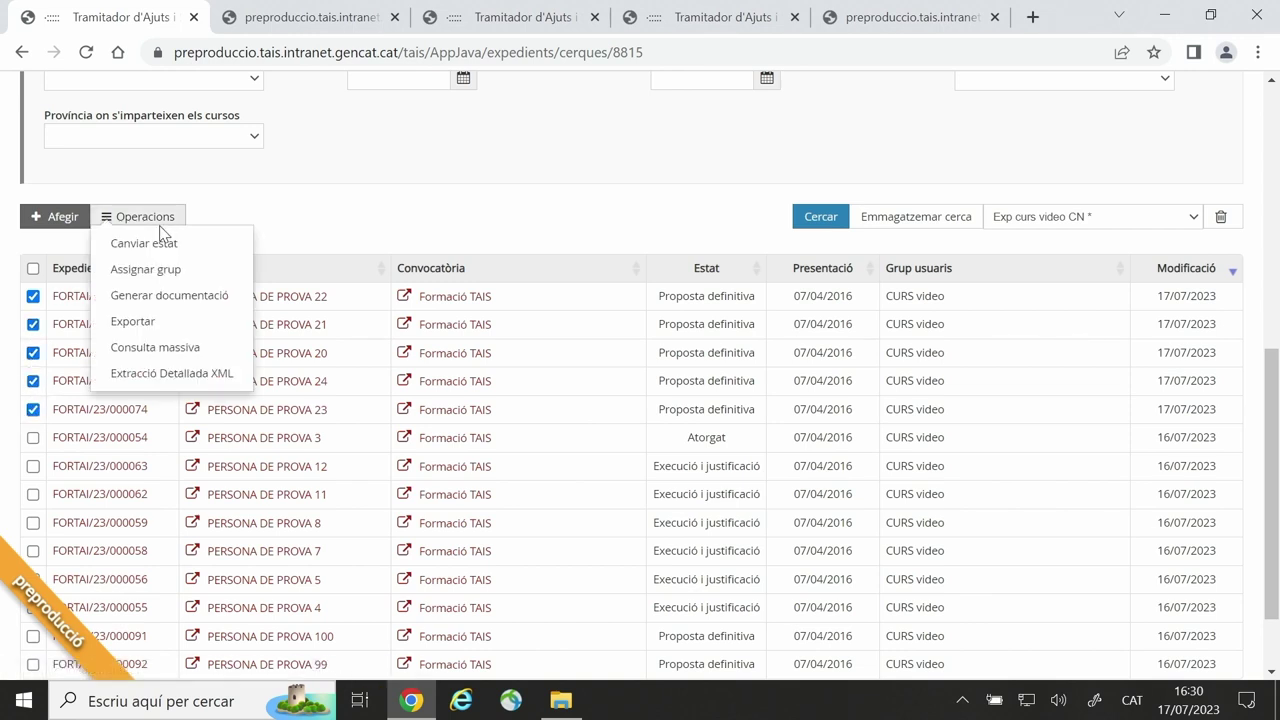
left_click(144, 244)
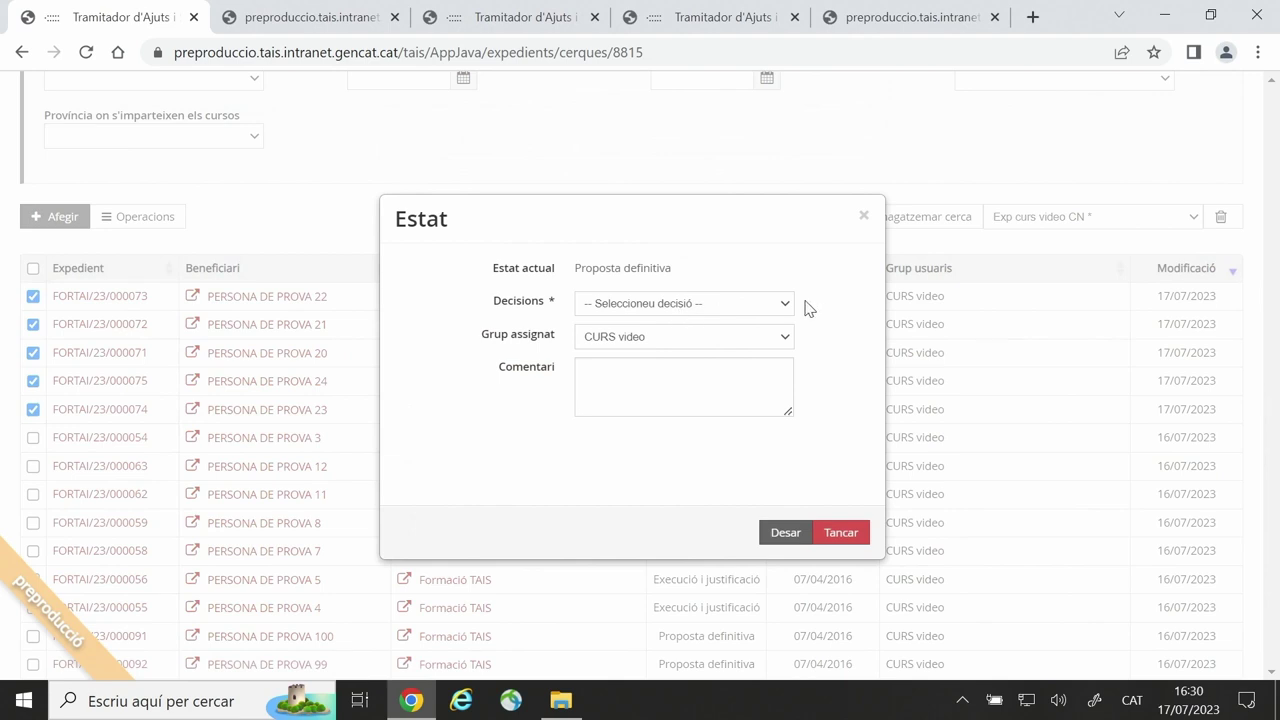
left_click(787, 306)
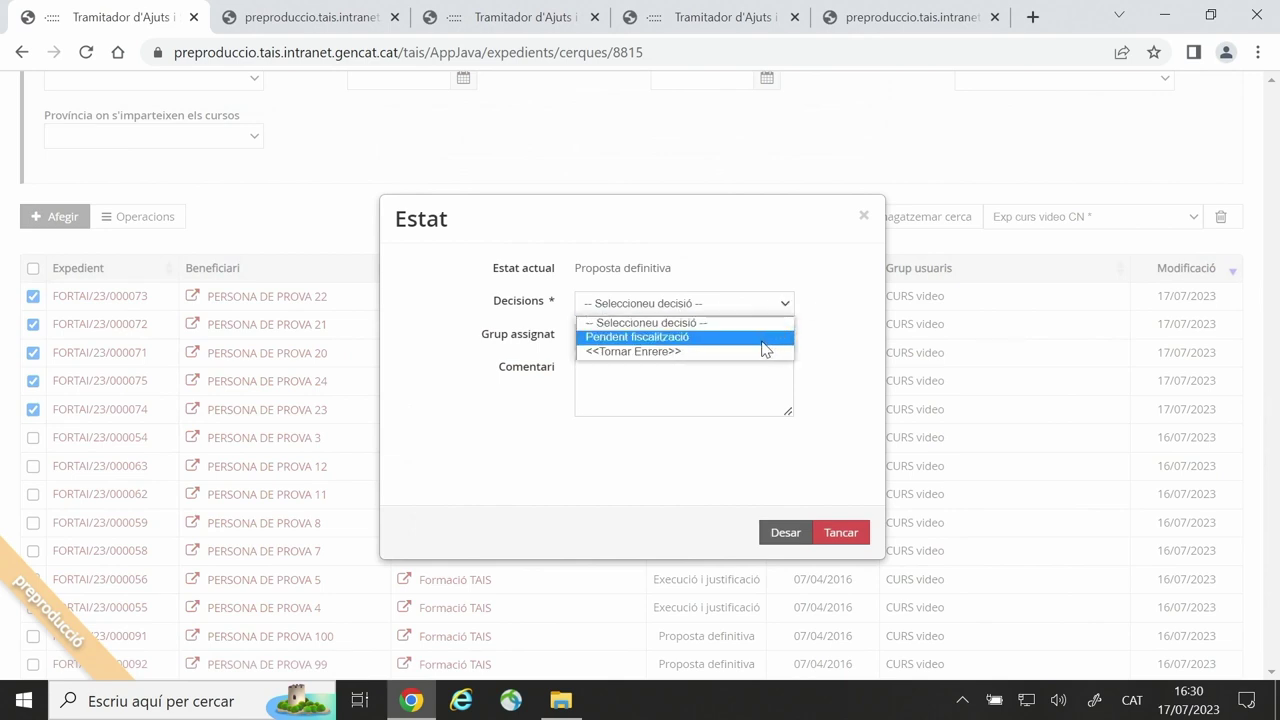
left_click(765, 340)
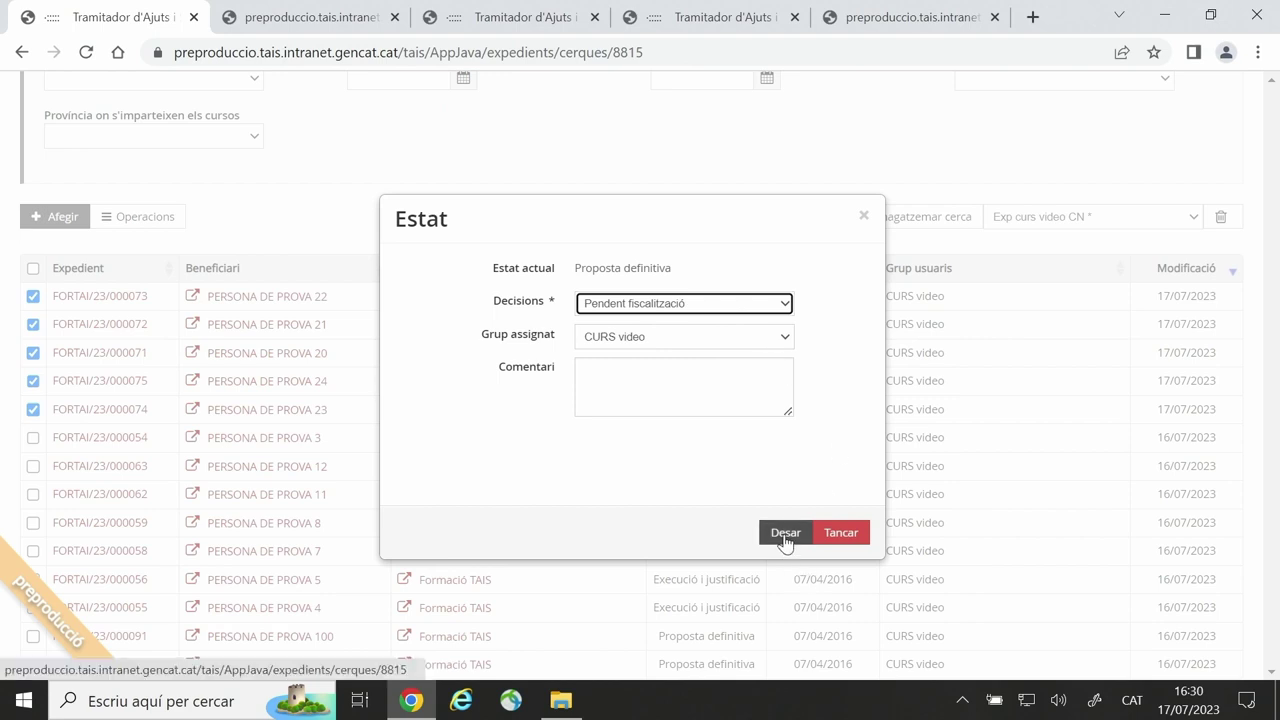
left_click(785, 534)
left_click(781, 402)
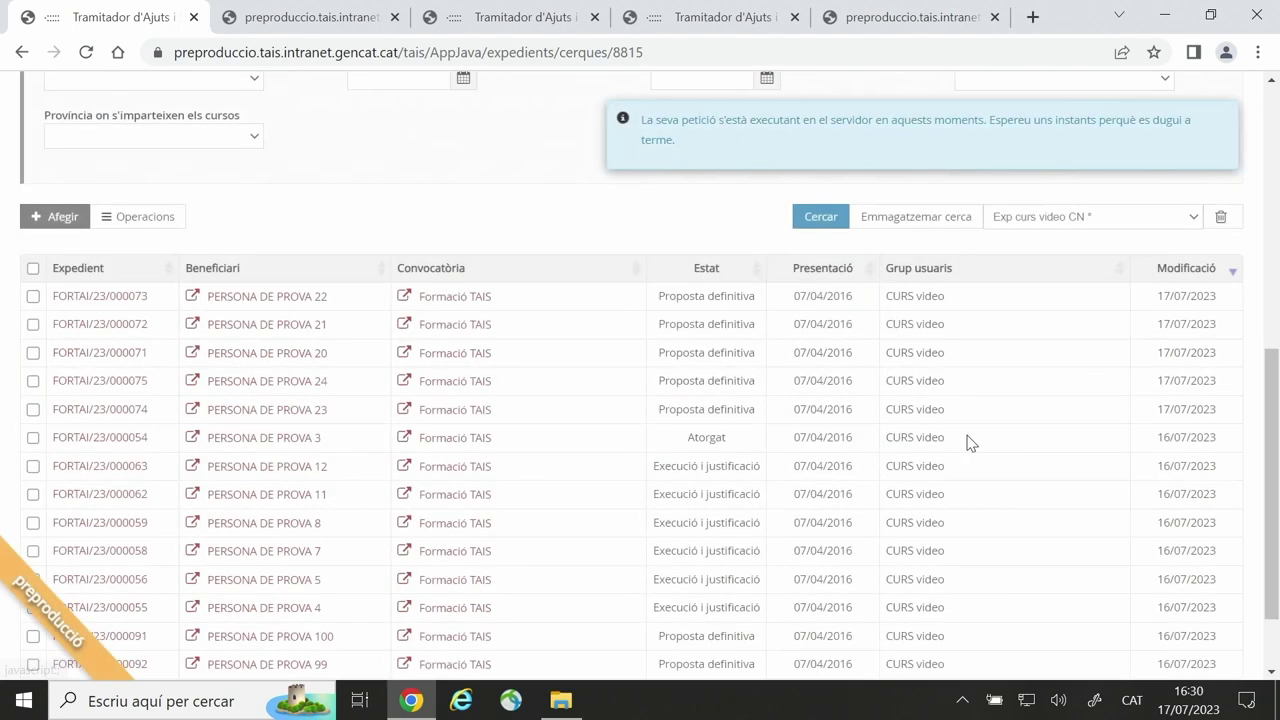
left_click(86, 52)
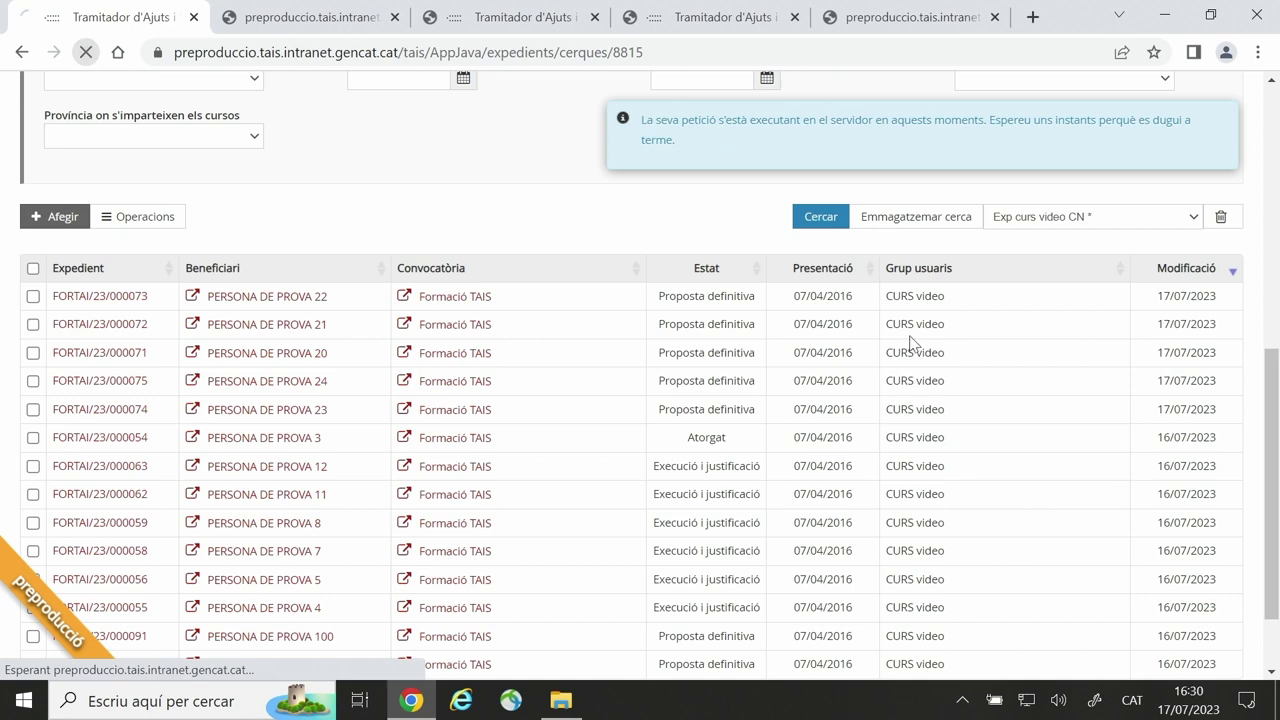
scroll(873, 427, "down", 2)
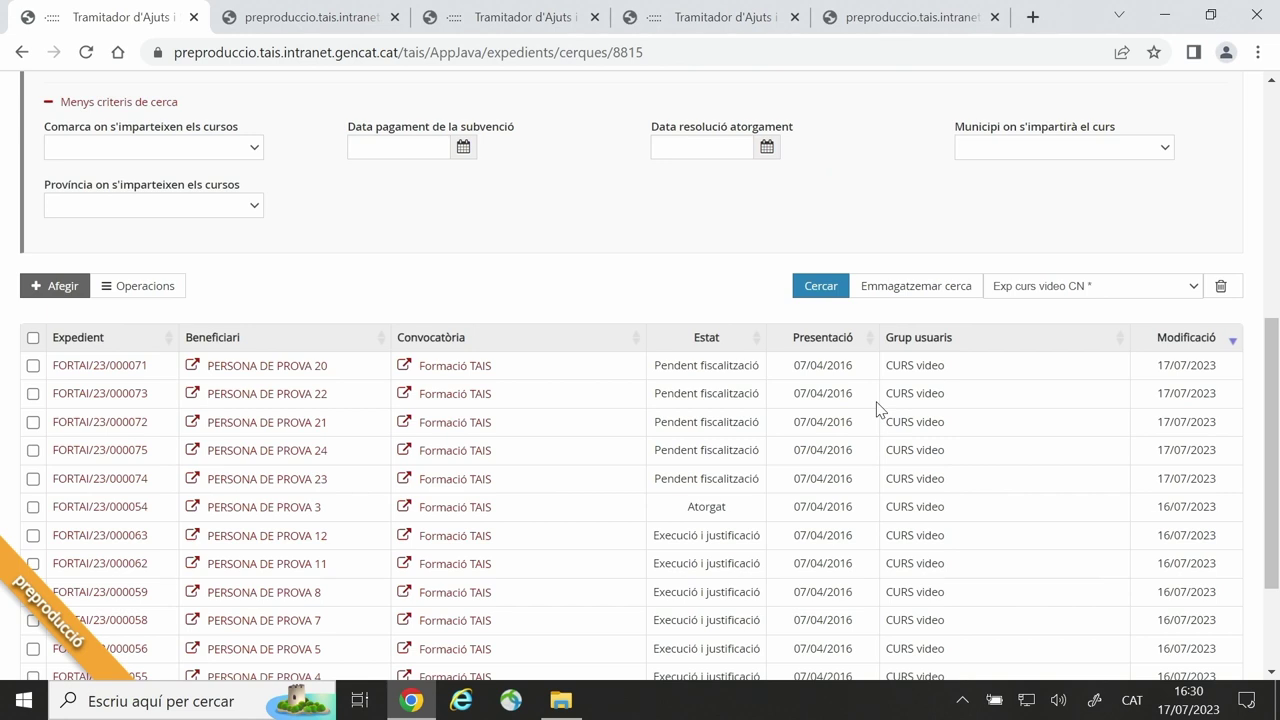
Step: Review the Formació TAIS call's Documentació sortida, sorting its documents by Usuari to examine the award and provisional proposal documents
scroll(545, 265, "up", 5)
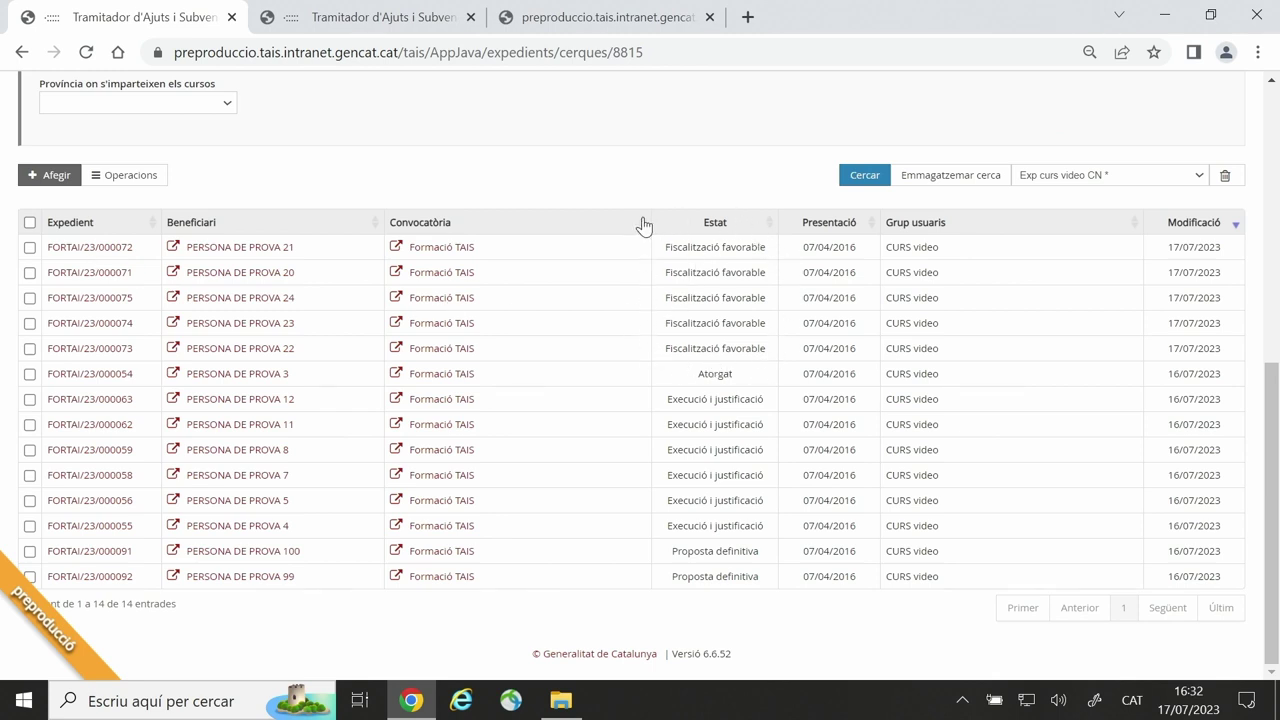
scroll(520, 332, "up", 1)
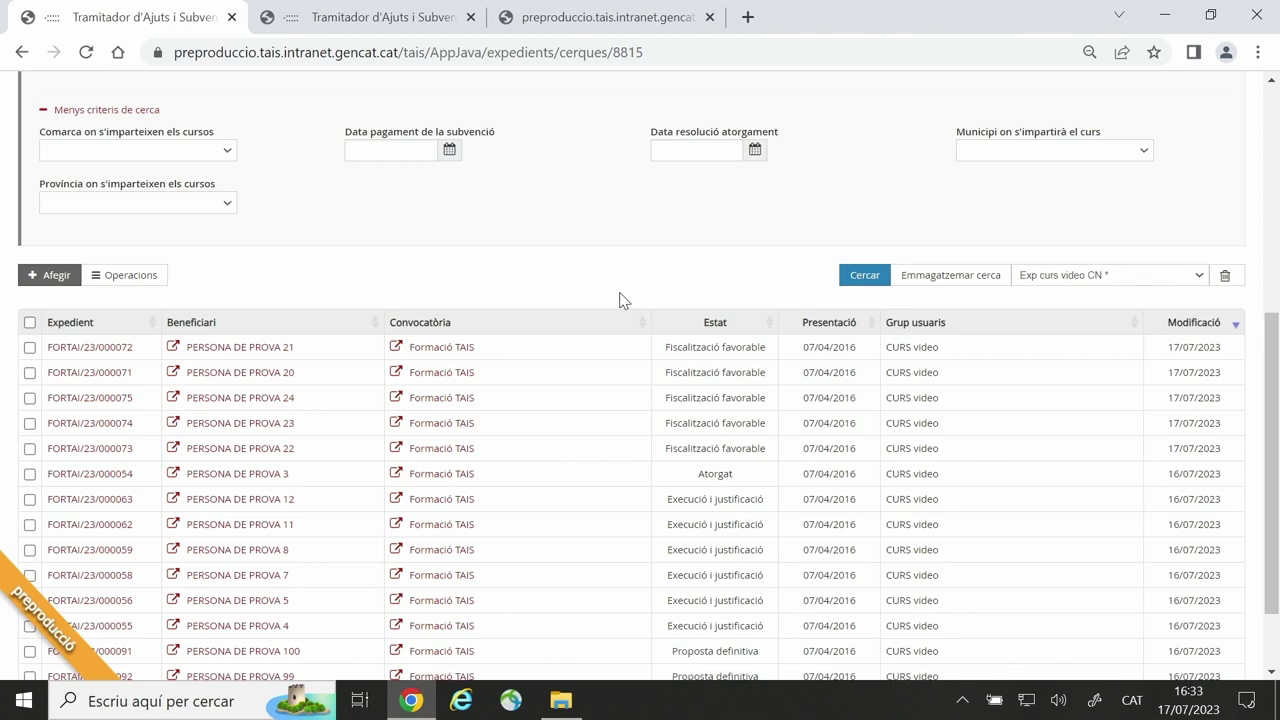
scroll(620, 298, "up", 1)
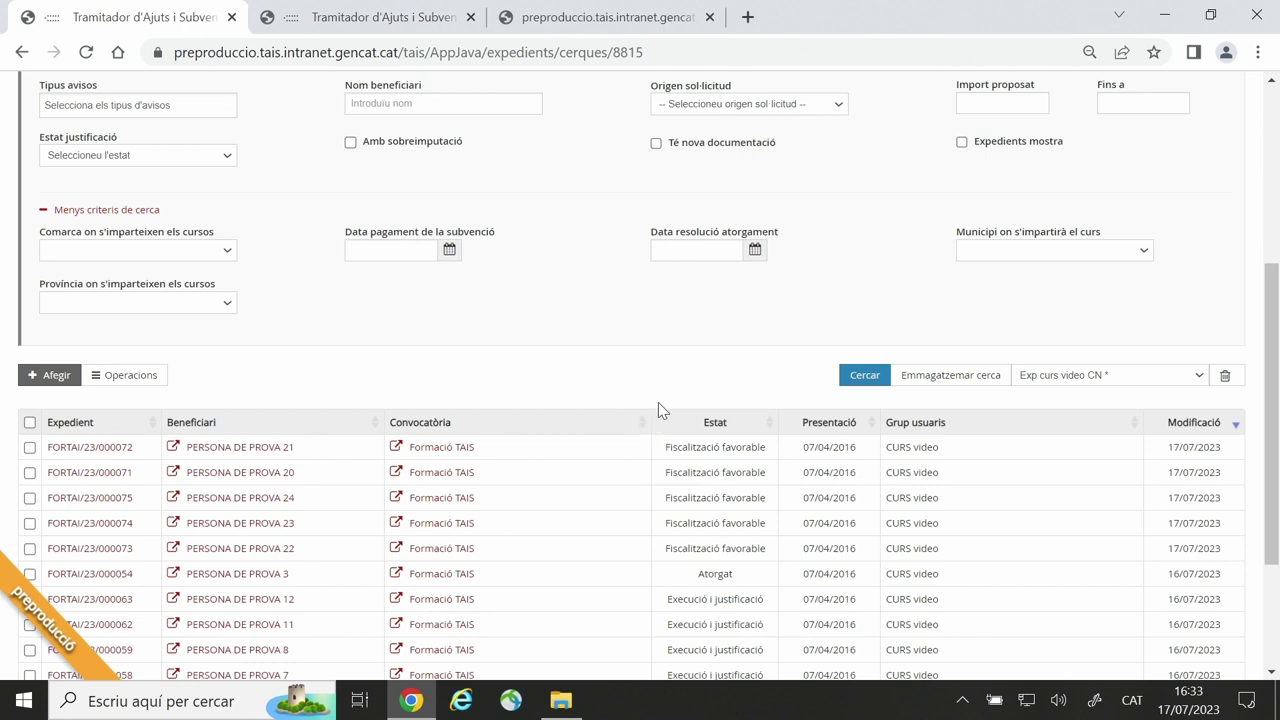
left_click(370, 25)
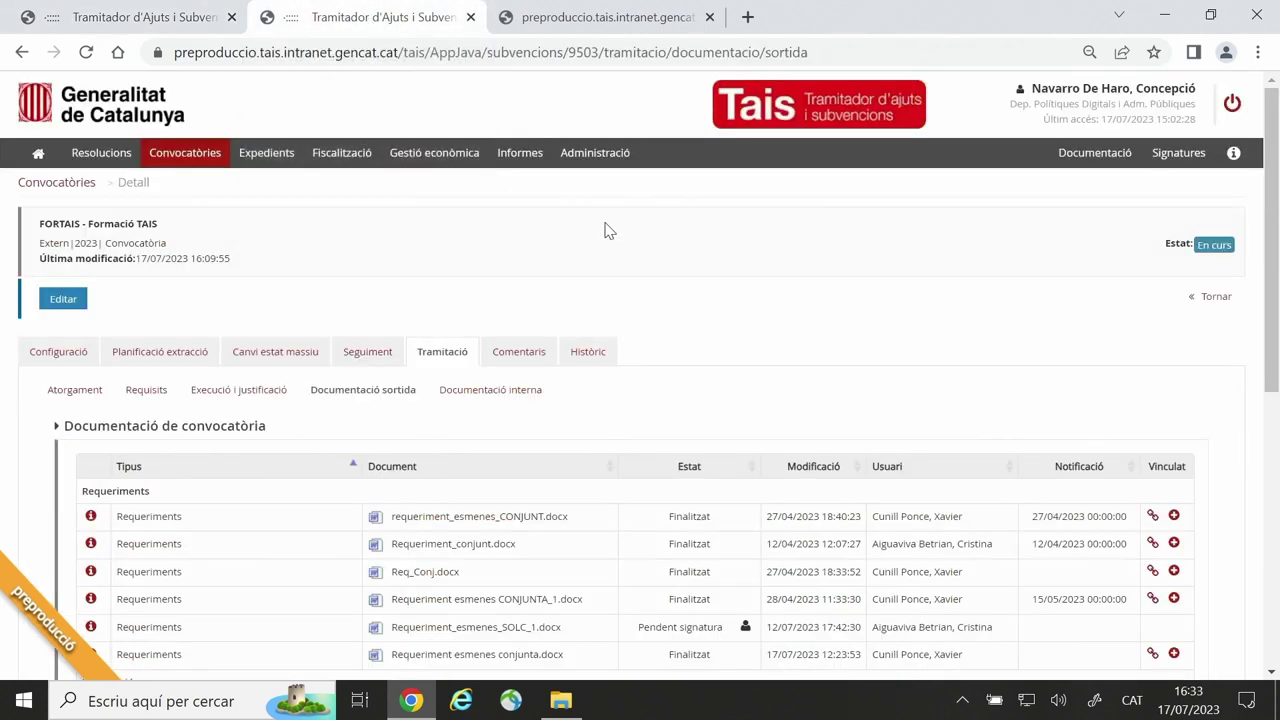
scroll(674, 345, "down", 1)
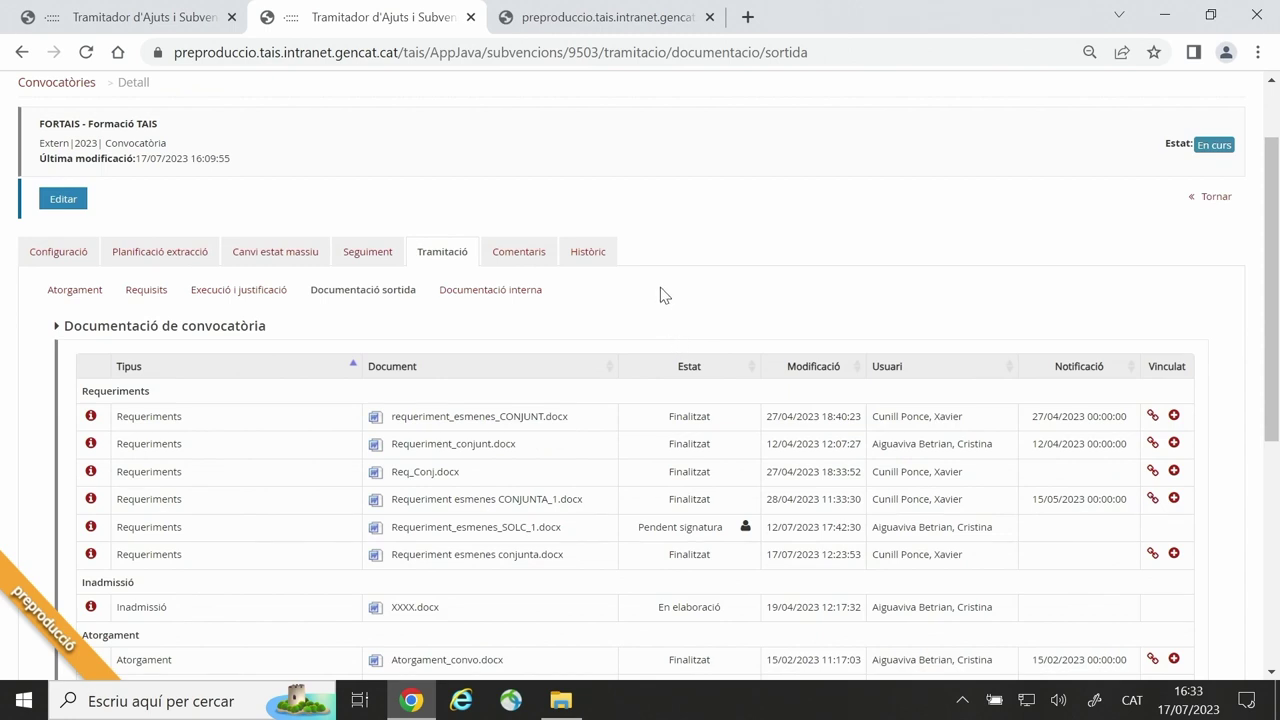
scroll(660, 295, "up", 1)
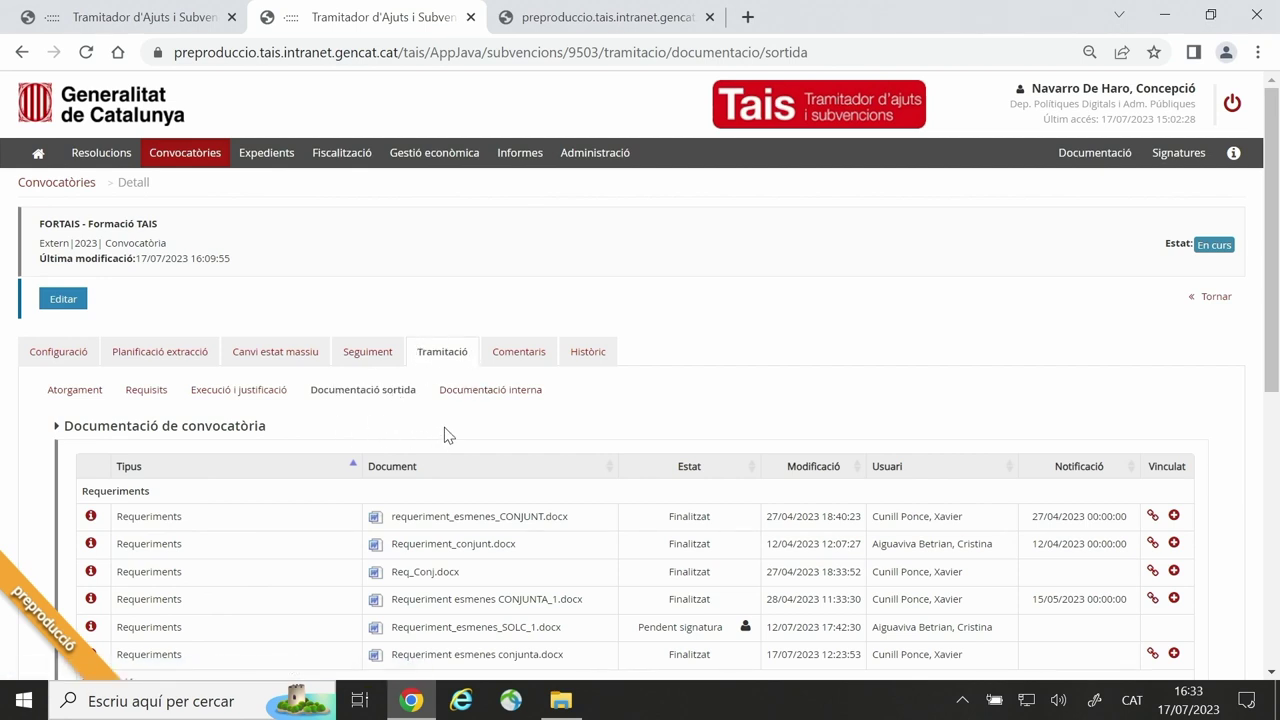
scroll(444, 434, "down", 3)
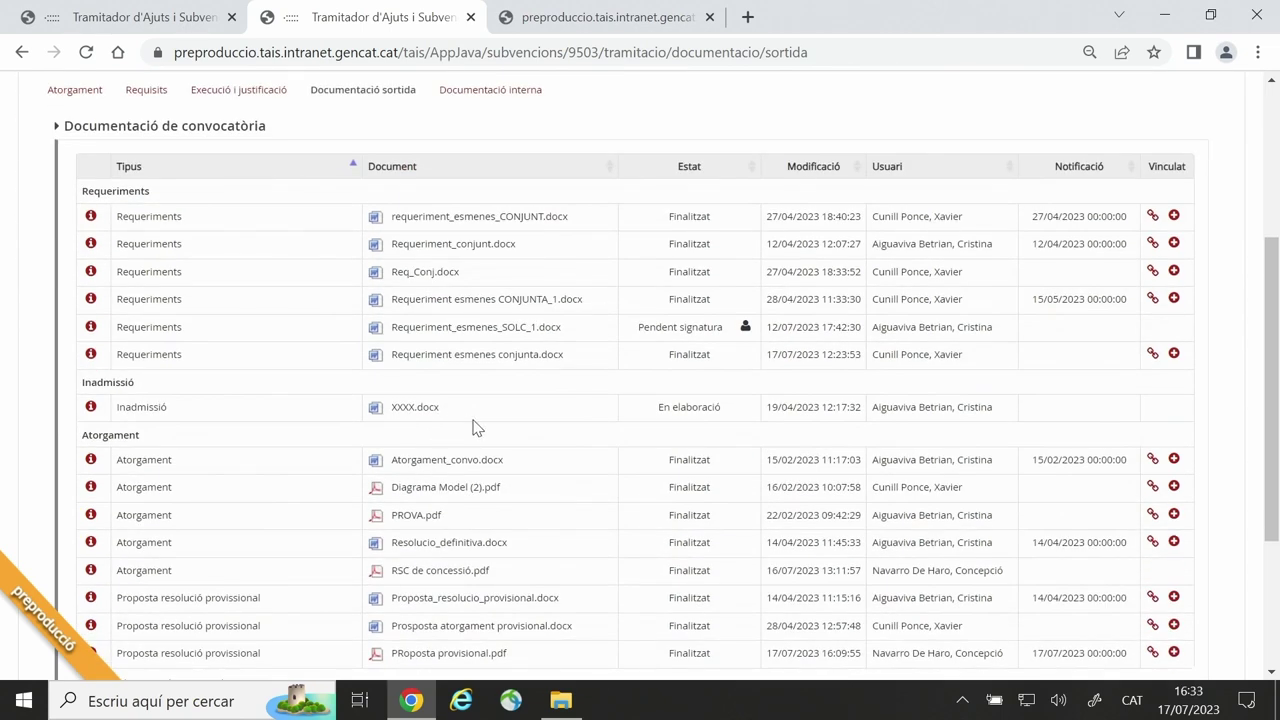
scroll(476, 428, "down", 2)
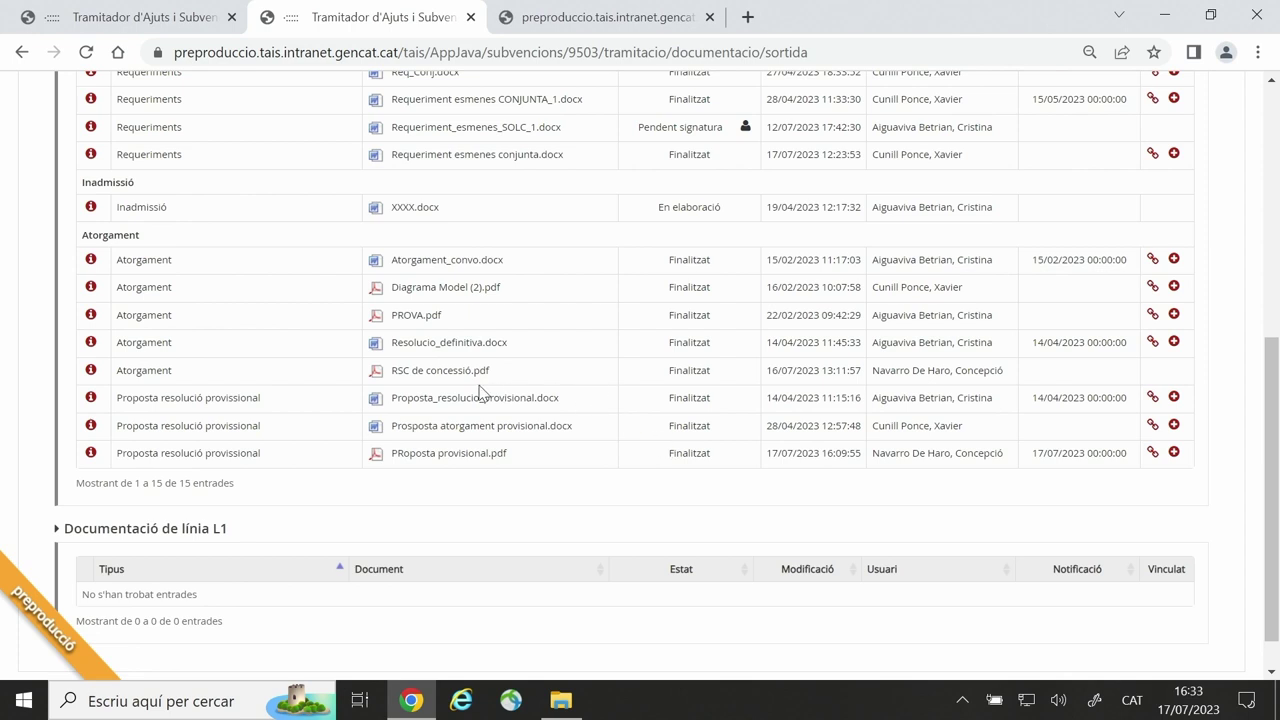
scroll(1040, 176, "up", 3)
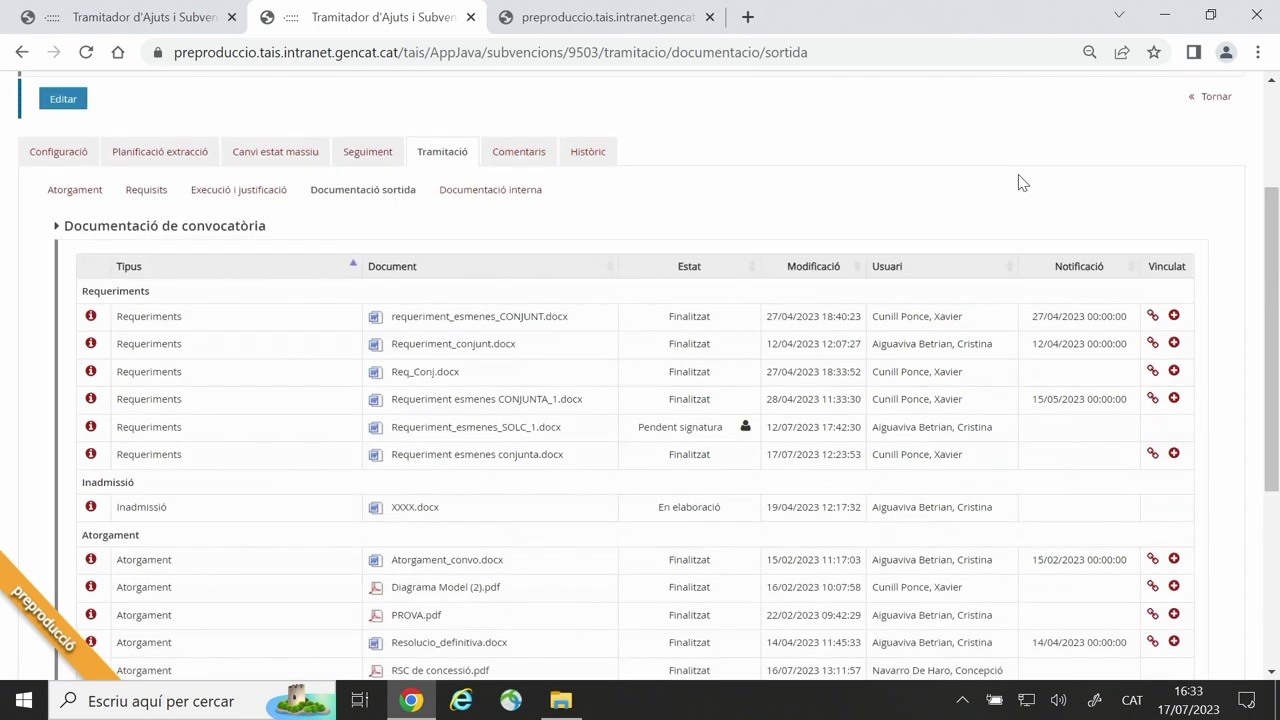
left_click(1012, 265)
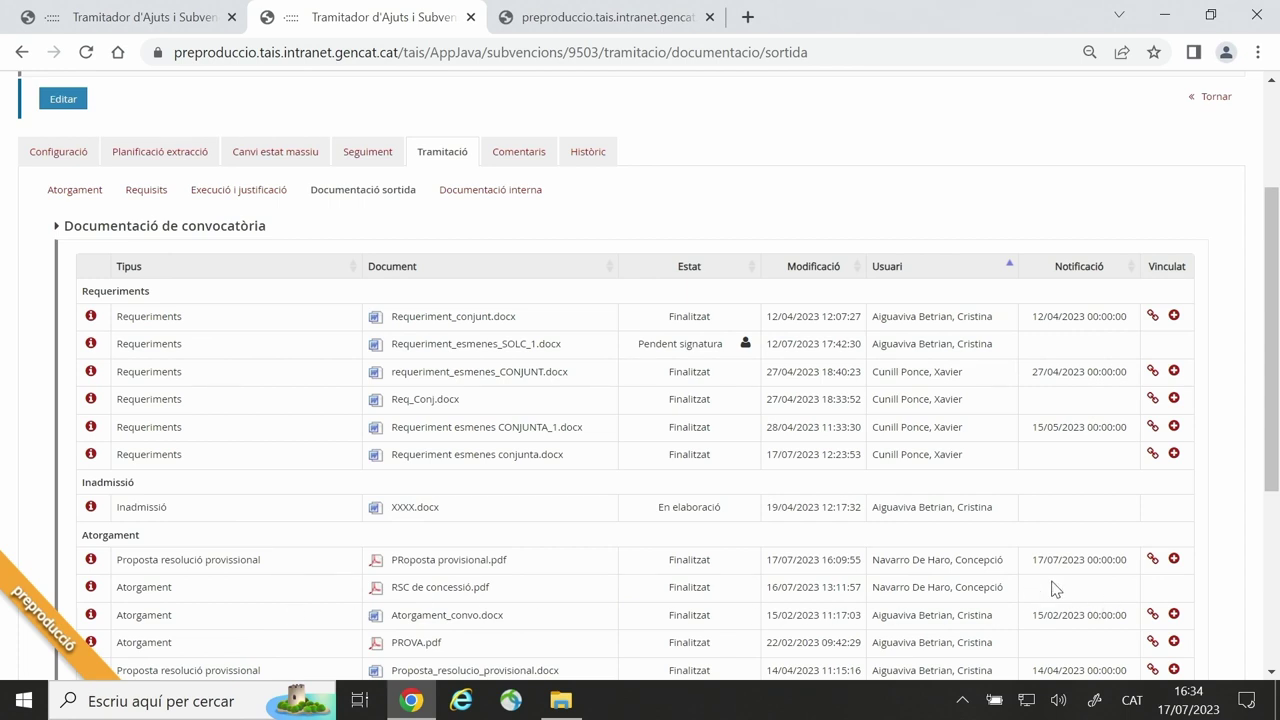
scroll(508, 411, "up", 2)
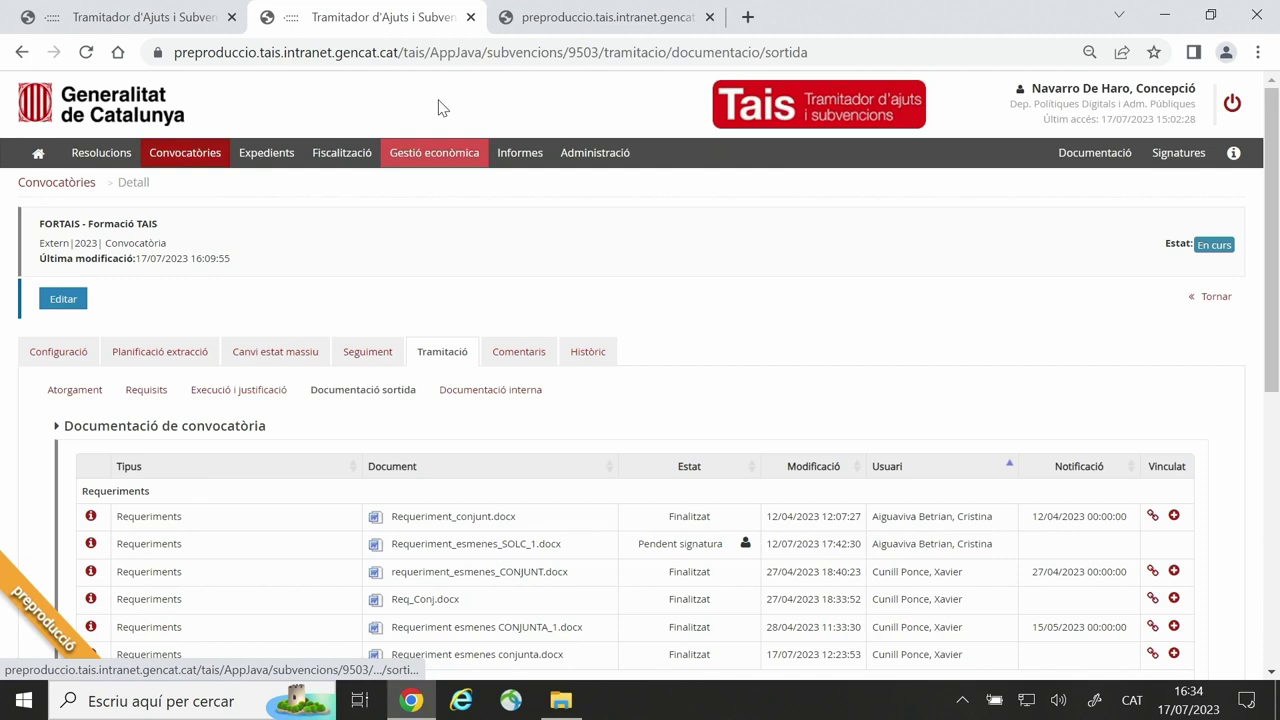
Step: Apply the decision Passar a resolució in bulk to the five Fiscalització favorable files and reload the file list
left_click(107, 17)
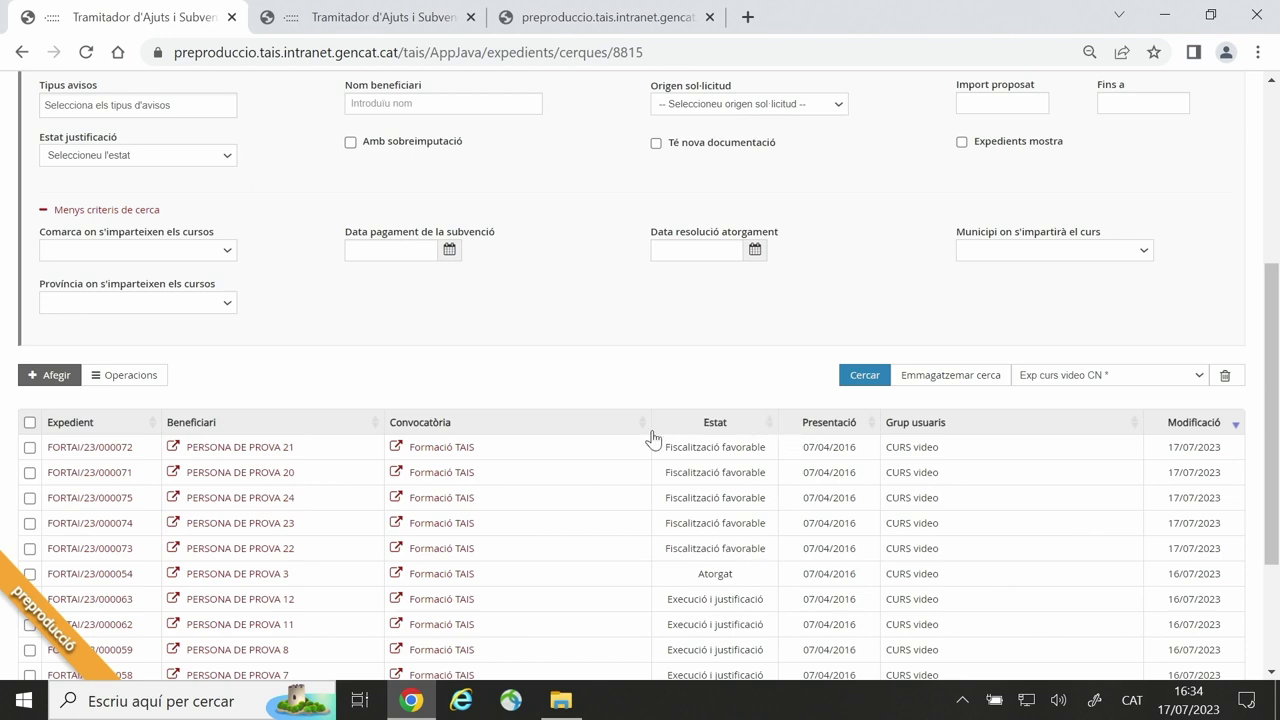
left_click(29, 448)
left_click(30, 473)
left_click(30, 498)
left_click(30, 523)
left_click(30, 549)
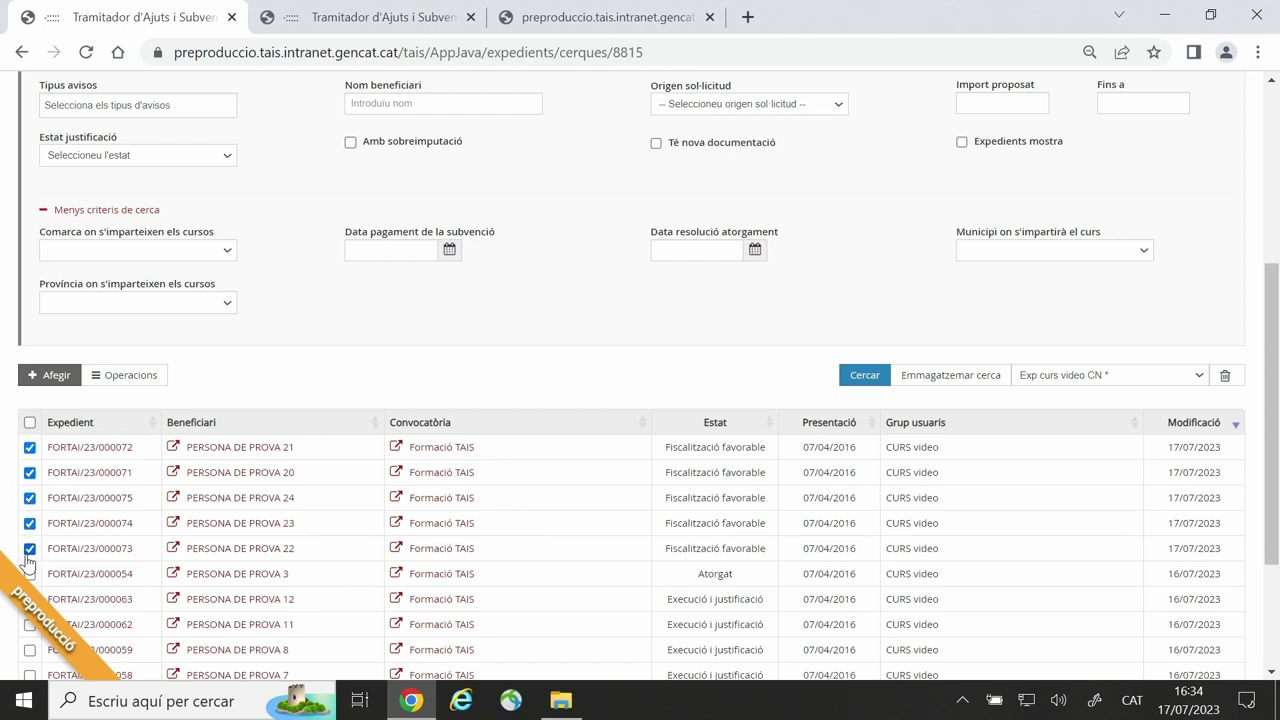
left_click(150, 387)
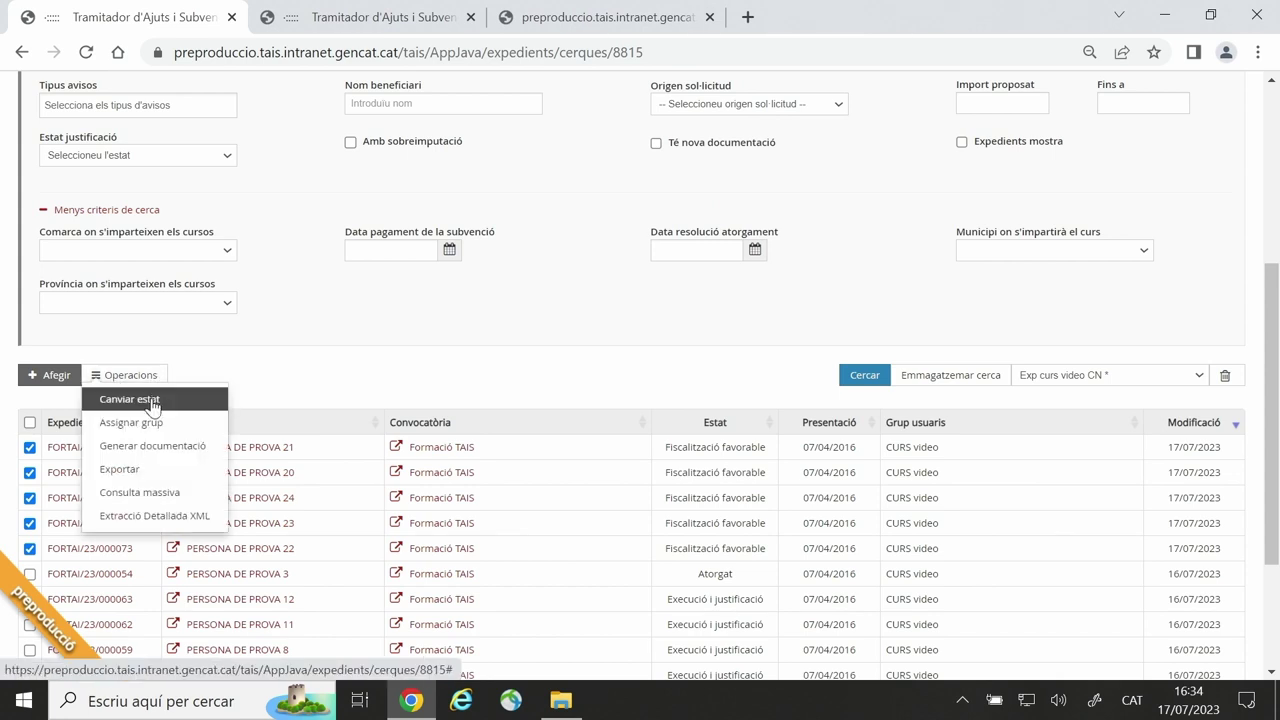
left_click(130, 399)
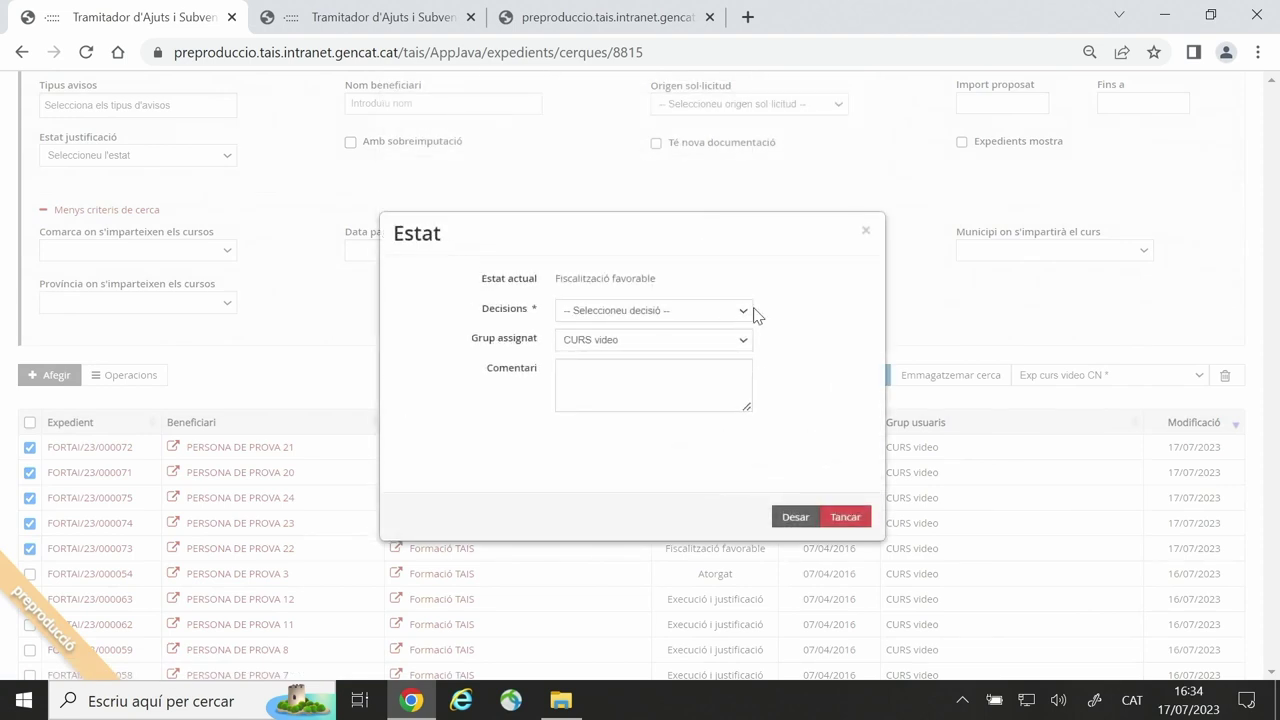
left_click(744, 312)
left_click(718, 342)
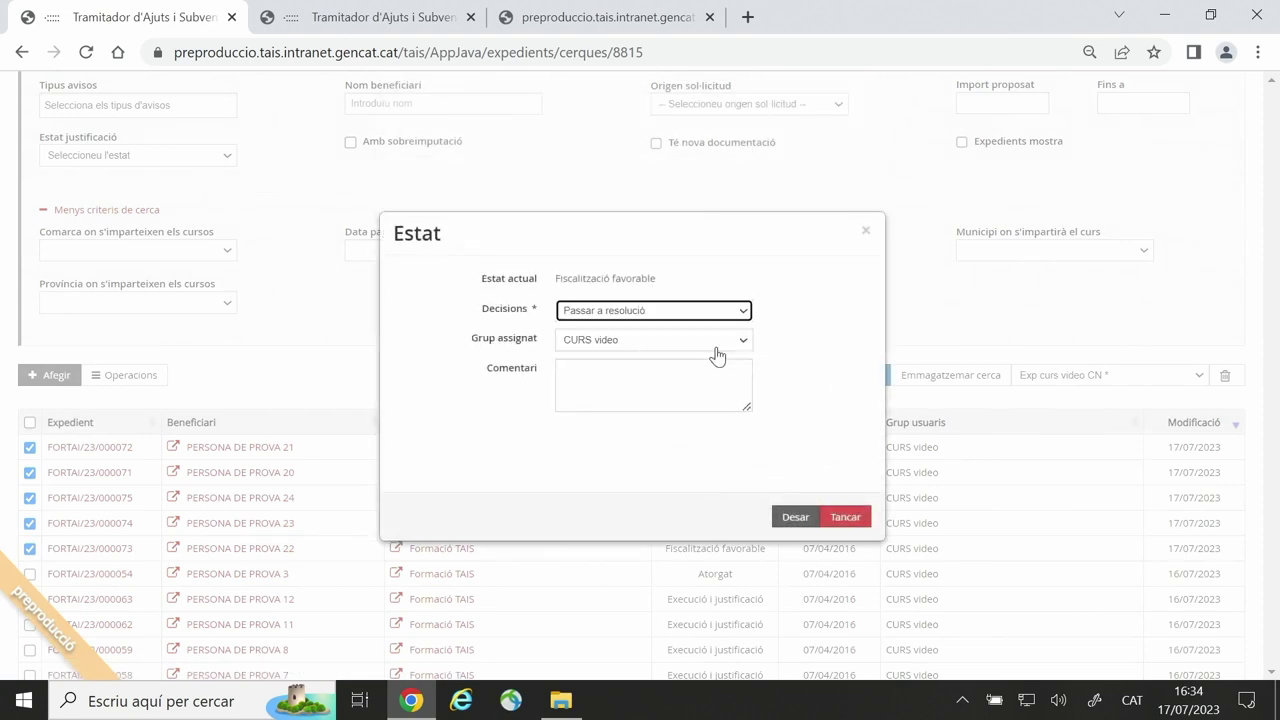
left_click(798, 517)
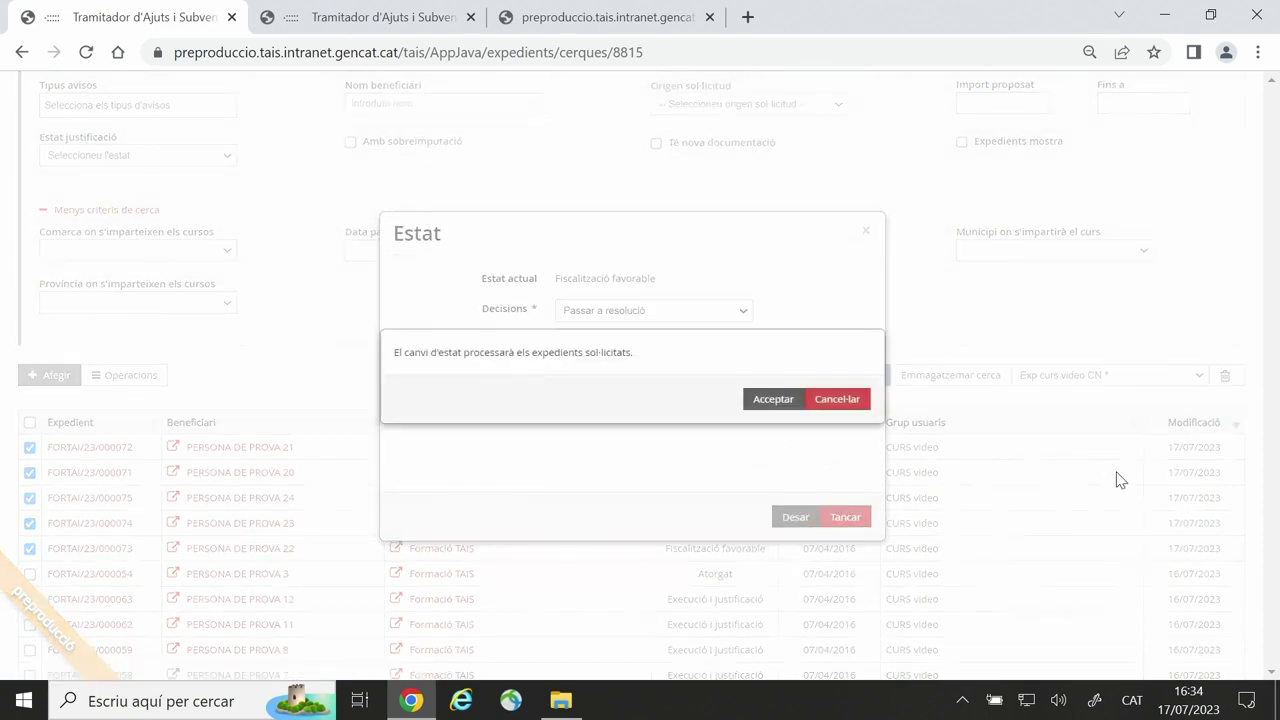
left_click(799, 404)
left_click(86, 52)
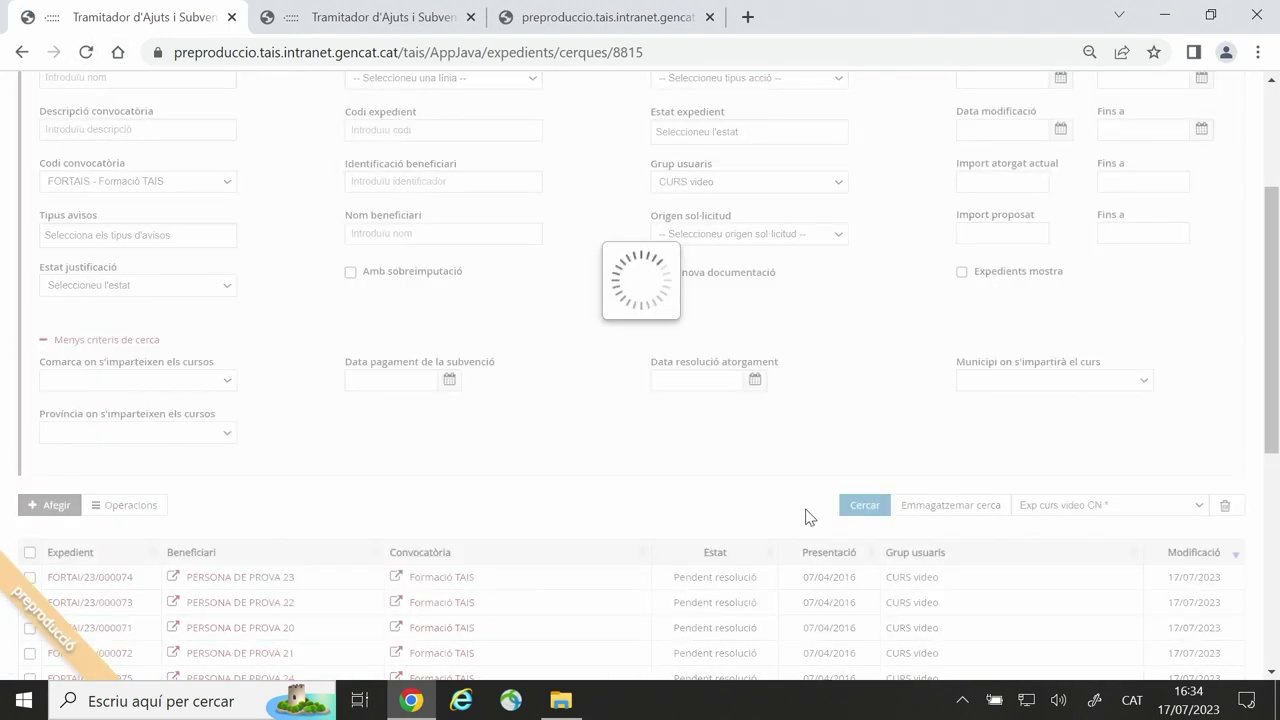
scroll(730, 515, "down", 1)
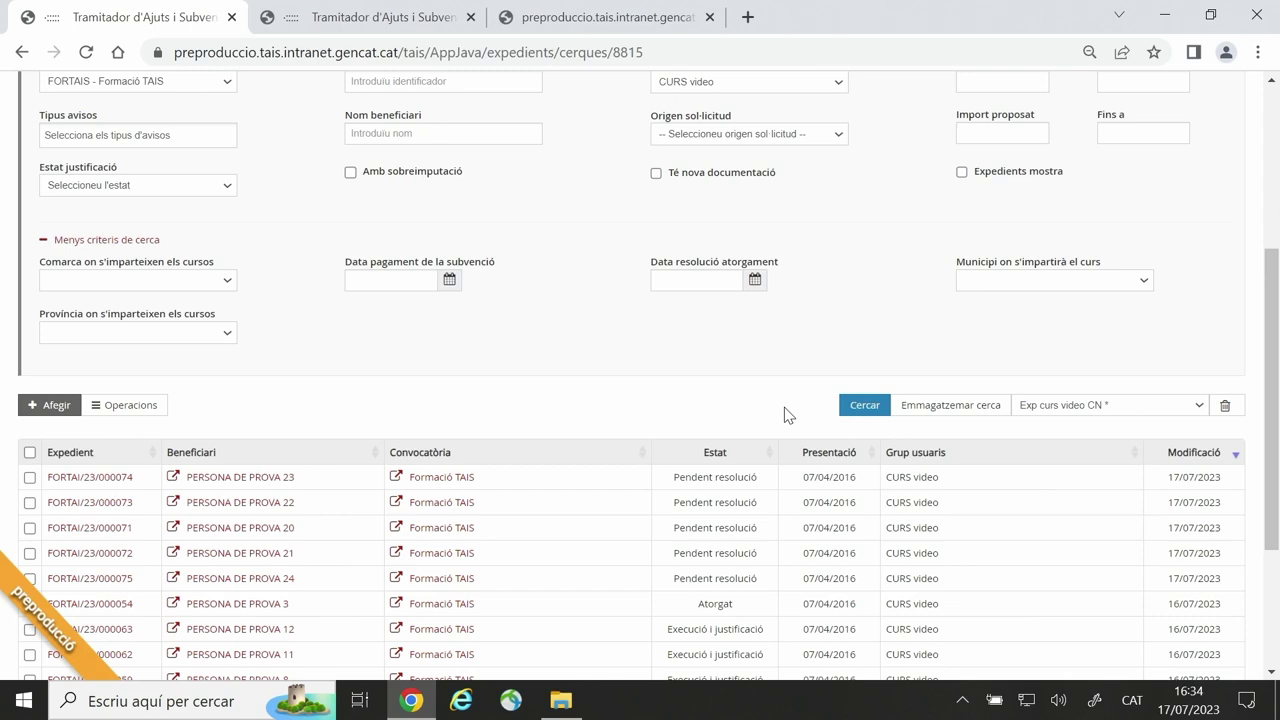
Step: Return to the Formació TAIS call's outgoing documentation and look through its document list
scroll(785, 408, "up", 2)
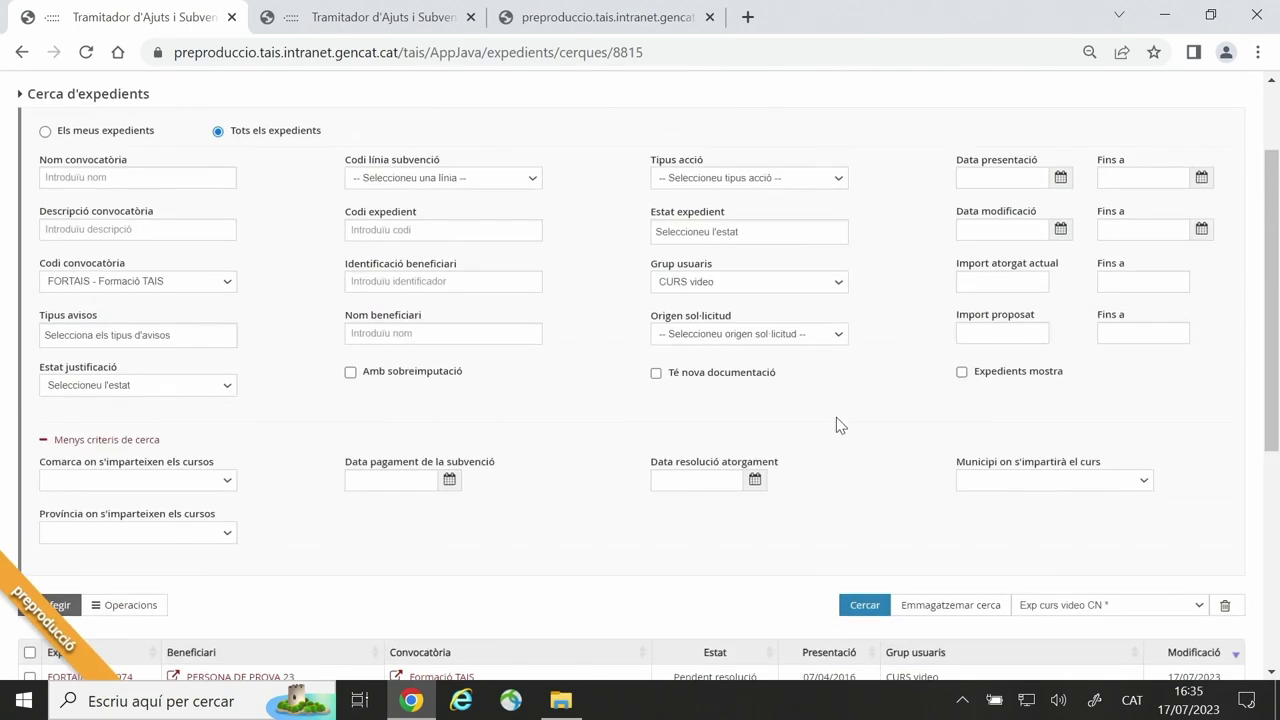
left_click(345, 20)
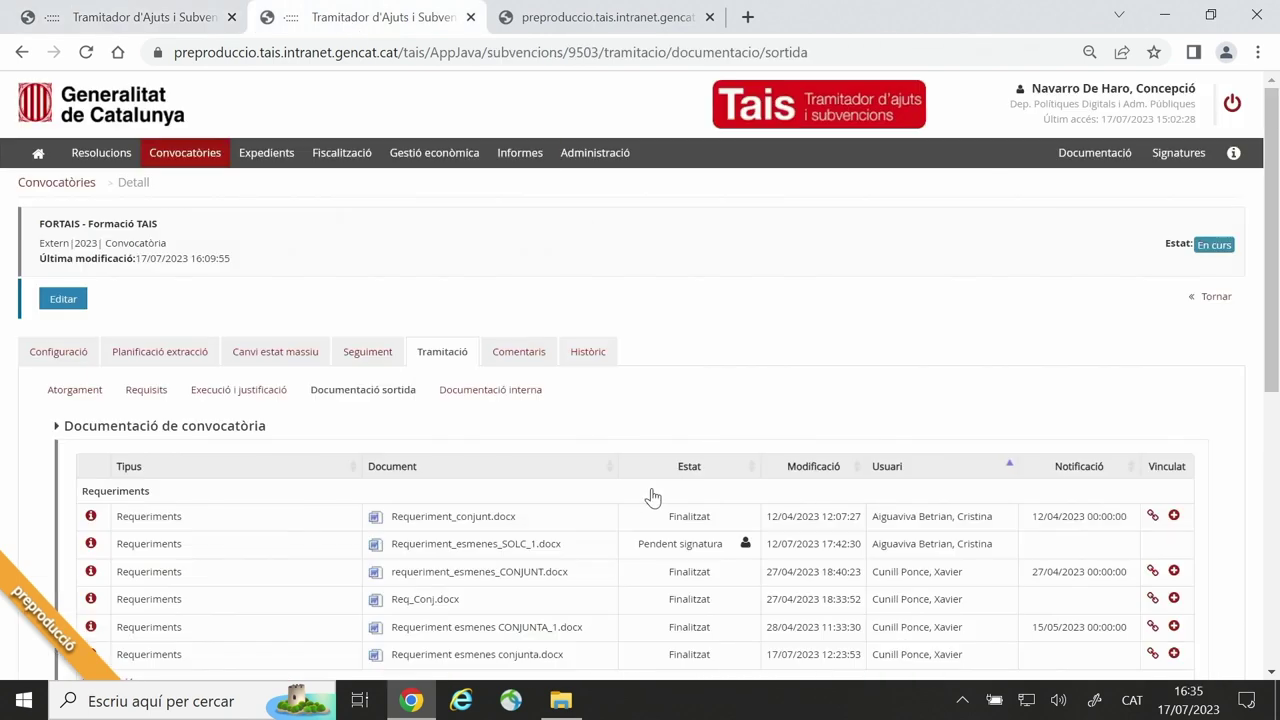
scroll(652, 497, "down", 3)
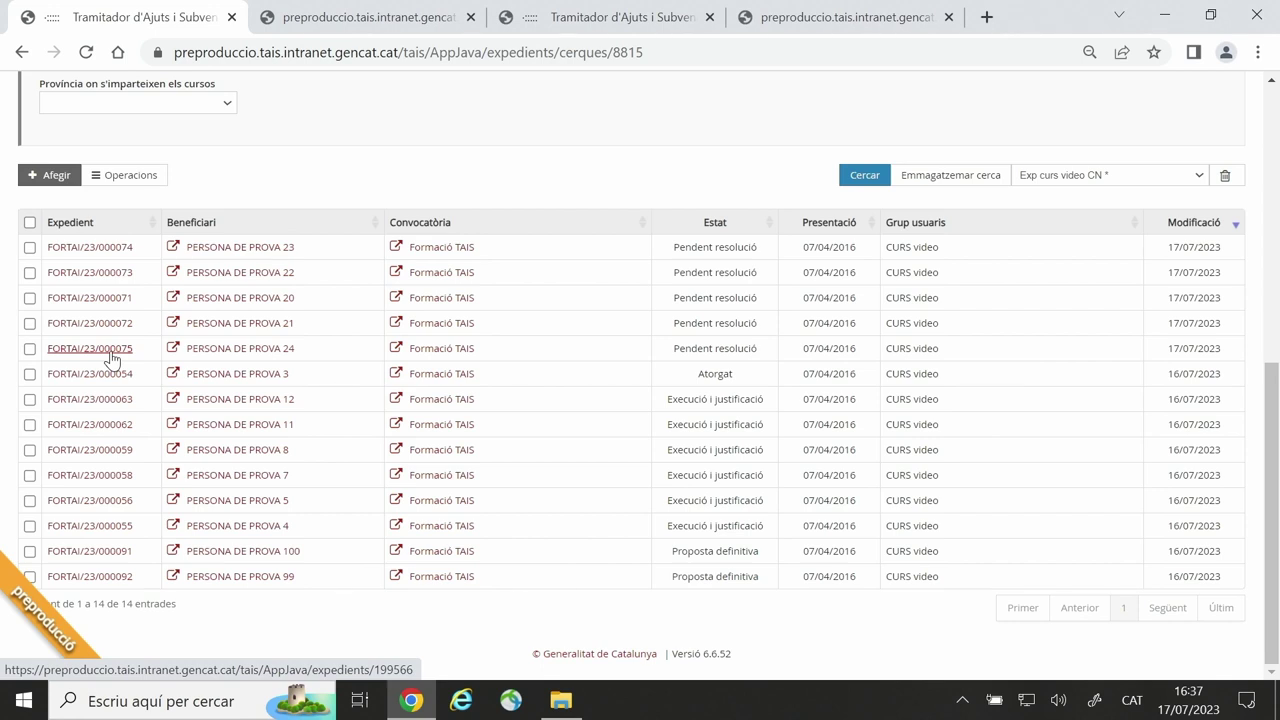
Step: Open file FORTAI/23/000075 in a separate browser tab and make its outgoing documentation editable
right_click(112, 358)
left_click(200, 366)
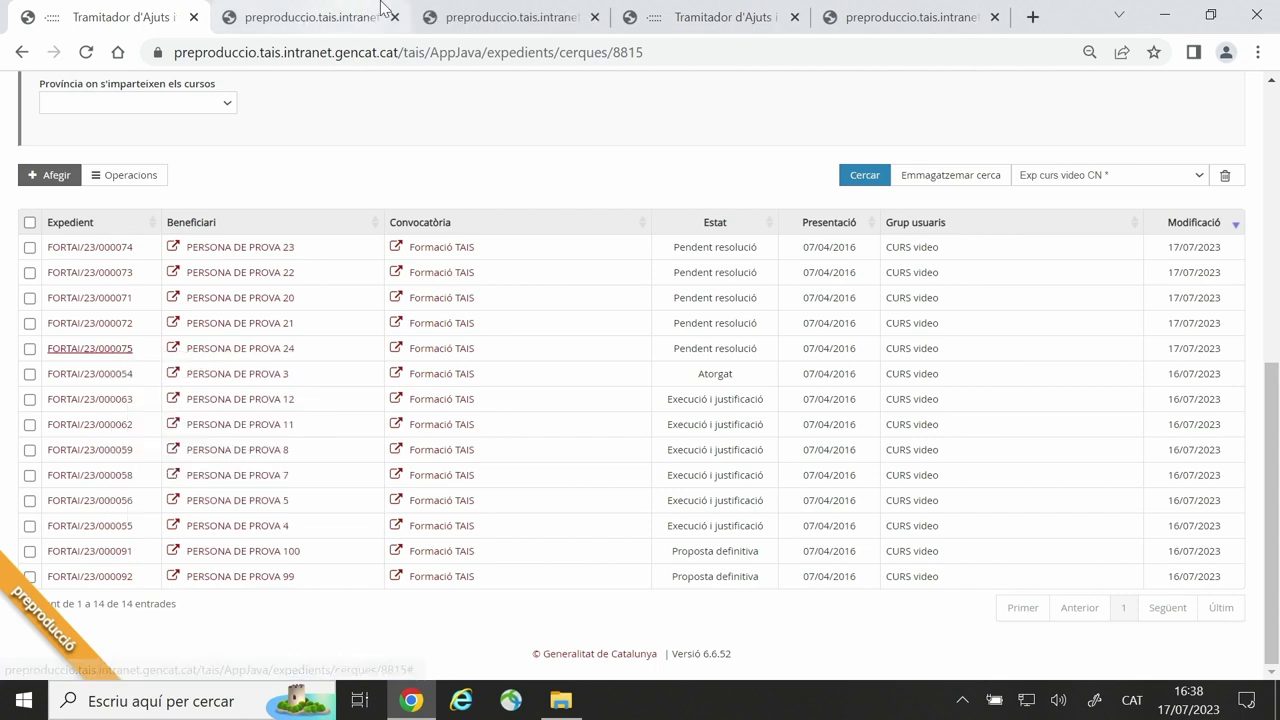
left_click(336, 24)
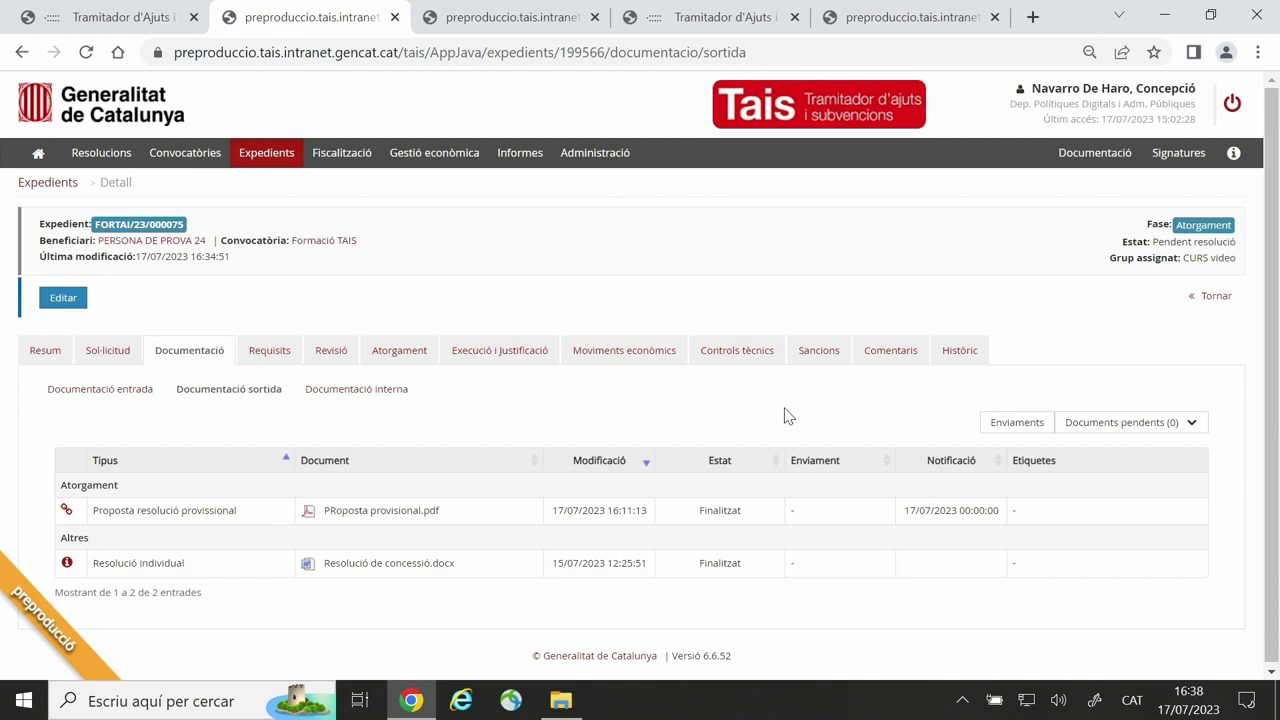
left_click(60, 298)
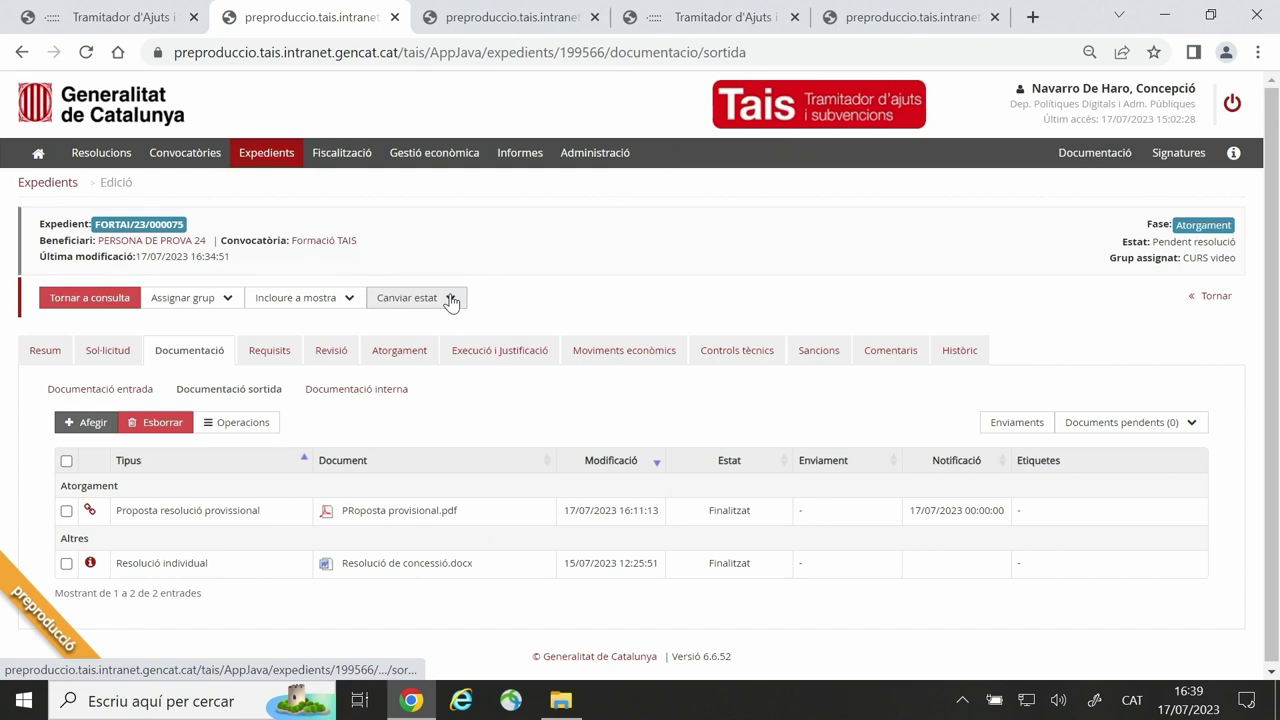
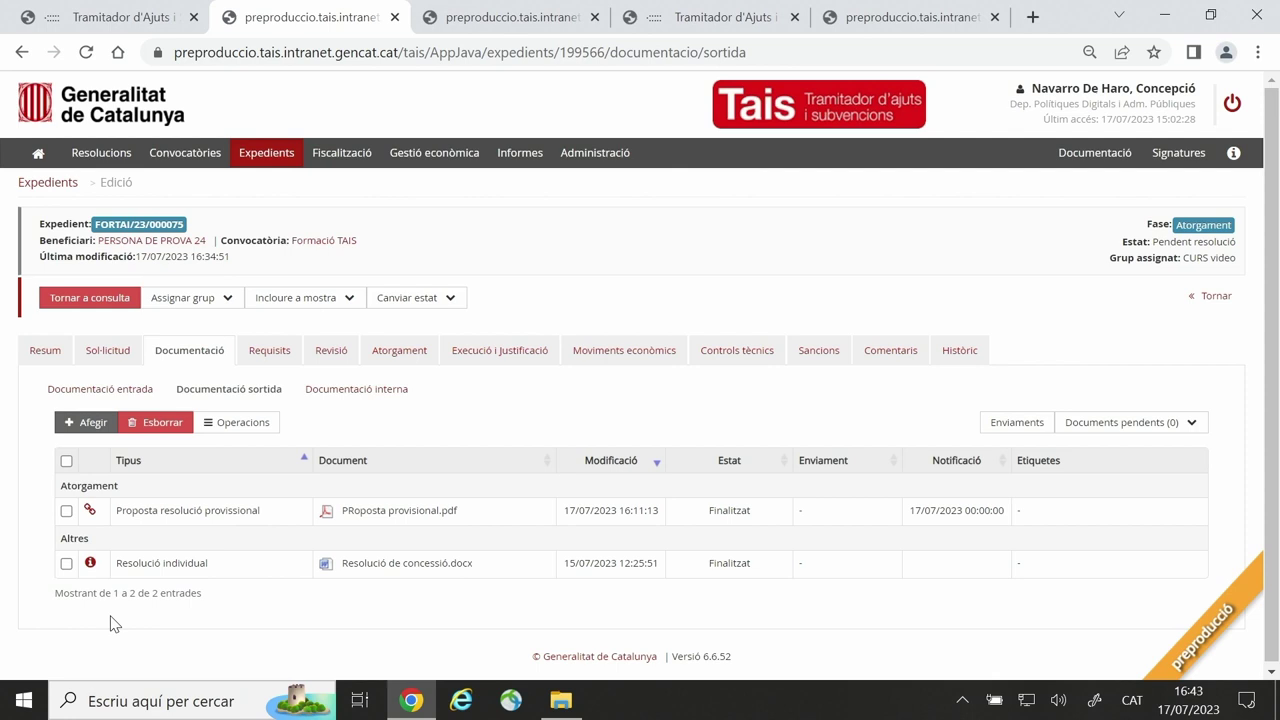
Step: Create a shipment package named Enviament prova individual for the Resolució individual document, Resolució de concessió.docx, and save it
left_click(66, 564)
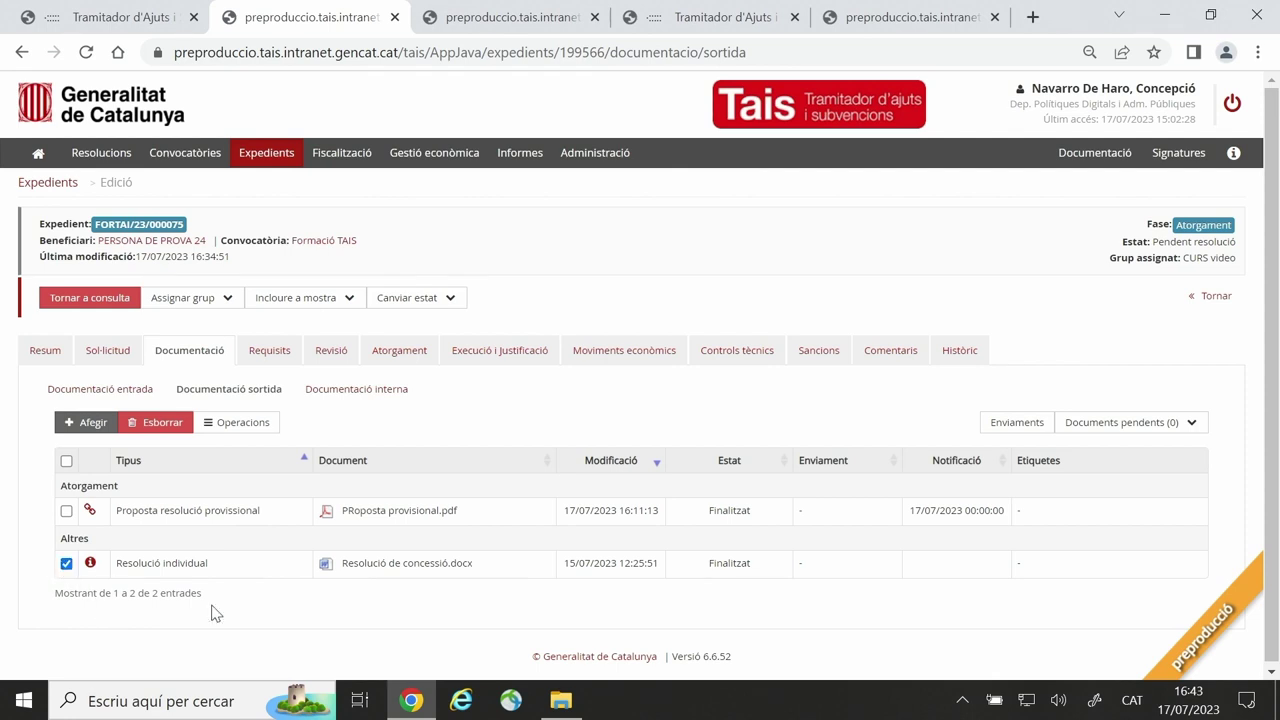
left_click(252, 434)
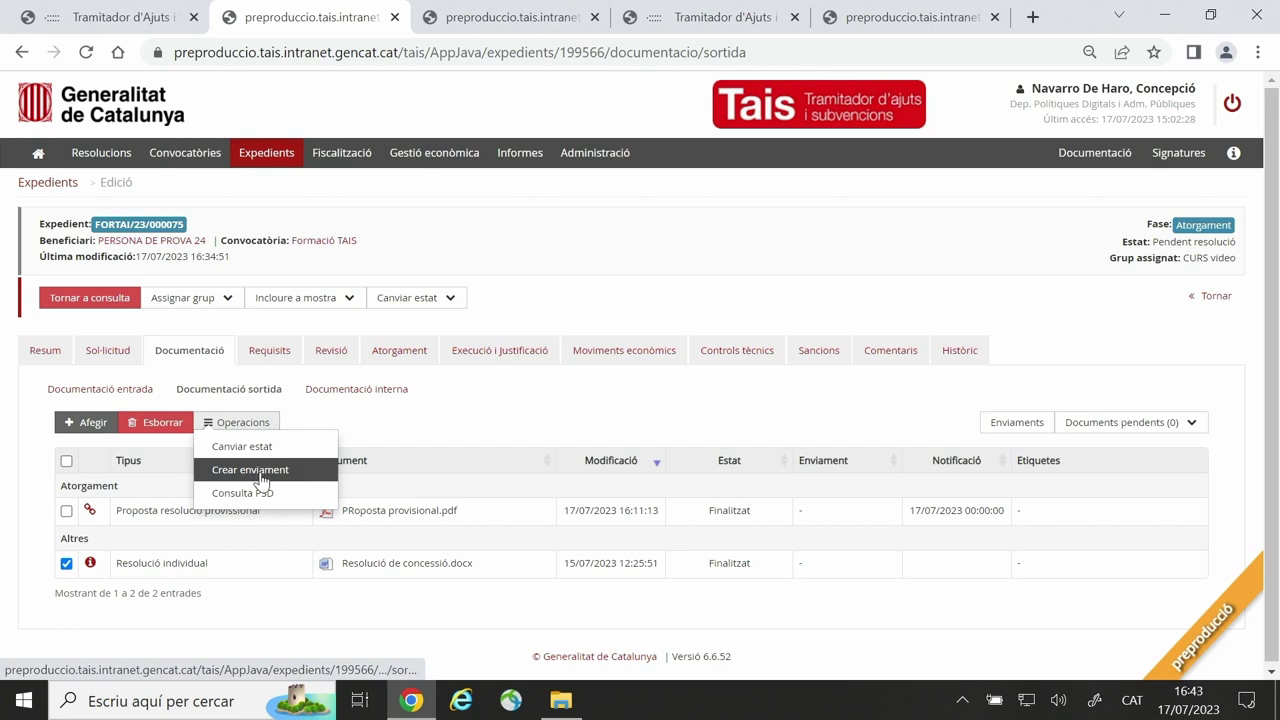
left_click(250, 470)
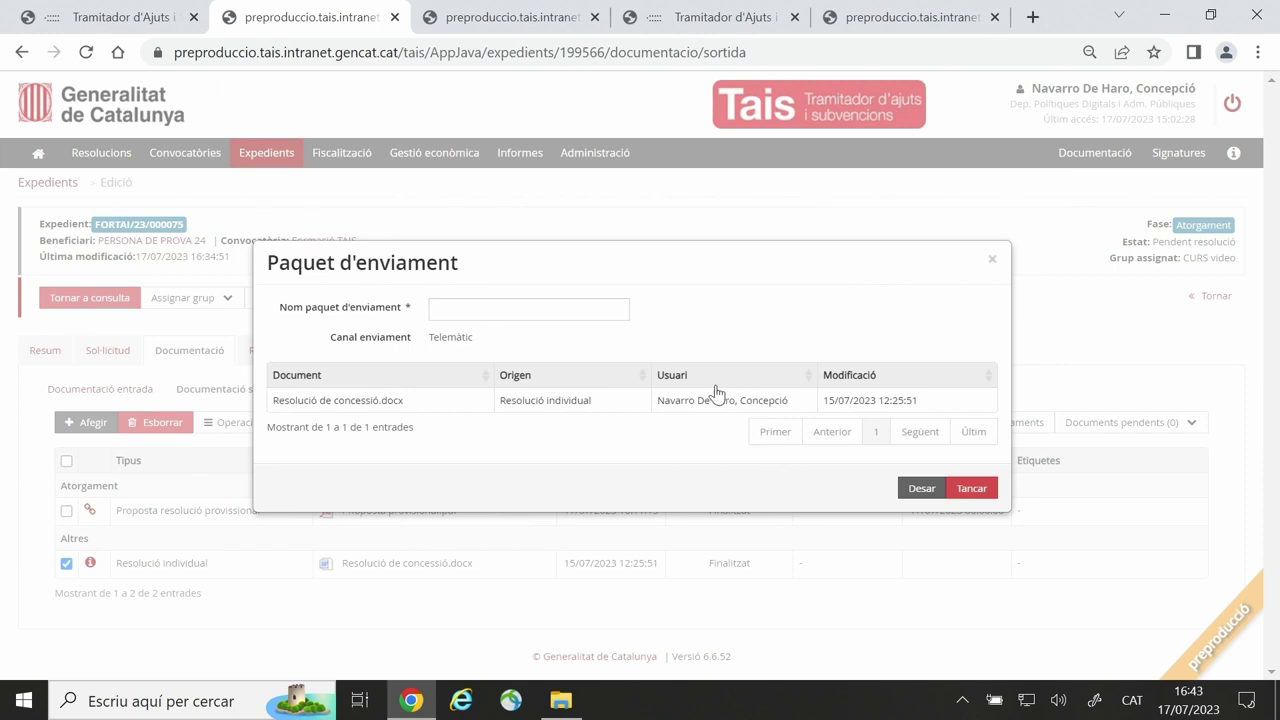
left_click(462, 303)
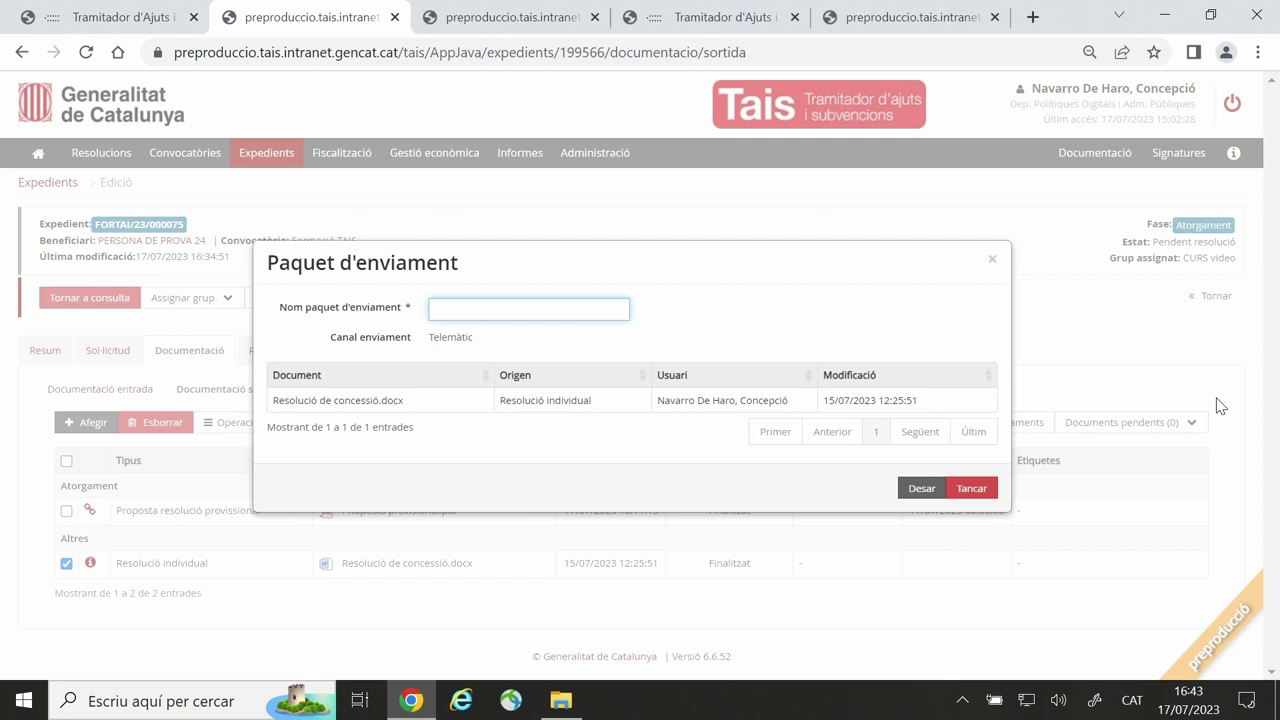
type("Enviament prova individual")
left_click(913, 499)
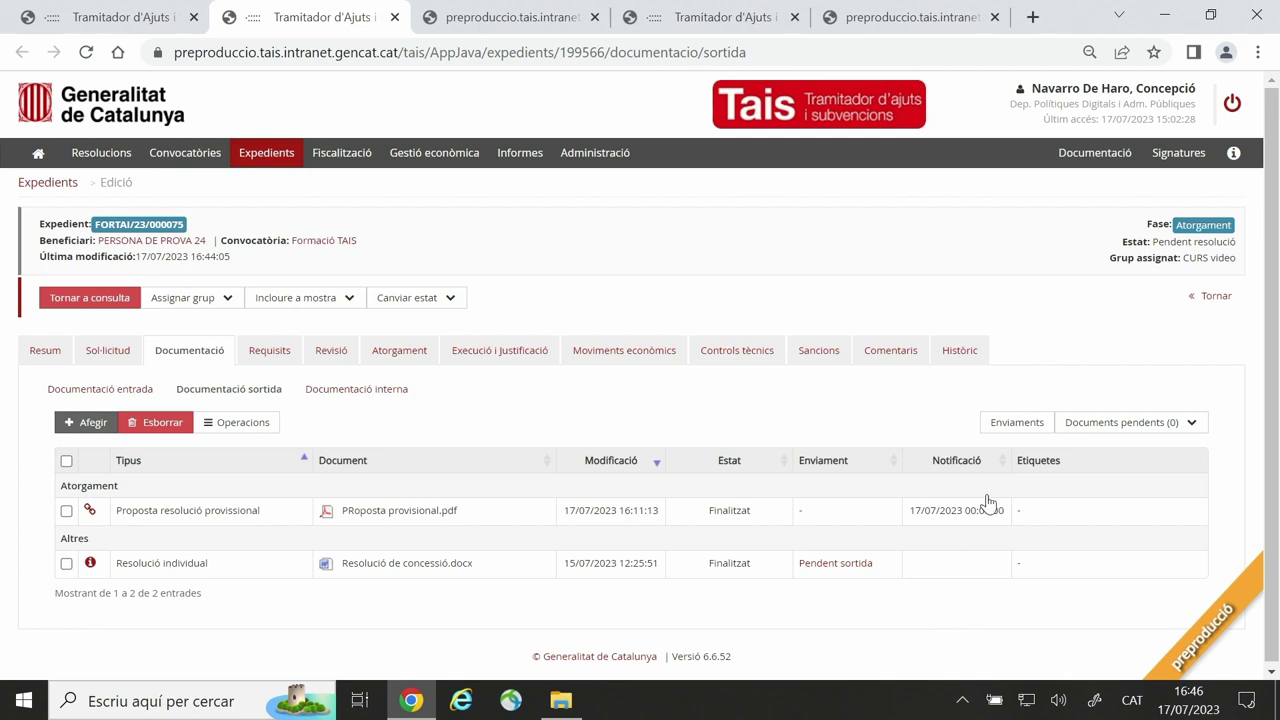
Step: Go to the outgoing shipments query (Sortides) and filter it by the call FORTAIS - Formació TAIS
left_click(1118, 158)
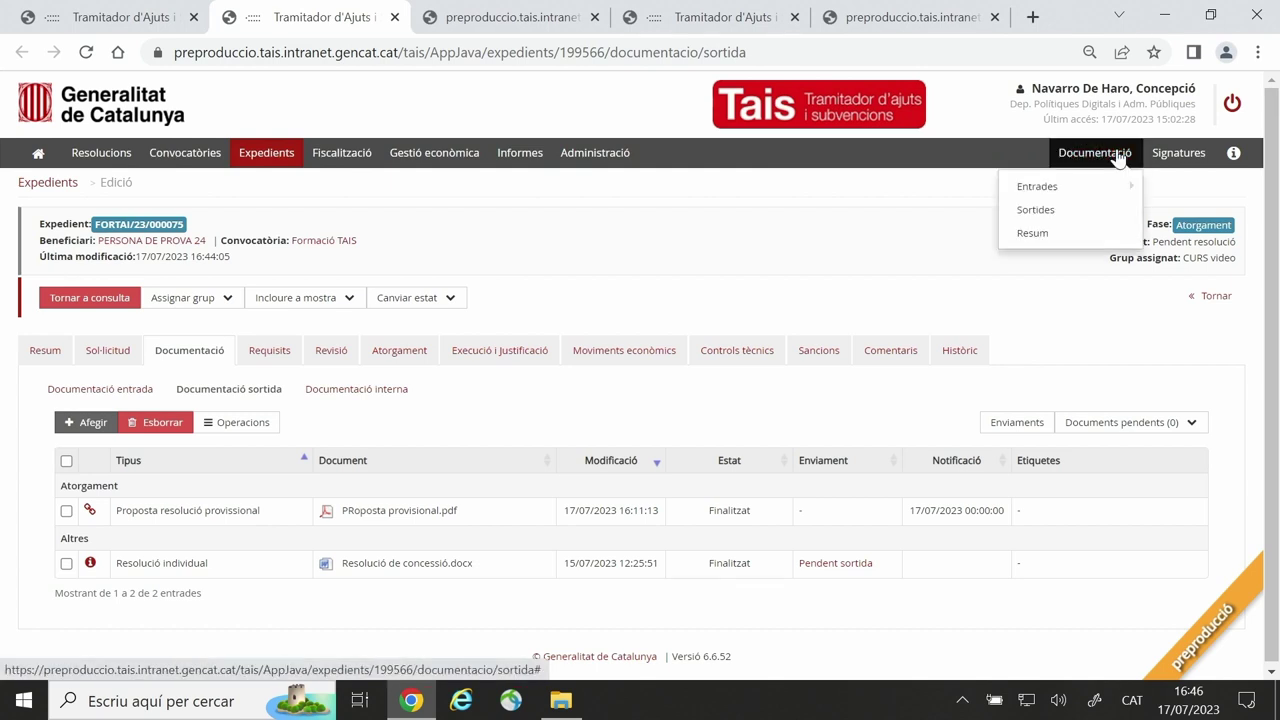
left_click(1065, 218)
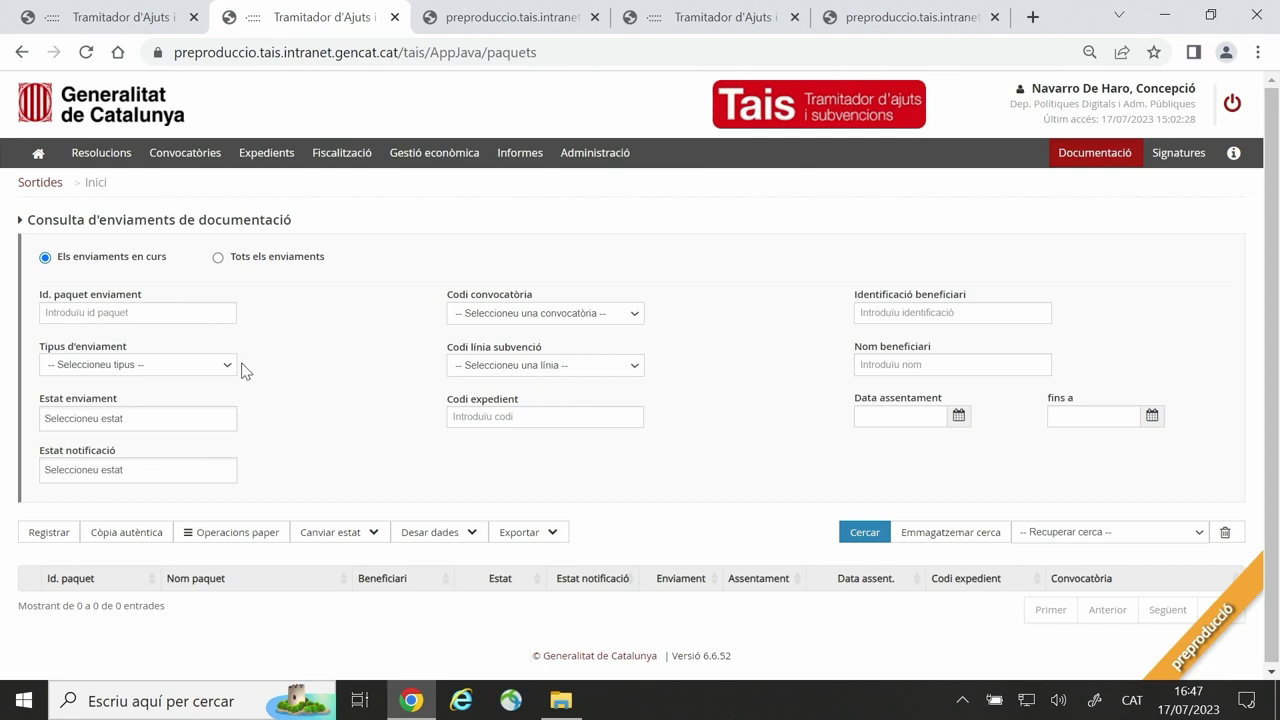
left_click(640, 313)
scroll(634, 494, "down", 5)
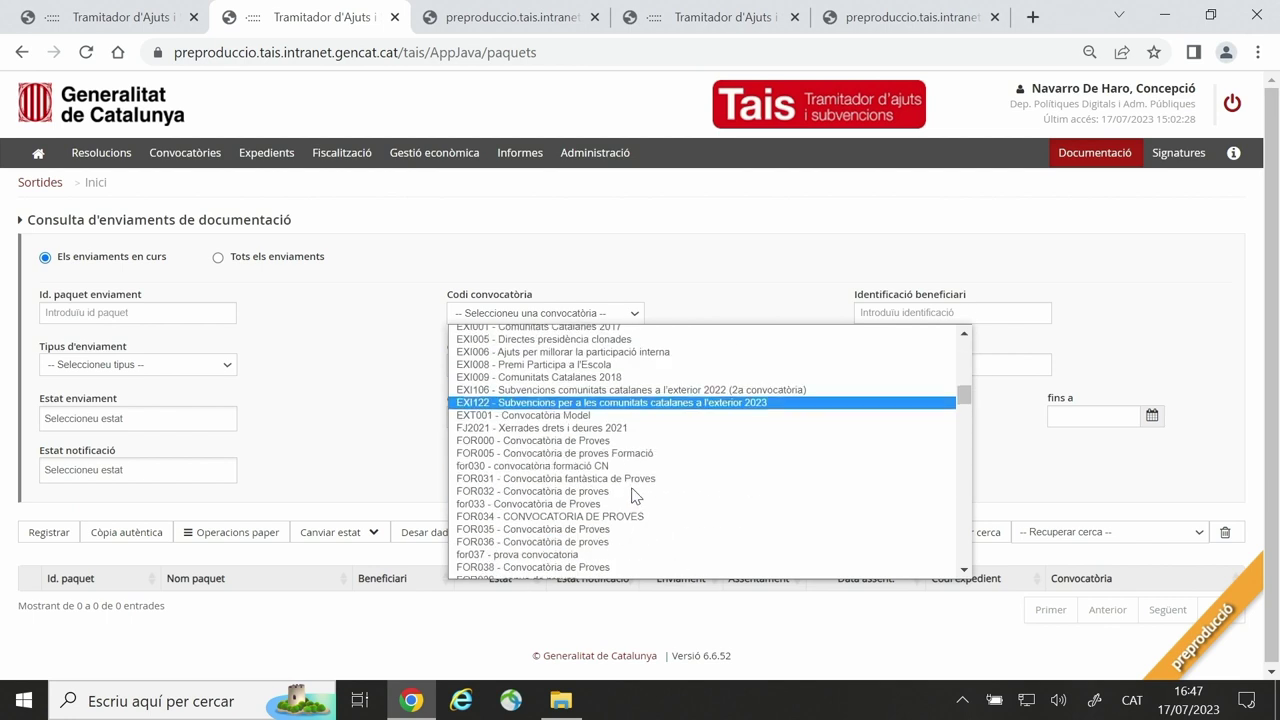
scroll(634, 483, "down", 3)
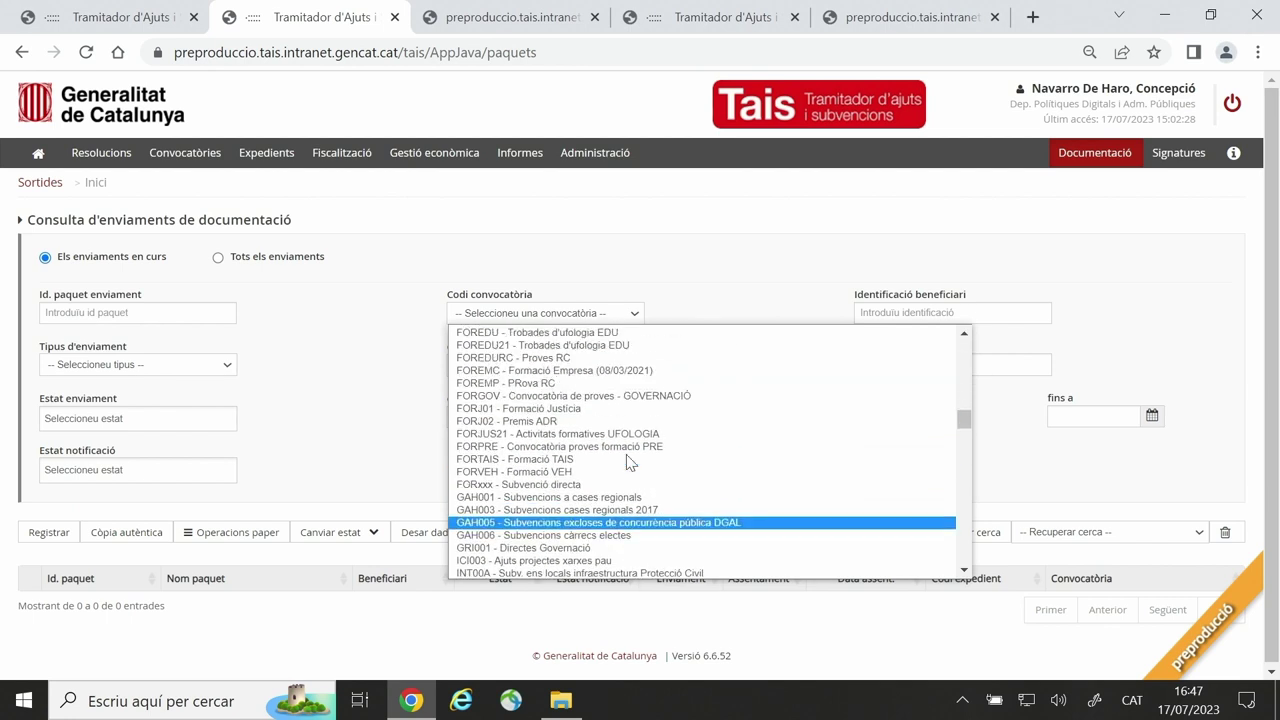
scroll(615, 490, "up", 1)
scroll(600, 520, "down", 5)
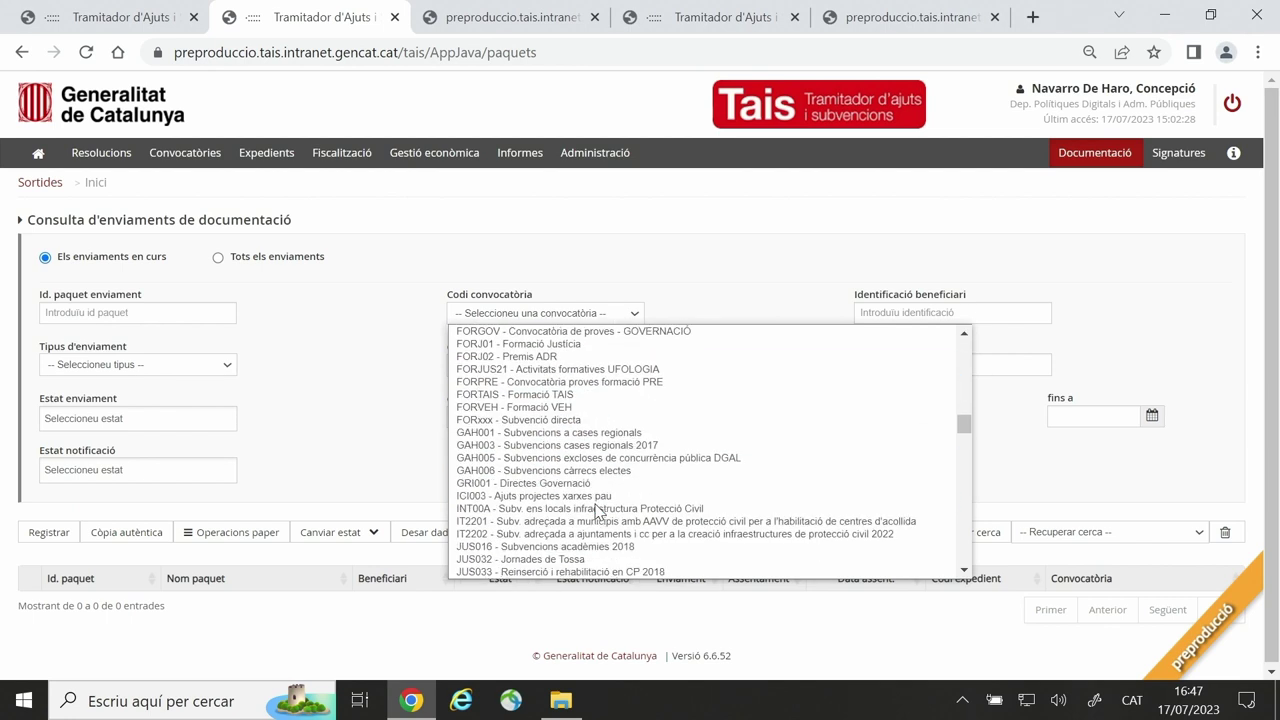
left_click(575, 395)
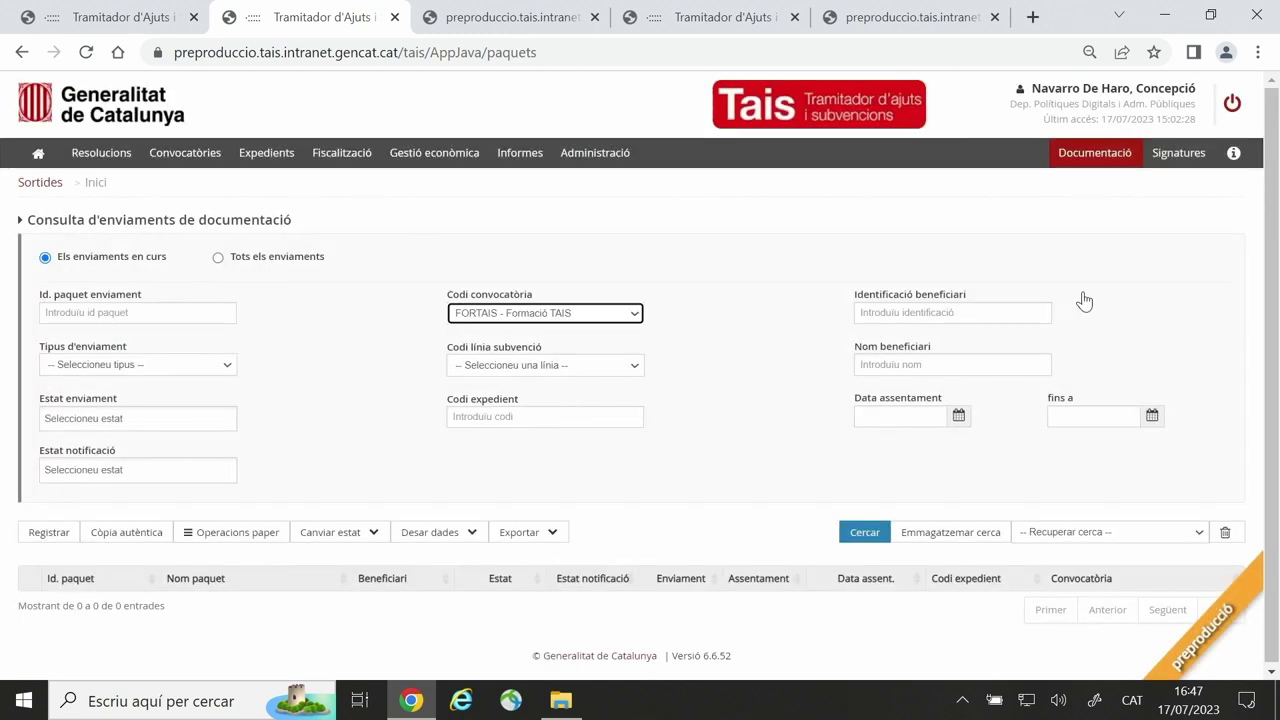
Step: Enter the beneficiary name from file FORTAI/23/000075 in the shipments filter and run the search
left_click(903, 362)
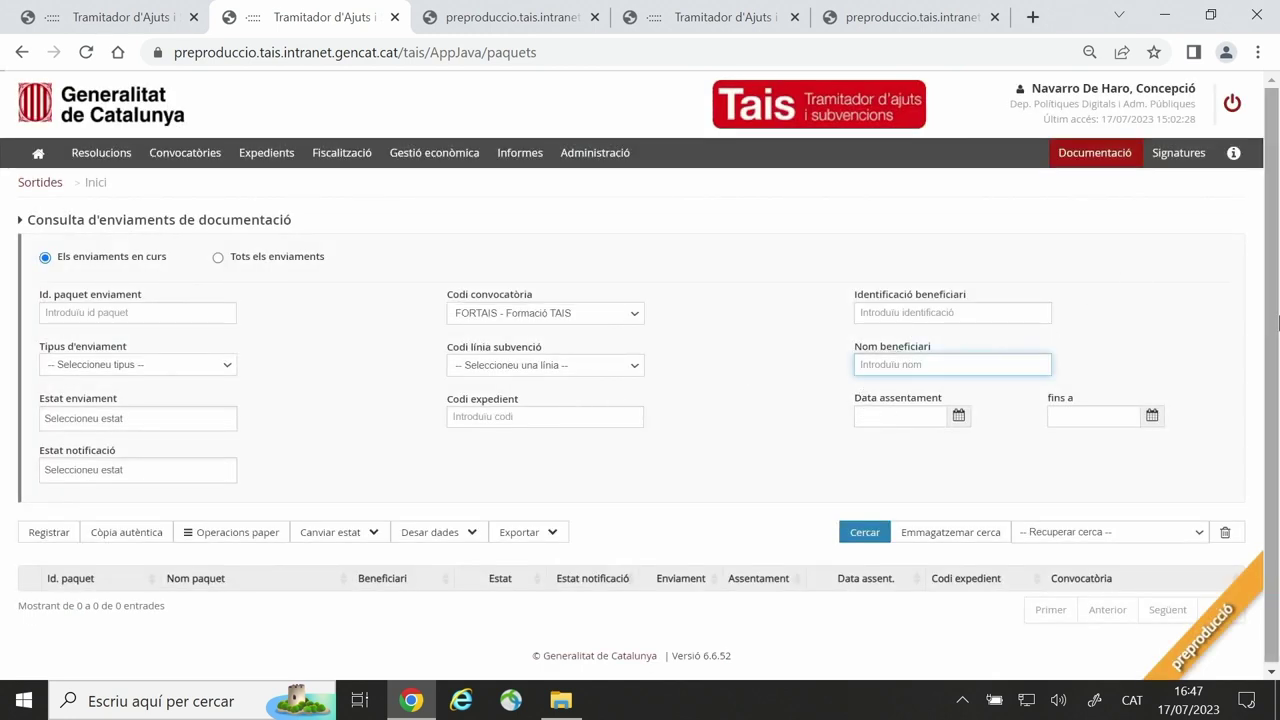
type("PERSONA DE PROVA")
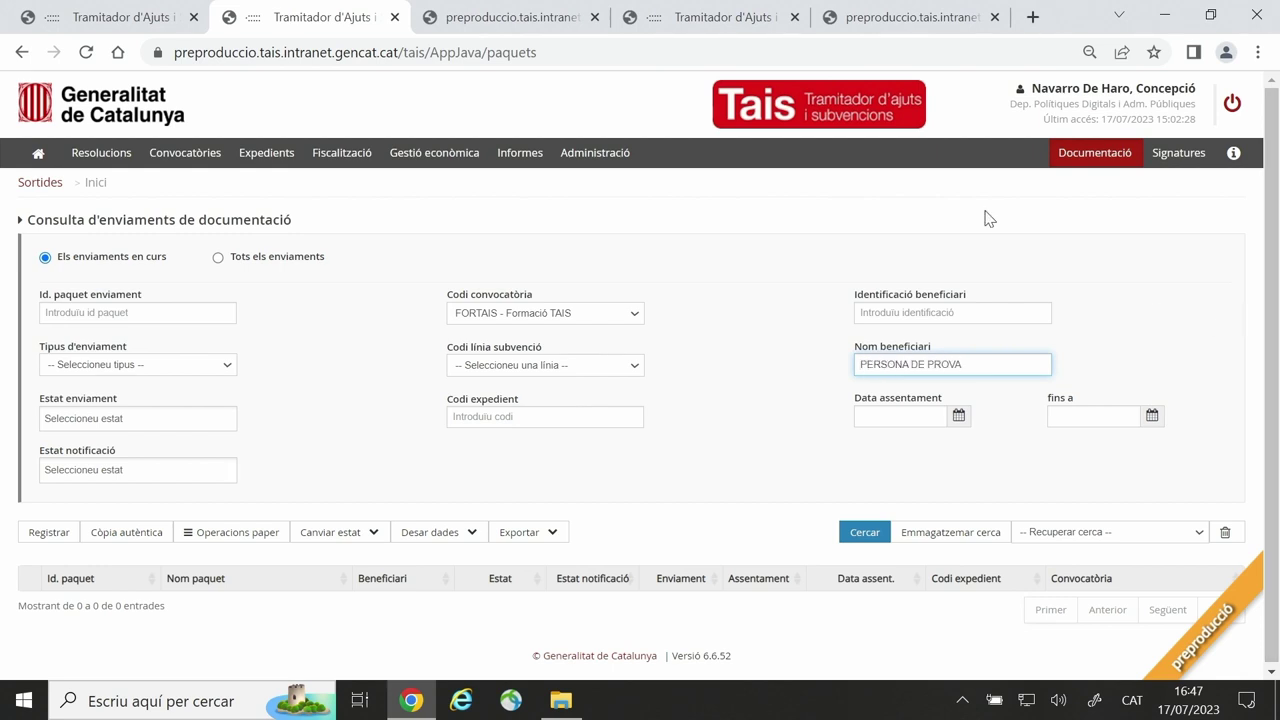
left_click(110, 20)
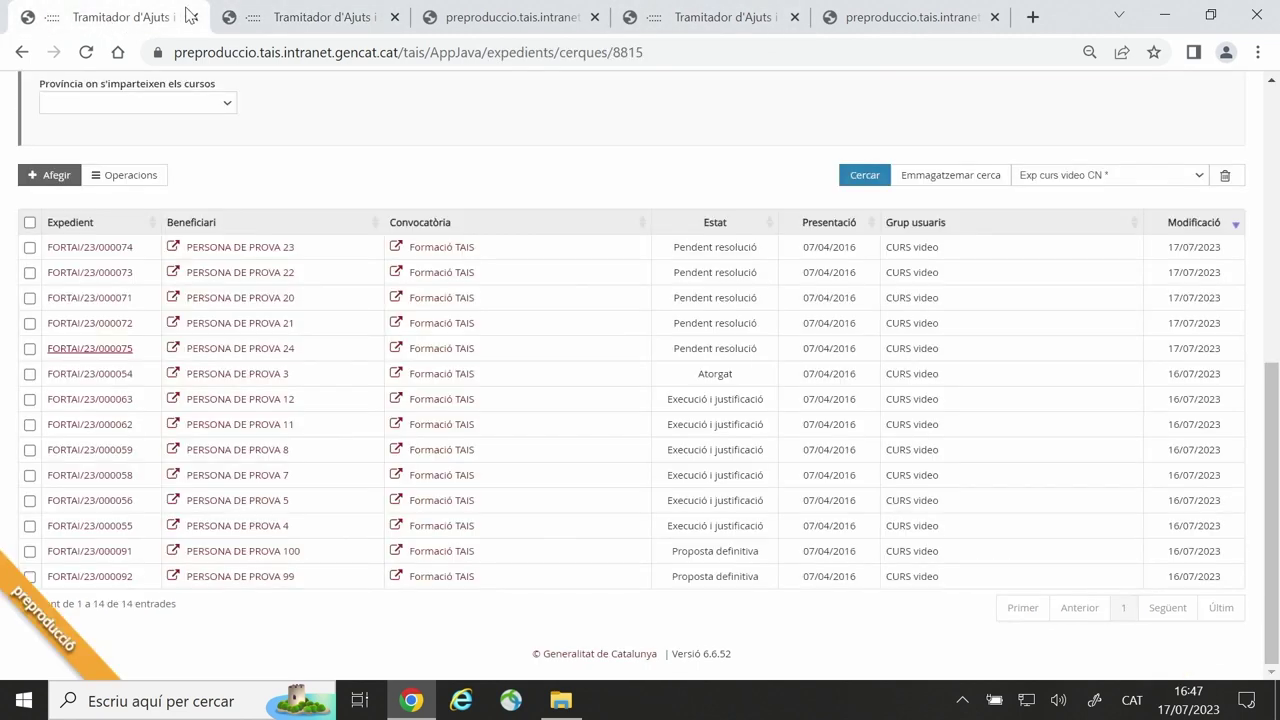
left_click(292, 22)
type("24")
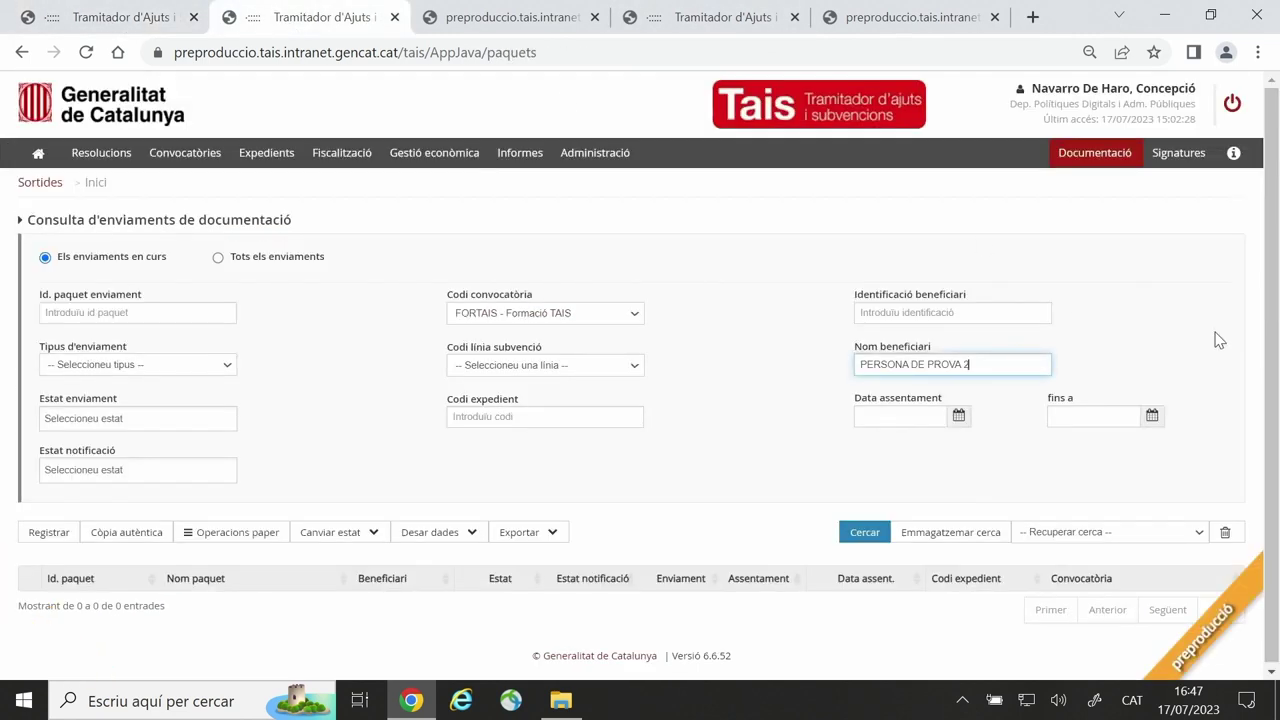
left_click(864, 533)
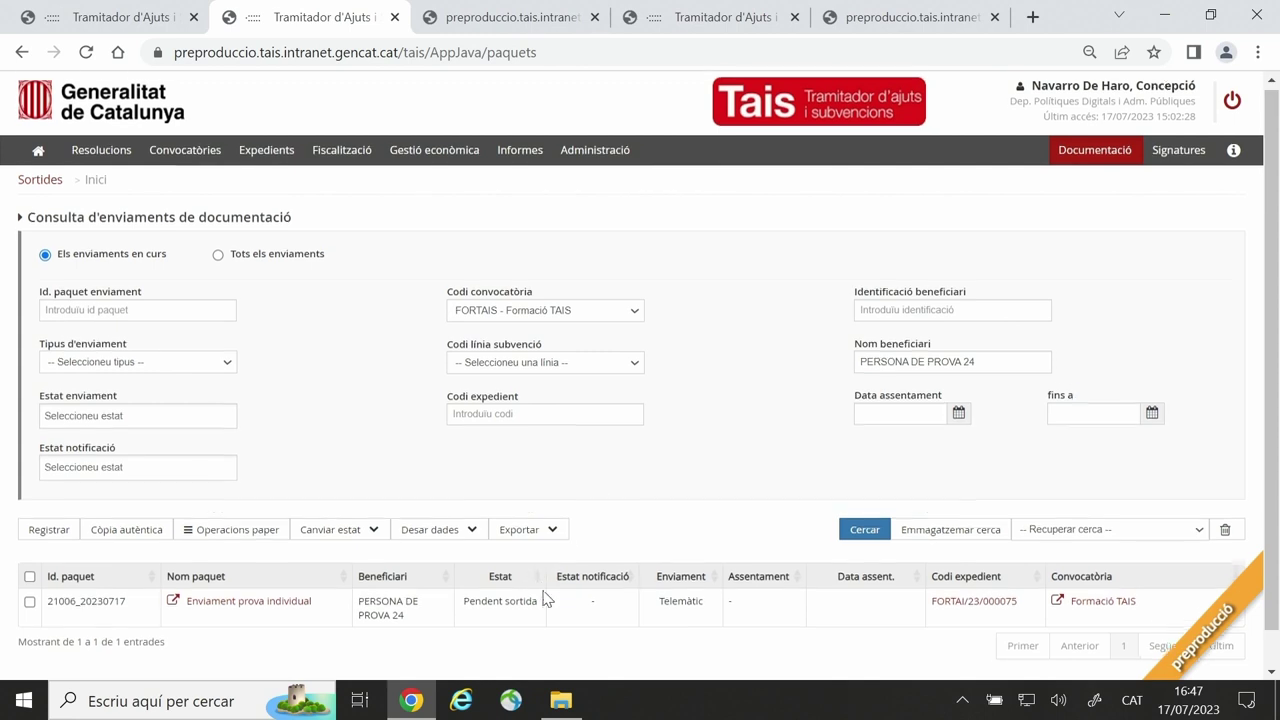
Step: Register the Enviament prova individual package, accepting the entry number assignment, and generate its authentic copy (Còpia autèntica)
scroll(543, 598, "down", 1)
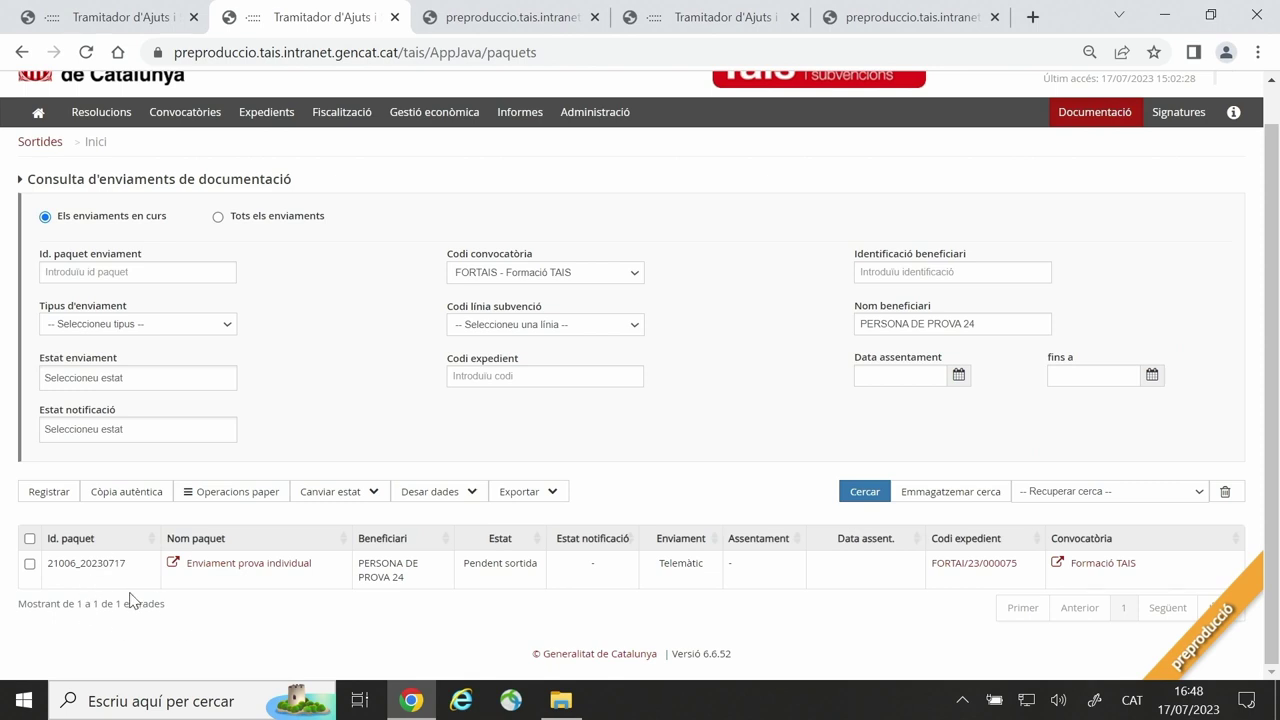
left_click(30, 566)
left_click(50, 491)
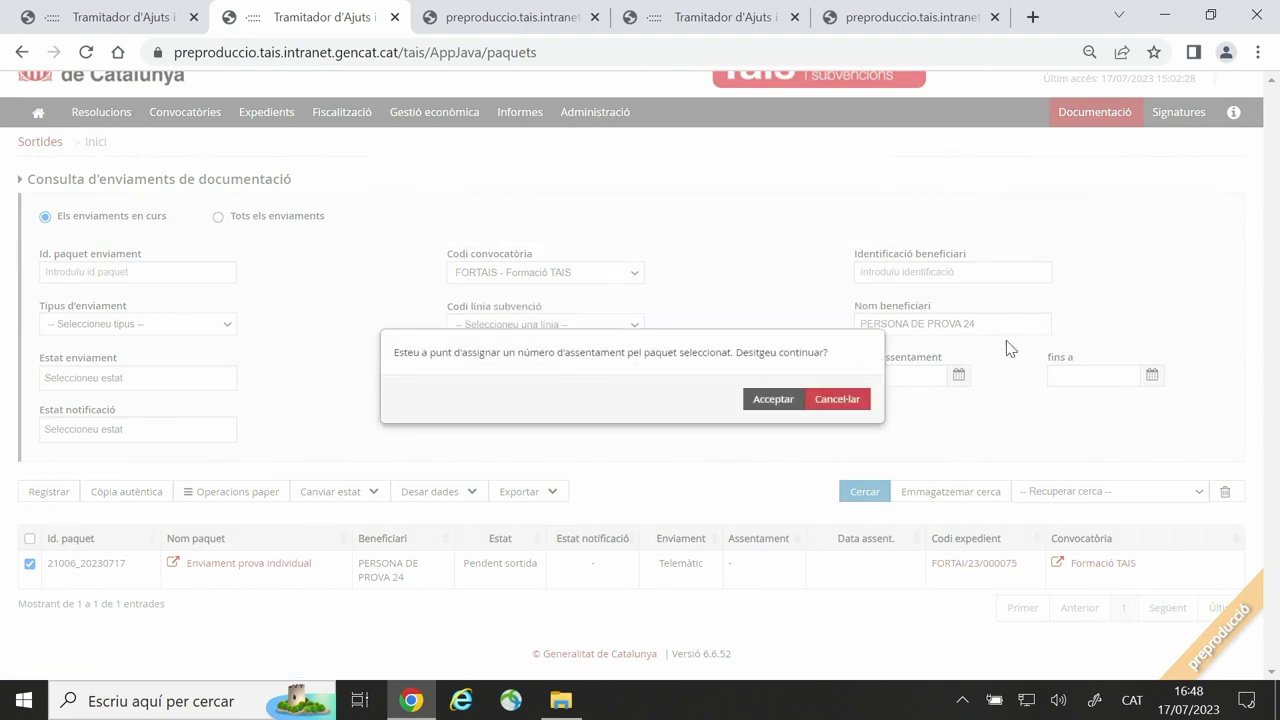
left_click(773, 400)
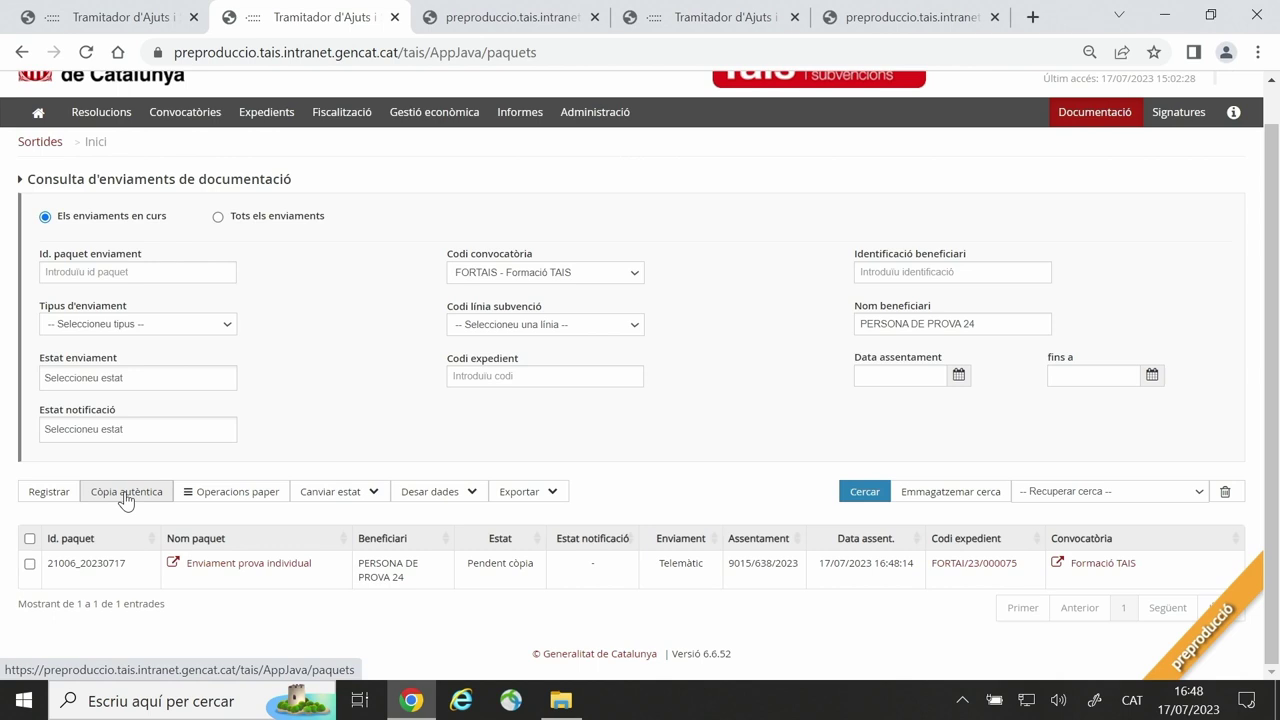
left_click(30, 565)
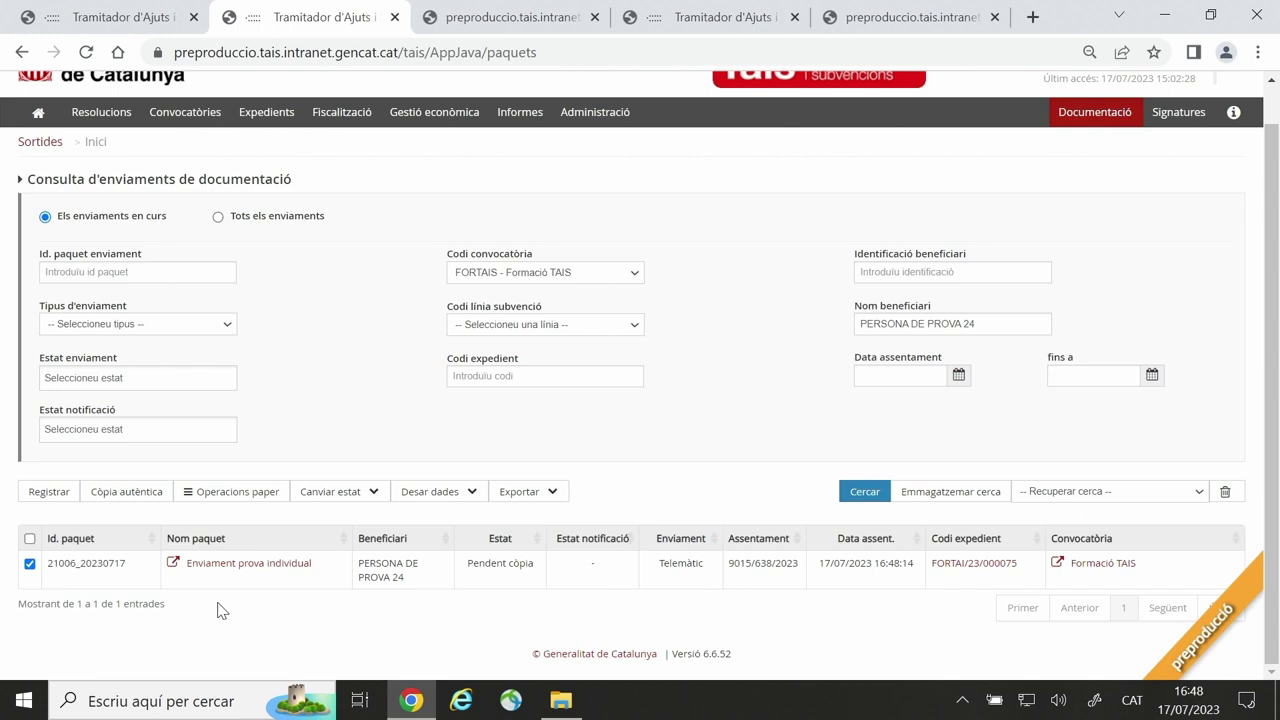
left_click(133, 492)
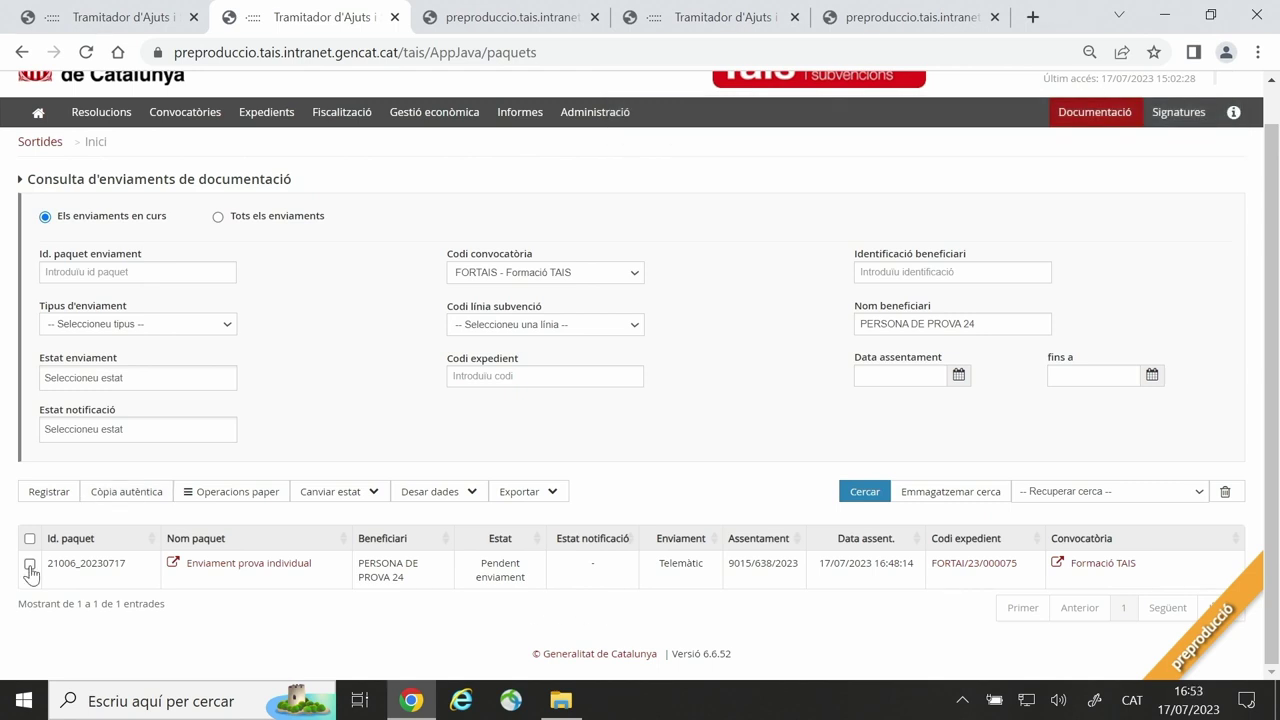
Step: Change the state of the Enviament prova individual package with the action Notificar and save it
left_click(30, 566)
left_click(375, 500)
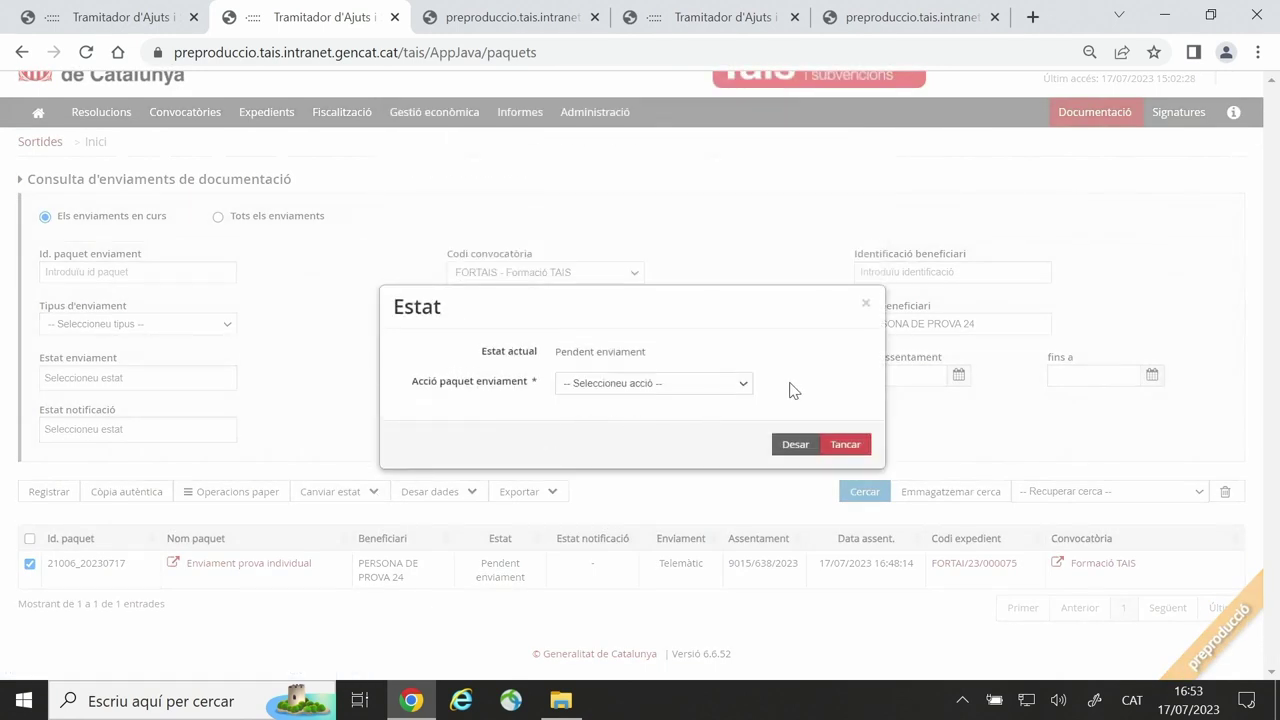
left_click(743, 386)
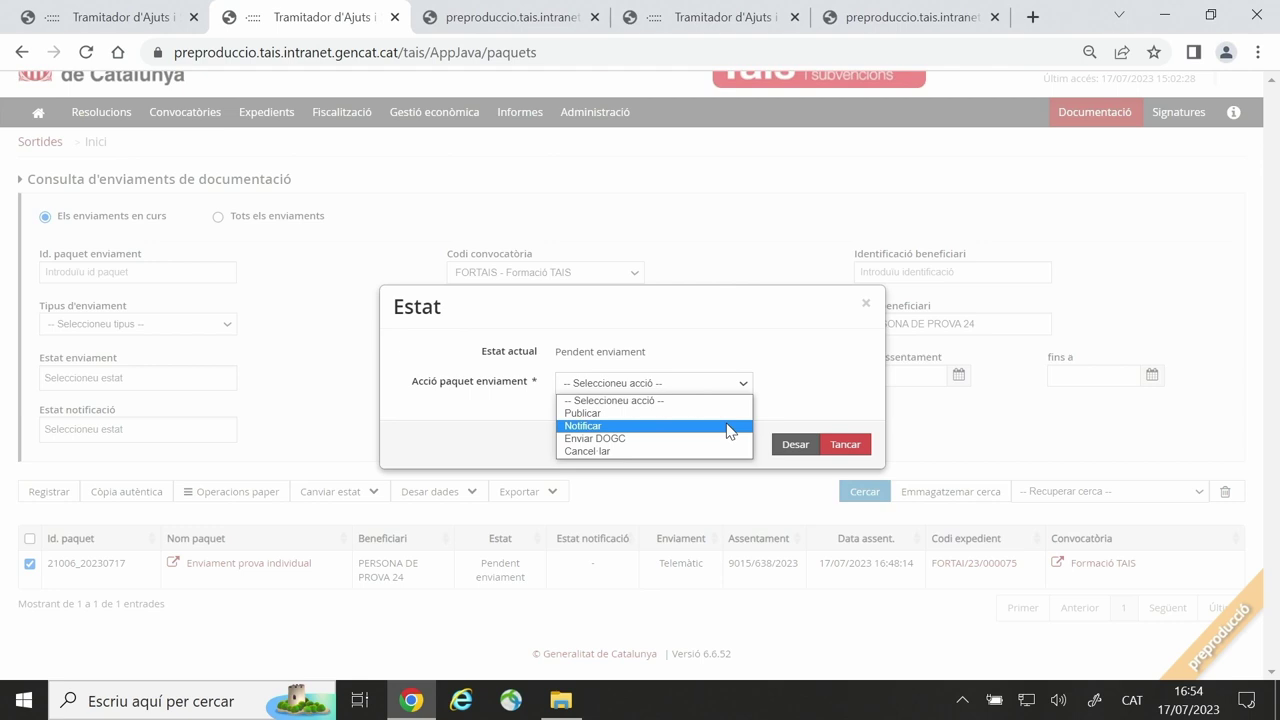
left_click(729, 427)
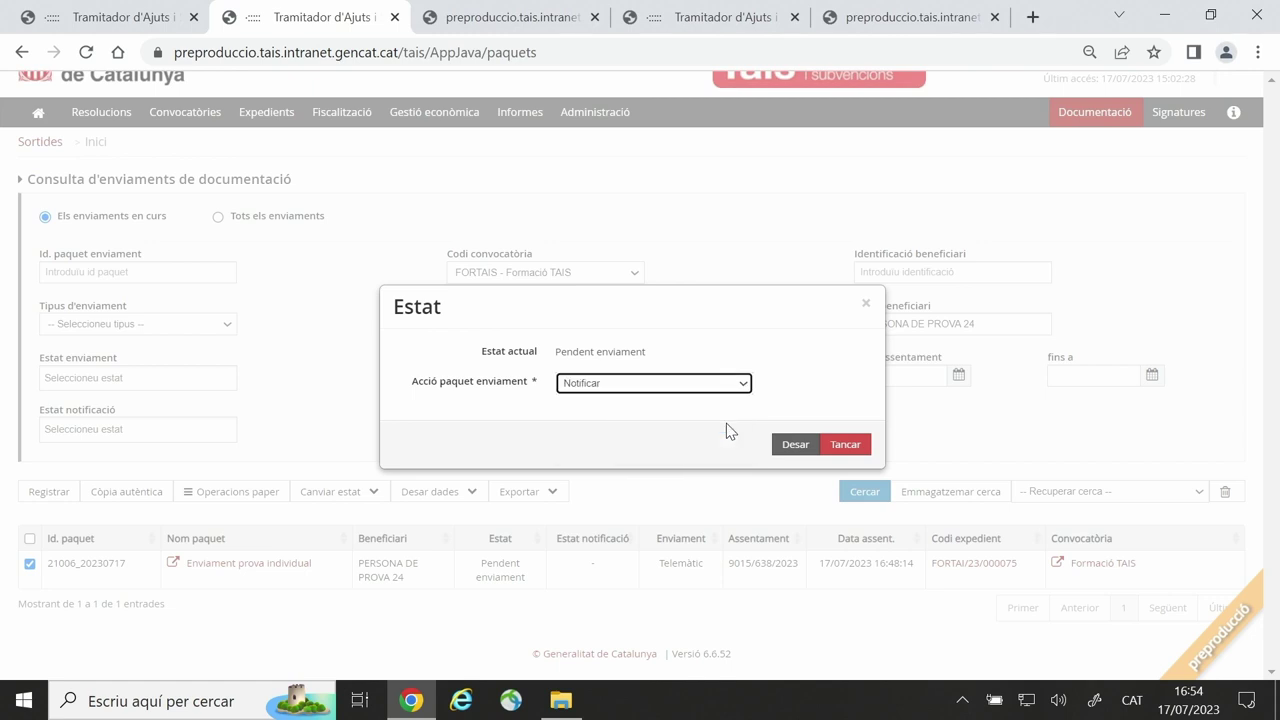
left_click(796, 447)
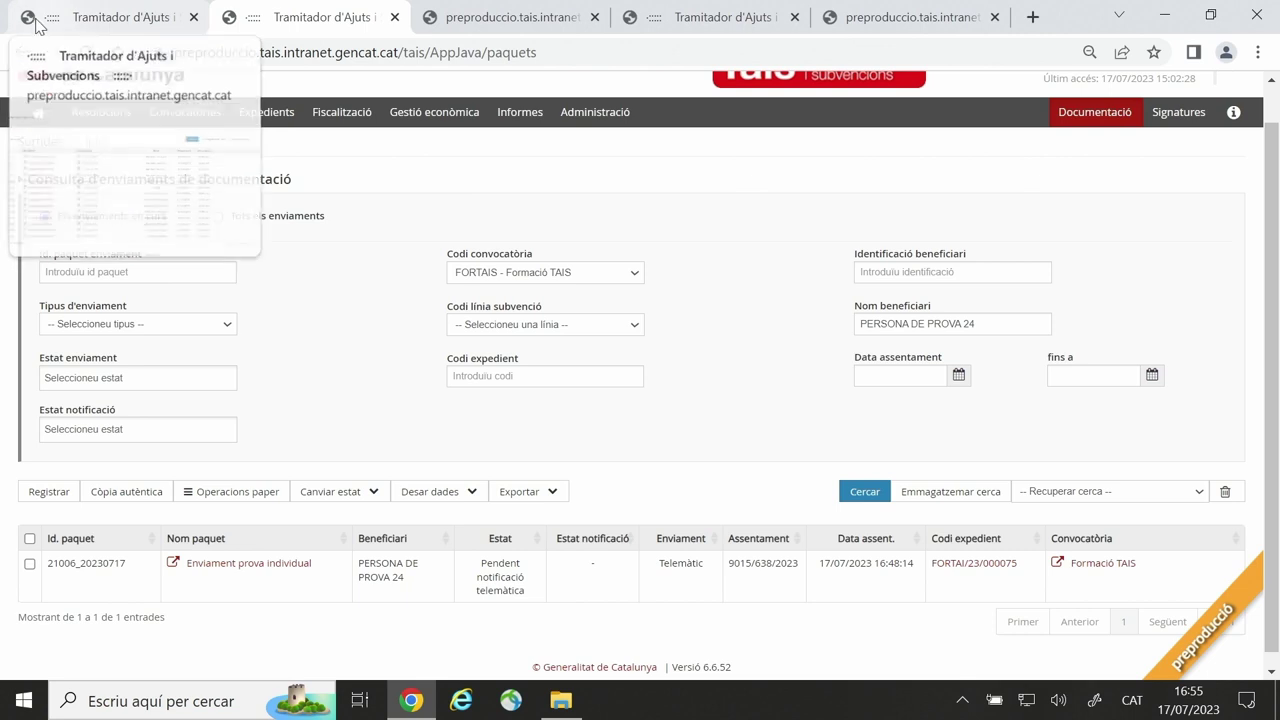
Step: Reopen file FORTAI/23/000075 in a separate tab, check the Resolució individual's shipment state in Documentació sortida, and view its package details
left_click(134, 24)
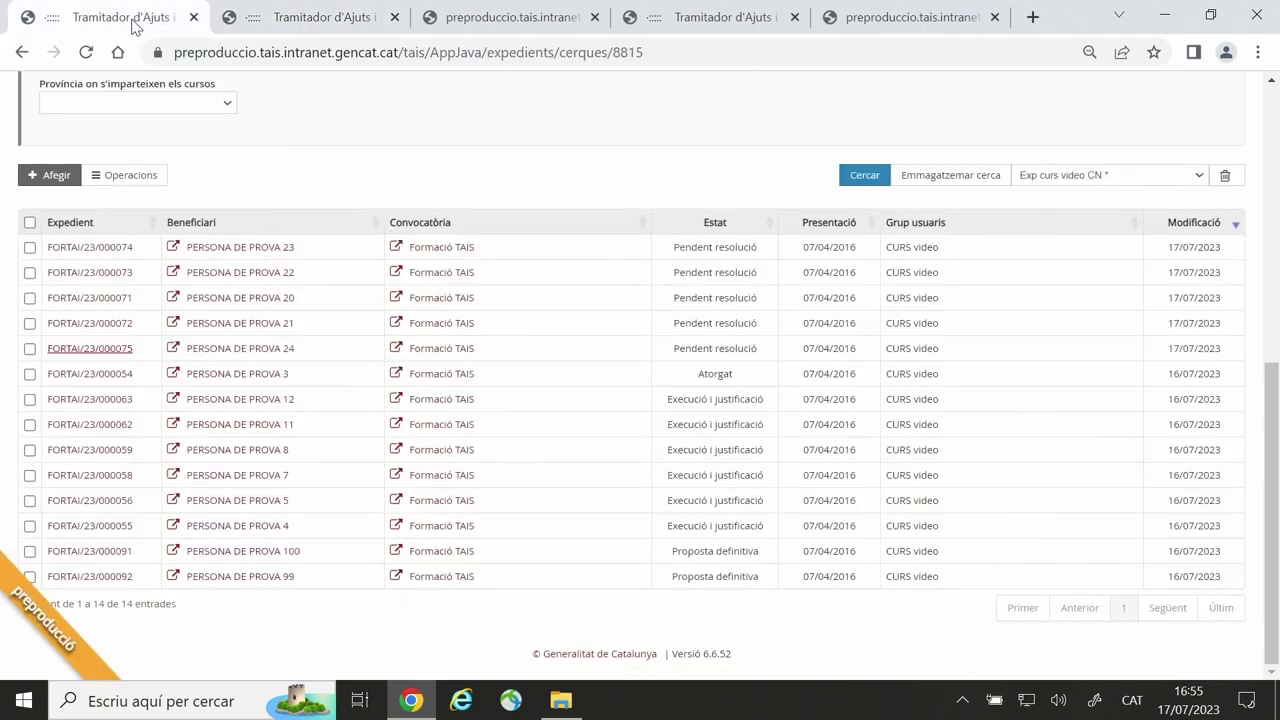
right_click(113, 355)
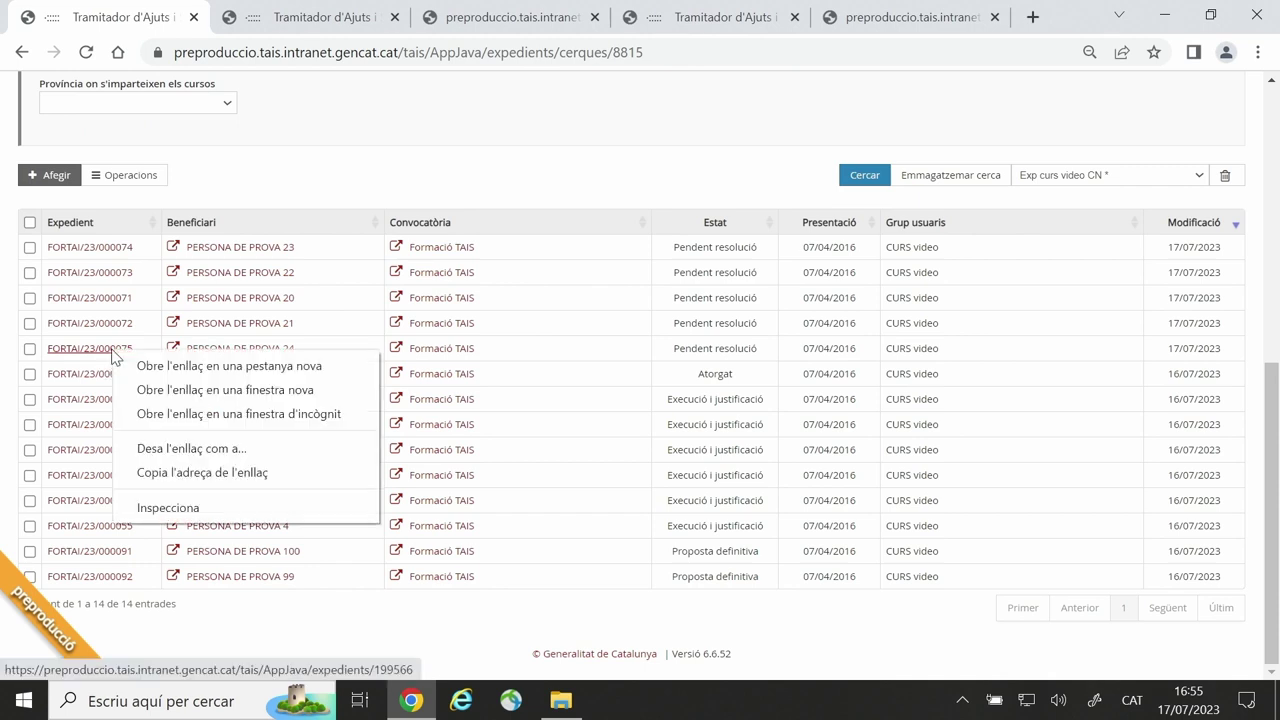
left_click(186, 366)
left_click(265, 20)
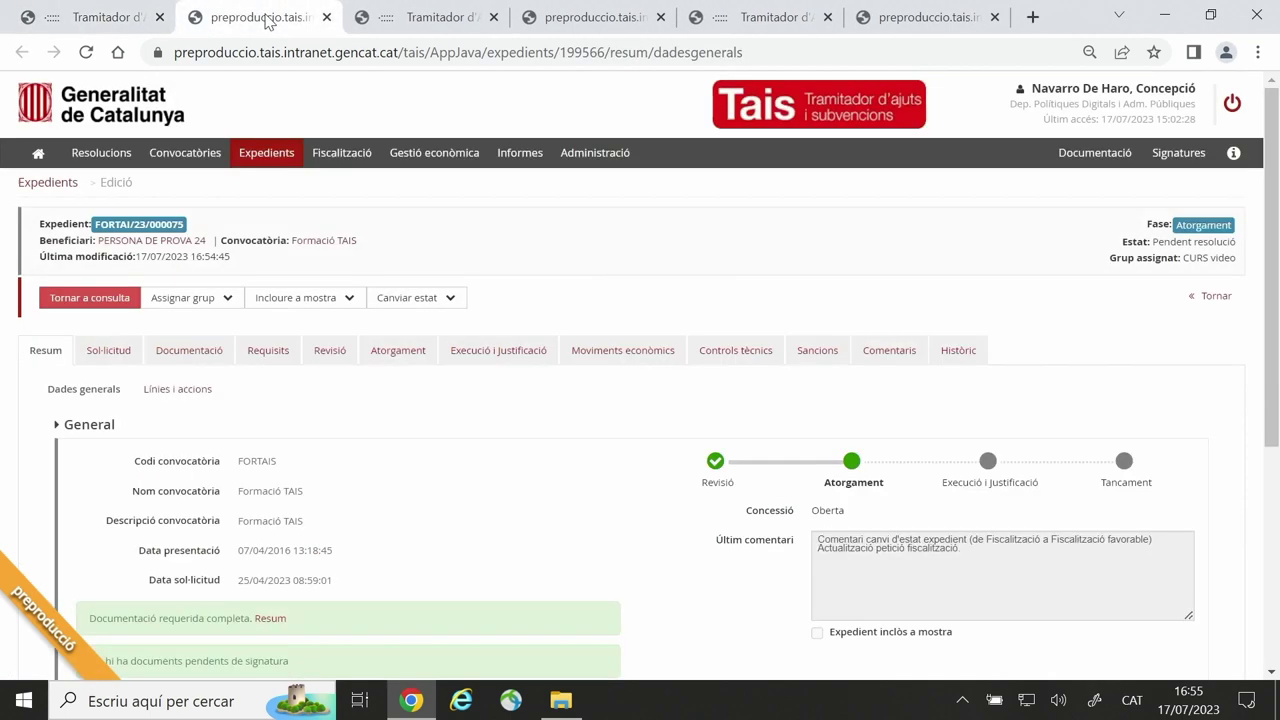
left_click(202, 352)
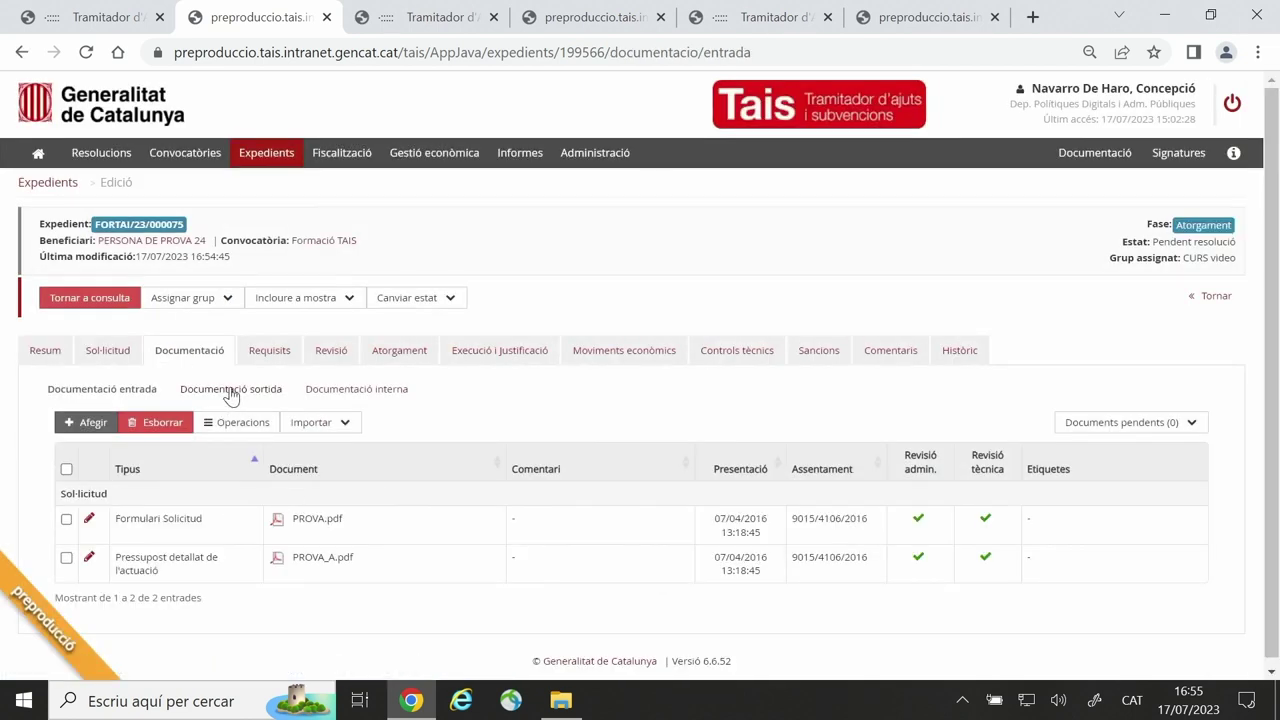
left_click(230, 390)
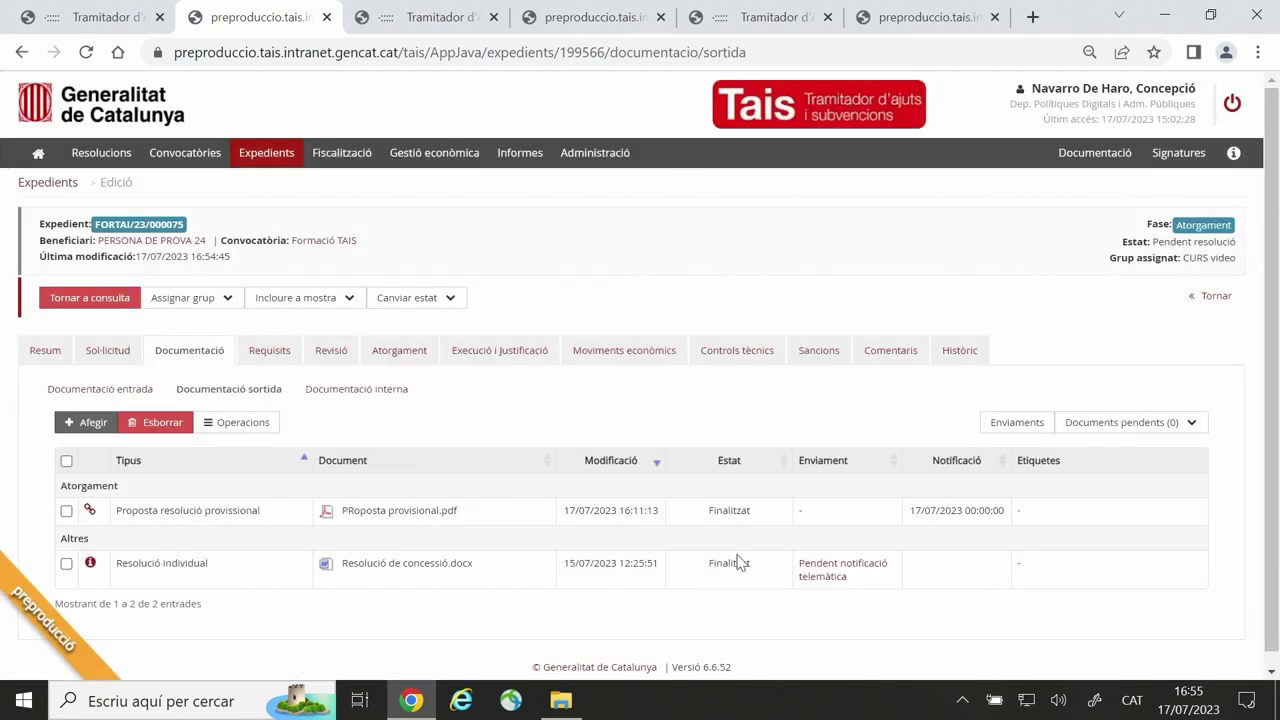
left_click(852, 571)
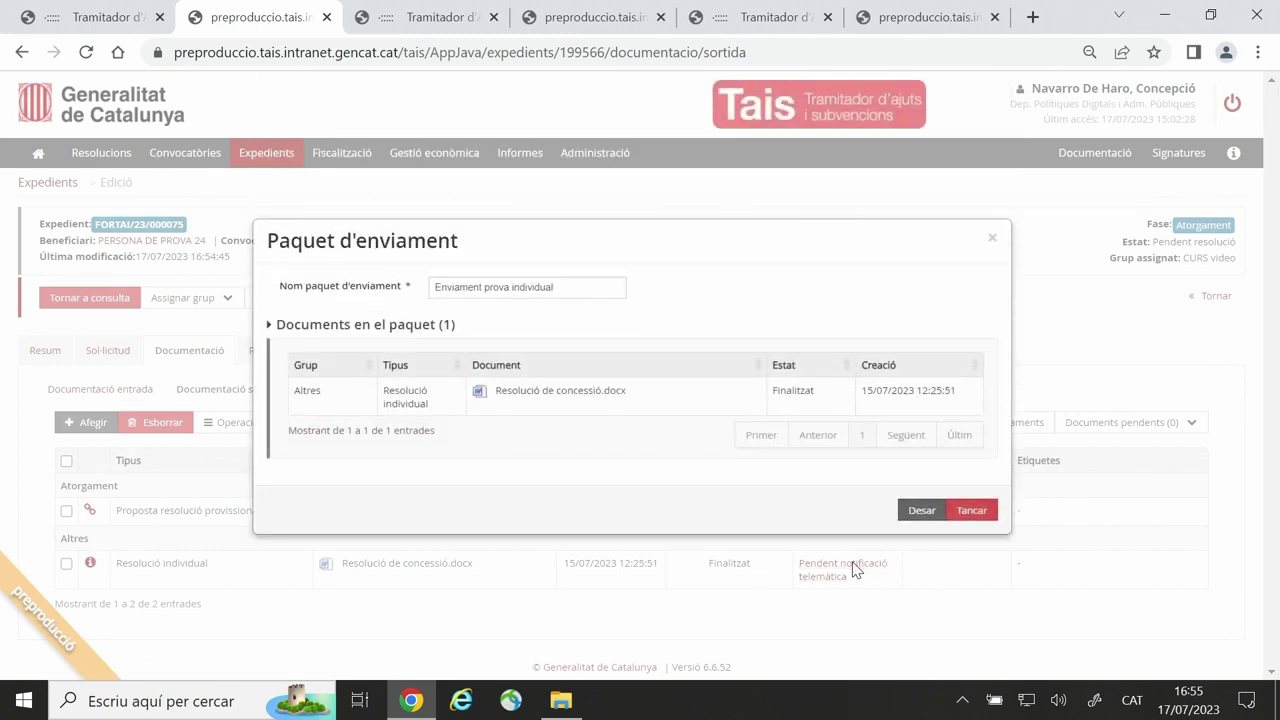
Step: Close the package details, examine the Resolució individual's document information, and leave the file's edit mode
left_click(991, 239)
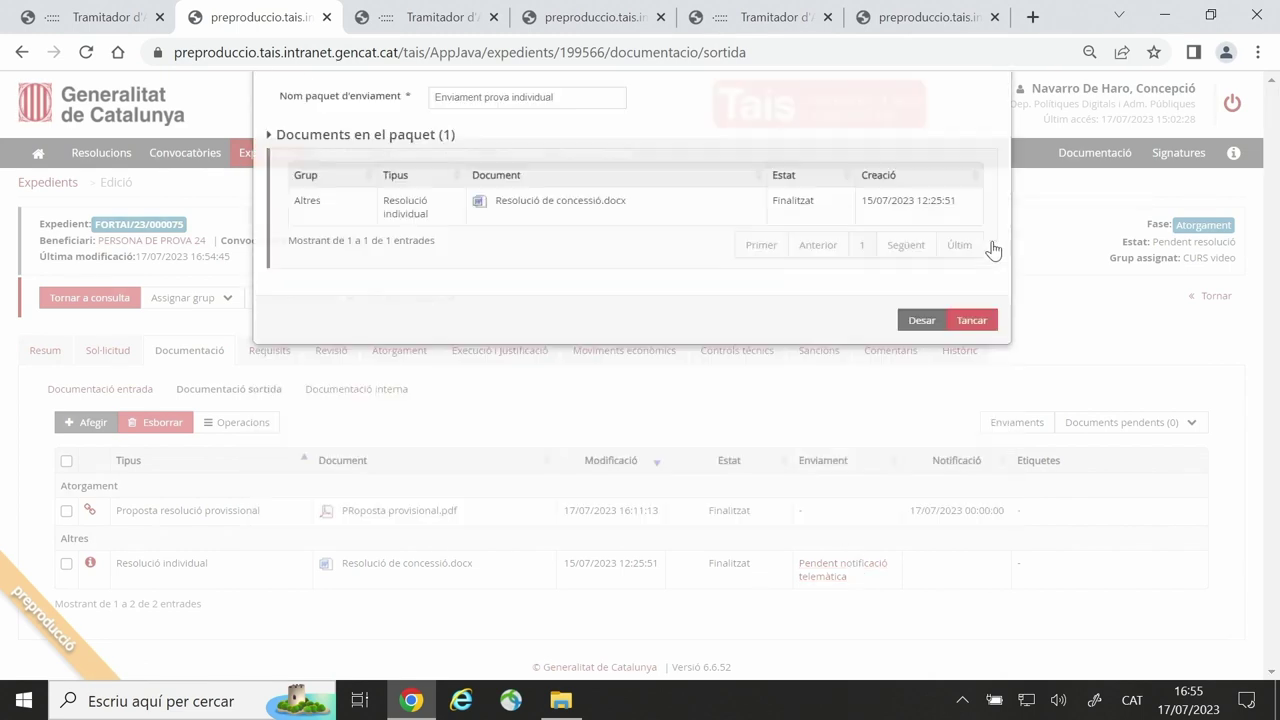
left_click(91, 564)
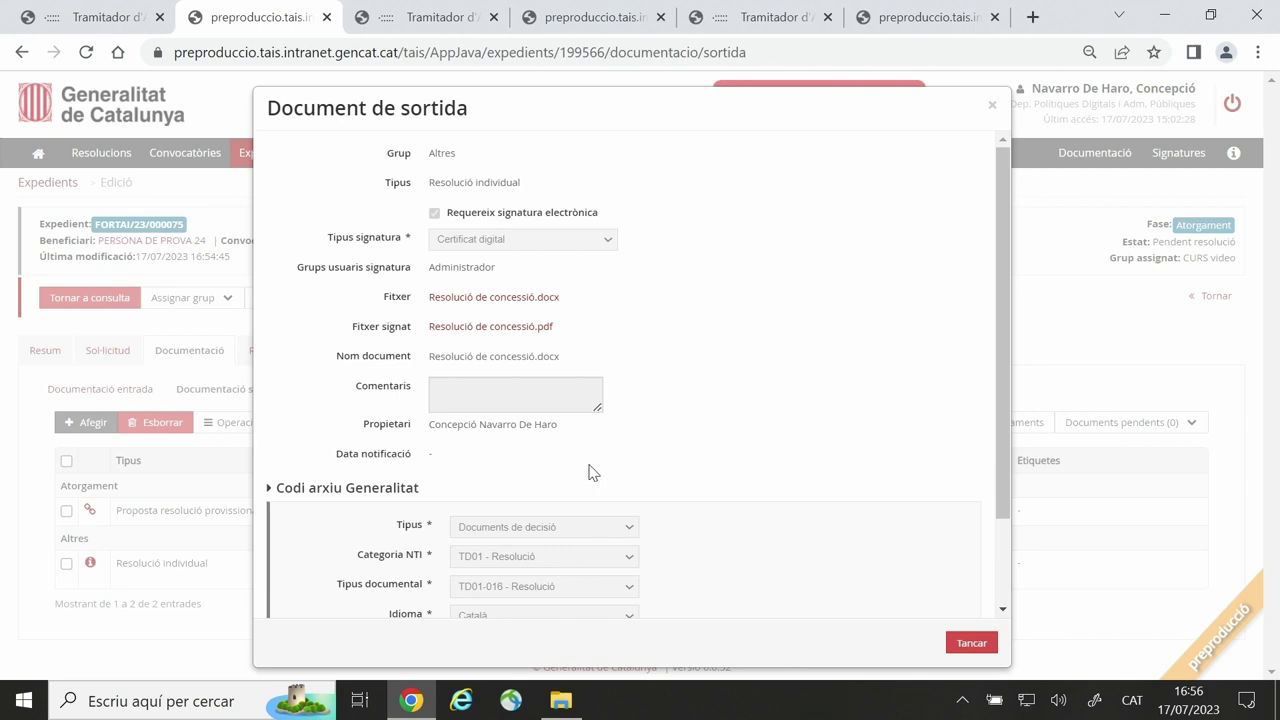
left_click(966, 645)
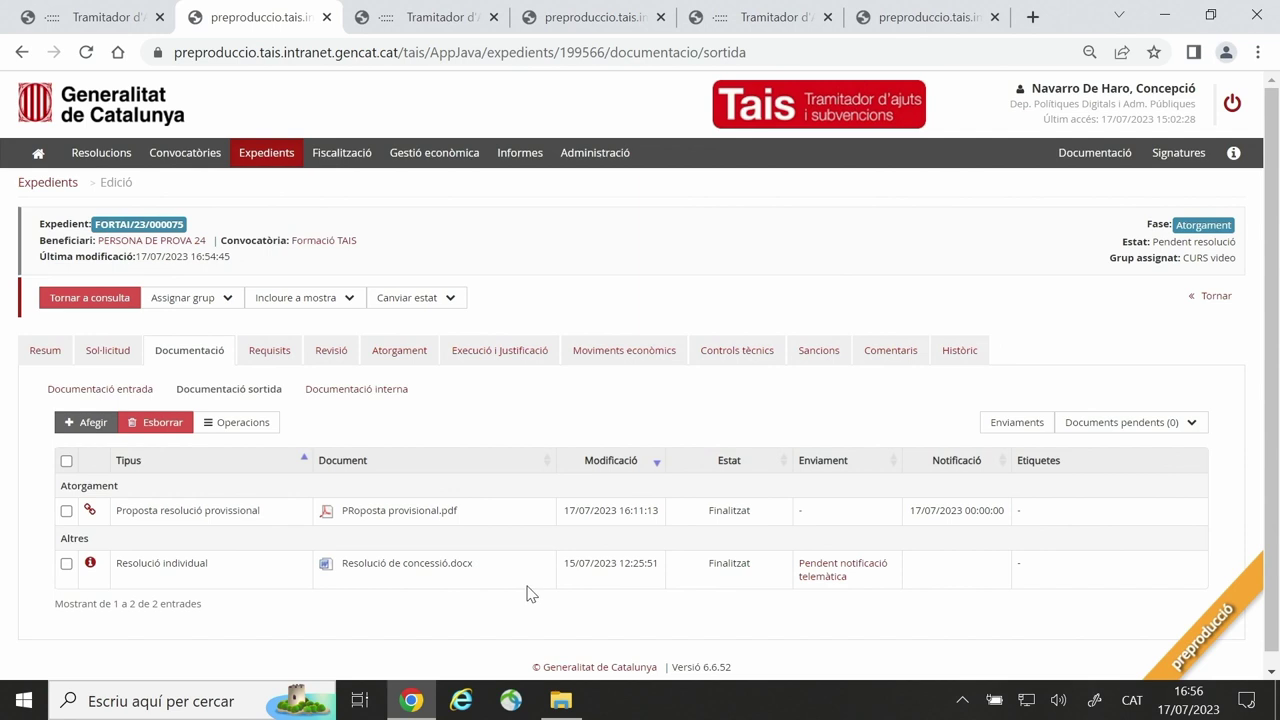
left_click(84, 297)
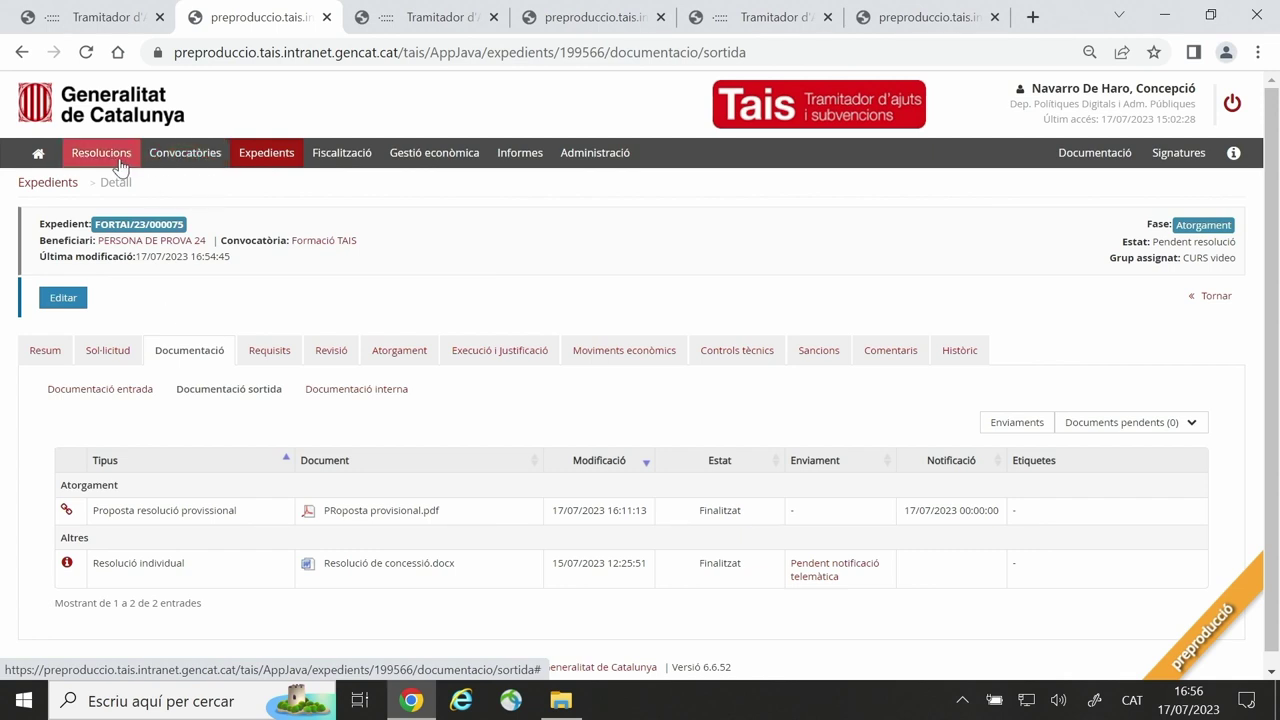
Step: In the files list, change the state of files FORTAI/23/000071 to FORTAI/23/000075 together with the decision Expedient atorgat, and reload the list
left_click(97, 20)
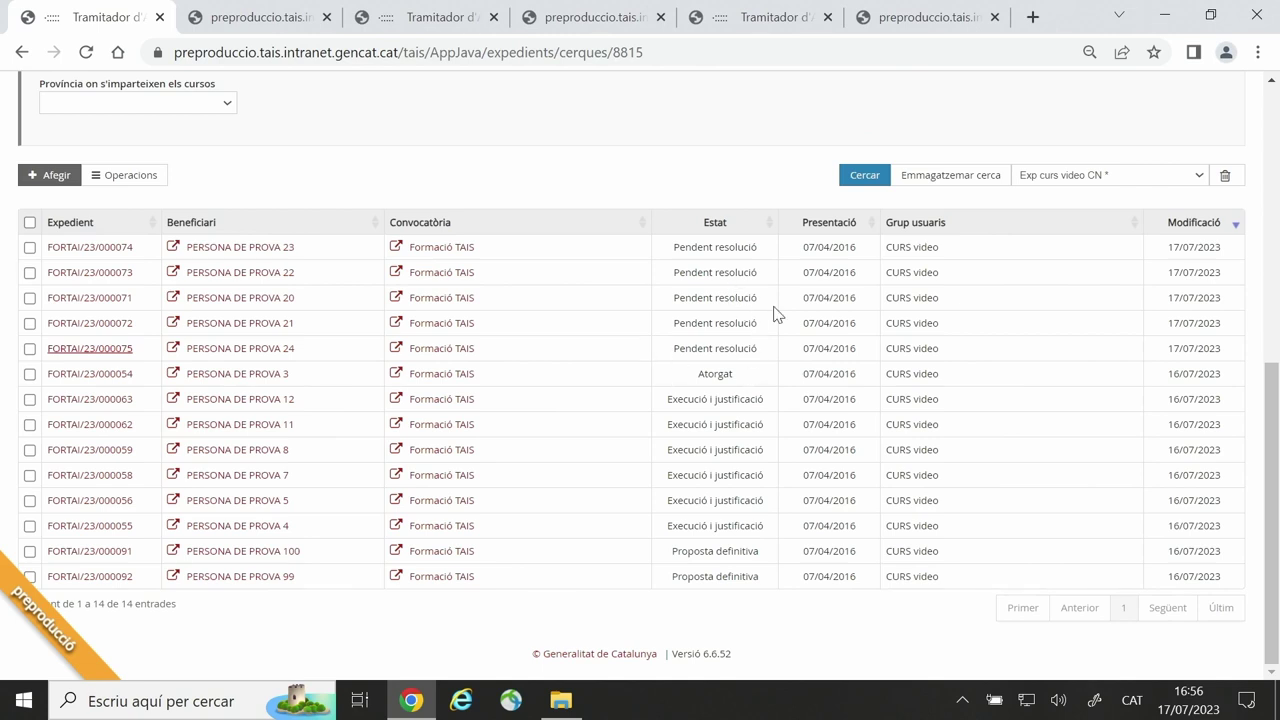
left_click(30, 247)
left_click(30, 272)
left_click(30, 297)
left_click(30, 323)
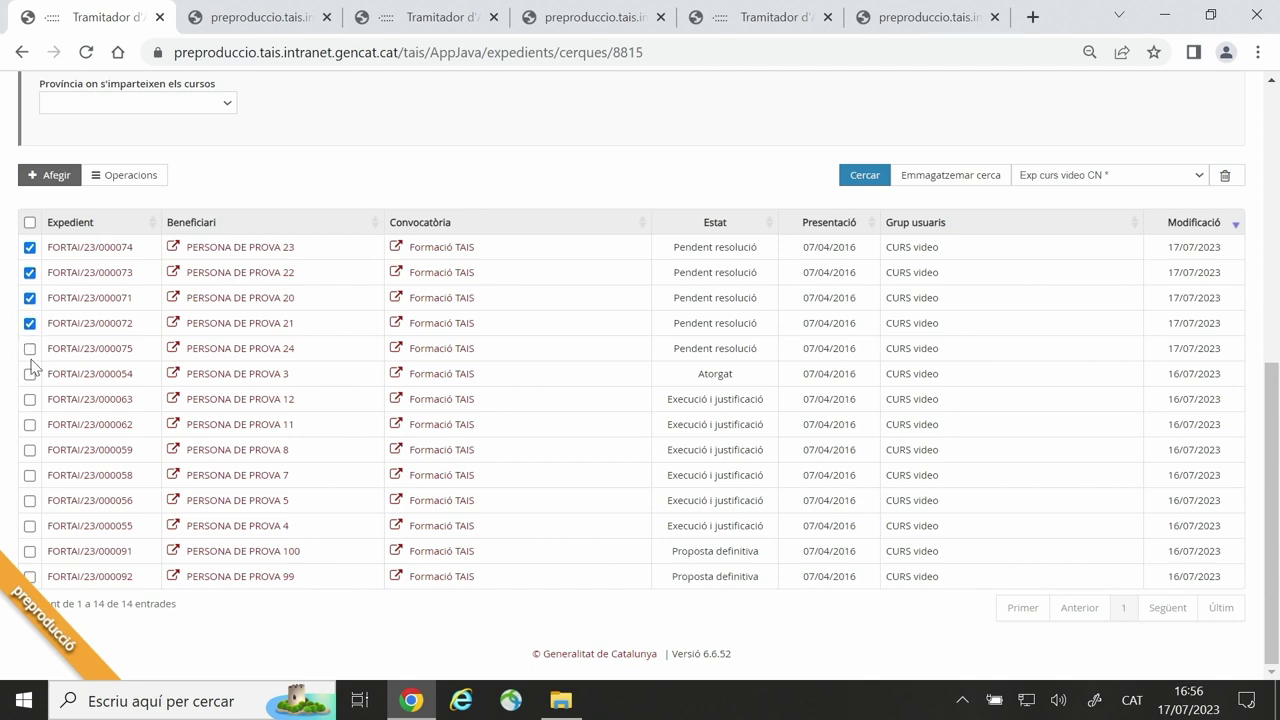
left_click(30, 348)
left_click(155, 177)
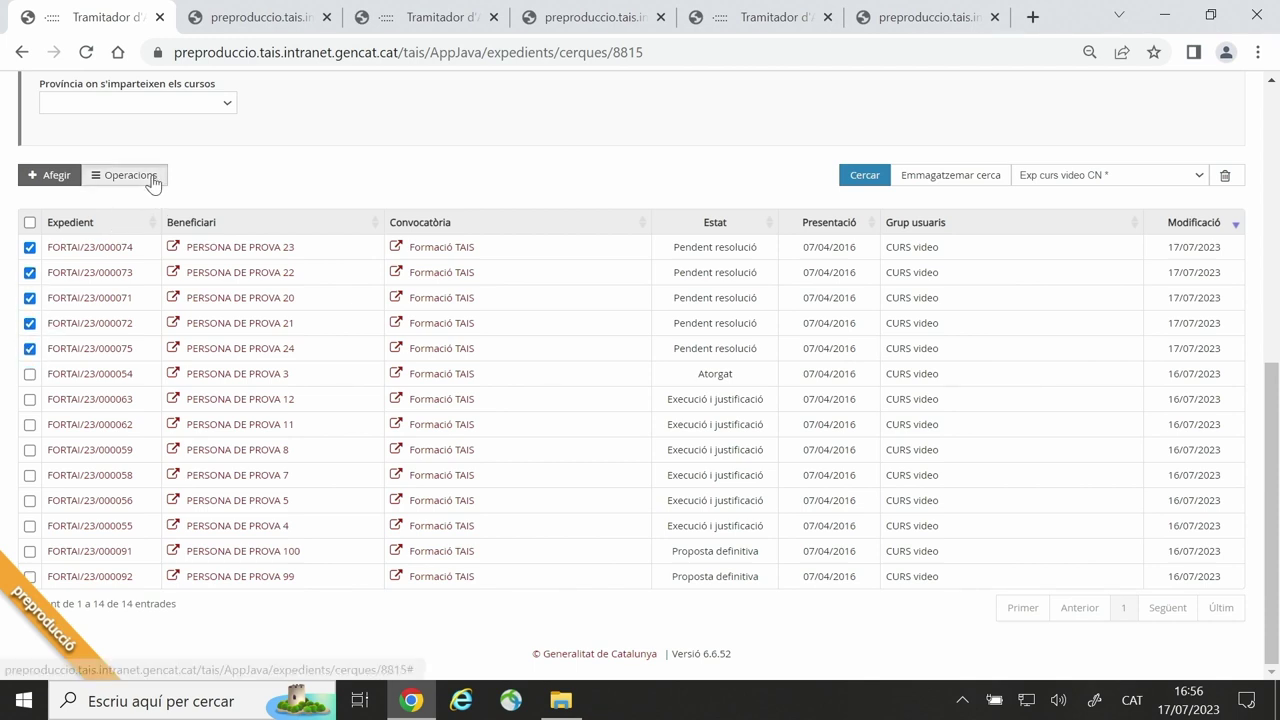
left_click(167, 201)
left_click(740, 311)
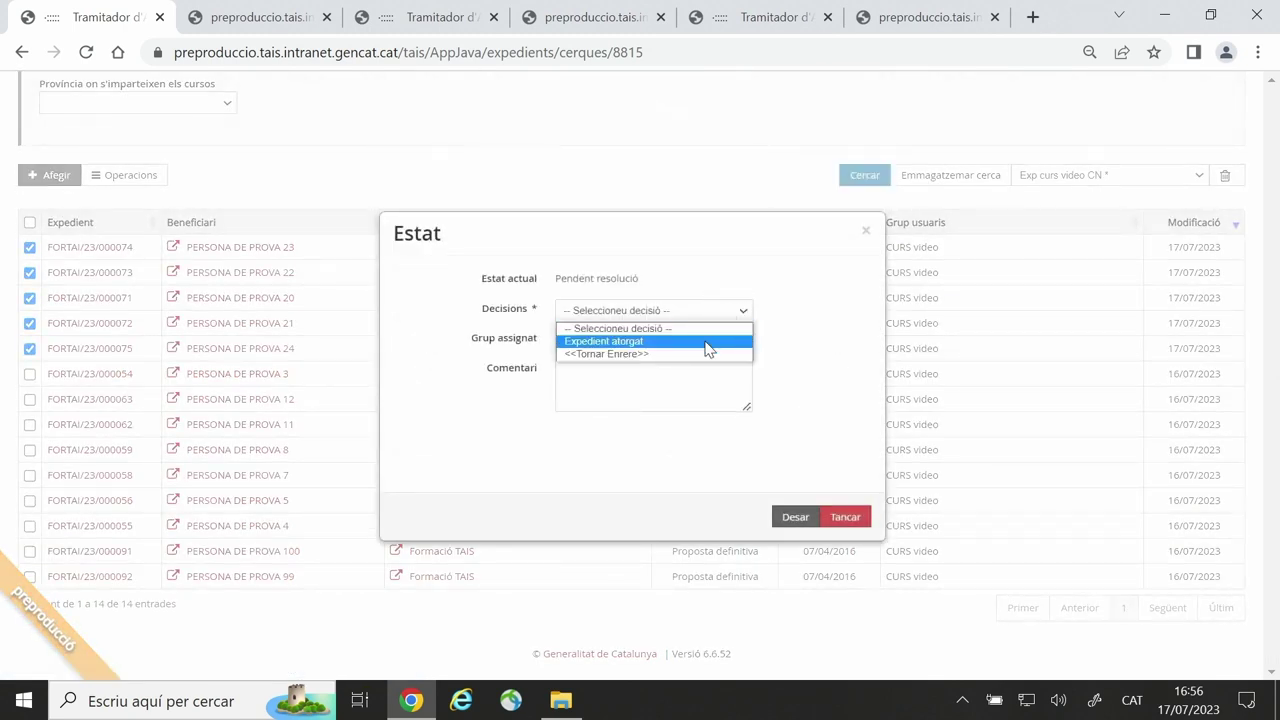
left_click(706, 343)
left_click(795, 517)
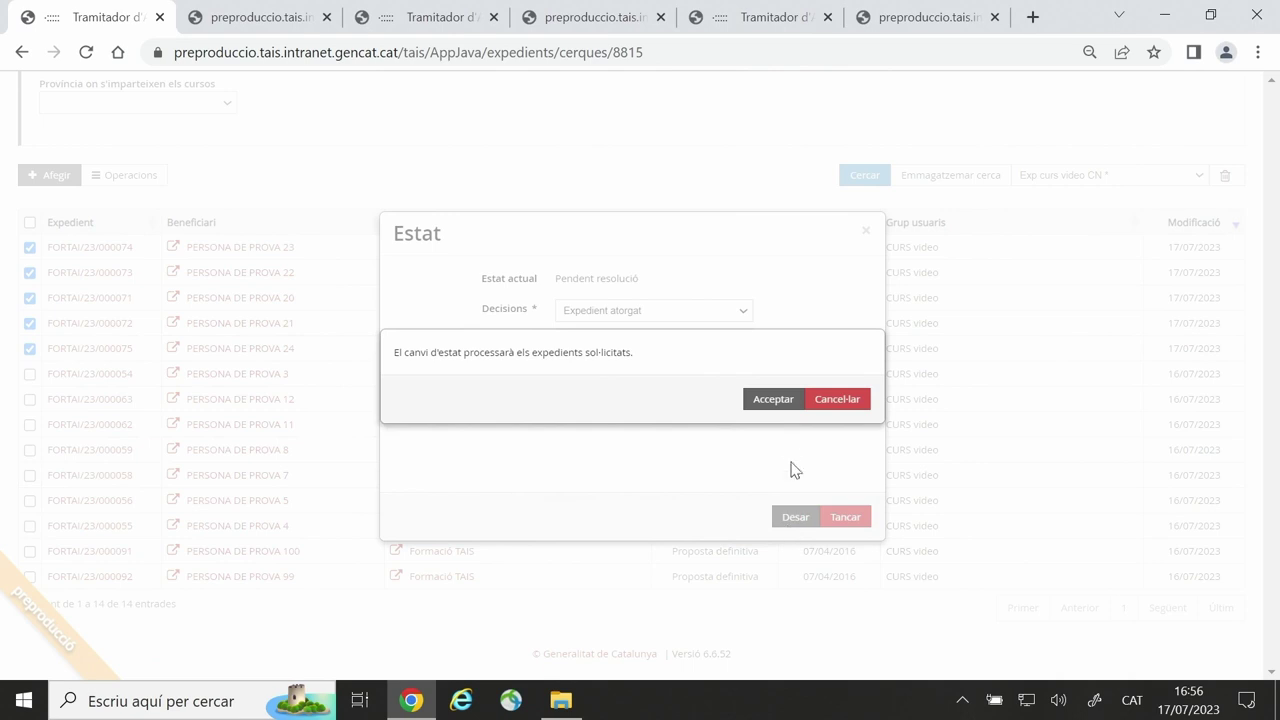
left_click(771, 400)
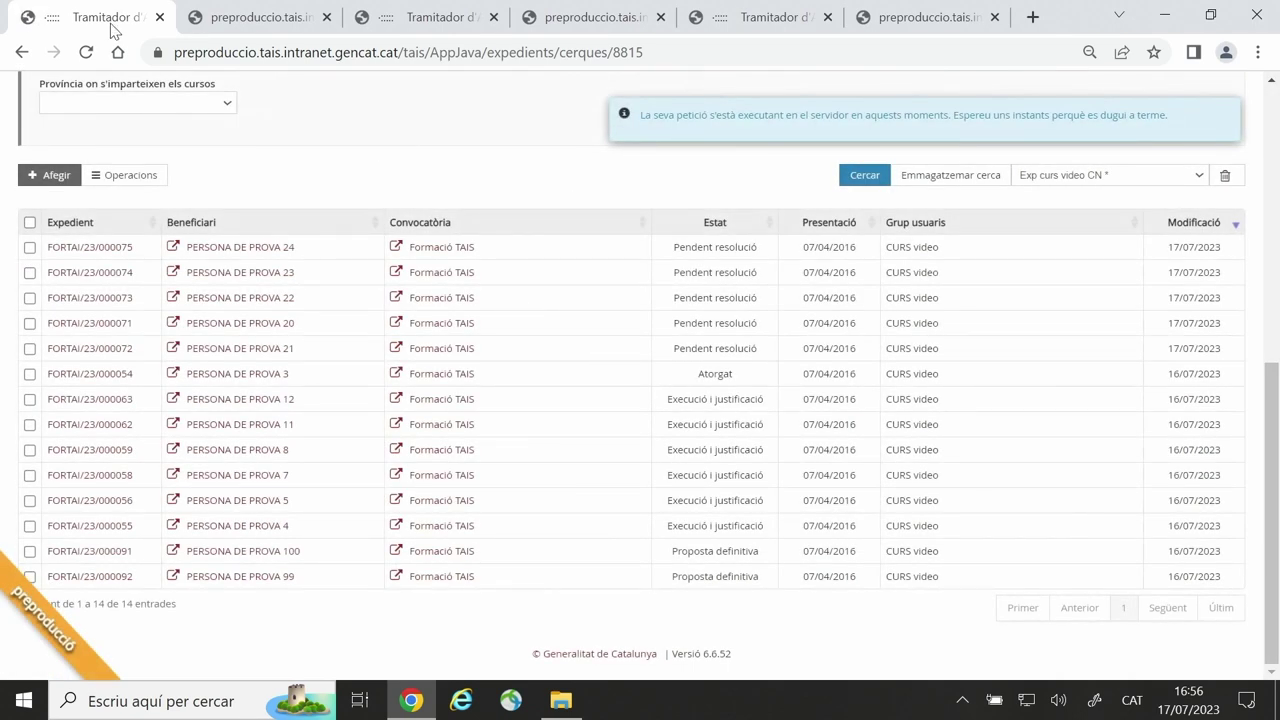
left_click(86, 52)
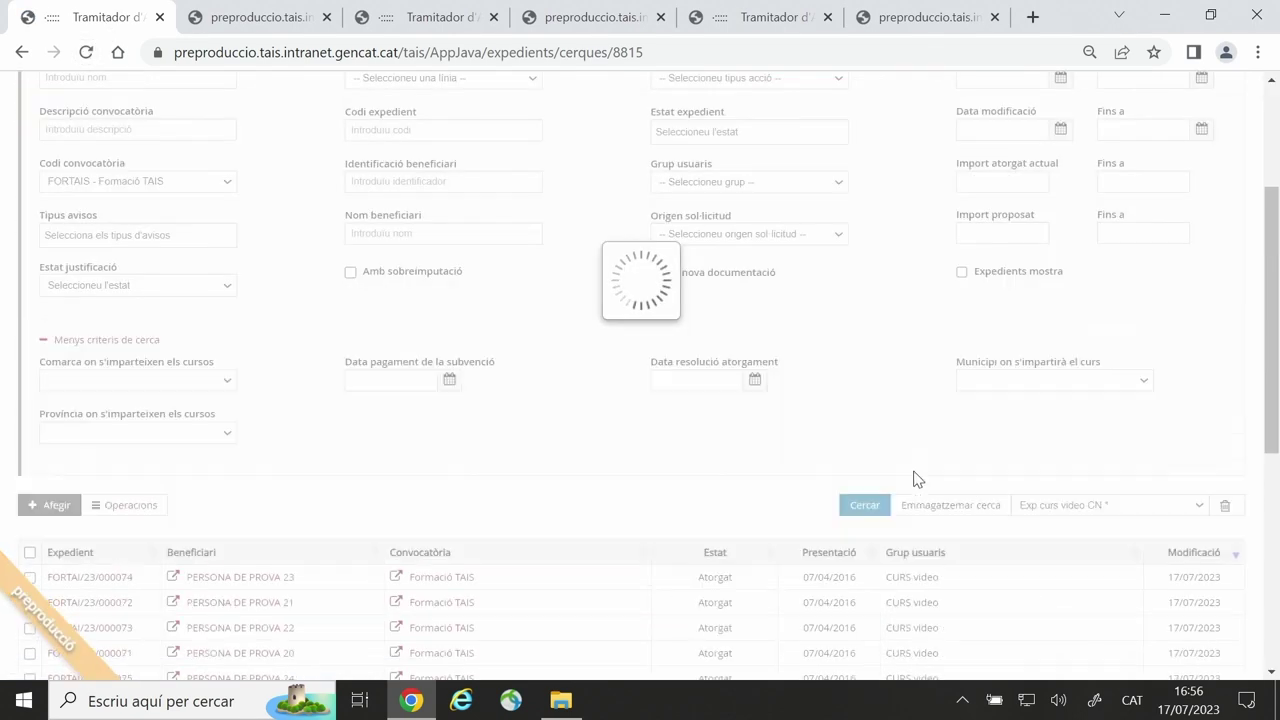
scroll(778, 530, "down", 2)
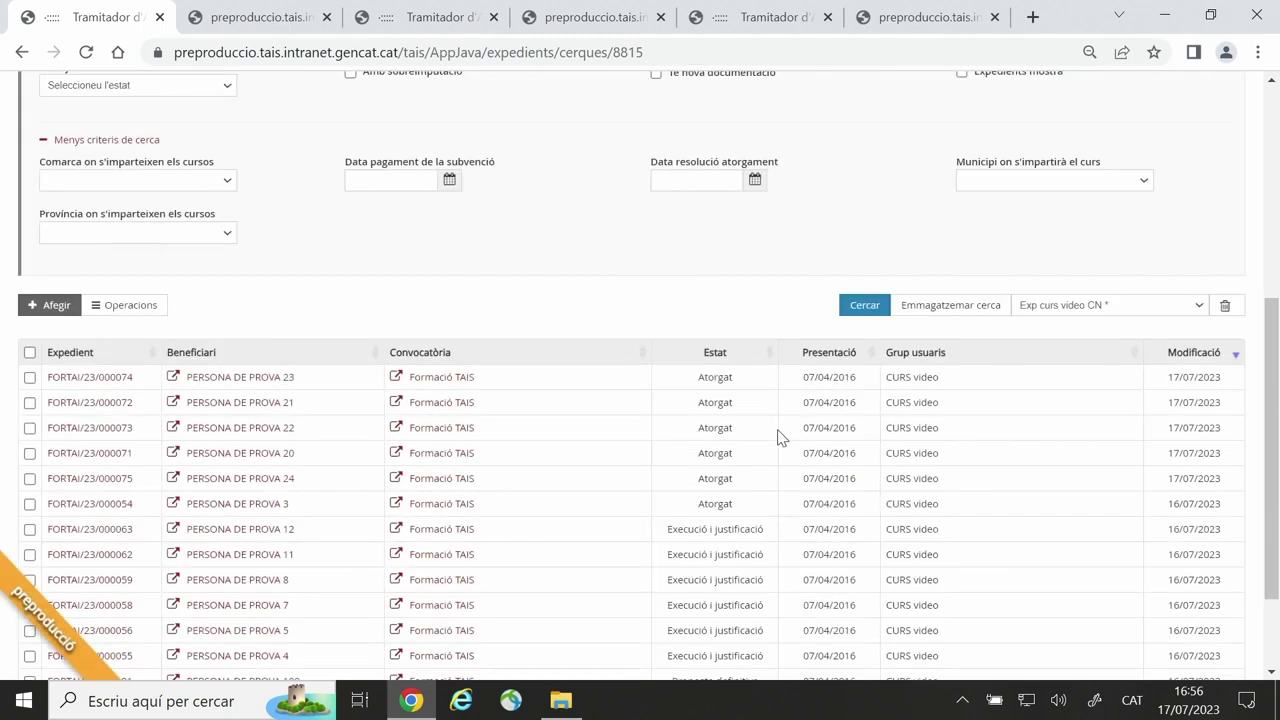